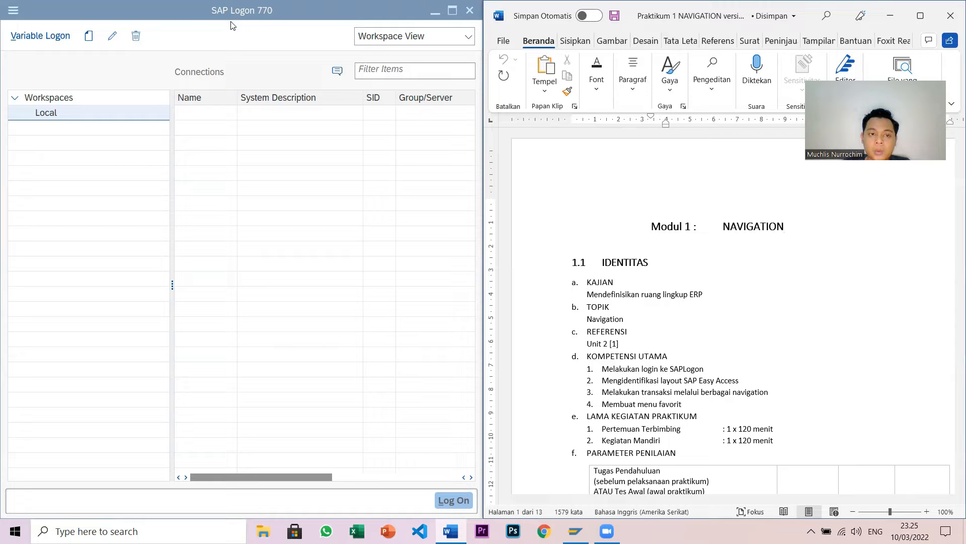
- Scroll the Word worksheet down until Table 1-1 Membuat Logon Entry is visible
{"action": "scroll", "coordinate": [733, 285], "scroll_direction": "down", "scroll_amount": 5}
{"action": "scroll", "coordinate": [734, 287], "scroll_direction": "down", "scroll_amount": 10}
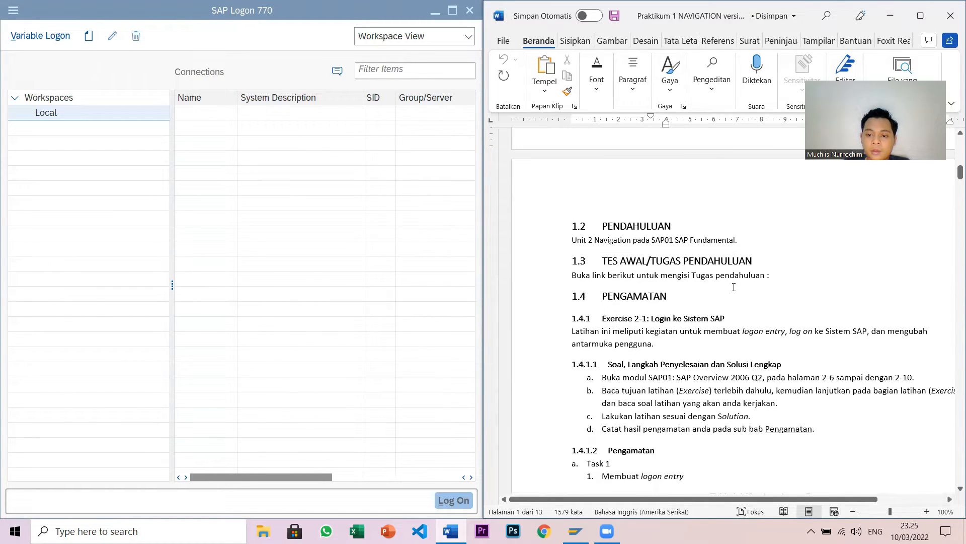
{"action": "scroll", "coordinate": [734, 287], "scroll_direction": "down", "scroll_amount": 3}
{"action": "scroll", "coordinate": [733, 287], "scroll_direction": "down", "scroll_amount": 7}
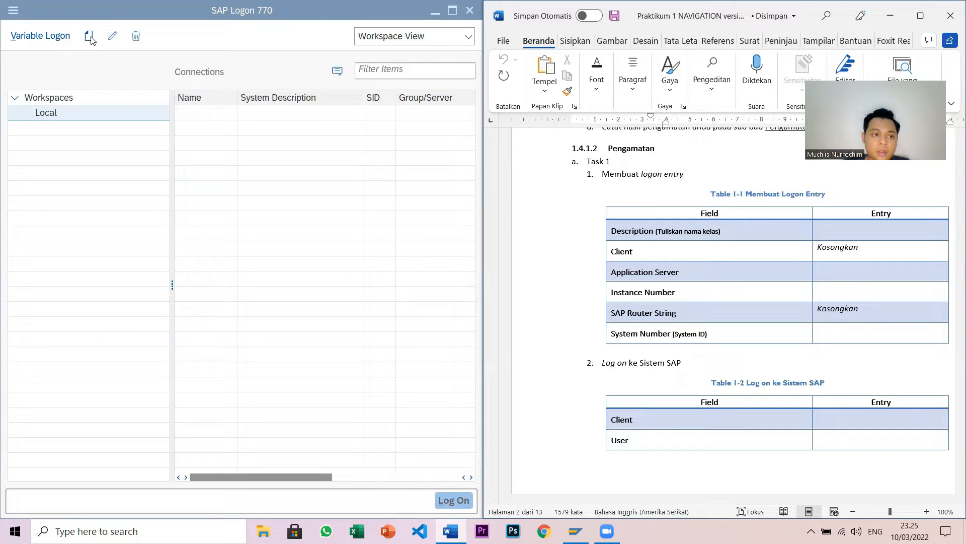
- Start a new user-specified system connection entry in SAP Logon 770
{"action": "left_click", "coordinate": [84, 56]}
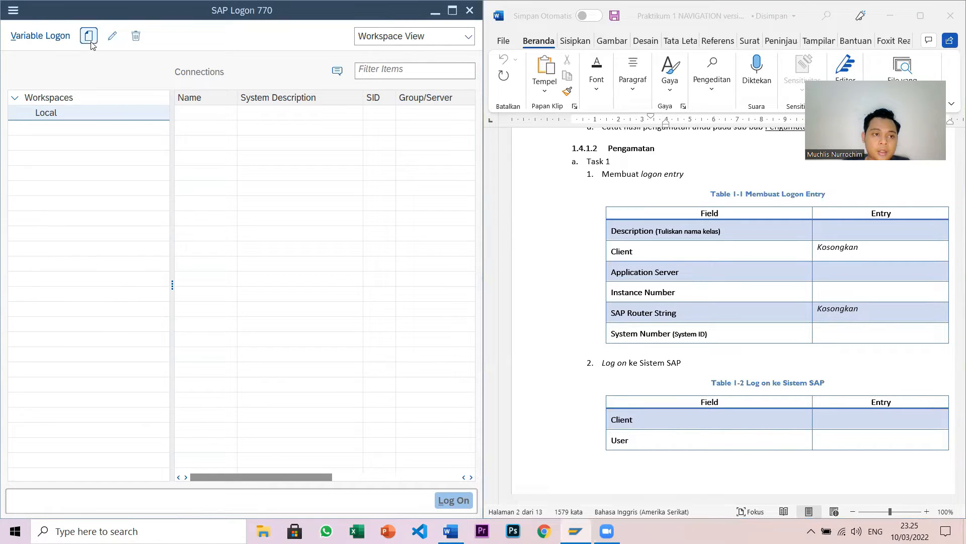
{"action": "left_click", "coordinate": [88, 42]}
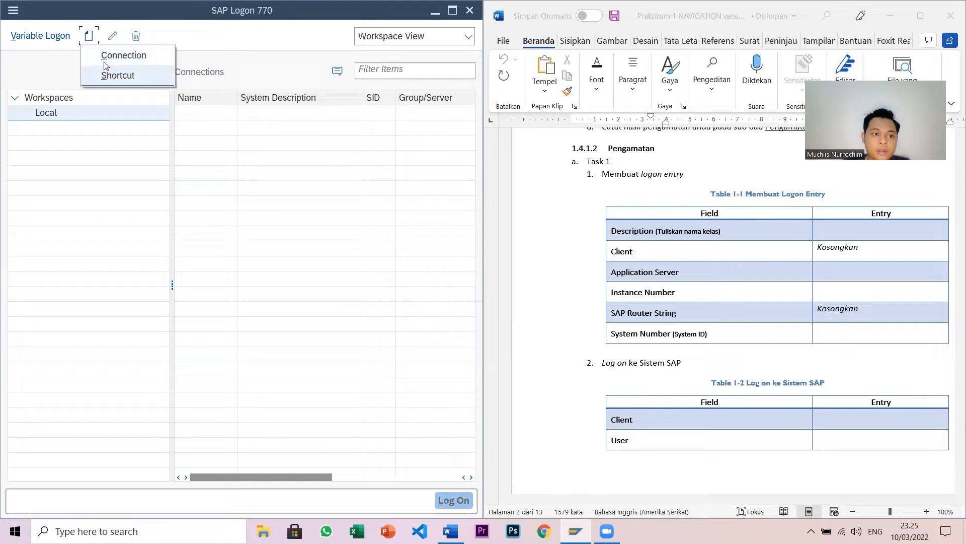
{"action": "left_click", "coordinate": [119, 54]}
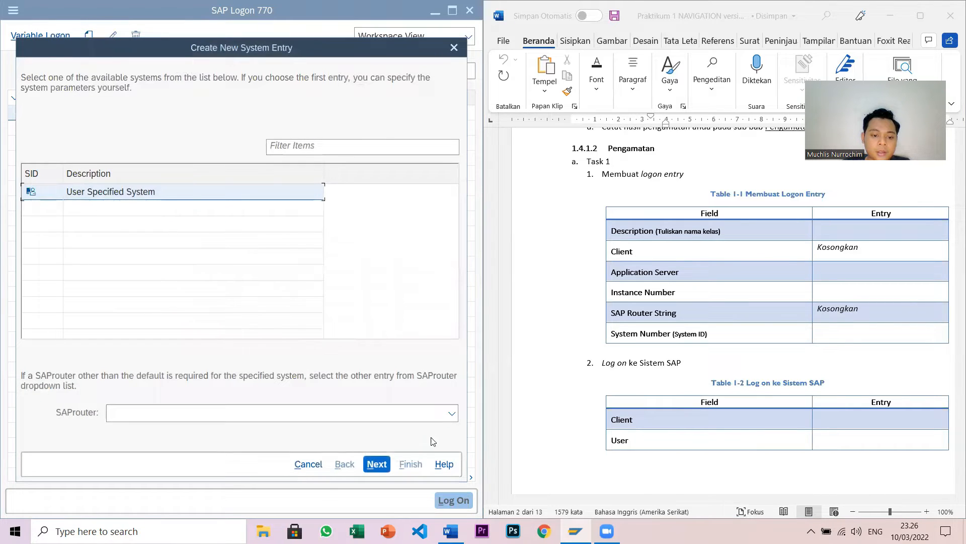
{"action": "left_click", "coordinate": [377, 463]}
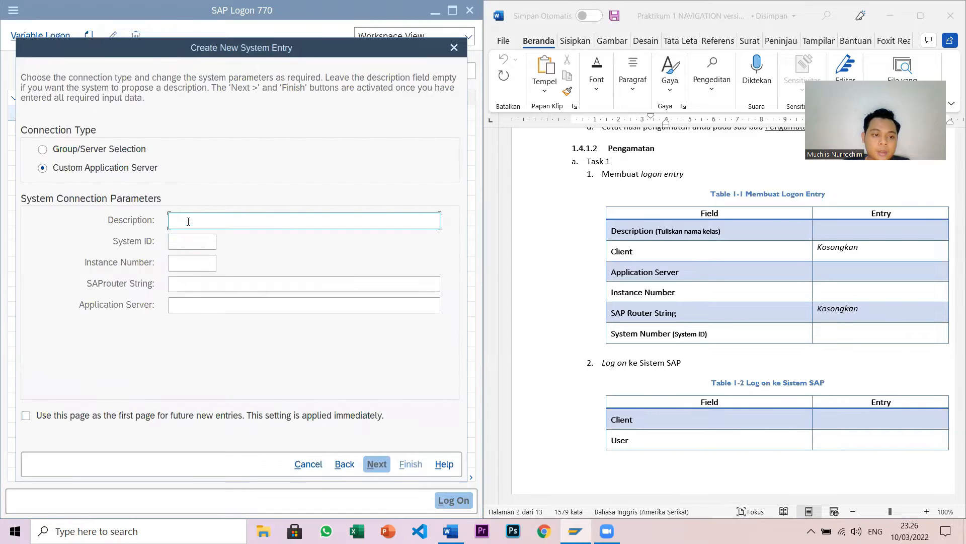
- Enter description D3SIA-44-04, system ID EG1, instance 06 and server sap1.edugate.or.id
{"action": "type", "text": "D3"}
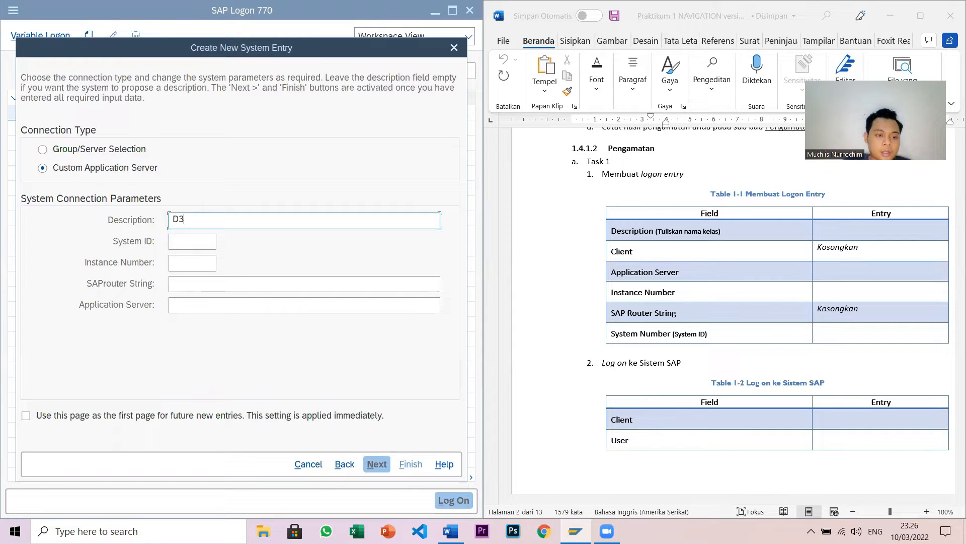
{"action": "type", "text": "SIA-44-04"}
{"action": "left_click", "coordinate": [184, 240]}
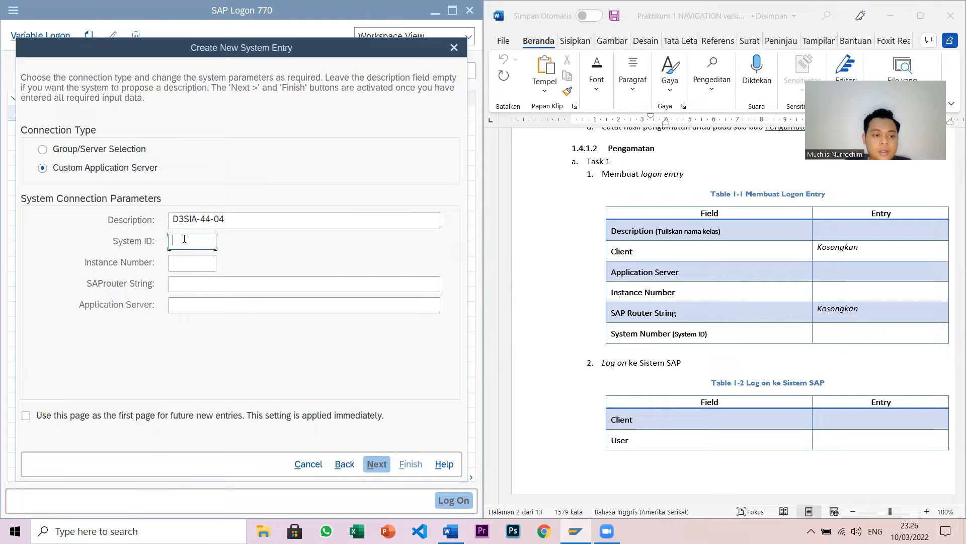
{"action": "type", "text": "EG1"}
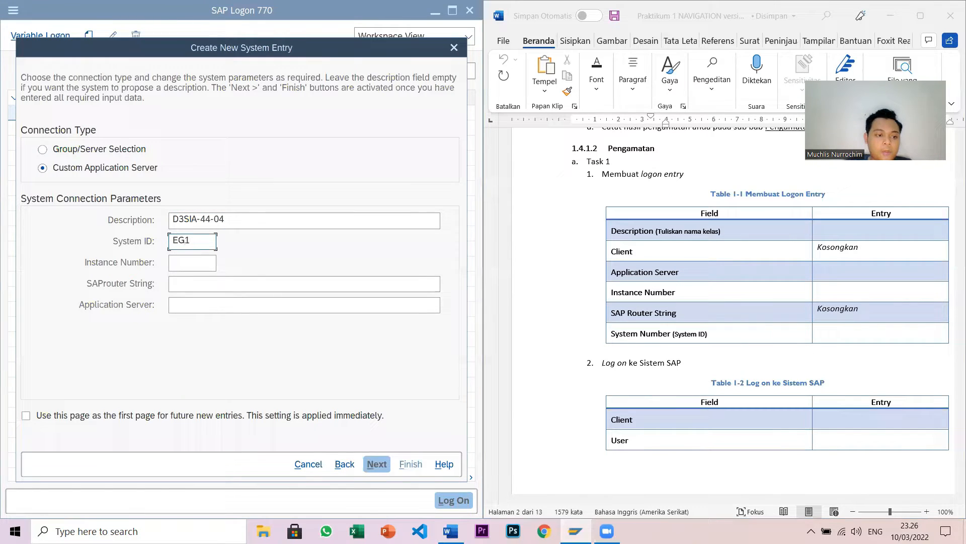
{"action": "left_click", "coordinate": [186, 260]}
{"action": "type", "text": "06"}
{"action": "left_click", "coordinate": [188, 299]}
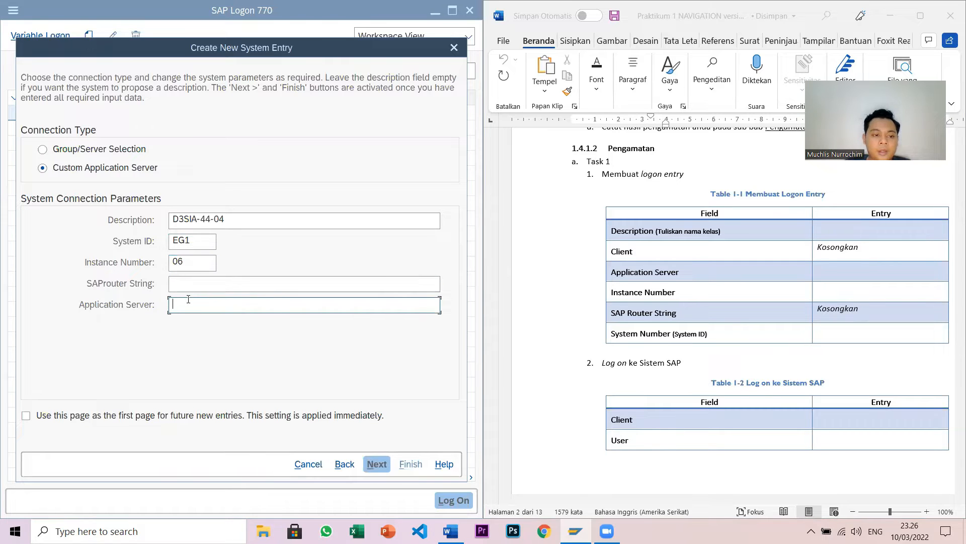
{"action": "type", "text": "sap"}
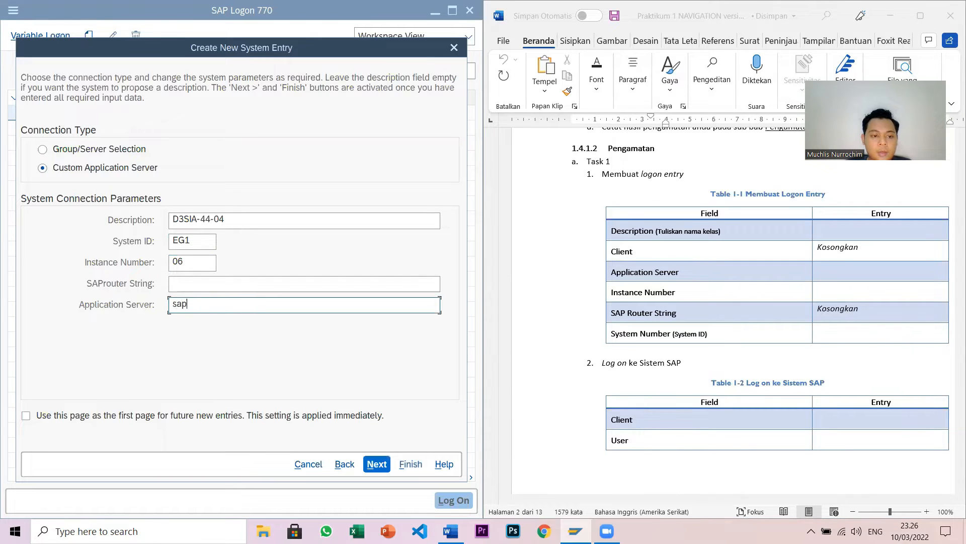
{"action": "type", "text": "1.e"}
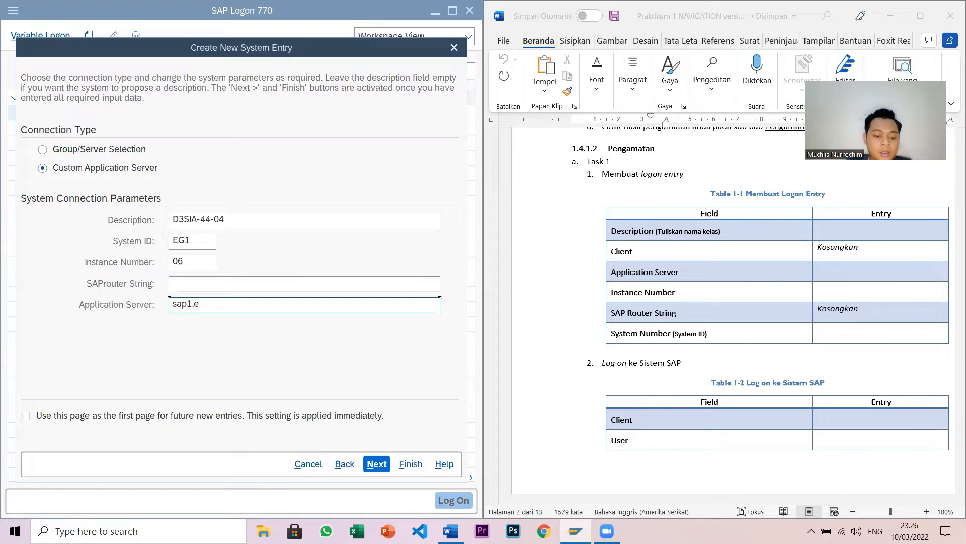
{"action": "type", "text": "dugate.or.id"}
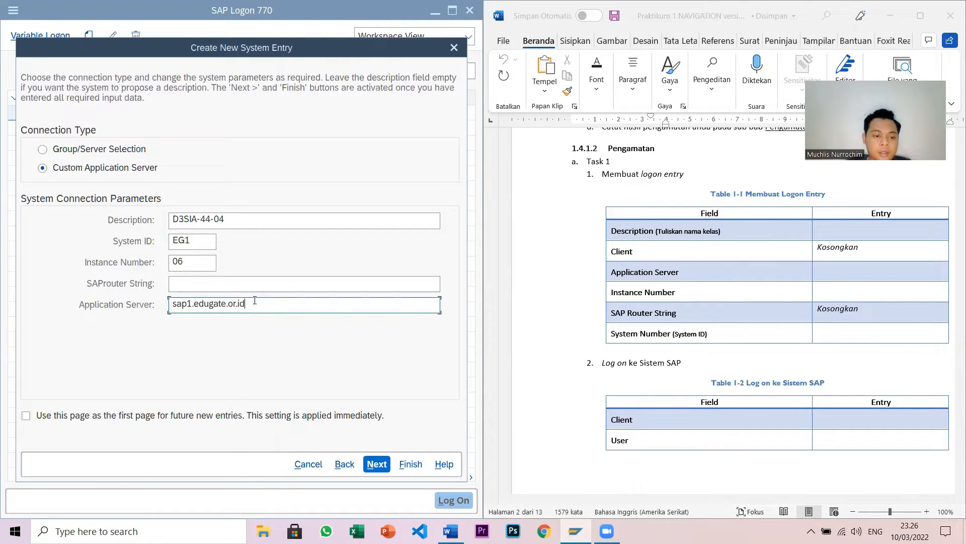
- Copy sap1.edugate.or.id into Word's Application Server entry cell
{"action": "left_click_drag", "start_coordinate": [245, 303], "coordinate": [173, 306]}
{"action": "key", "text": "ctrl+c"}
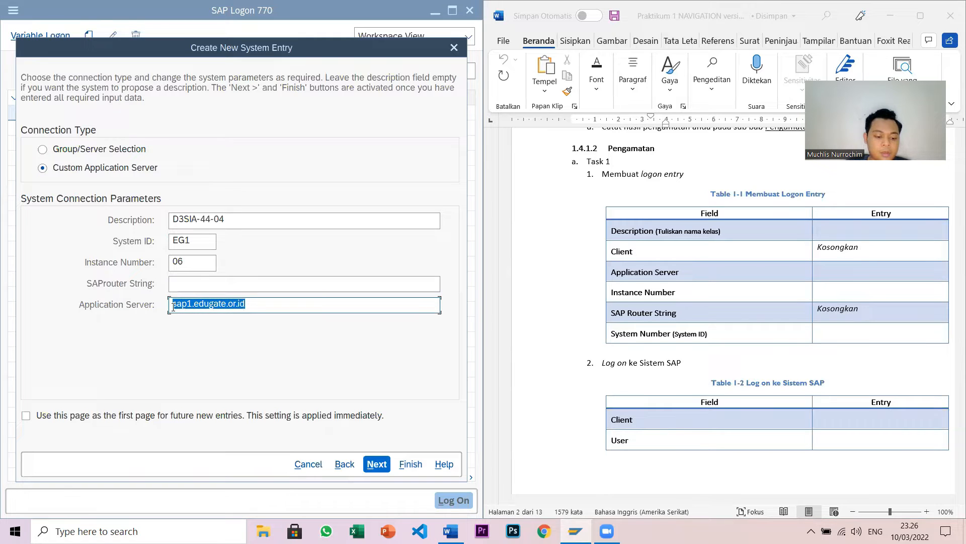
{"action": "left_click", "coordinate": [272, 308]}
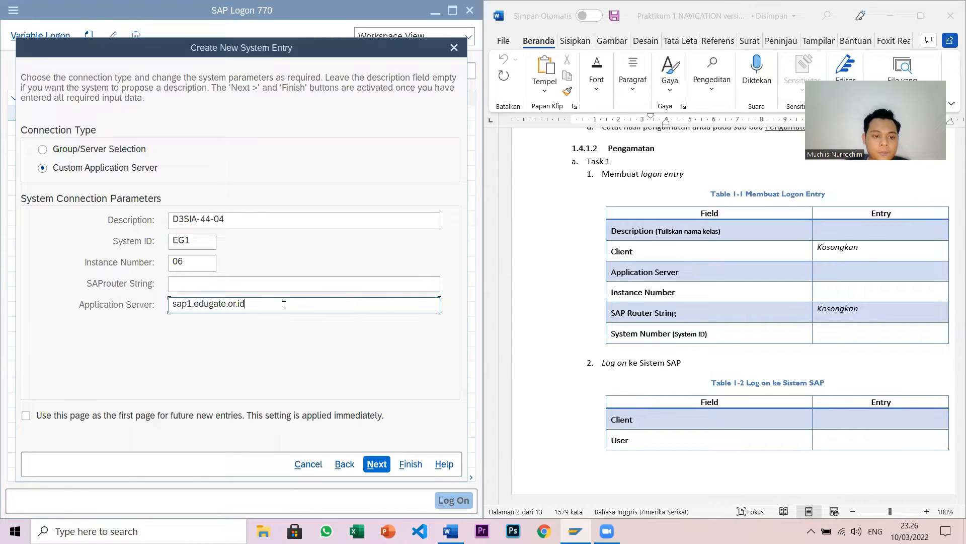
{"action": "left_click", "coordinate": [836, 269]}
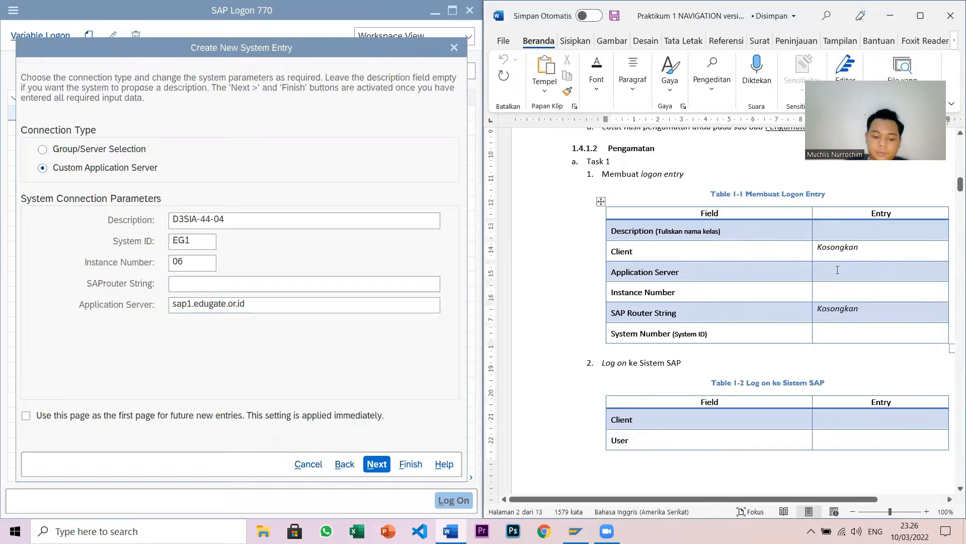
{"action": "key", "text": "ctrl+v"}
- Fill Table 1-1's Description, Instance Number and System Number cells with D3SIA-44-04, 06 and EG1
{"action": "left_click", "coordinate": [840, 232]}
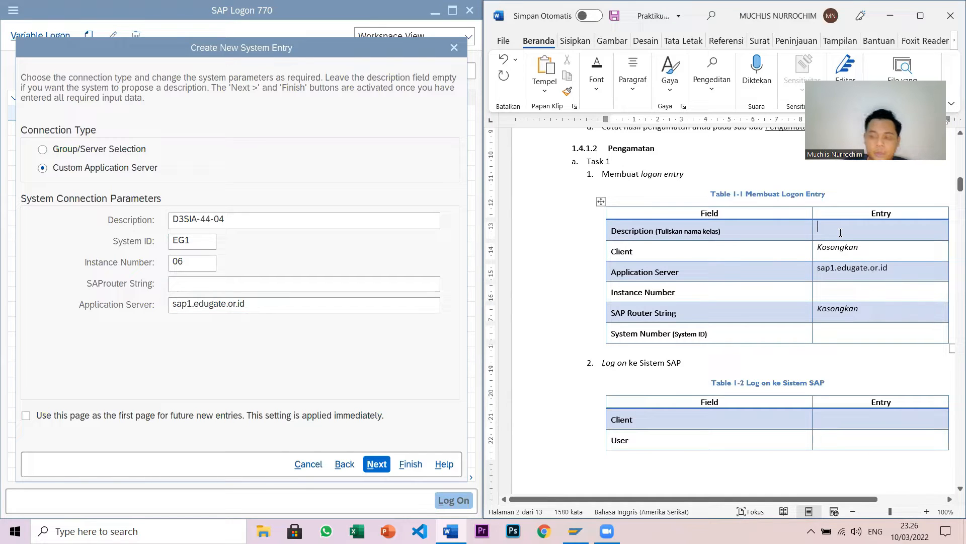
{"action": "type", "text": "D3SI"}
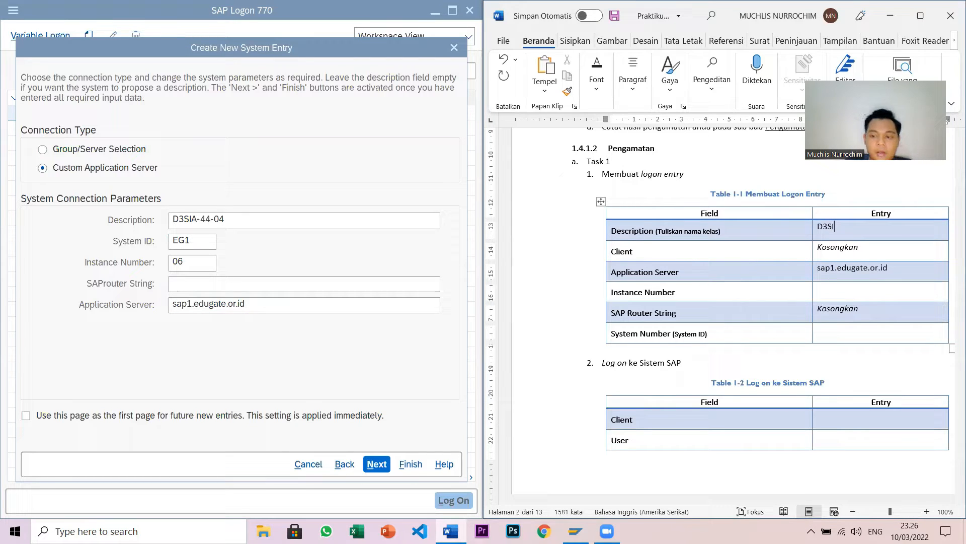
{"action": "type", "text": "A-44-04"}
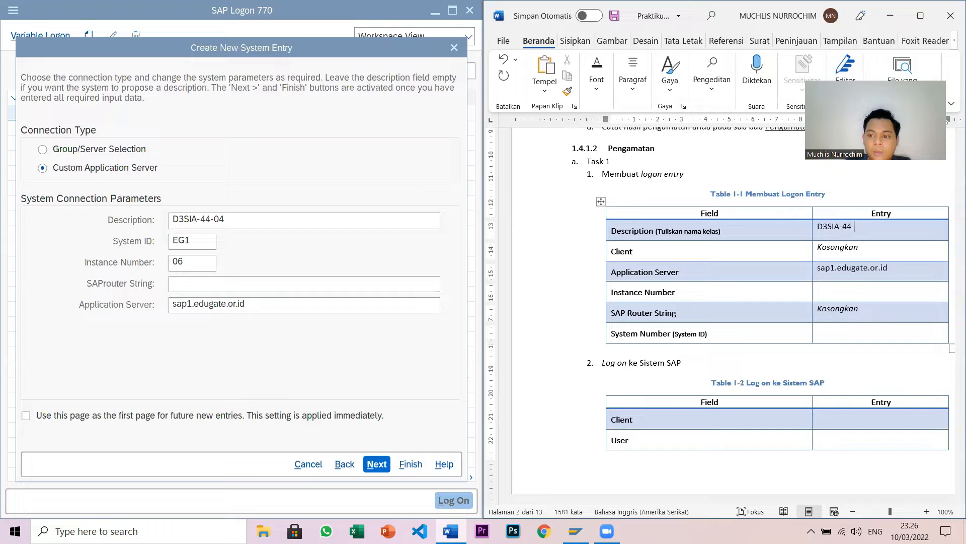
{"action": "left_click", "coordinate": [833, 287]}
{"action": "type", "text": "06"}
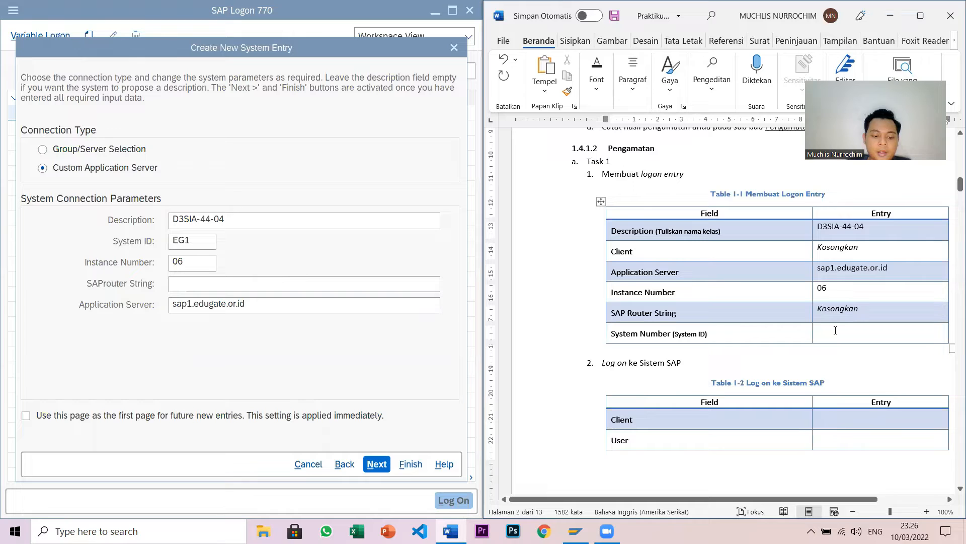
{"action": "left_click", "coordinate": [835, 330]}
{"action": "type", "text": "EG1"}
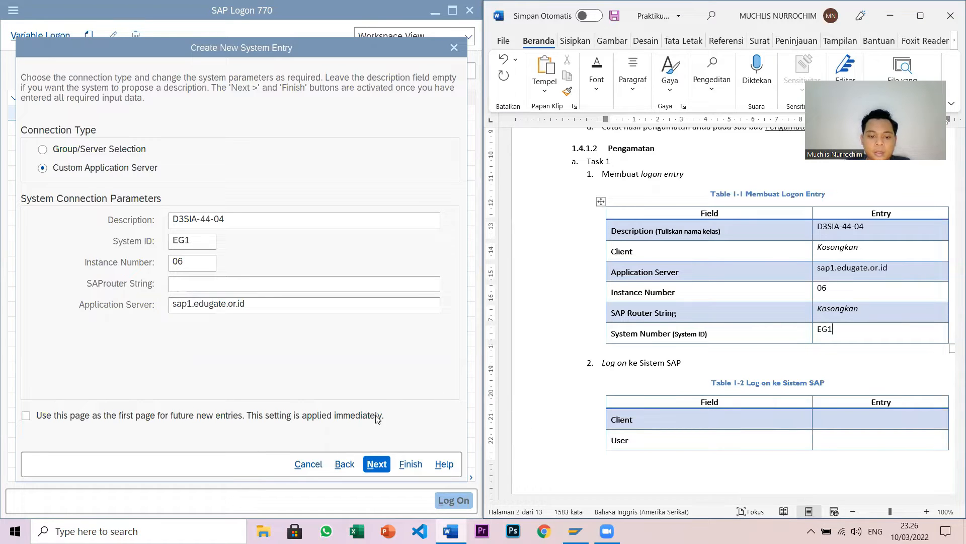
{"action": "left_click", "coordinate": [372, 460]}
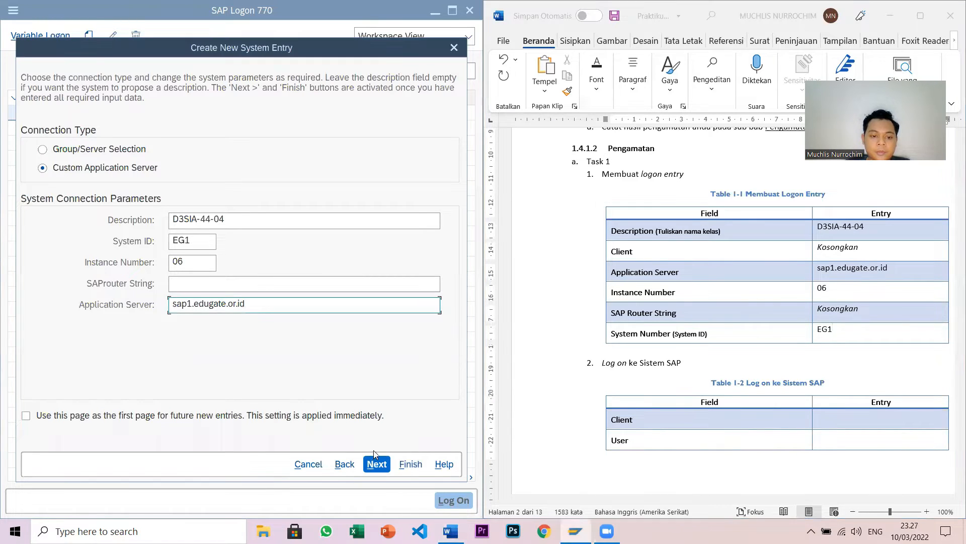
- Finish the connection wizard with default network and code page settings, then open the D3SIA-44-04 logon screen
{"action": "left_click", "coordinate": [373, 464]}
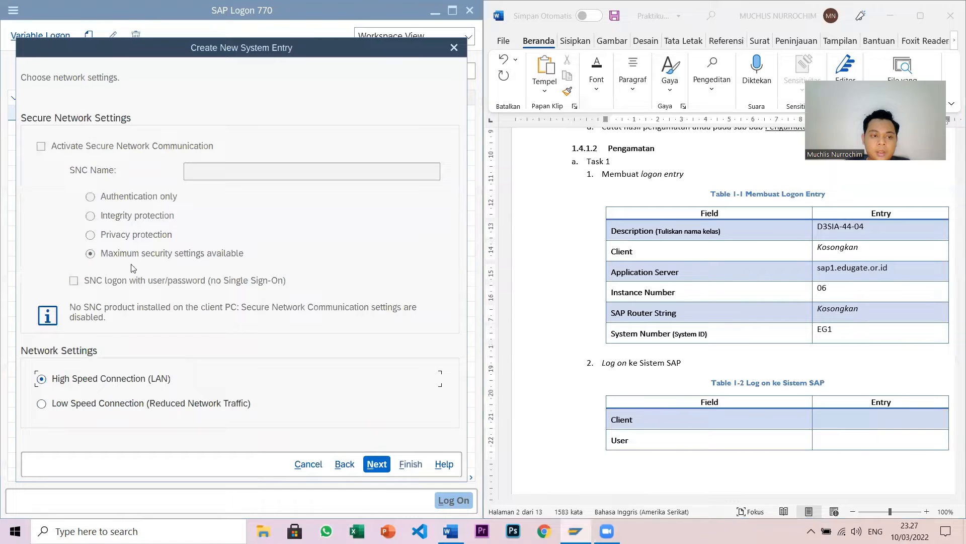
{"action": "left_click", "coordinate": [375, 462]}
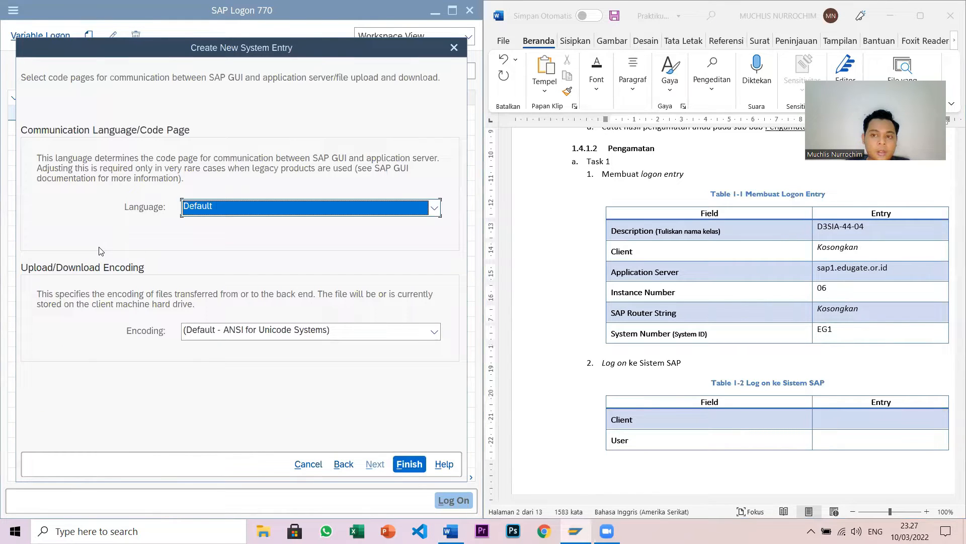
{"action": "left_click", "coordinate": [401, 463]}
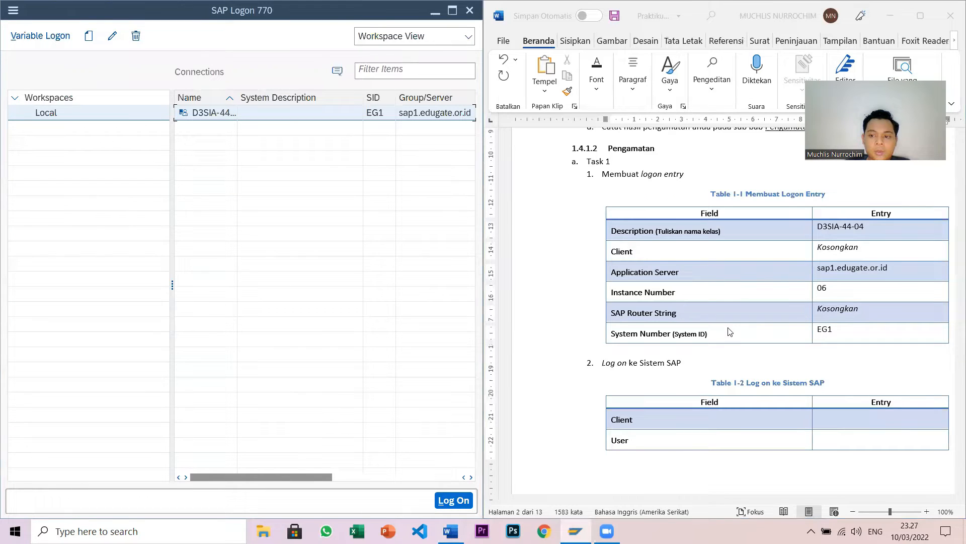
{"action": "scroll", "coordinate": [728, 330], "scroll_direction": "down", "scroll_amount": 3}
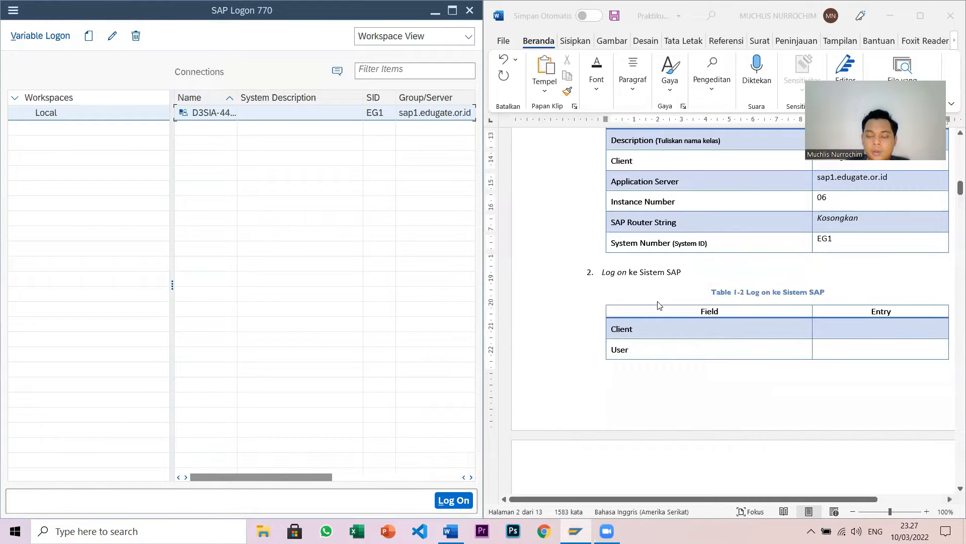
{"action": "double_click", "coordinate": [237, 119]}
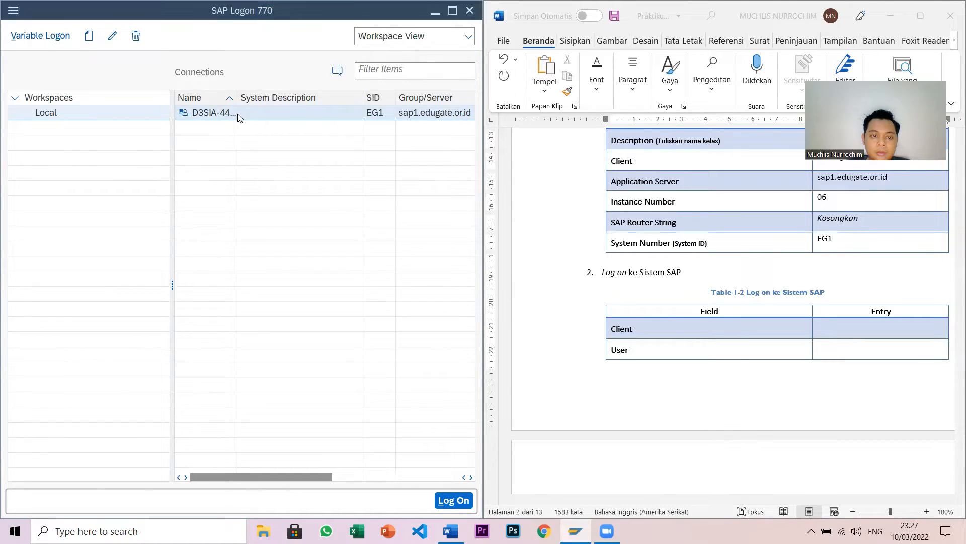
- Fill the logon screen with client 925 and the saved user name from history
{"action": "left_click", "coordinate": [168, 99]}
{"action": "key", "text": "BackSpace"}
{"action": "key", "text": "BackSpace"}
{"action": "key", "text": "BackSpace"}
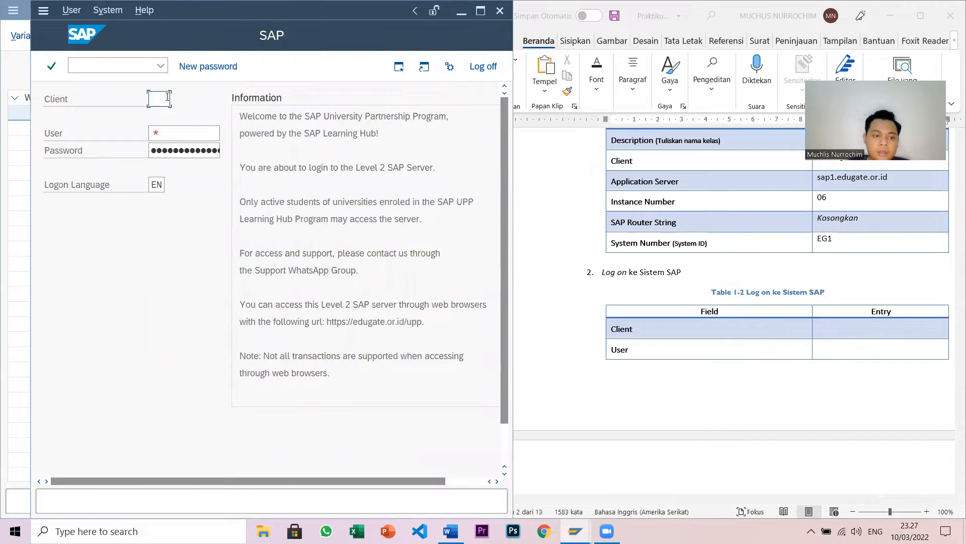
{"action": "left_click", "coordinate": [166, 116]}
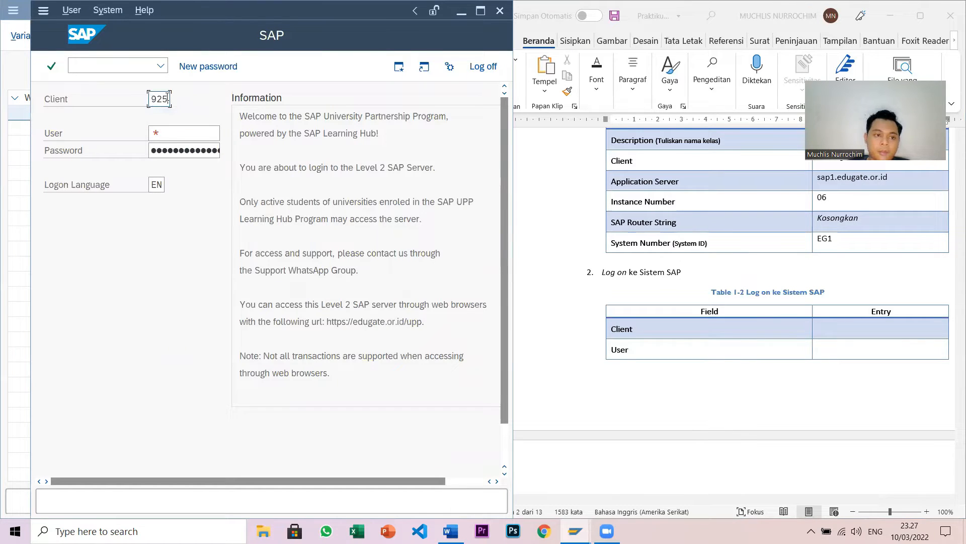
{"action": "left_click", "coordinate": [160, 131]}
{"action": "type", "text": "21"}
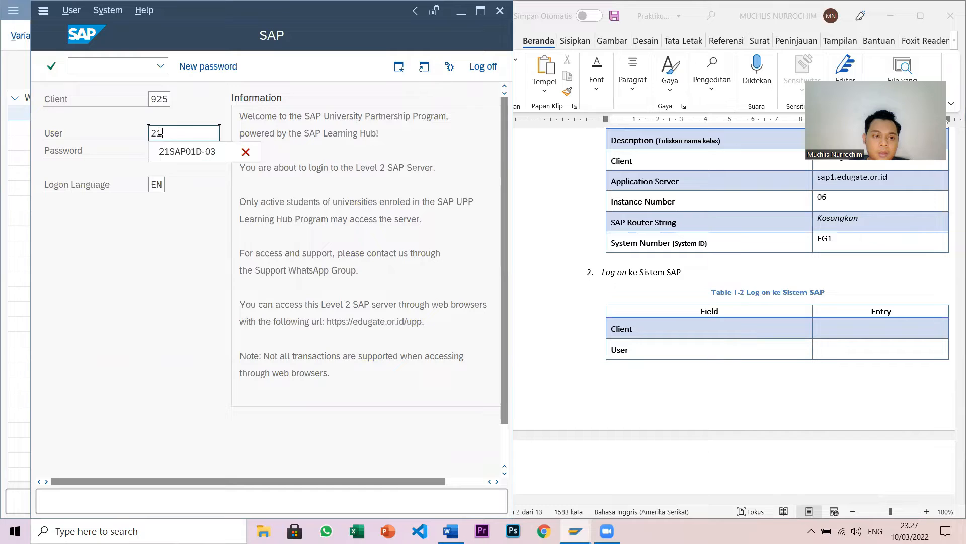
{"action": "left_click", "coordinate": [198, 151]}
{"action": "left_click", "coordinate": [182, 151]}
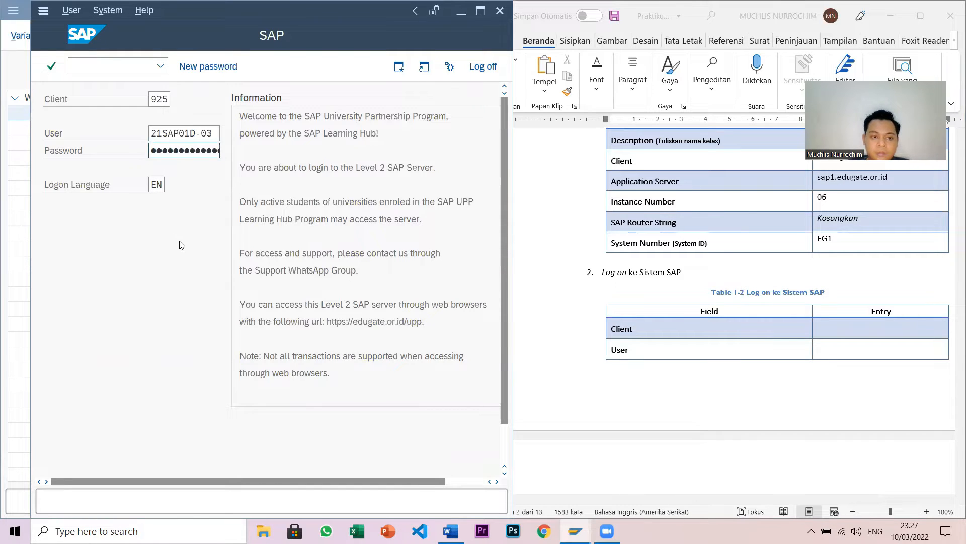
- Record client 925 and the user ID in Table 1-2's Entry cells
{"action": "left_click", "coordinate": [840, 326]}
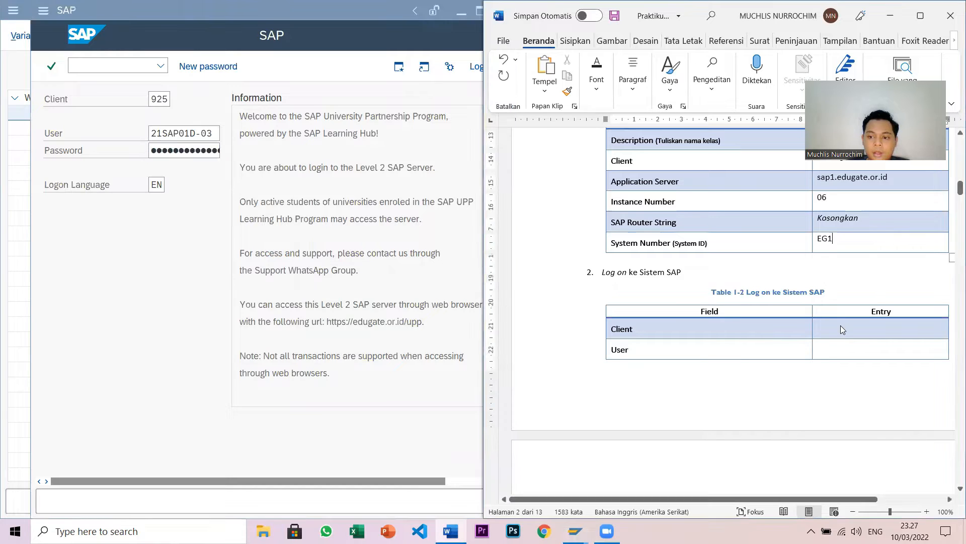
{"action": "type", "text": "925"}
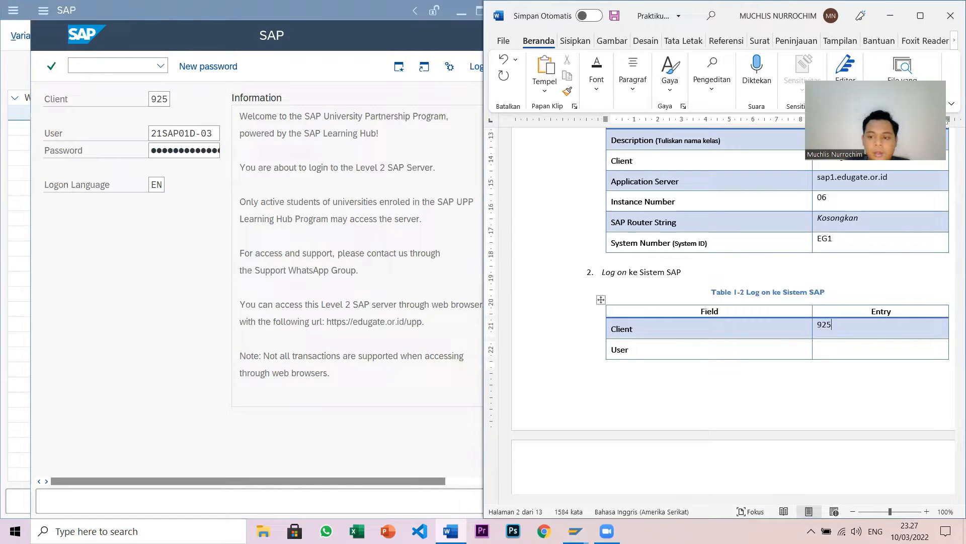
{"action": "left_click", "coordinate": [842, 350]}
{"action": "type", "text": "21S"}
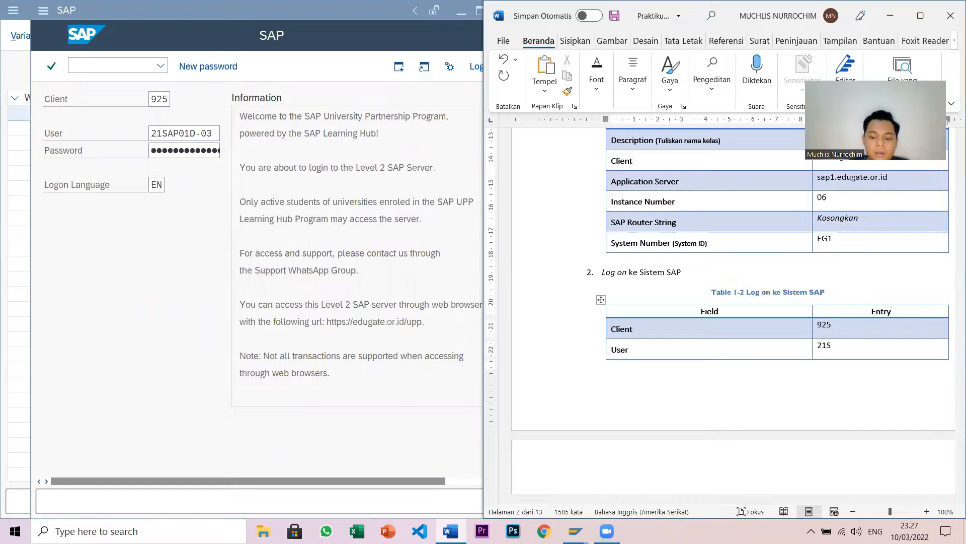
{"action": "type", "text": "AP01D-03"}
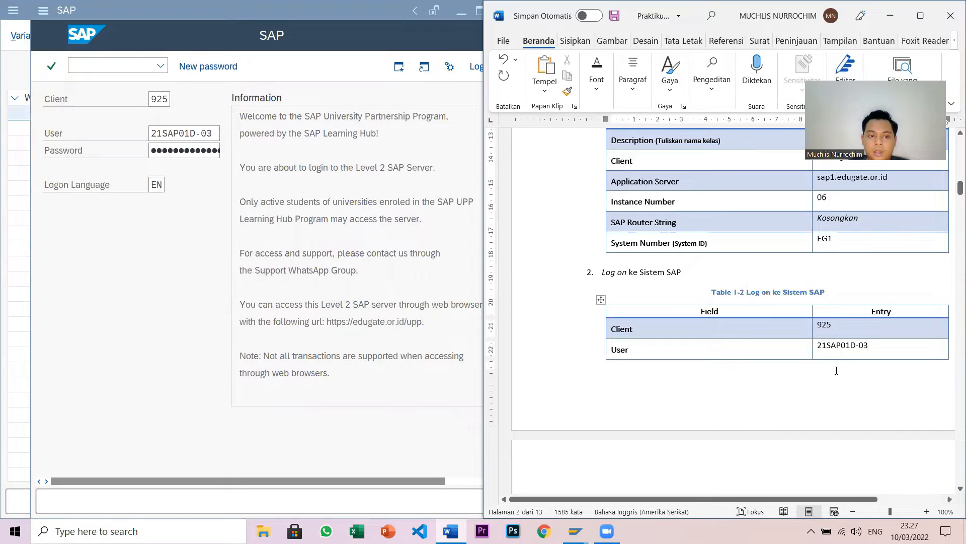
{"action": "scroll", "coordinate": [836, 370], "scroll_direction": "down", "scroll_amount": 3}
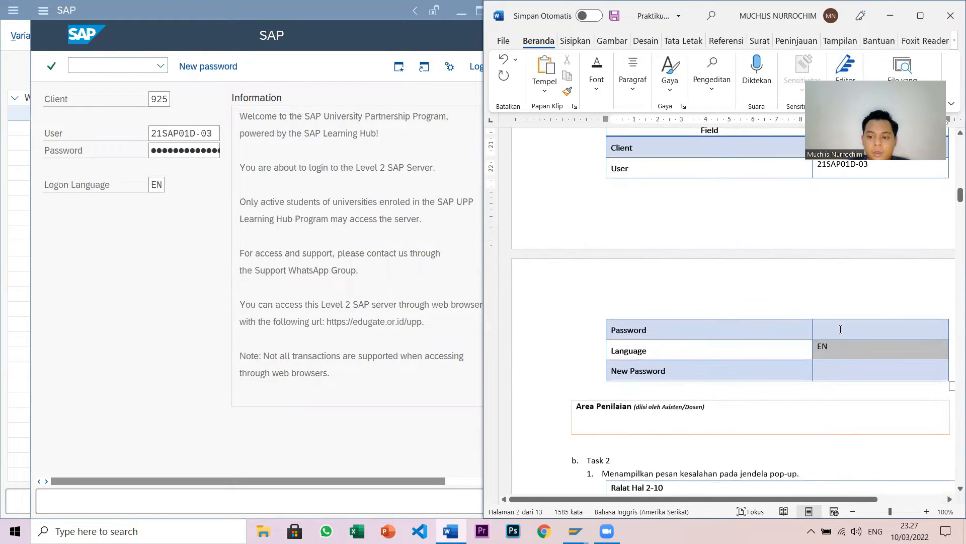
- Fill the Password and New Password entry cells with the account's passwords
{"action": "left_click", "coordinate": [819, 325]}
{"action": "type", "text": "123456"}
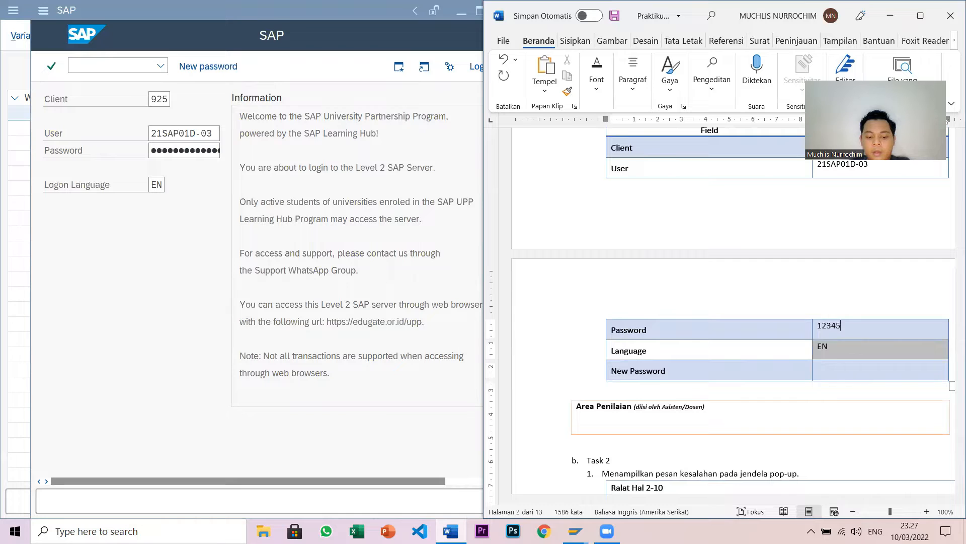
{"action": "left_click", "coordinate": [845, 367]}
{"action": "type", "text": "1234567"}
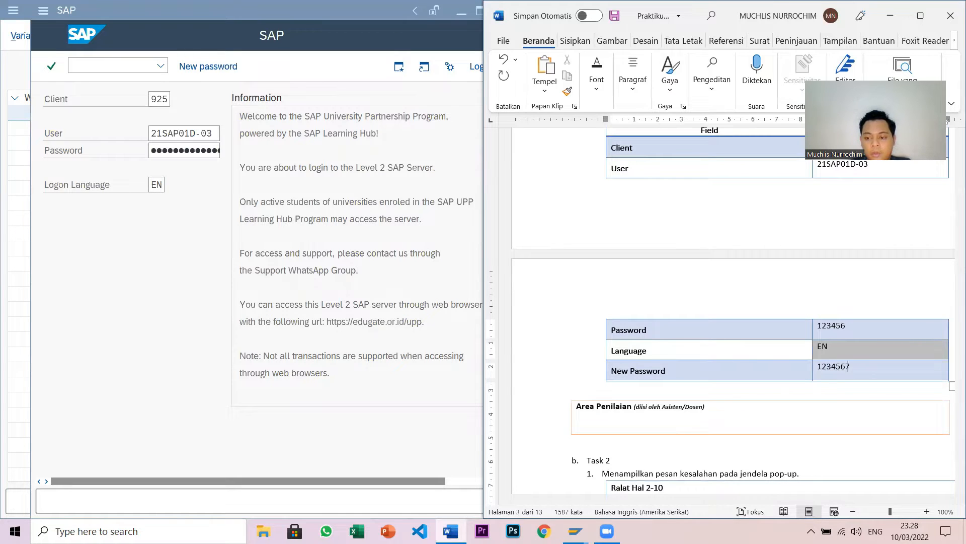
{"action": "scroll", "coordinate": [849, 366], "scroll_direction": "down", "scroll_amount": 2}
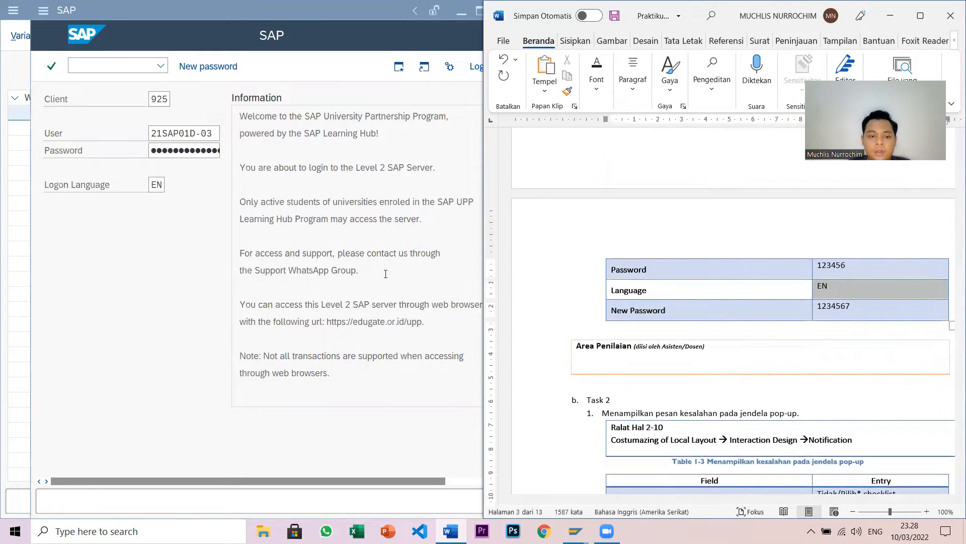
{"action": "left_click", "coordinate": [198, 258]}
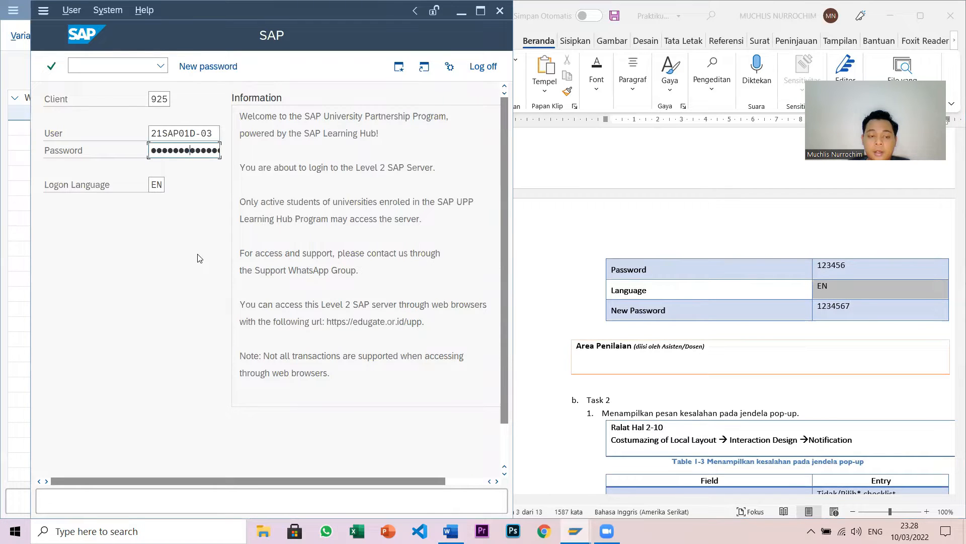
- Log on to SAP and open the Customize Local Layout menu with Alt+F12
{"action": "key", "text": "Return"}
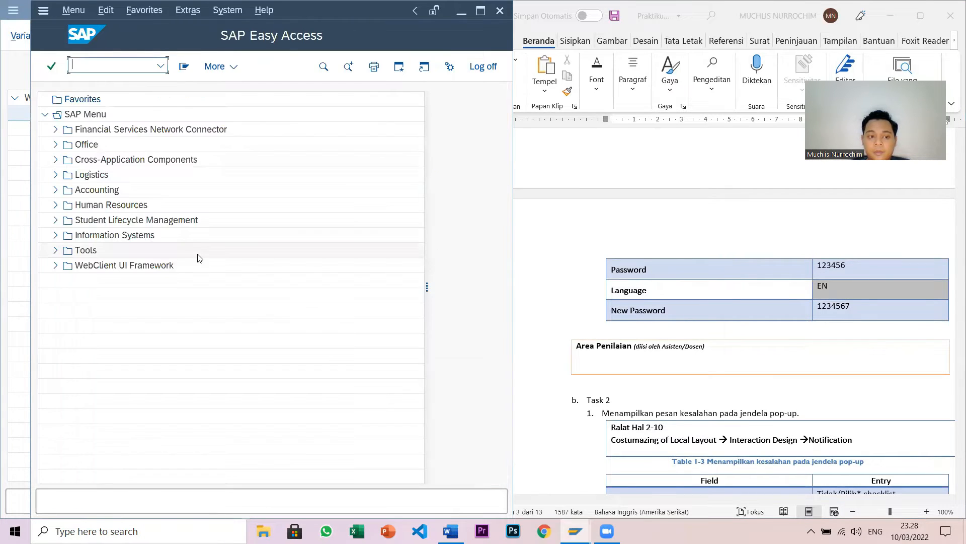
{"action": "scroll", "coordinate": [707, 401], "scroll_direction": "down", "scroll_amount": 5}
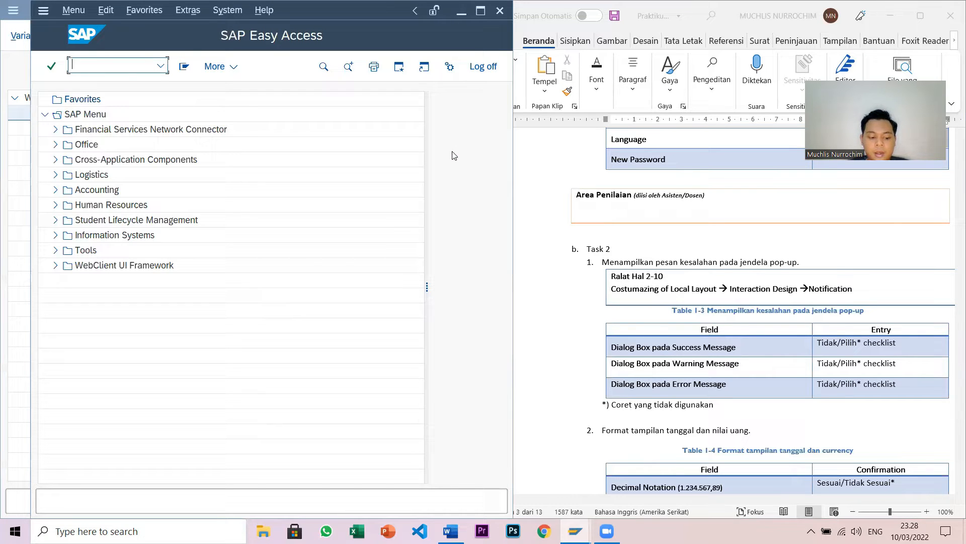
{"action": "key", "text": "alt+F12"}
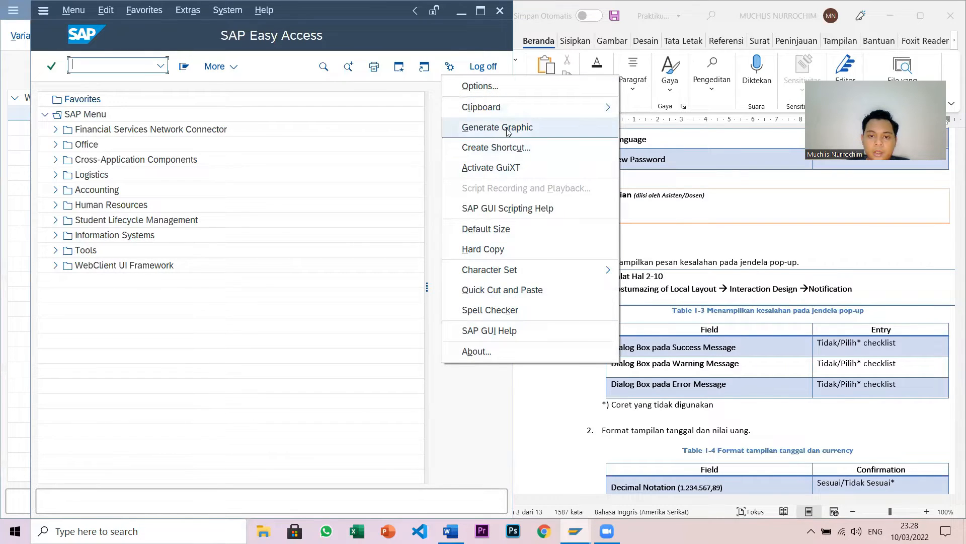
- Under Interaction Design > Notifications, show success, warning and error messages in dialog boxes and apply
{"action": "left_click", "coordinate": [465, 87]}
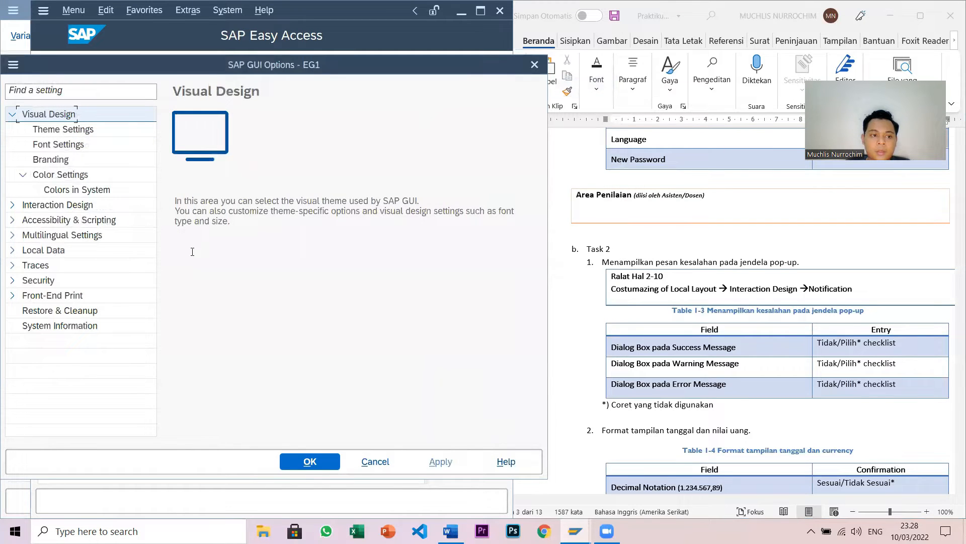
{"action": "left_click", "coordinate": [12, 205]}
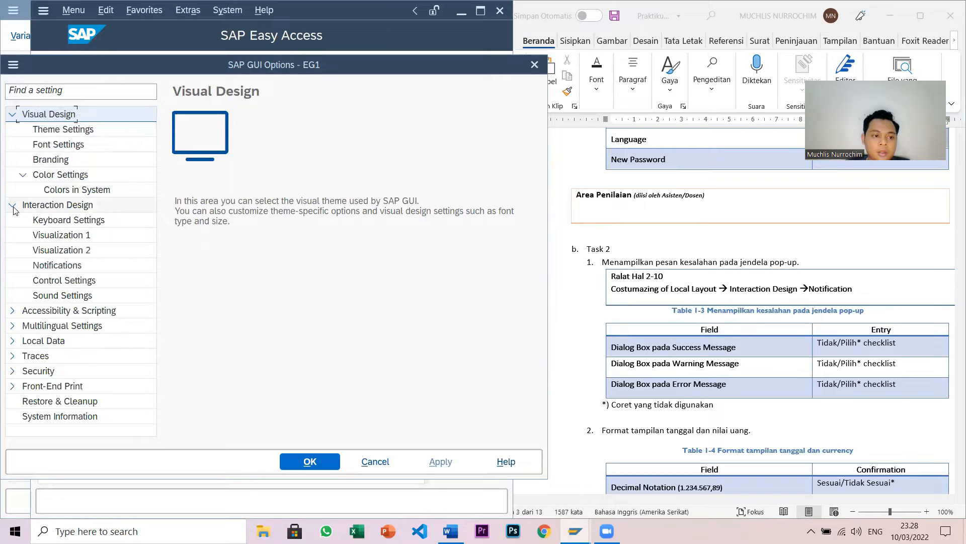
{"action": "left_click", "coordinate": [38, 266]}
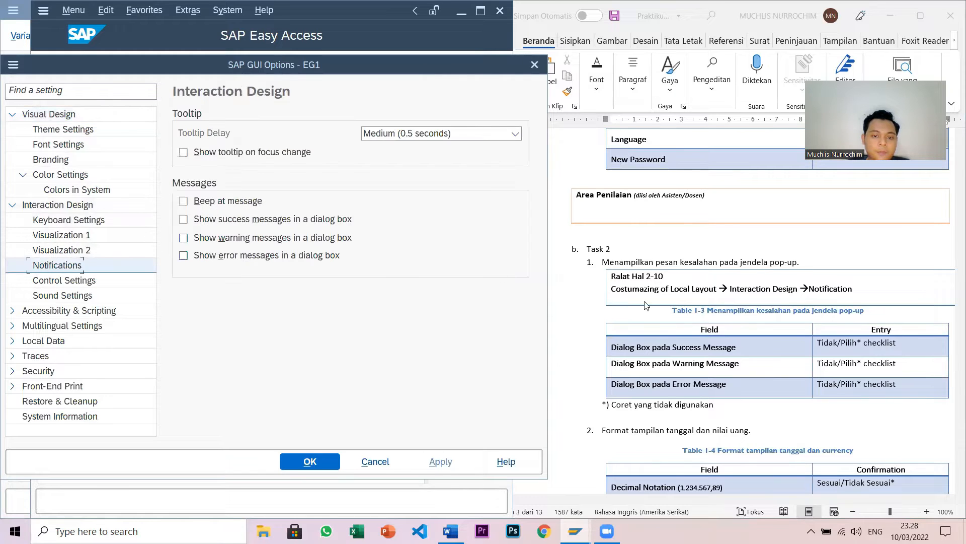
{"action": "scroll", "coordinate": [819, 320], "scroll_direction": "down", "scroll_amount": 3}
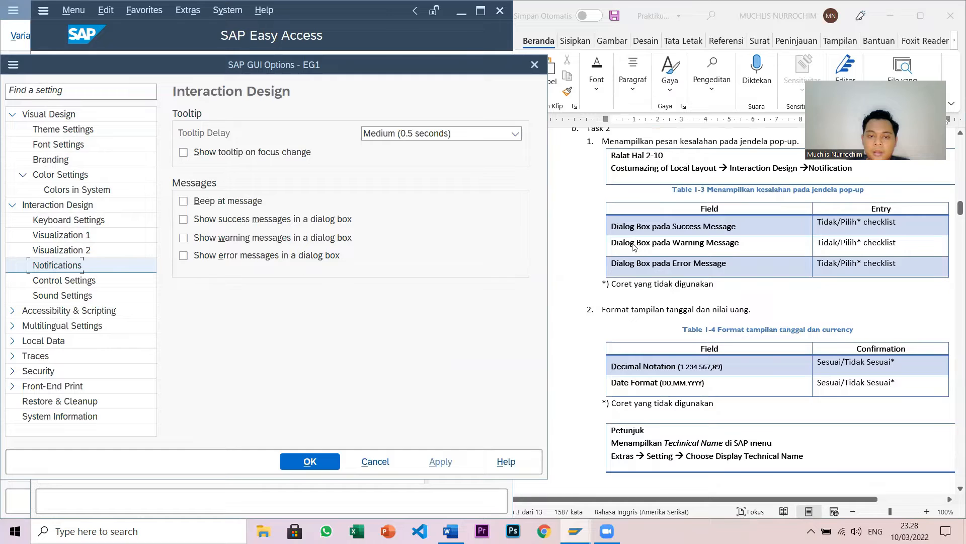
{"action": "left_click", "coordinate": [182, 221]}
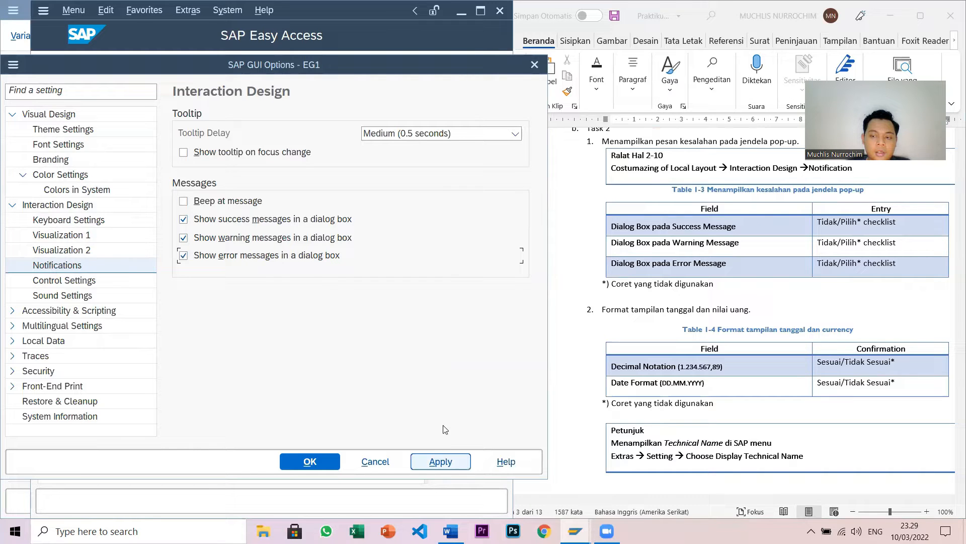
{"action": "left_click", "coordinate": [433, 462]}
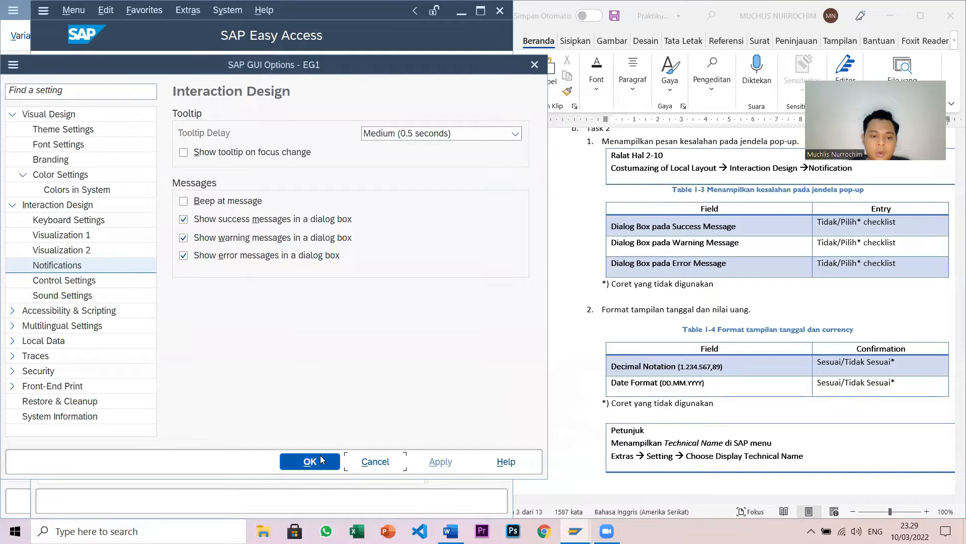
{"action": "left_click", "coordinate": [321, 459]}
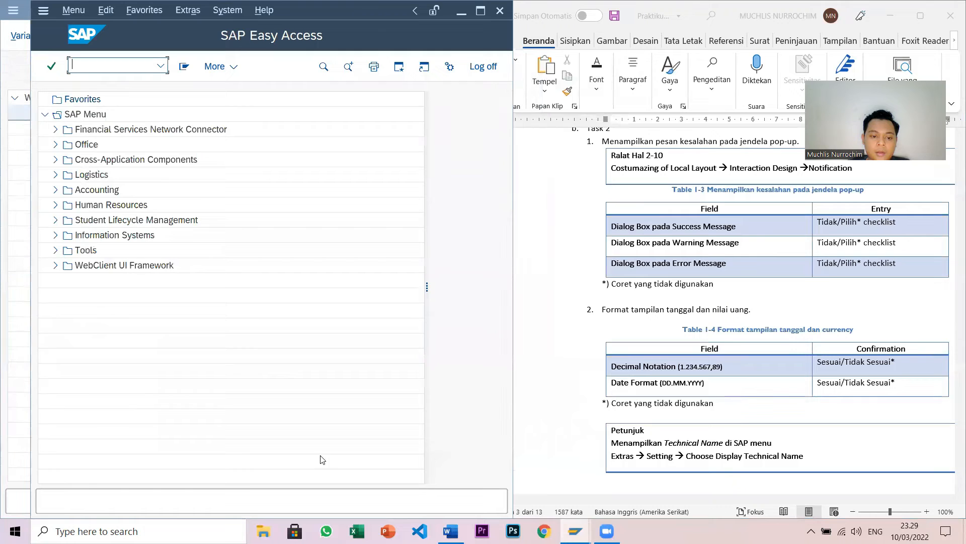
- Strike through 'Tidak' in the Success and Warning rows of Table 1-3
{"action": "left_click", "coordinate": [818, 231]}
{"action": "double_click", "coordinate": [821, 223]}
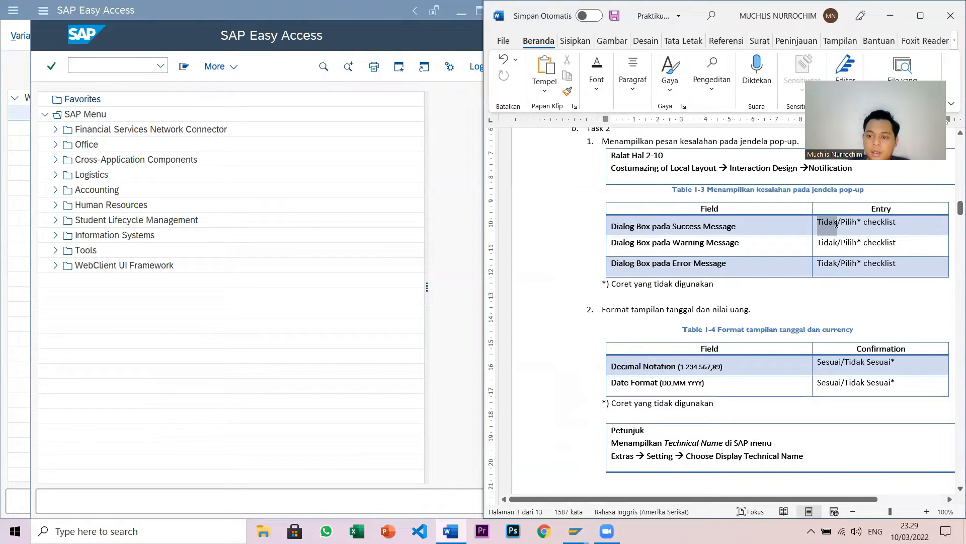
{"action": "left_click", "coordinate": [597, 75]}
{"action": "left_click", "coordinate": [650, 146]}
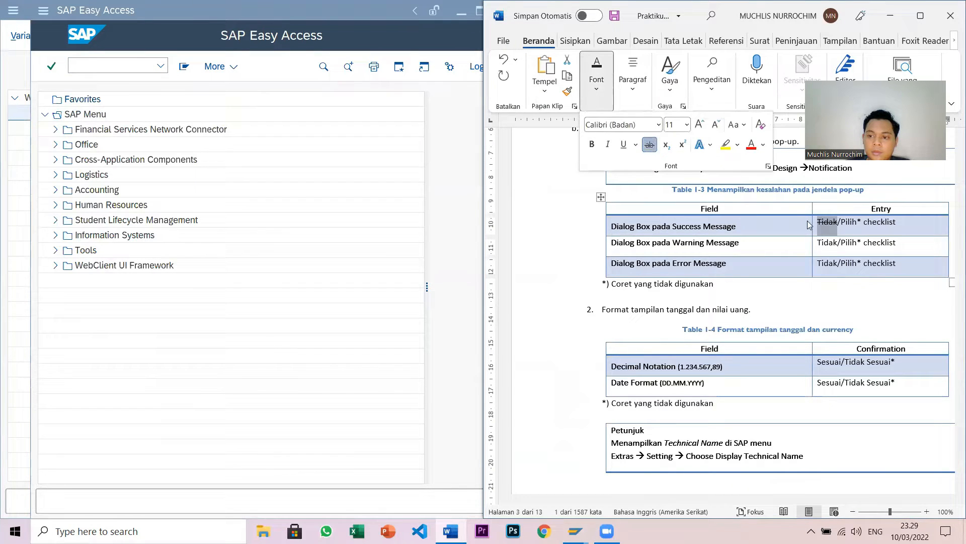
{"action": "double_click", "coordinate": [821, 243]}
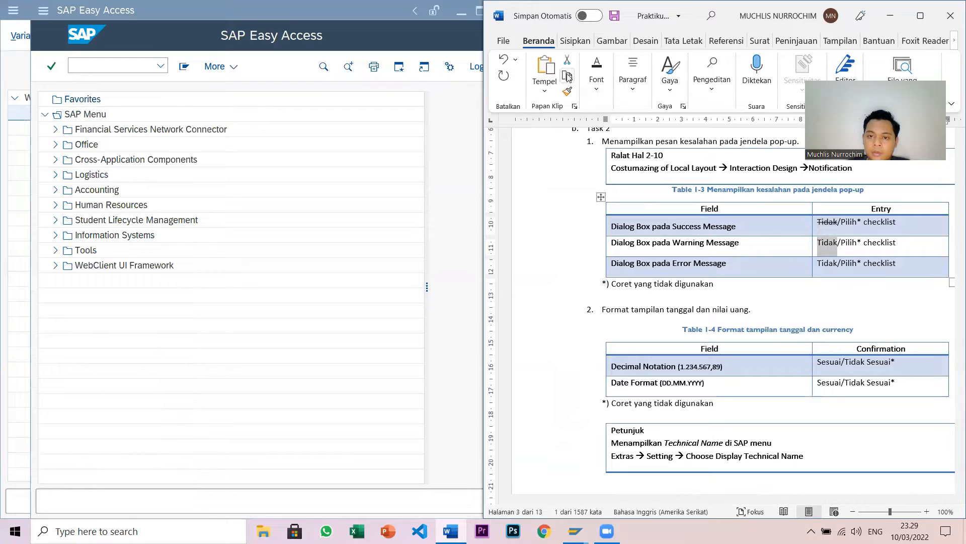
{"action": "left_click", "coordinate": [596, 75]}
{"action": "left_click", "coordinate": [650, 144]}
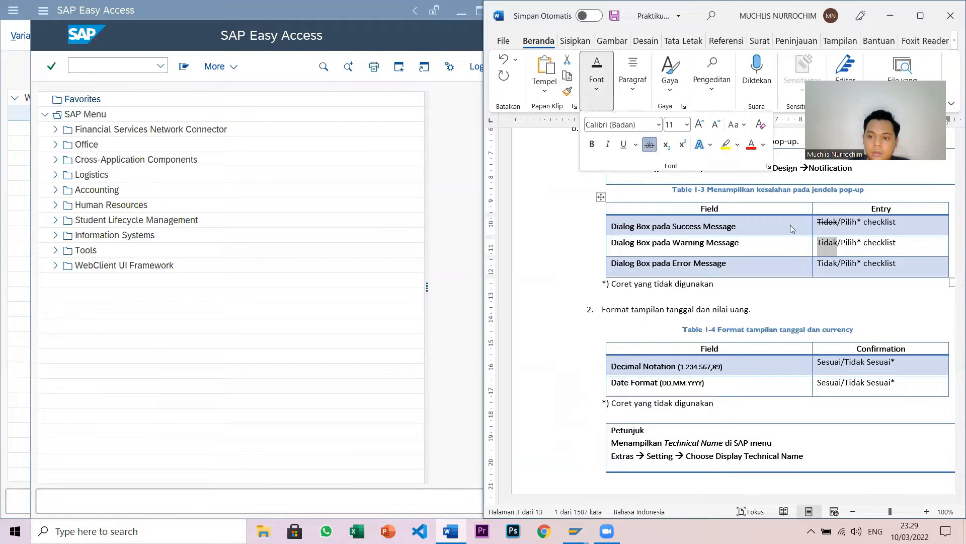
- Strike through 'Tidak' in the Error row, then return to the SAP Easy Access window
{"action": "double_click", "coordinate": [822, 264]}
{"action": "left_click_drag", "start_coordinate": [831, 268], "coordinate": [838, 267]}
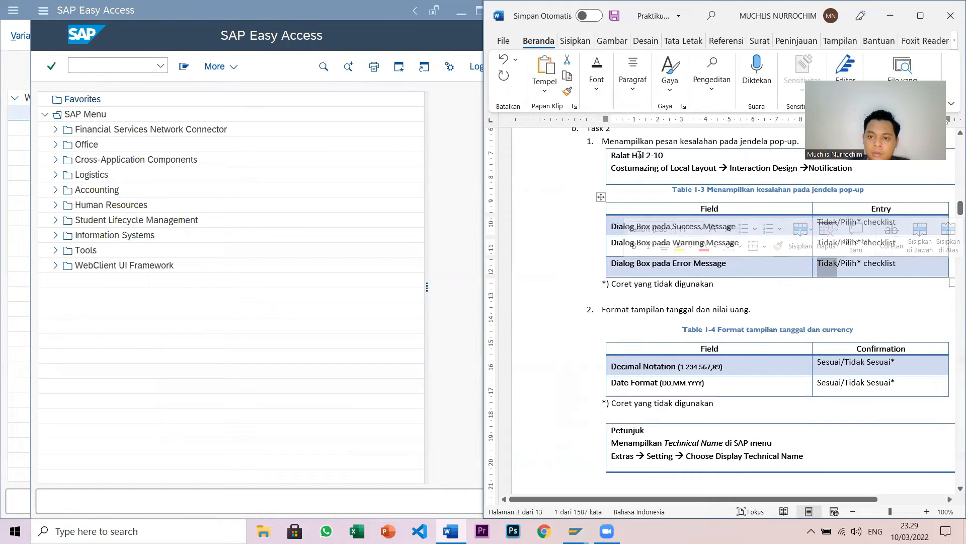
{"action": "left_click", "coordinate": [597, 75]}
{"action": "left_click", "coordinate": [647, 145]}
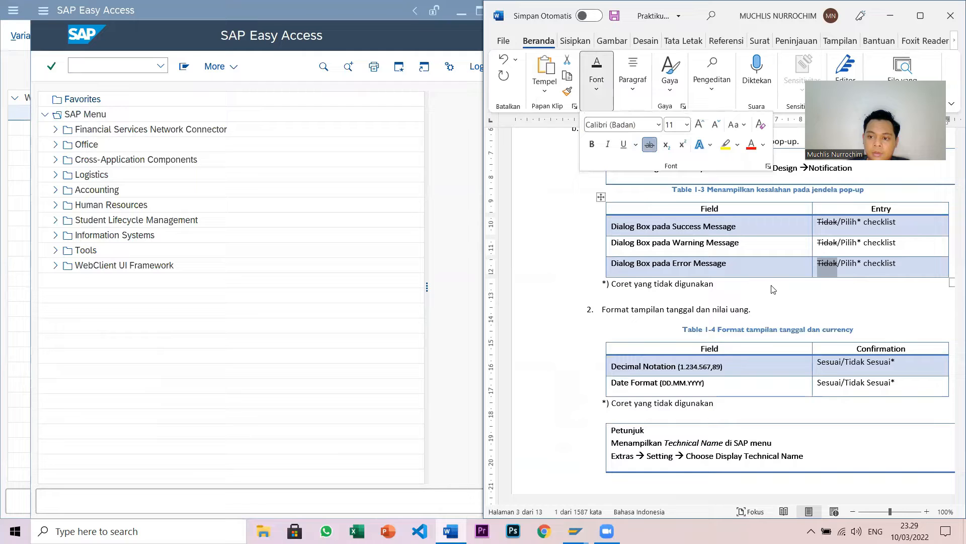
{"action": "left_click", "coordinate": [812, 367]}
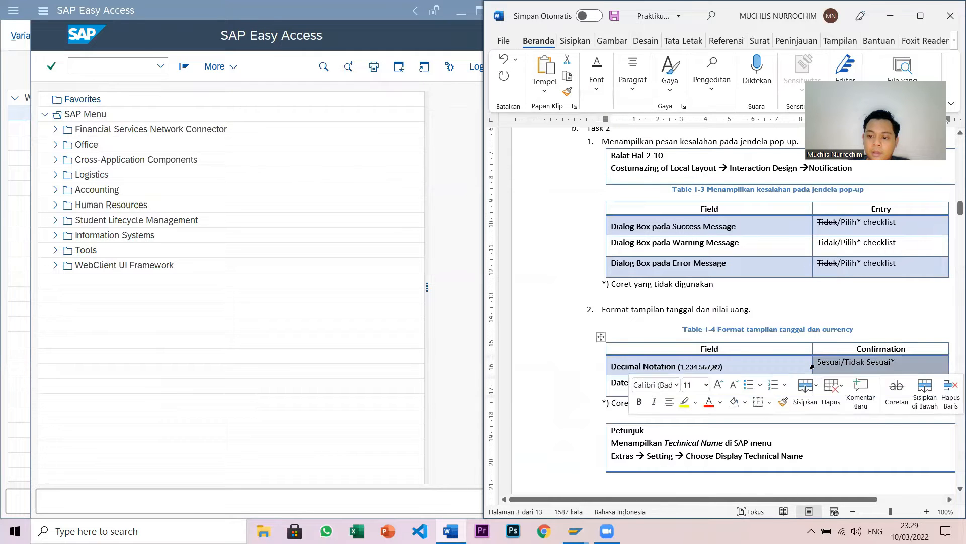
{"action": "left_click", "coordinate": [779, 312]}
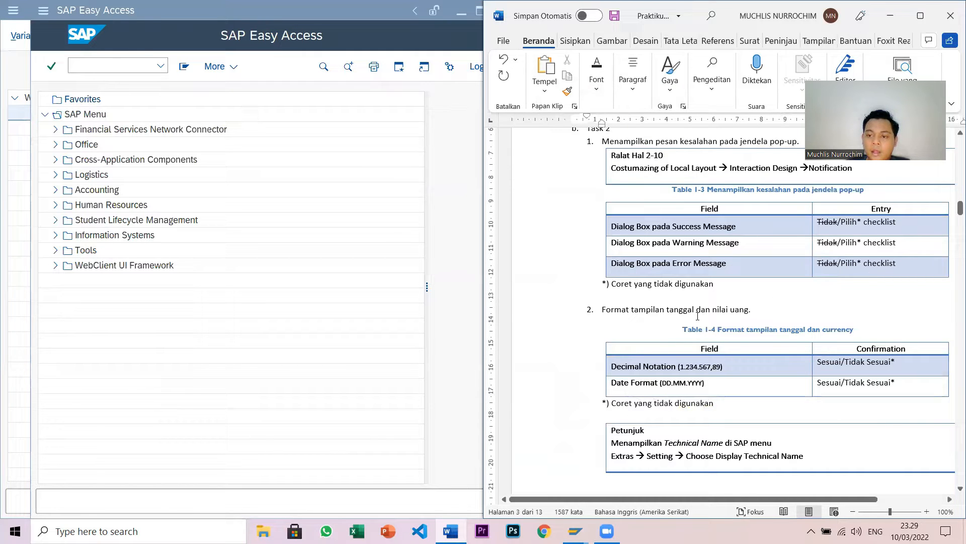
{"action": "scroll", "coordinate": [730, 311], "scroll_direction": "down", "scroll_amount": 3}
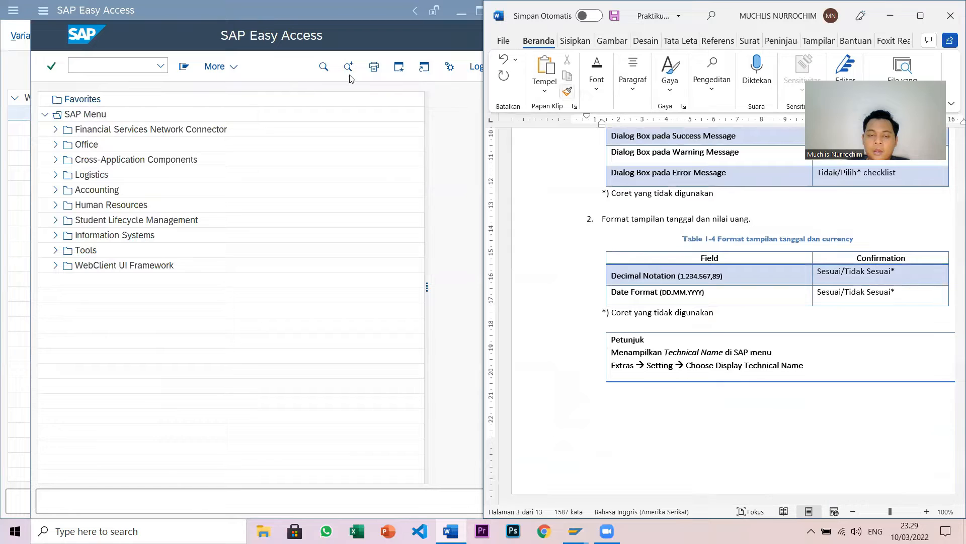
{"action": "left_click", "coordinate": [436, 149]}
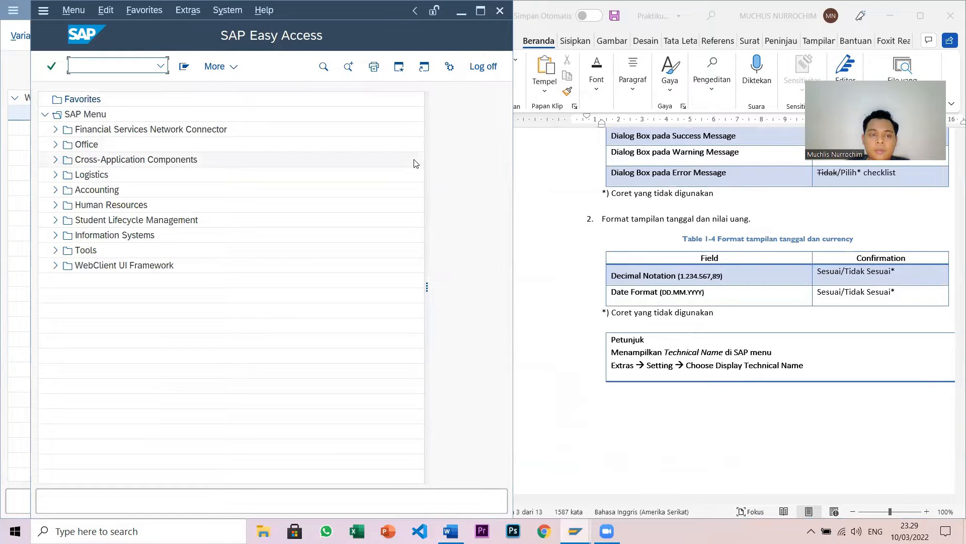
- Open the user's own profile data and view the Defaults: decimal notation 1.234.567,89, date DD.MM.YYYY
{"action": "left_click", "coordinate": [229, 11]}
{"action": "mouse_move", "coordinate": [247, 68]}
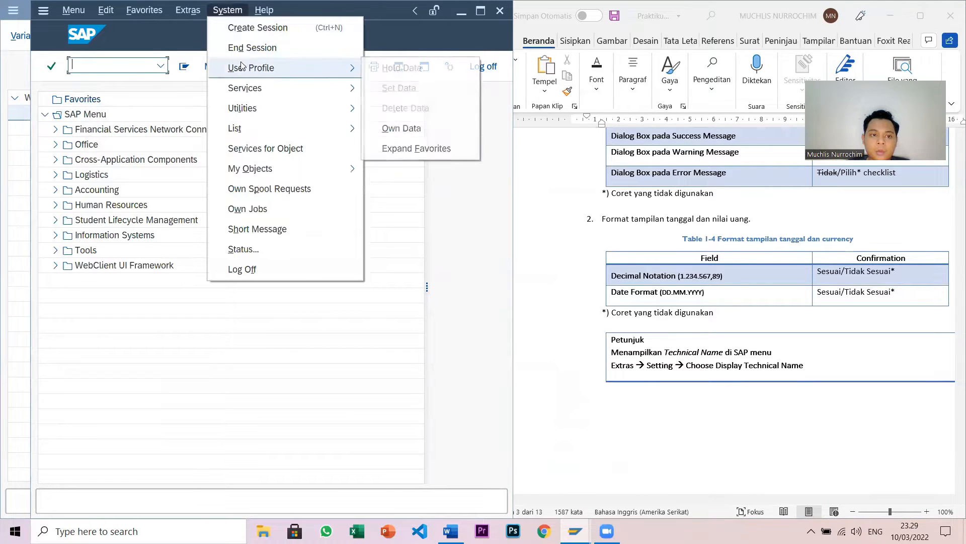
{"action": "left_click", "coordinate": [401, 128]}
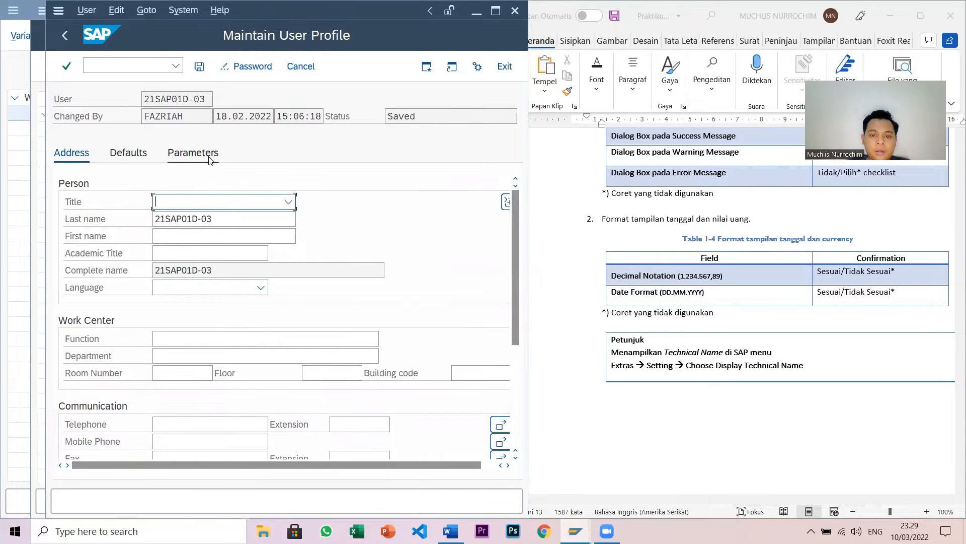
{"action": "left_click", "coordinate": [120, 158]}
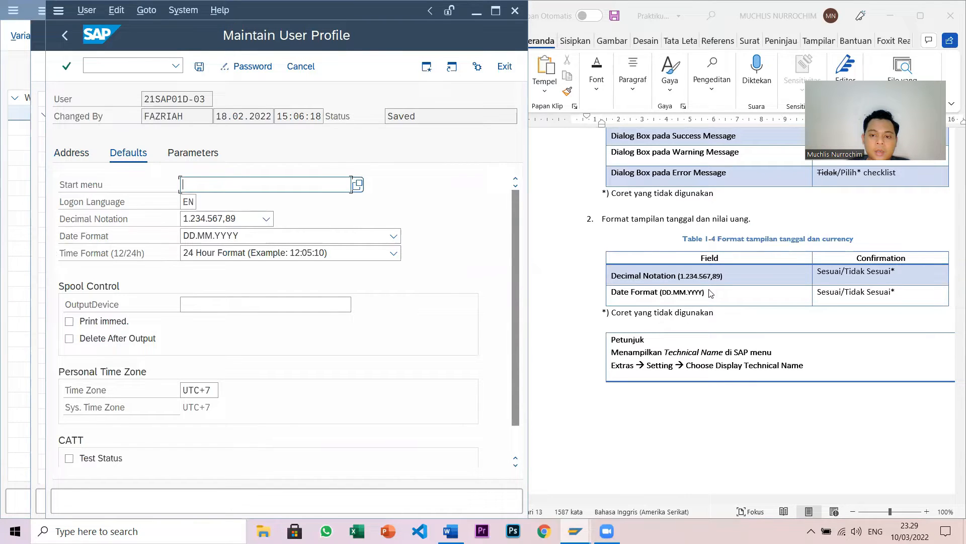
{"action": "scroll", "coordinate": [710, 293], "scroll_direction": "down", "scroll_amount": 1}
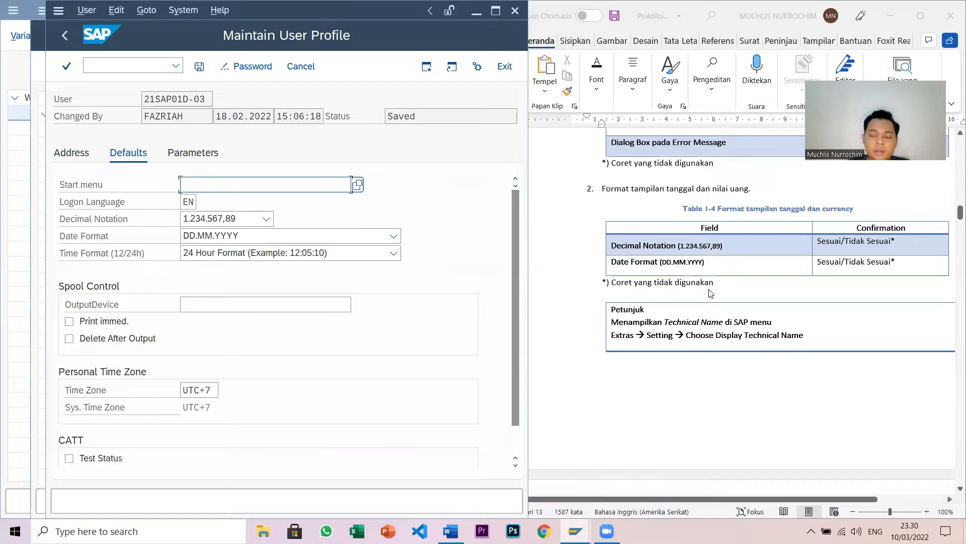
- Strike through 'Tidak Sesuai' in the Decimal Notation confirmation cell
{"action": "left_click", "coordinate": [850, 246]}
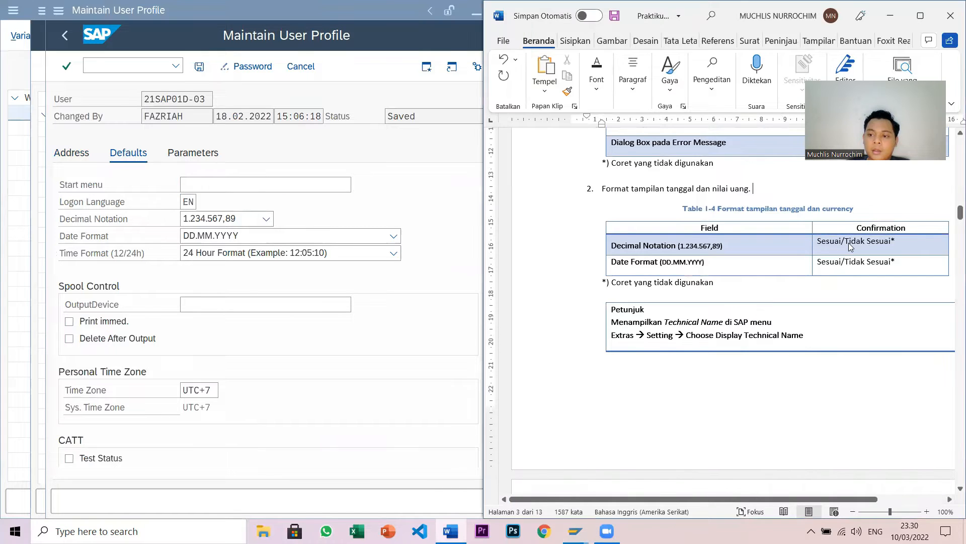
{"action": "left_click_drag", "start_coordinate": [846, 240], "coordinate": [891, 242]}
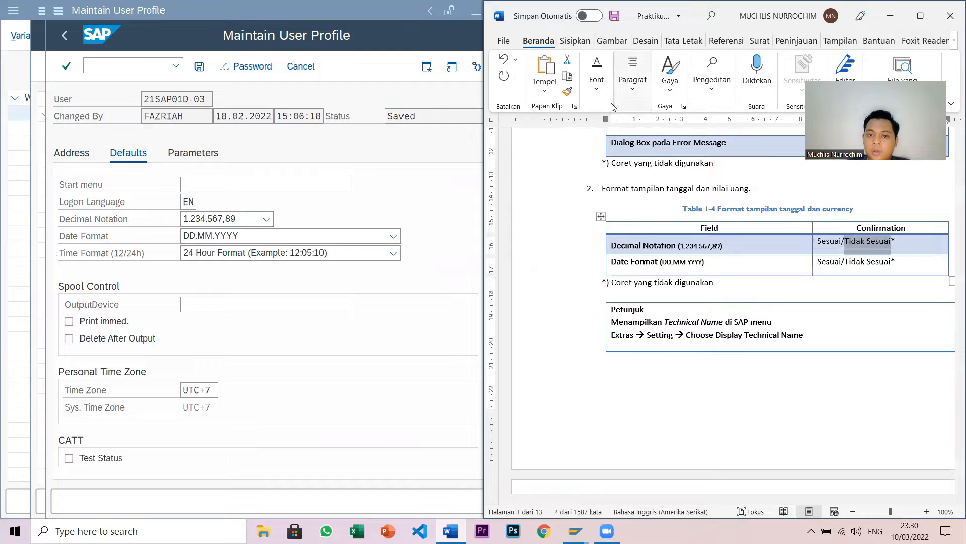
{"action": "left_click", "coordinate": [597, 75]}
{"action": "left_click", "coordinate": [650, 145]}
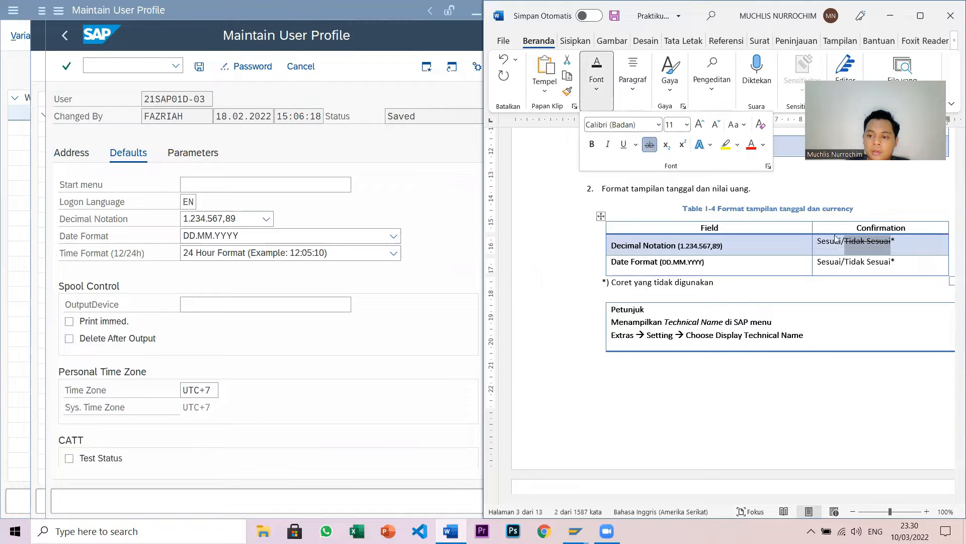
{"action": "left_click", "coordinate": [845, 261]}
- Strike through 'Tidak Sesuai' in the Date Format confirmation cell
{"action": "left_click", "coordinate": [845, 262]}
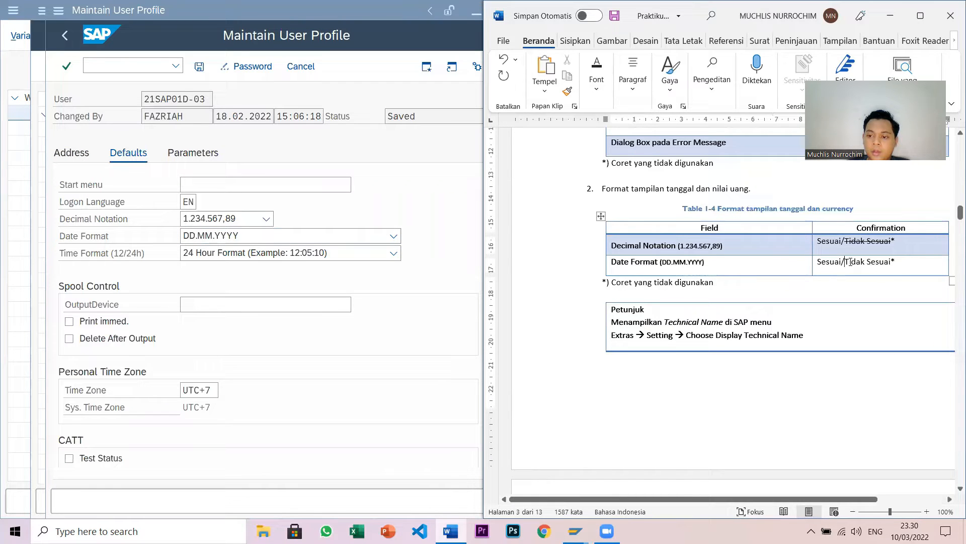
{"action": "left_click_drag", "start_coordinate": [847, 263], "coordinate": [892, 266]}
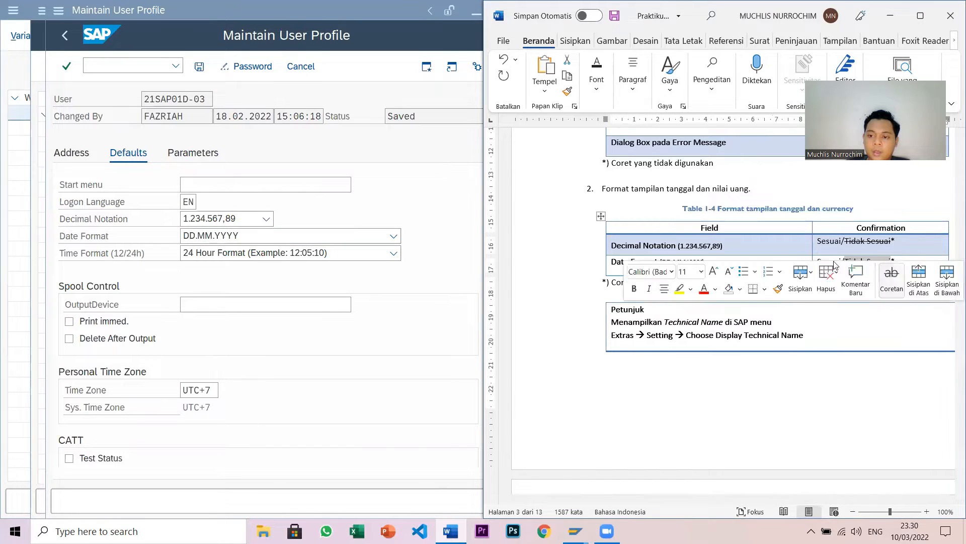
{"action": "left_click", "coordinate": [597, 78]}
{"action": "left_click", "coordinate": [649, 144]}
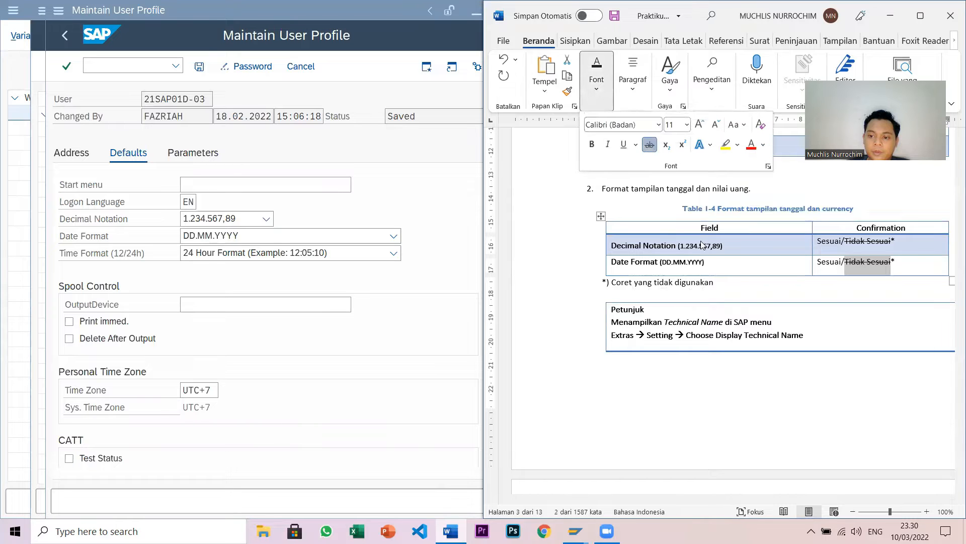
{"action": "left_click", "coordinate": [714, 373]}
{"action": "scroll", "coordinate": [705, 342], "scroll_direction": "down", "scroll_amount": 12}
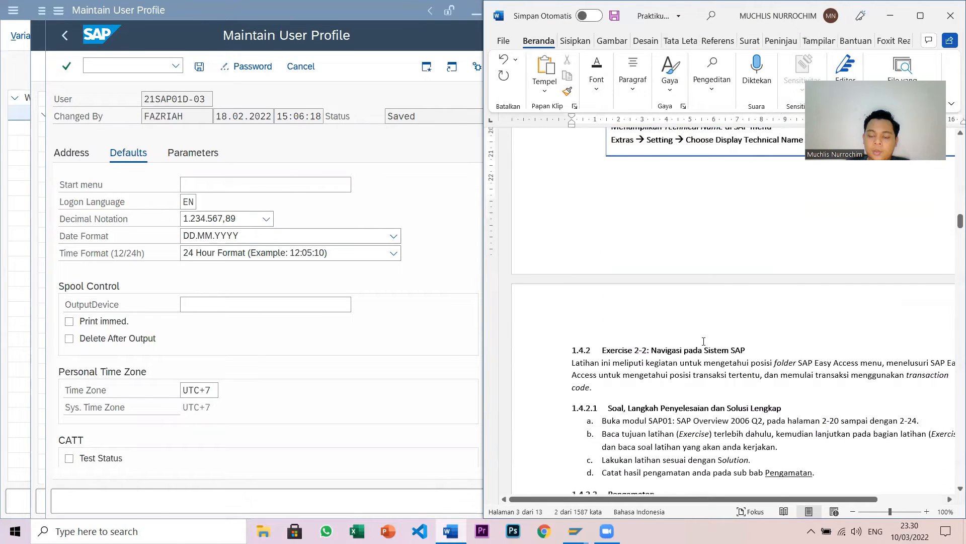
{"action": "scroll", "coordinate": [703, 340], "scroll_direction": "down", "scroll_amount": 4}
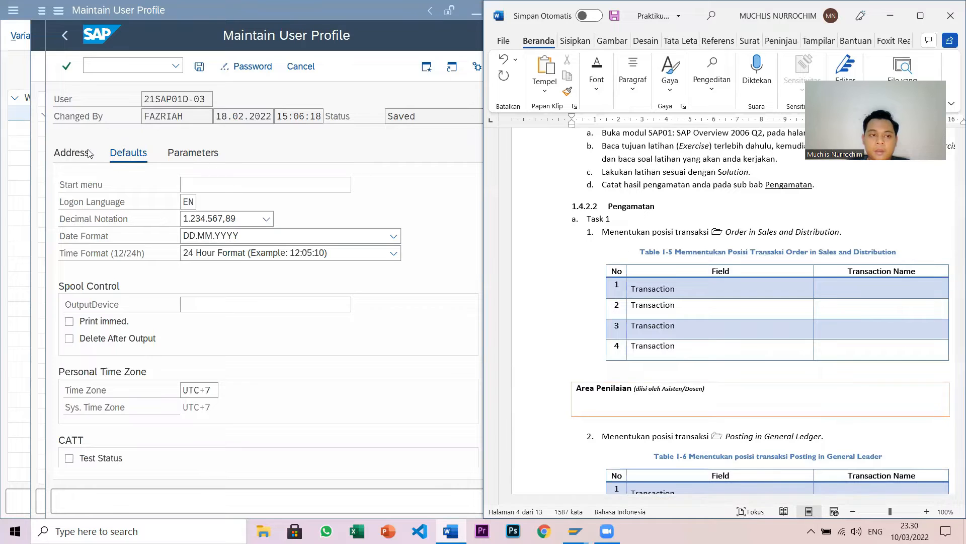
{"action": "left_click", "coordinate": [64, 37]}
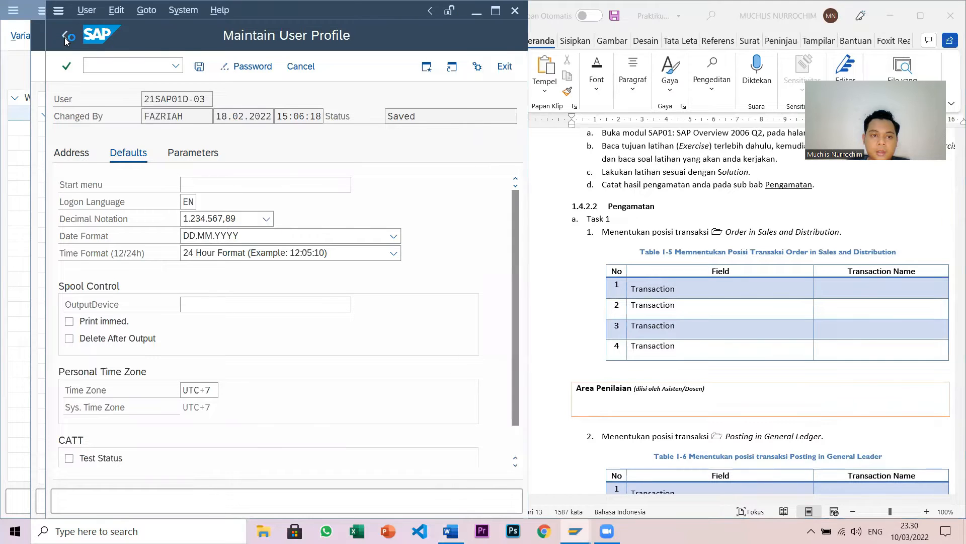
- Return to SAP Easy Access and expand Logistics › Sales and Distribution › Sales › Order to reveal VA01–VA03
{"action": "left_click", "coordinate": [64, 37]}
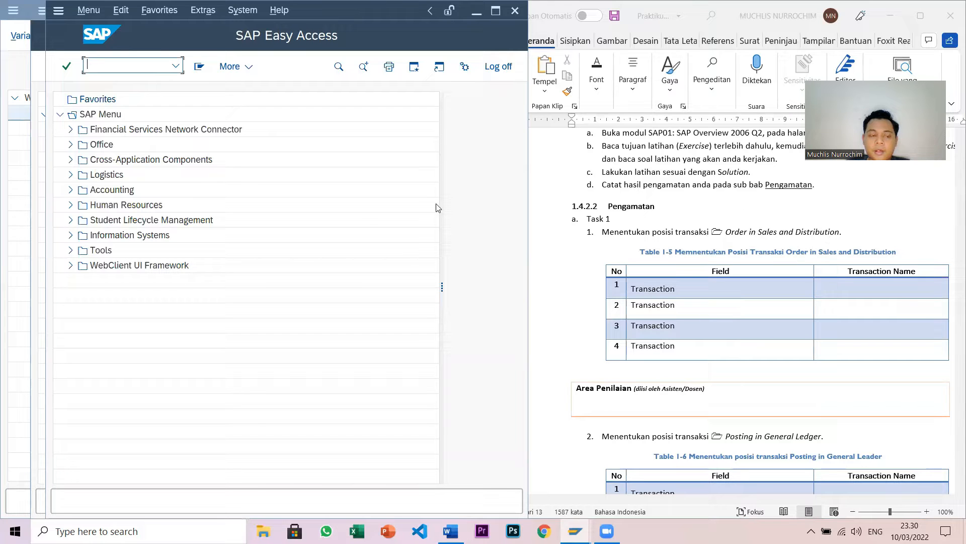
{"action": "left_click", "coordinate": [71, 176]}
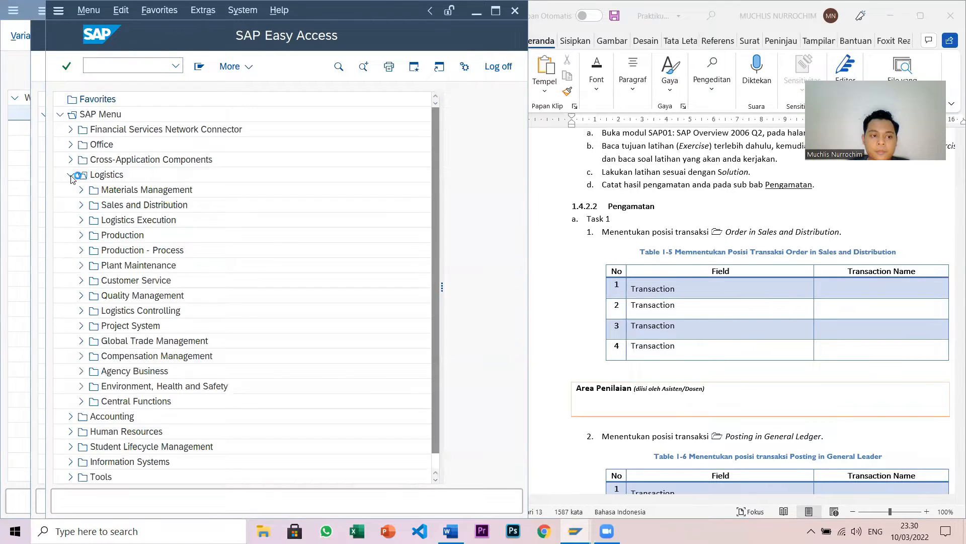
{"action": "left_click", "coordinate": [82, 205]}
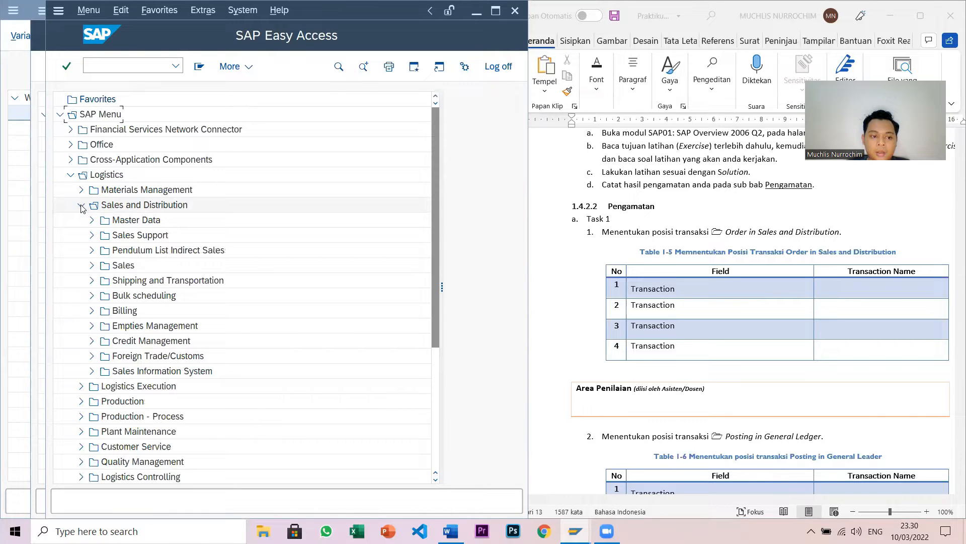
{"action": "left_click", "coordinate": [92, 266]}
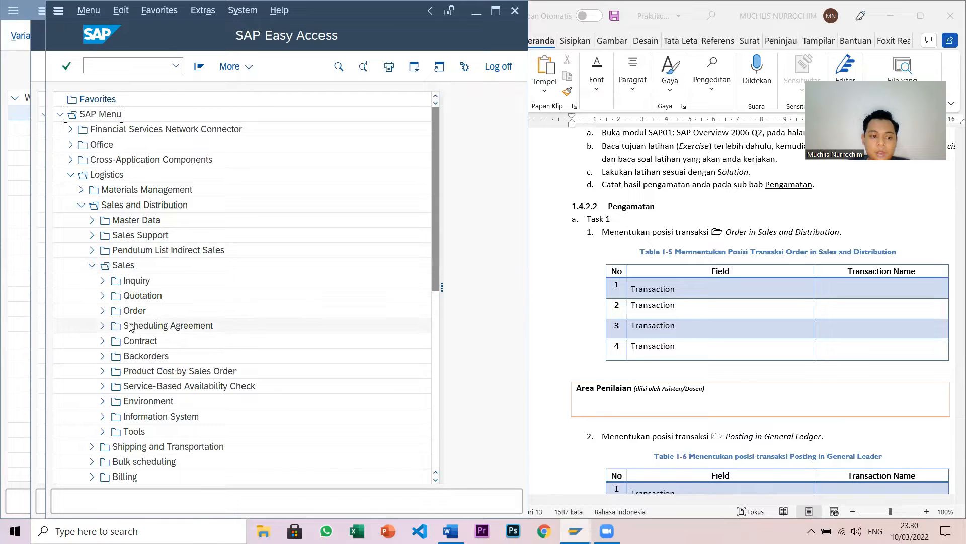
{"action": "left_click", "coordinate": [103, 312]}
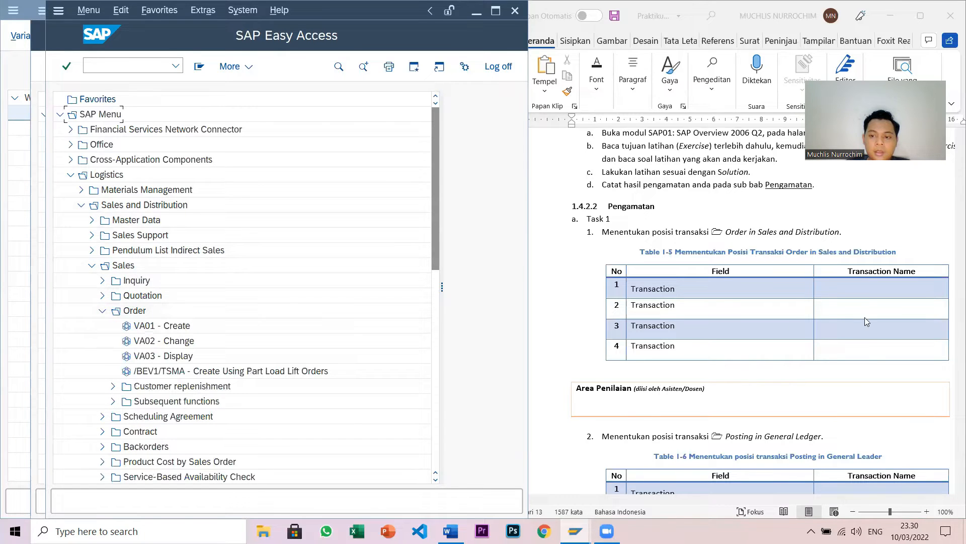
{"action": "left_click", "coordinate": [863, 294]}
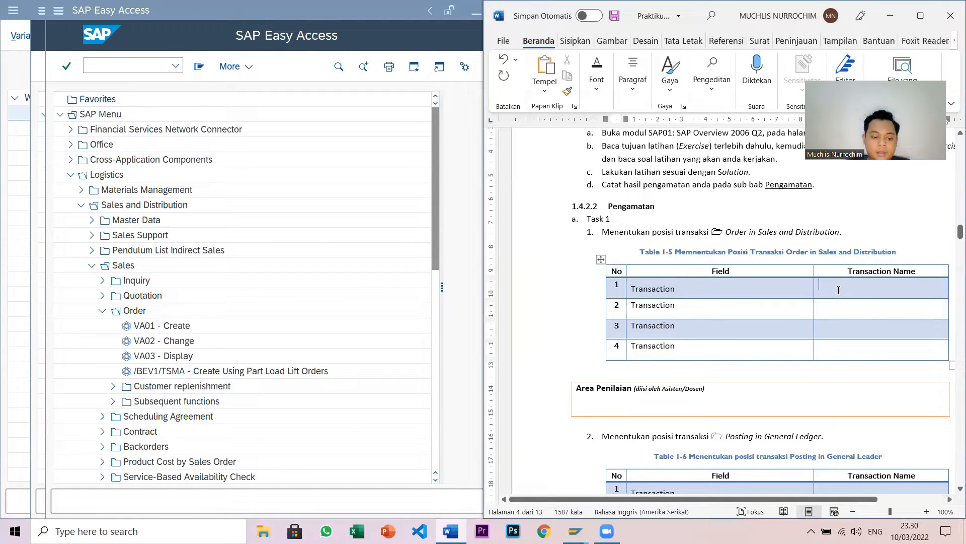
- Enter Create, Change, Display and Create Using Part Load Lift Orders as Table 1-5's transaction names
{"action": "type", "text": "Create"}
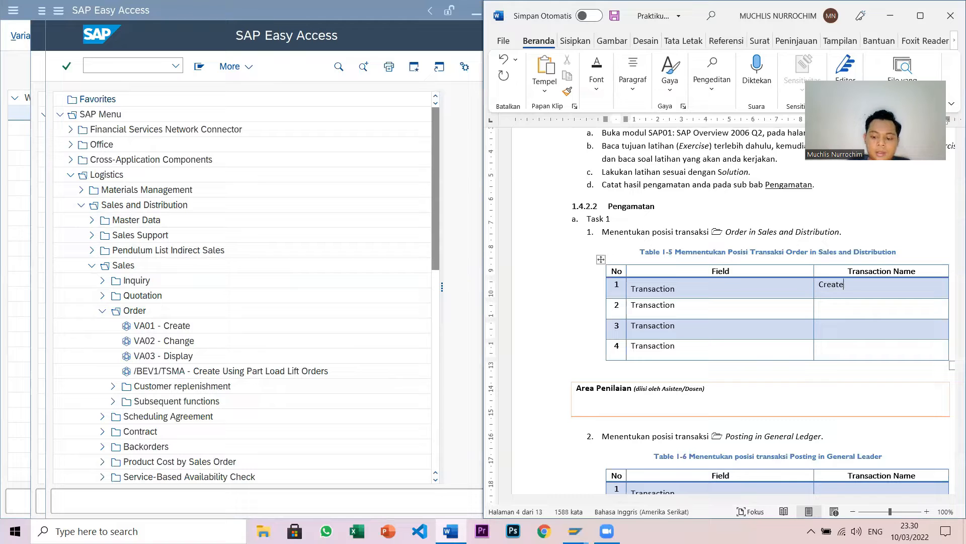
{"action": "type", "text": "Change"}
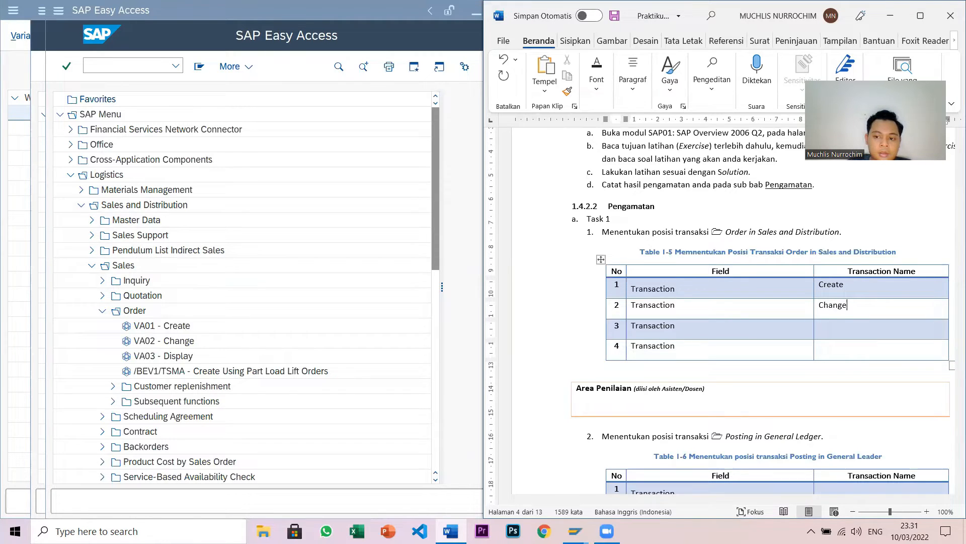
{"action": "left_click", "coordinate": [838, 290]}
{"action": "type", "text": "Display"}
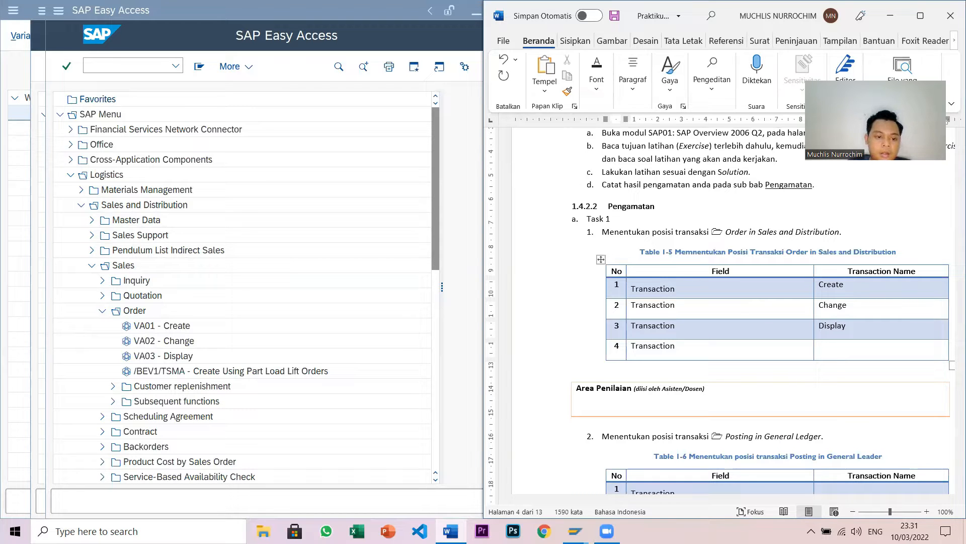
{"action": "type", "text": "C"}
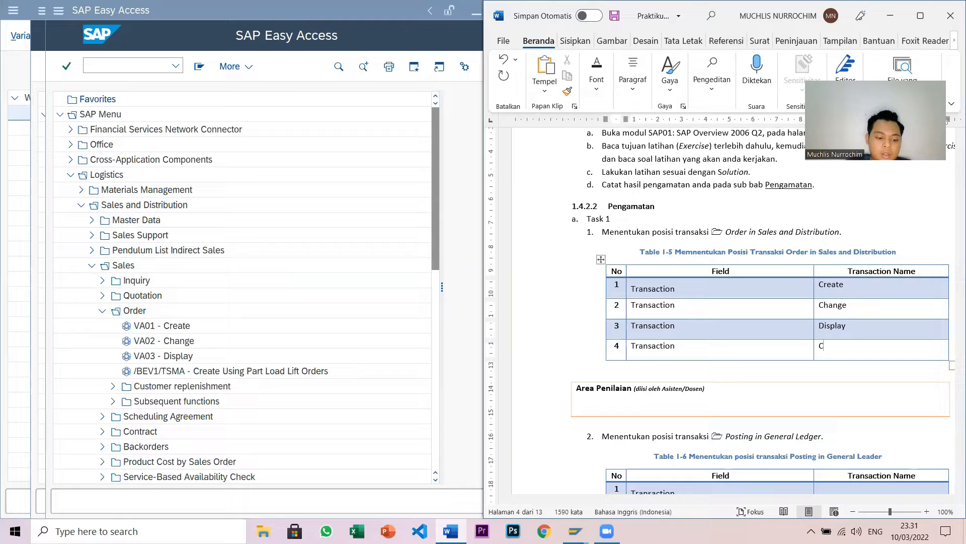
{"action": "type", "text": "reate Using Part Load Lif"}
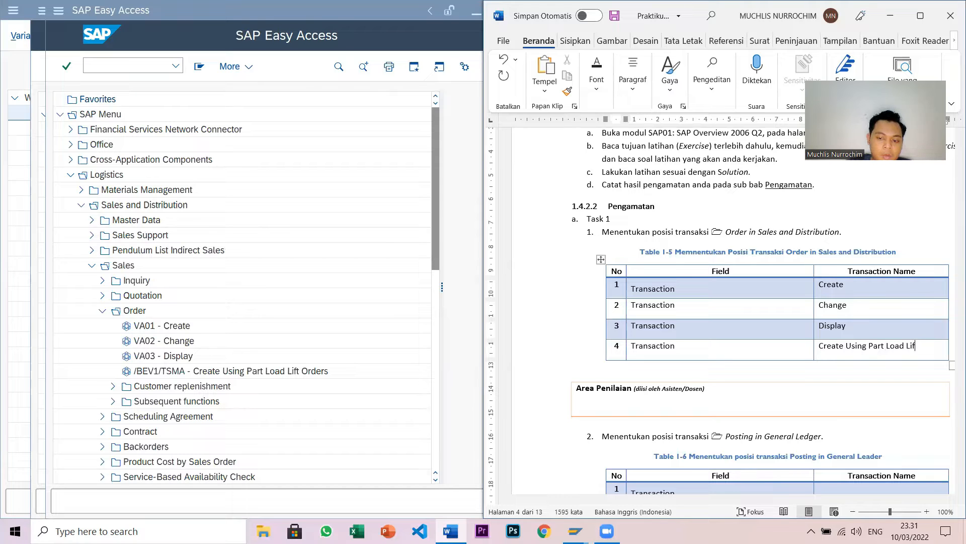
{"action": "type", "text": "rders"}
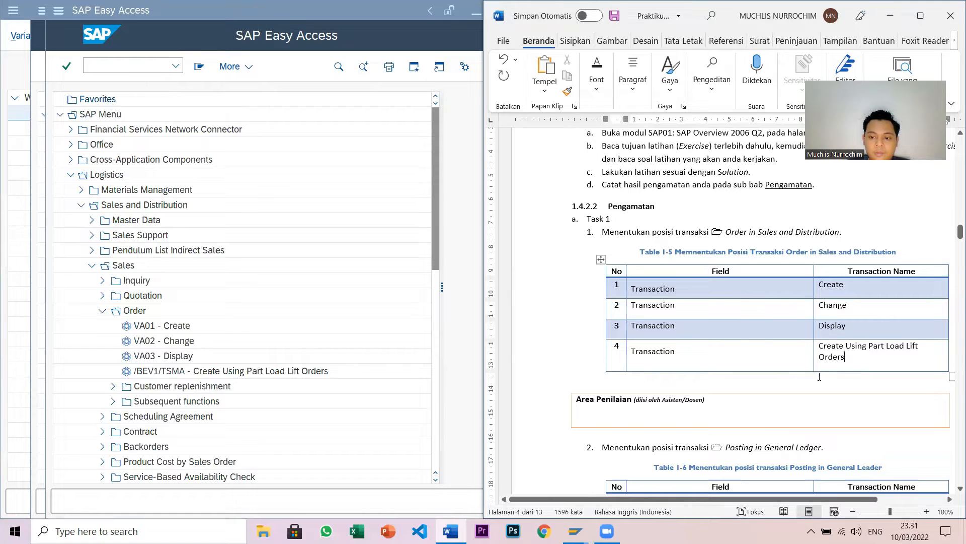
{"action": "scroll", "coordinate": [820, 376], "scroll_direction": "down", "scroll_amount": 5}
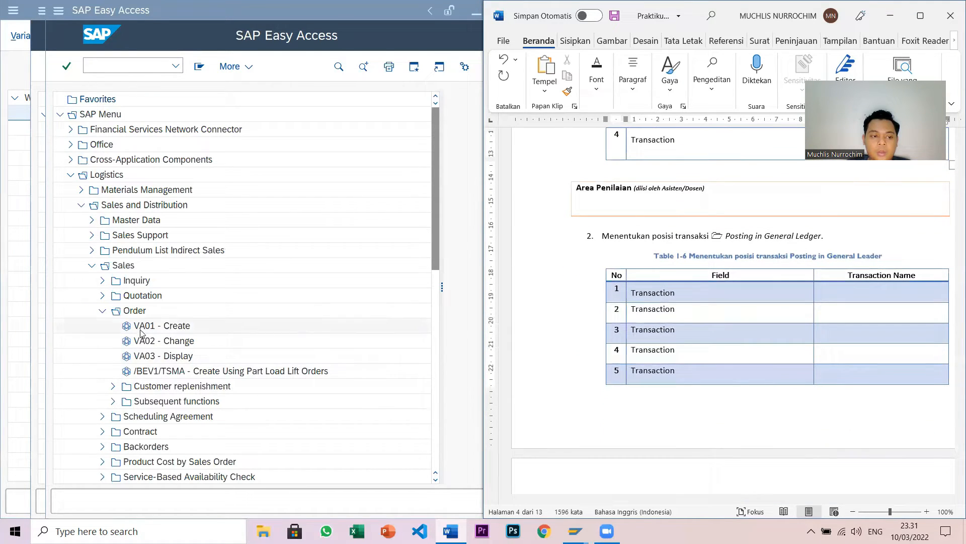
- Collapse the Order, Sales, Sales and Distribution and Logistics folders in the SAP Menu
{"action": "left_click", "coordinate": [102, 311]}
{"action": "left_click", "coordinate": [92, 266]}
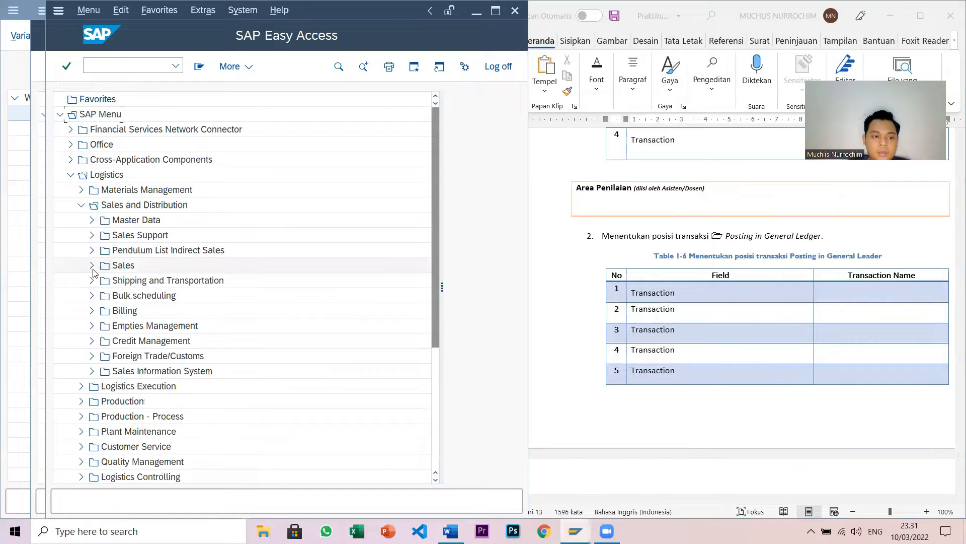
{"action": "left_click", "coordinate": [81, 205]}
{"action": "left_click", "coordinate": [70, 176]}
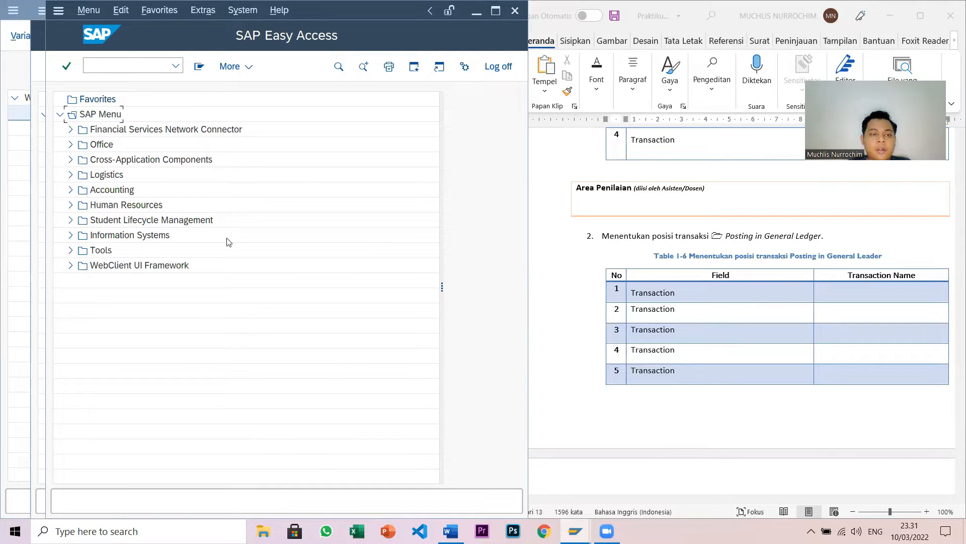
- Expand Accounting › Financial Accounting › General Ledger › Document Entry to list FB50, F-02 and FV50
{"action": "left_click", "coordinate": [70, 190]}
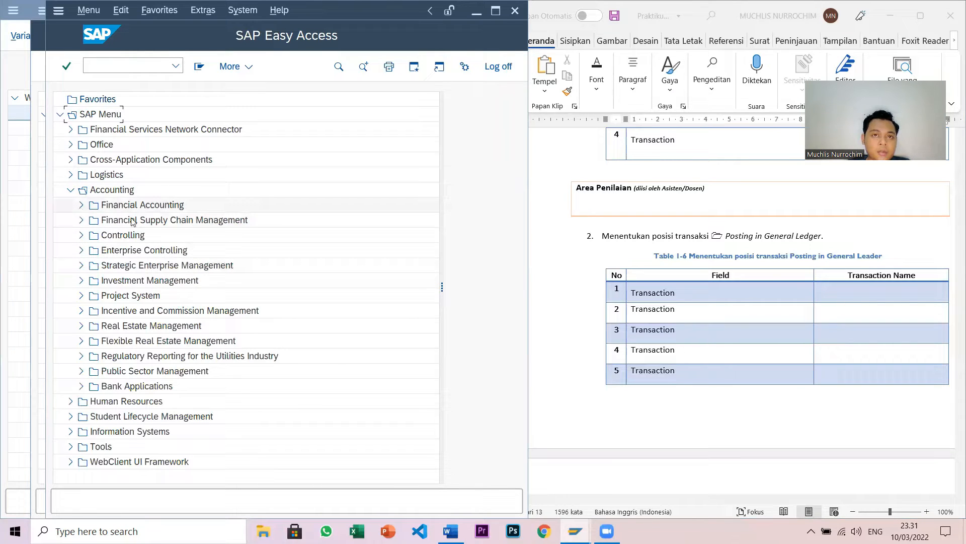
{"action": "left_click", "coordinate": [80, 204]}
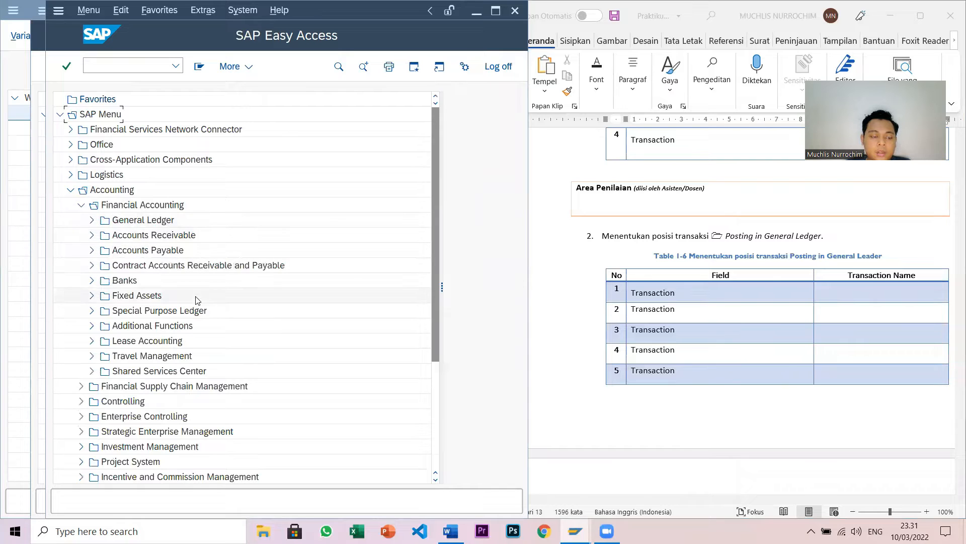
{"action": "left_click", "coordinate": [93, 222]}
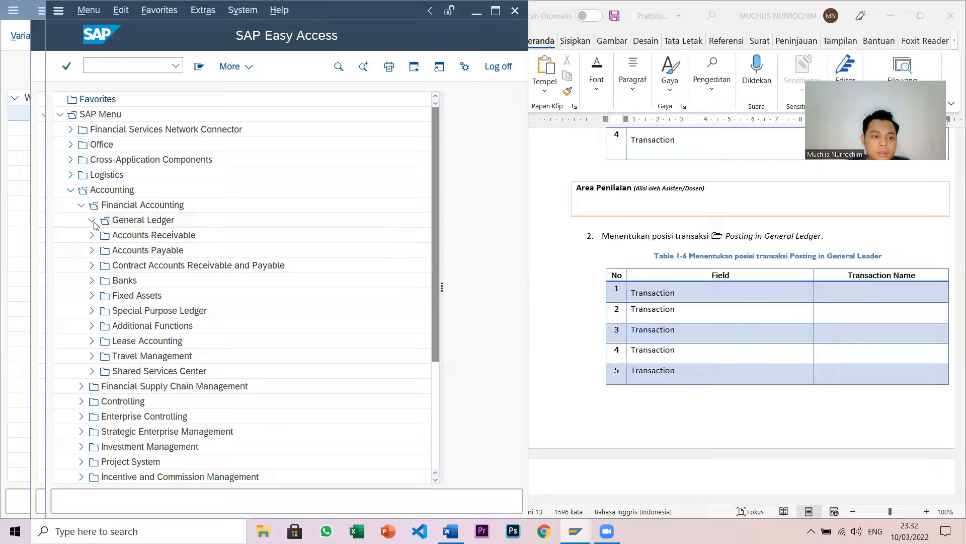
{"action": "left_click", "coordinate": [102, 235]}
{"action": "scroll", "coordinate": [159, 269], "scroll_direction": "down", "scroll_amount": 1}
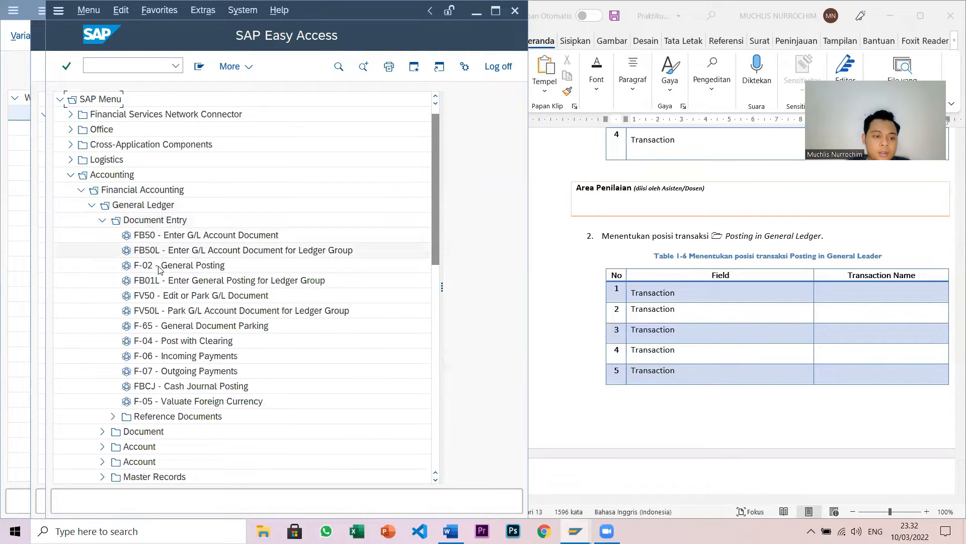
{"action": "scroll", "coordinate": [159, 269], "scroll_direction": "down", "scroll_amount": 1}
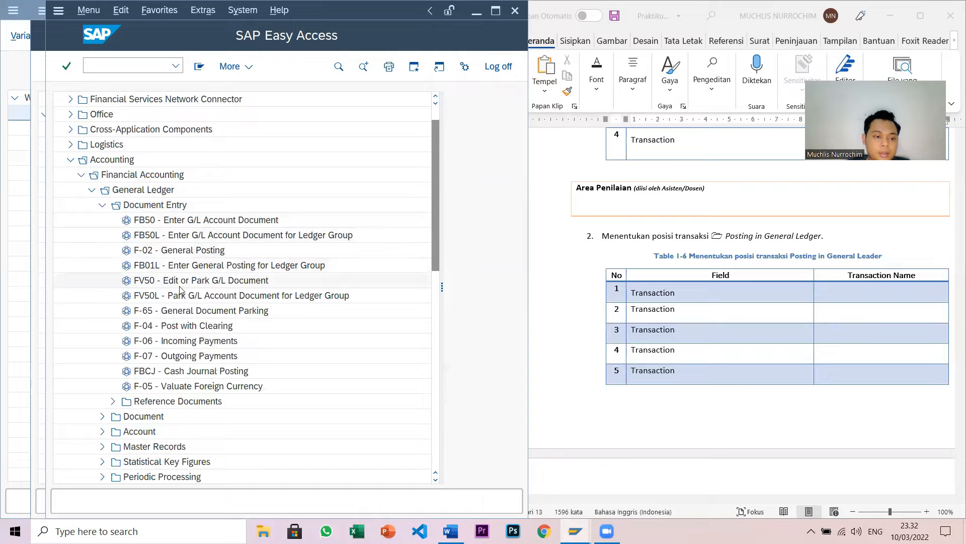
{"action": "scroll", "coordinate": [174, 372], "scroll_direction": "down", "scroll_amount": 2}
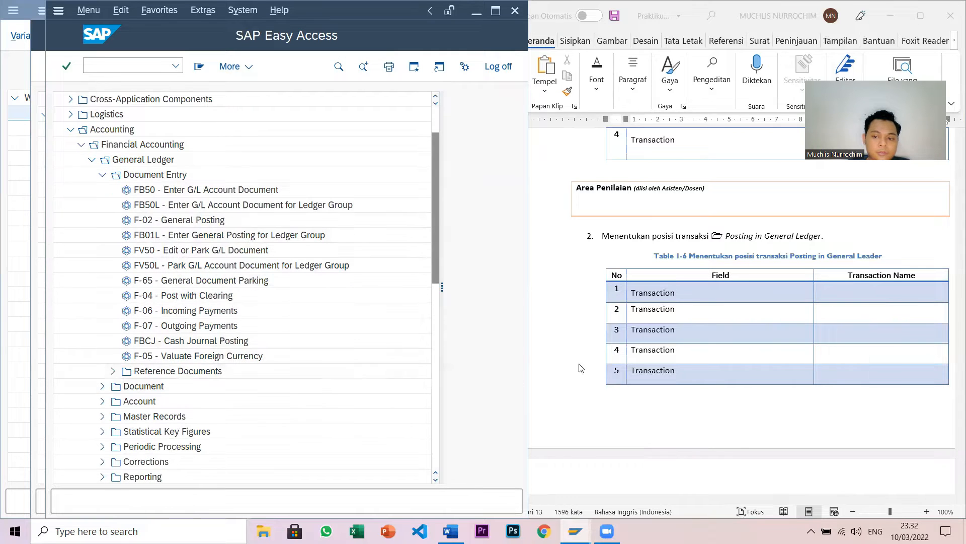
{"action": "left_click", "coordinate": [842, 292]}
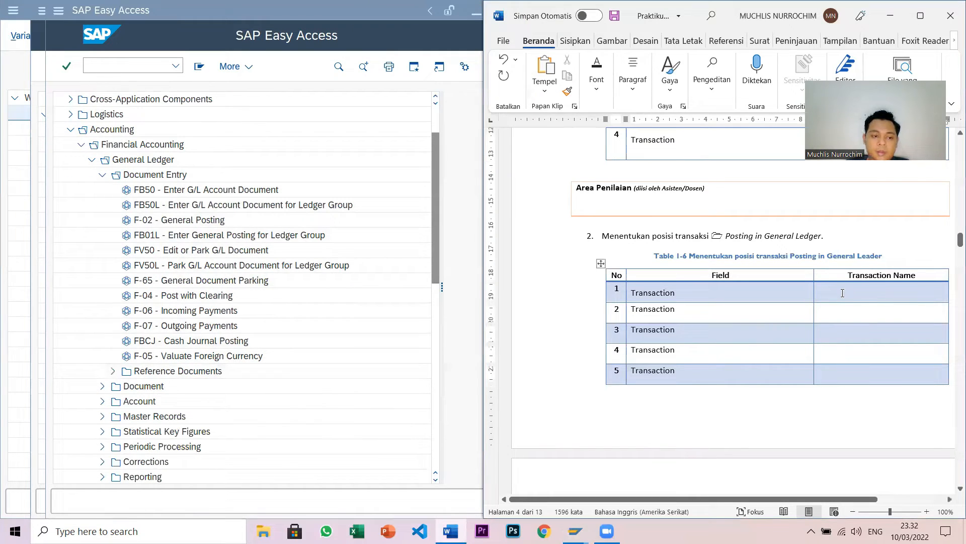
- Fill Table 1-6 rows 1–4 with Enter G/L Account Document through Enter General Posting for Ledger Group
{"action": "type", "text": "Ente"}
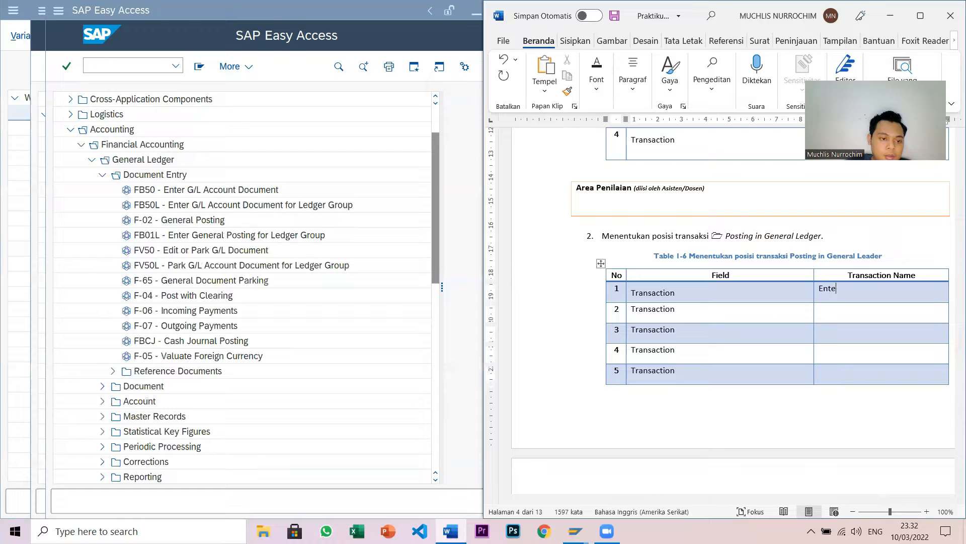
{"action": "type", "text": "r G/L A"}
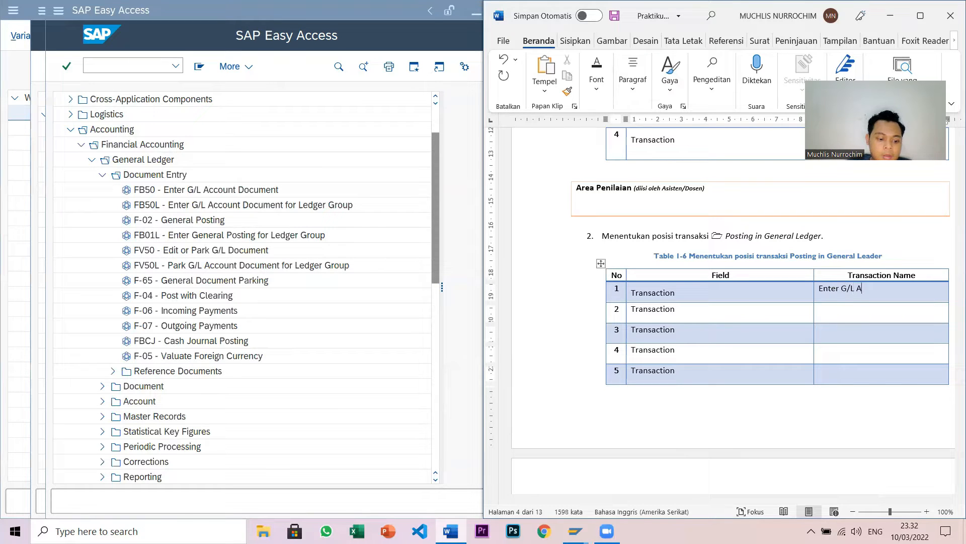
{"action": "type", "text": "ccount Document"}
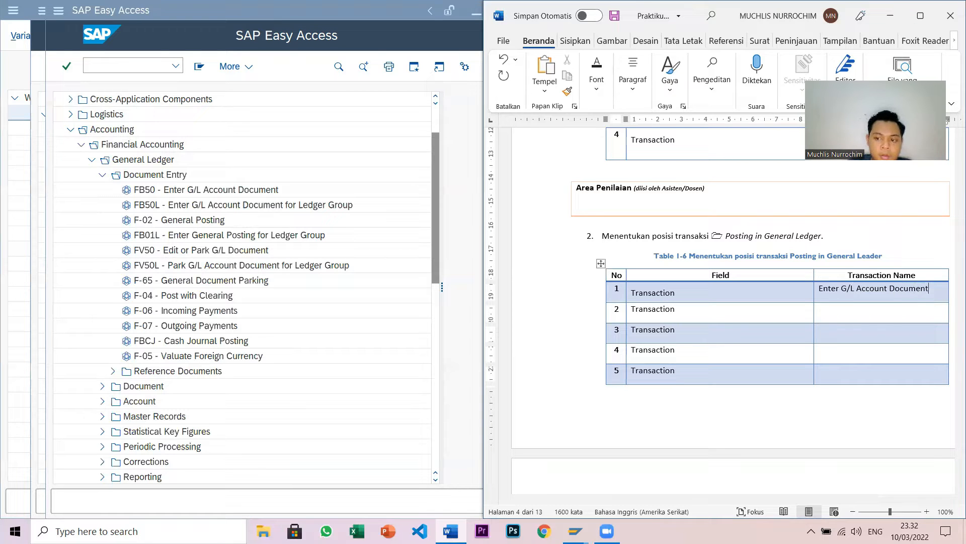
{"action": "left_click", "coordinate": [885, 313]}
{"action": "type", "text": "Enter G/L "}
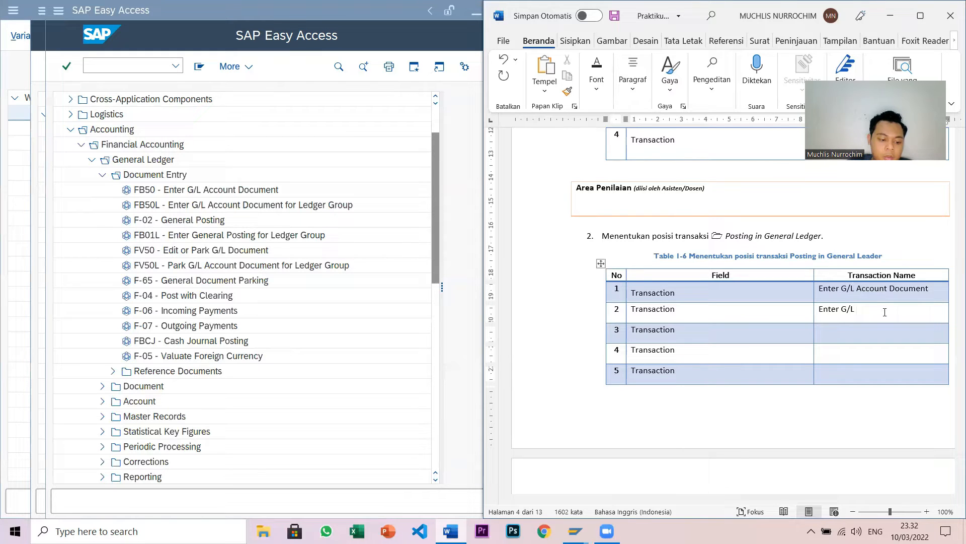
{"action": "type", "text": "Account Docum"}
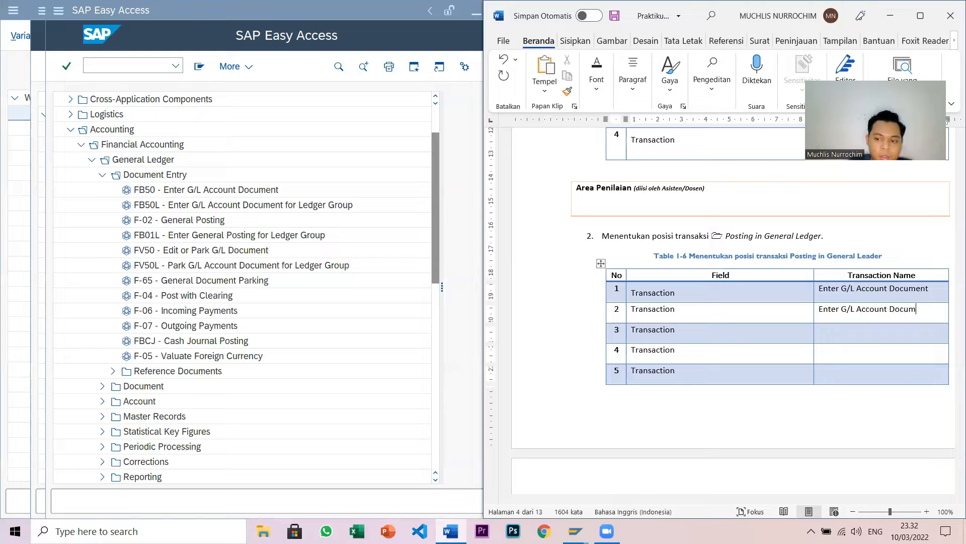
{"action": "type", "text": "ent for L"}
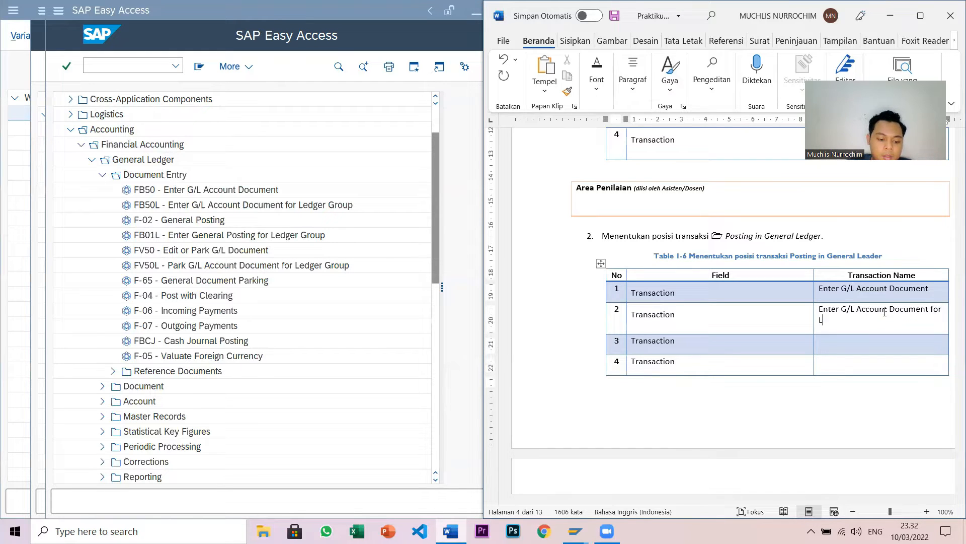
{"action": "type", "text": "edger Group"}
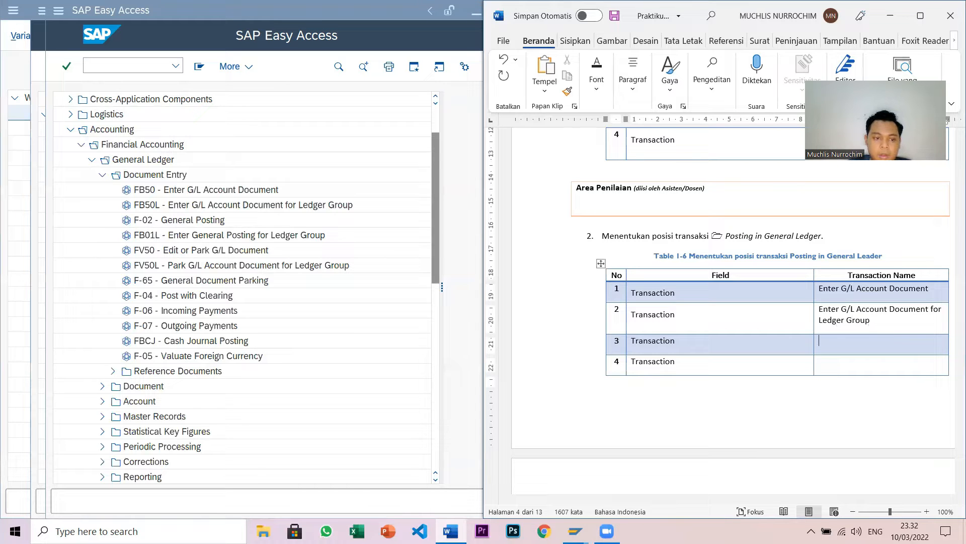
{"action": "type", "text": "Gene"}
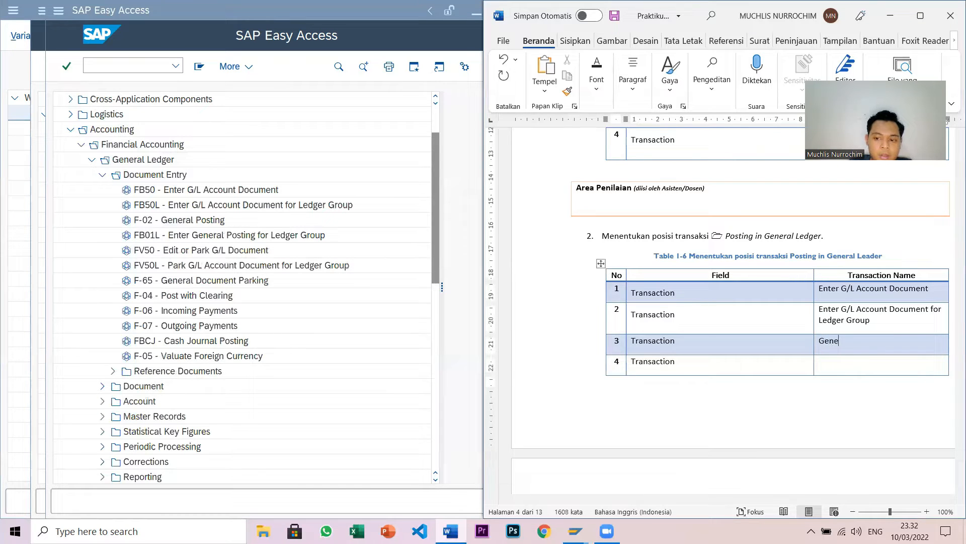
{"action": "type", "text": "ral Posting"}
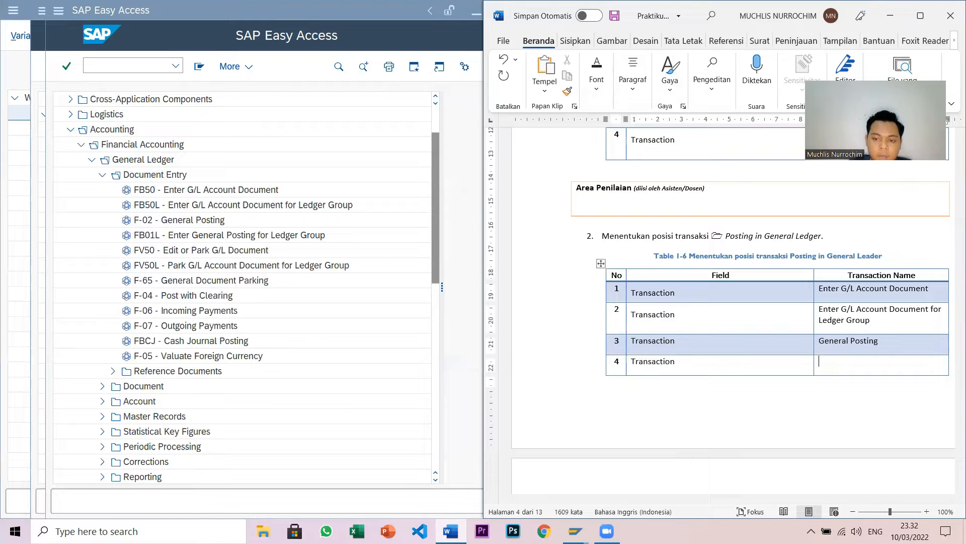
{"action": "type", "text": "E"}
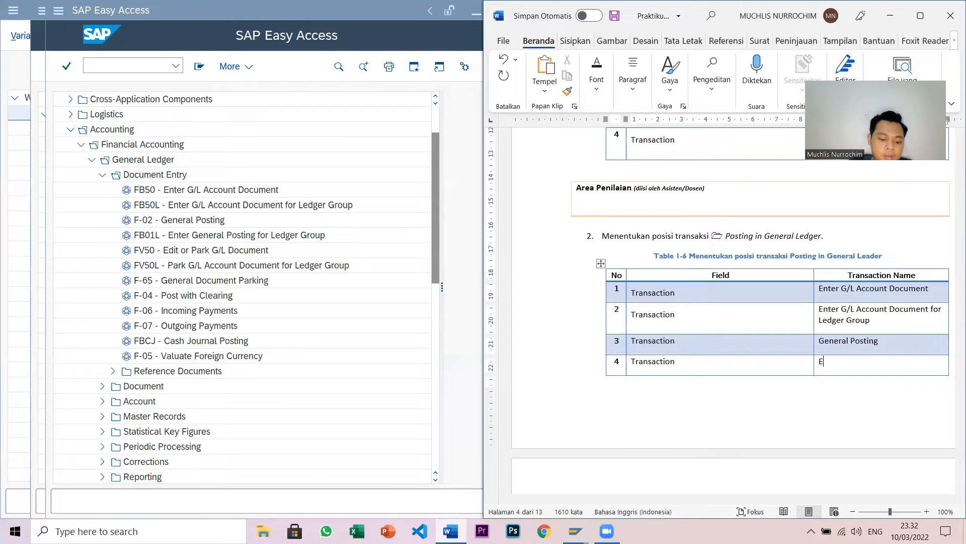
{"action": "type", "text": "nter General Pos"}
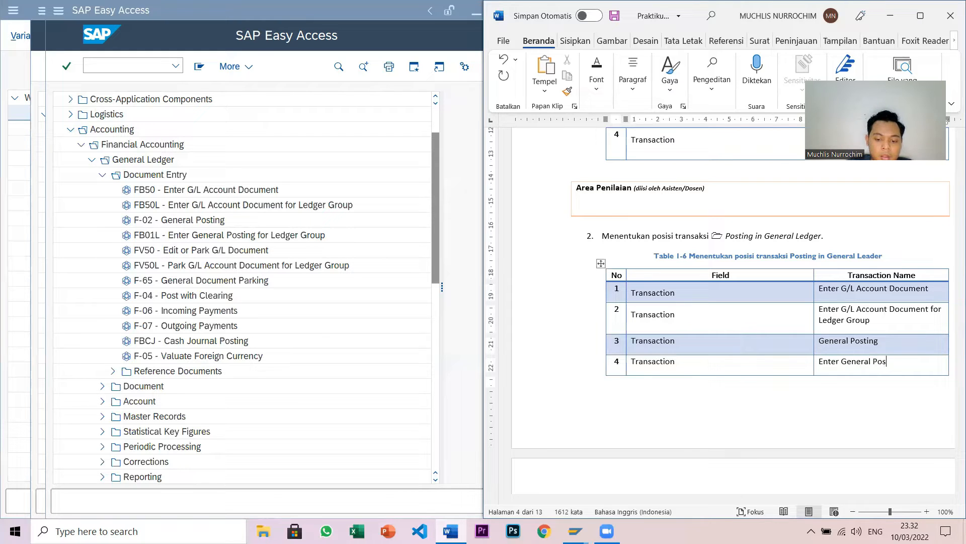
{"action": "type", "text": "ting for Ledger Group"}
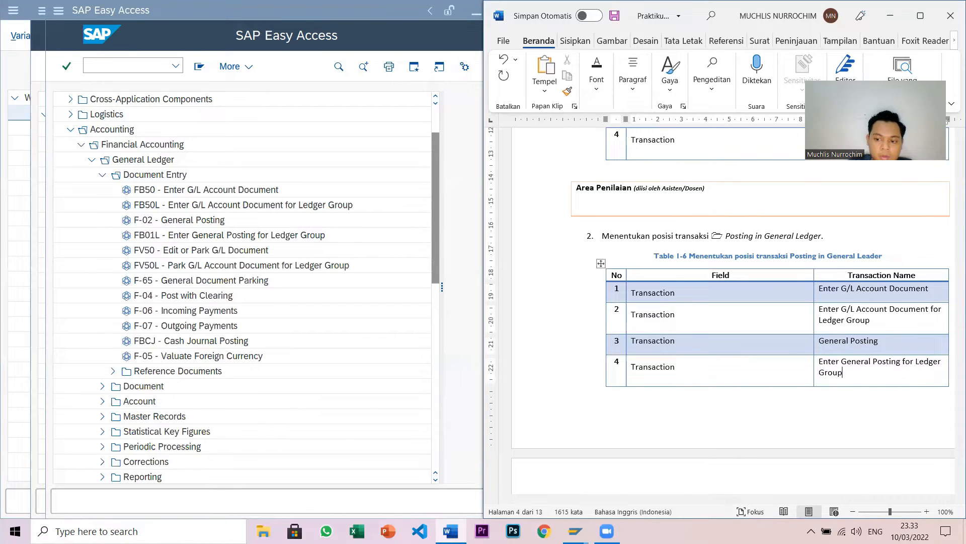
{"action": "key", "text": "Down"}
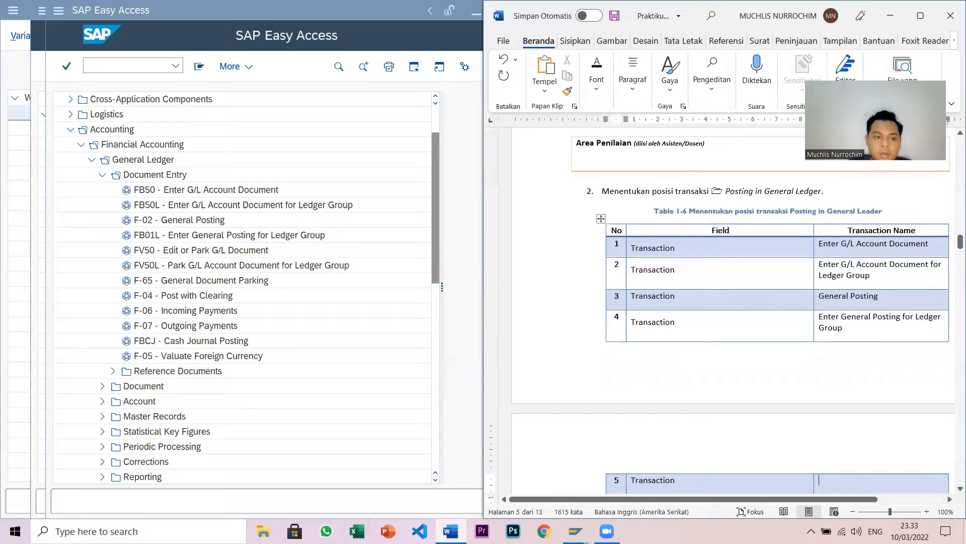
- Type 'Edit or Park G/L Document' in row 5 and 'Park G/L Account Document for Ledger Group' in row 6
{"action": "type", "text": "Edi"}
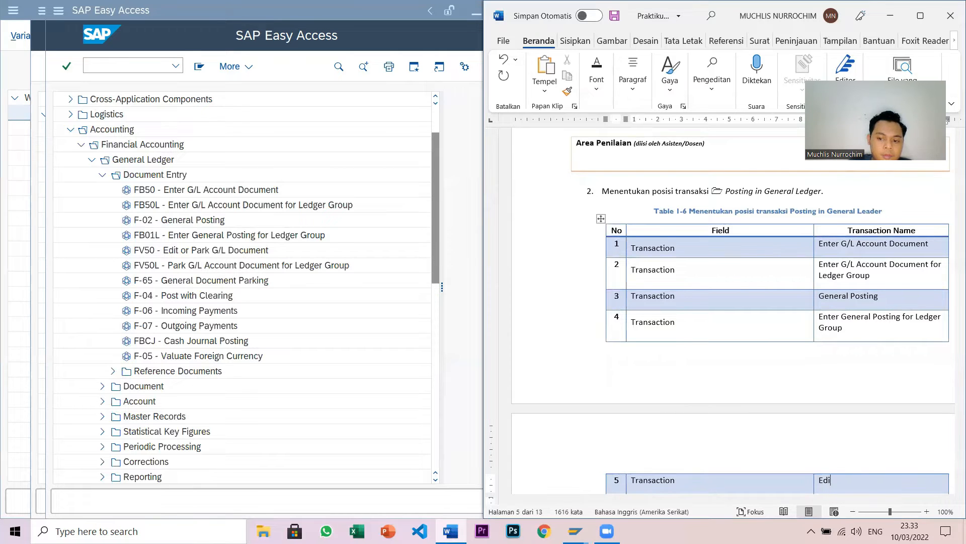
{"action": "type", "text": "t or Par"}
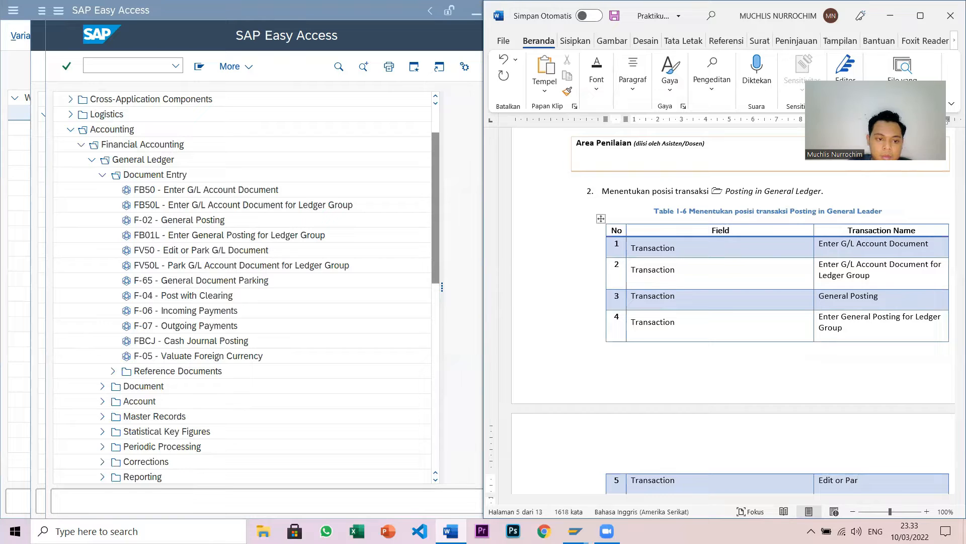
{"action": "type", "text": "k G"}
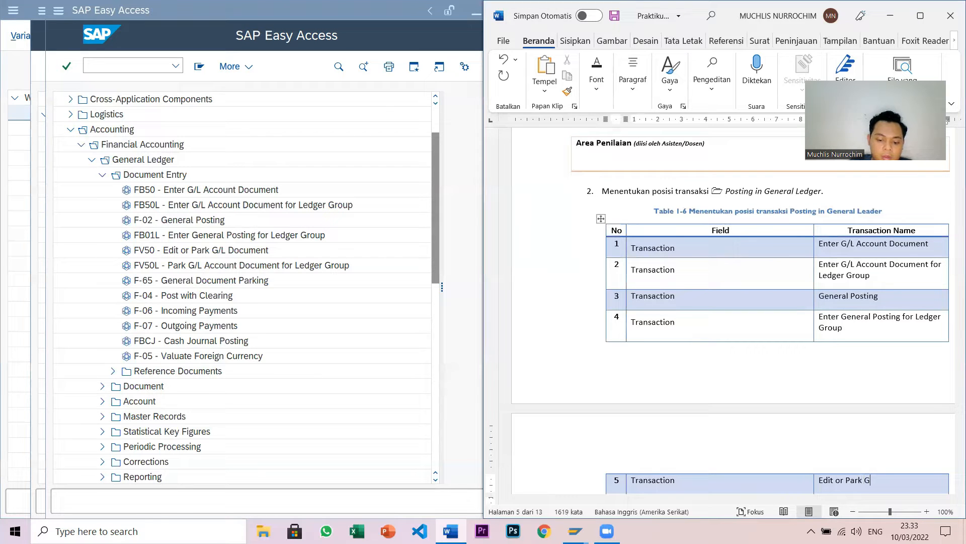
{"action": "type", "text": "/L Document"}
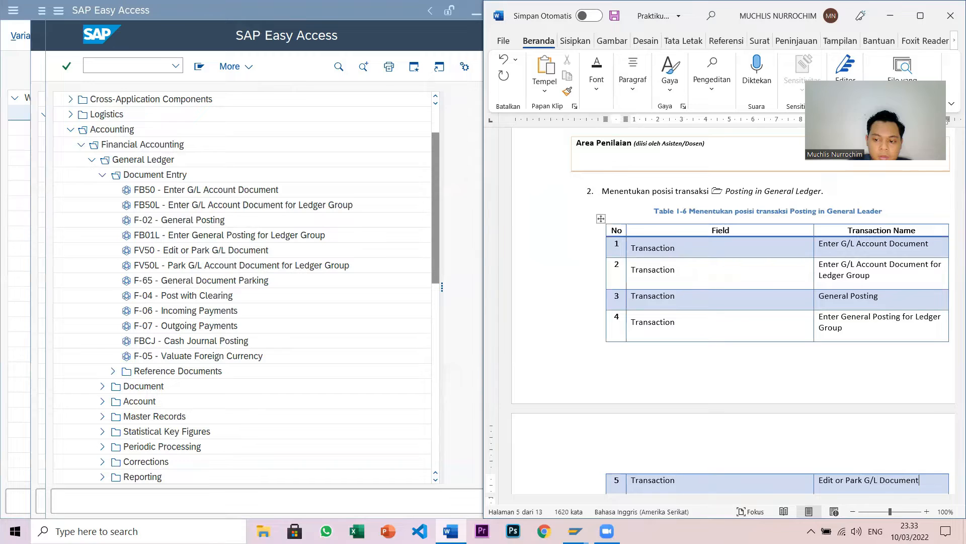
{"action": "key", "text": "Down"}
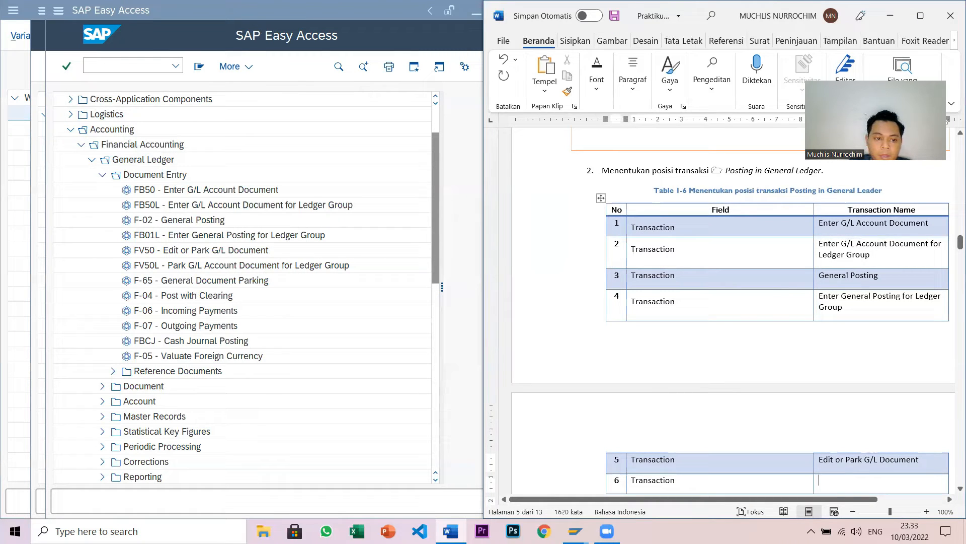
{"action": "type", "text": "Par"}
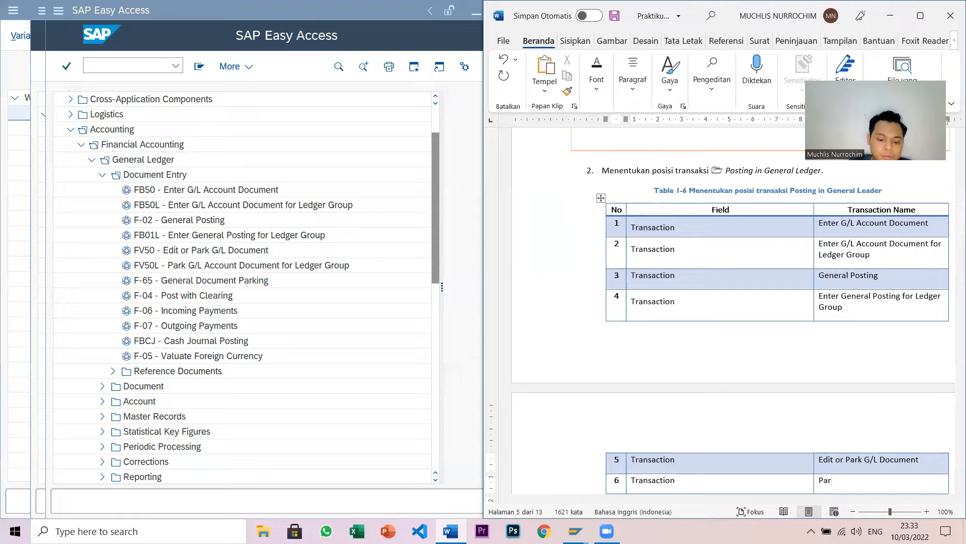
{"action": "type", "text": "k G/L Acc"}
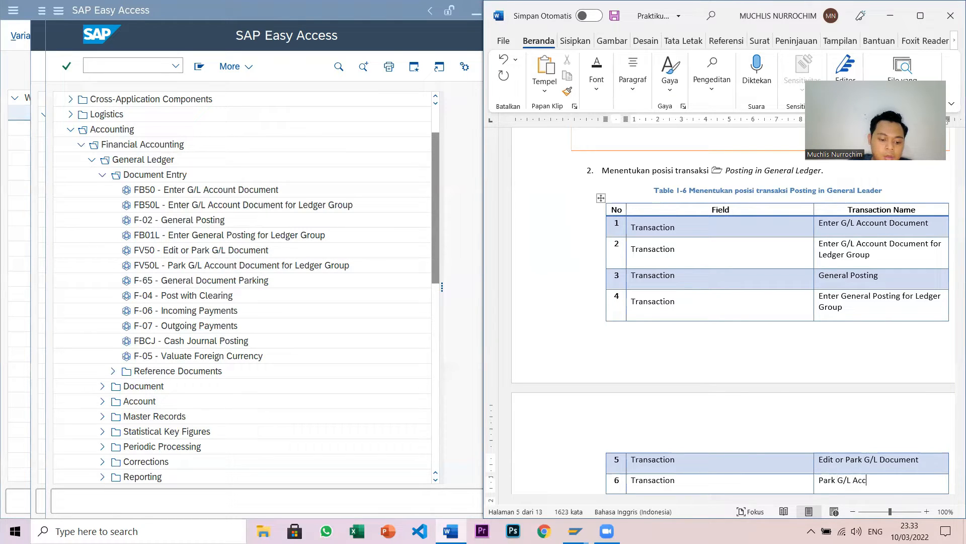
{"action": "type", "text": "ount Document f"}
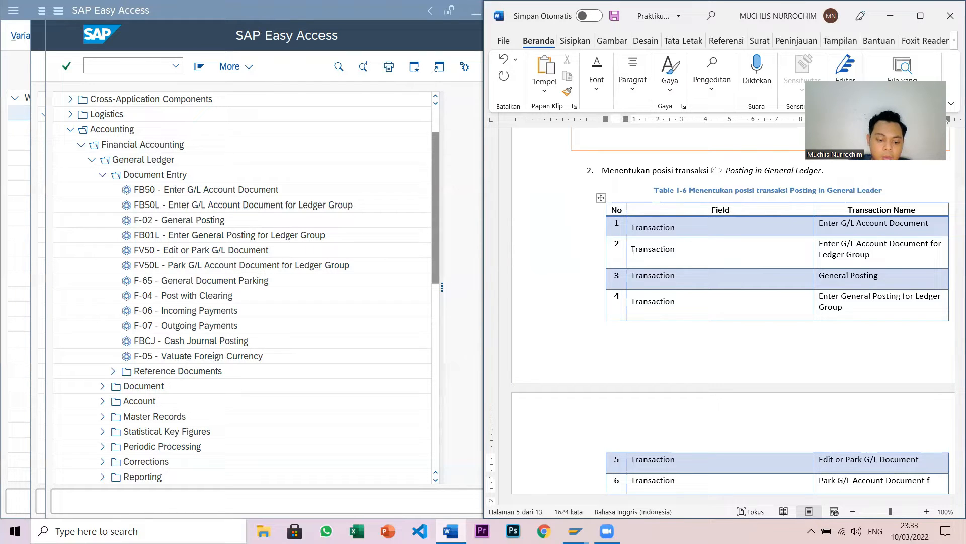
{"action": "type", "text": "or Le"}
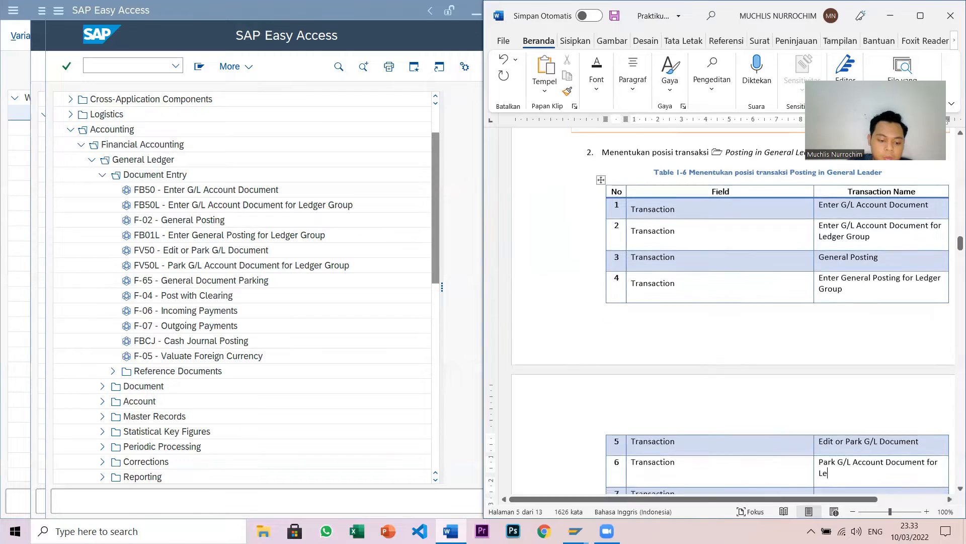
{"action": "type", "text": "dger Group"}
{"action": "key", "text": "Down"}
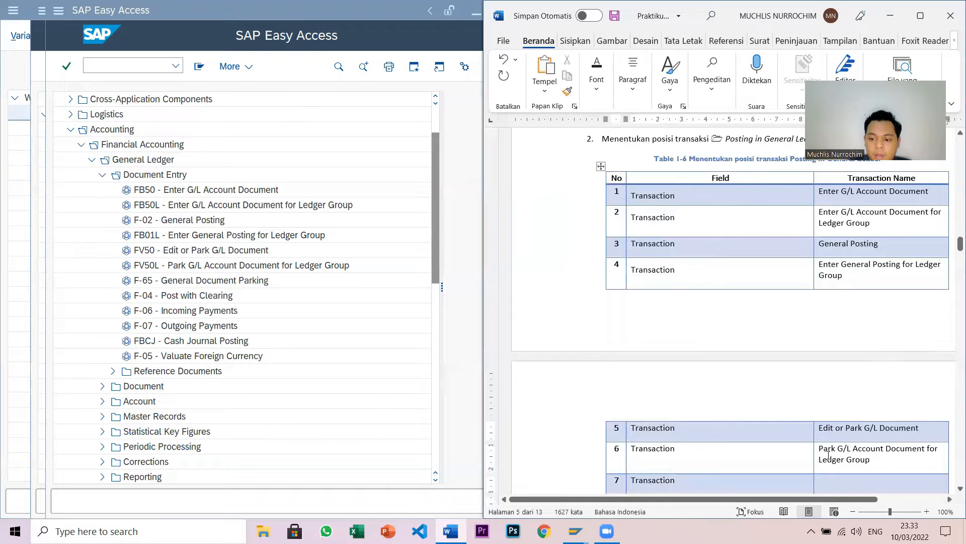
{"action": "scroll", "coordinate": [829, 455], "scroll_direction": "down", "scroll_amount": 5}
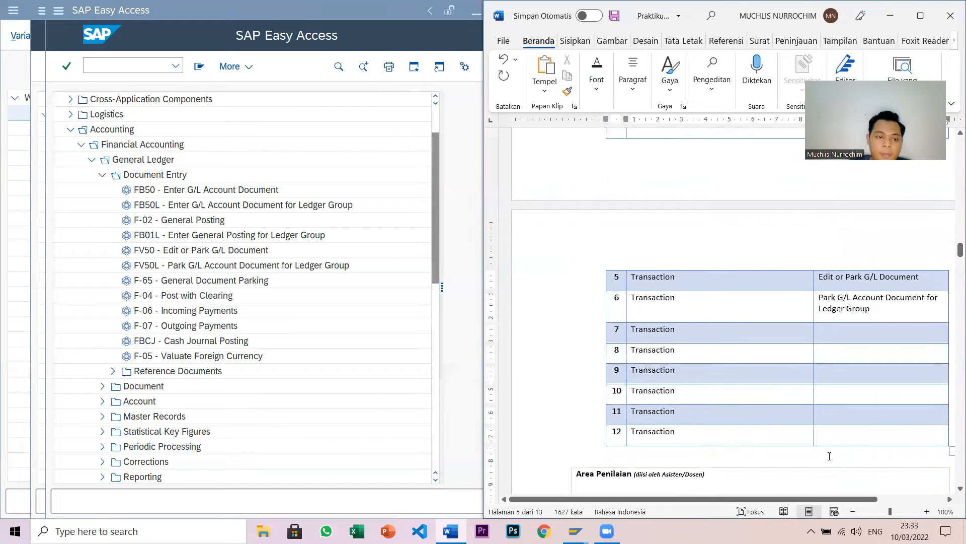
- Fill rows 7–11 with General Document Parking, Post with Clearing, Incoming Payments, Outgoing Payments, Cash Journal Posting
{"action": "type", "text": "Gene"}
{"action": "type", "text": "r"}
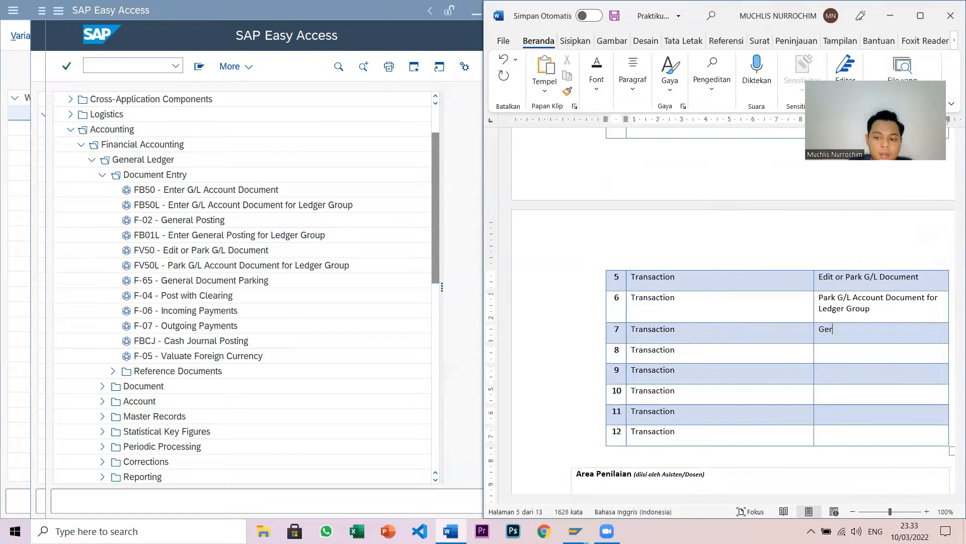
{"action": "key", "text": "BackSpace"}
{"action": "type", "text": "neral"}
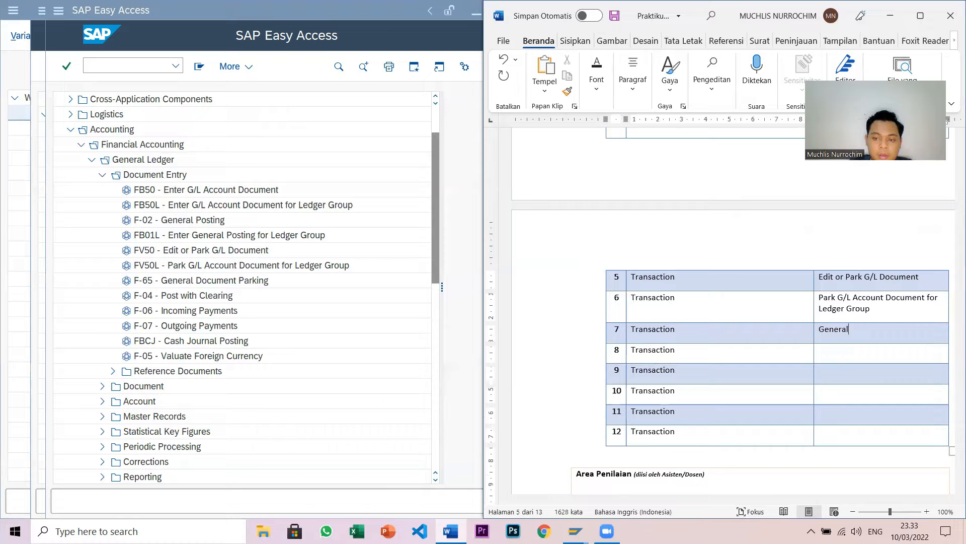
{"action": "type", "text": " Docum"}
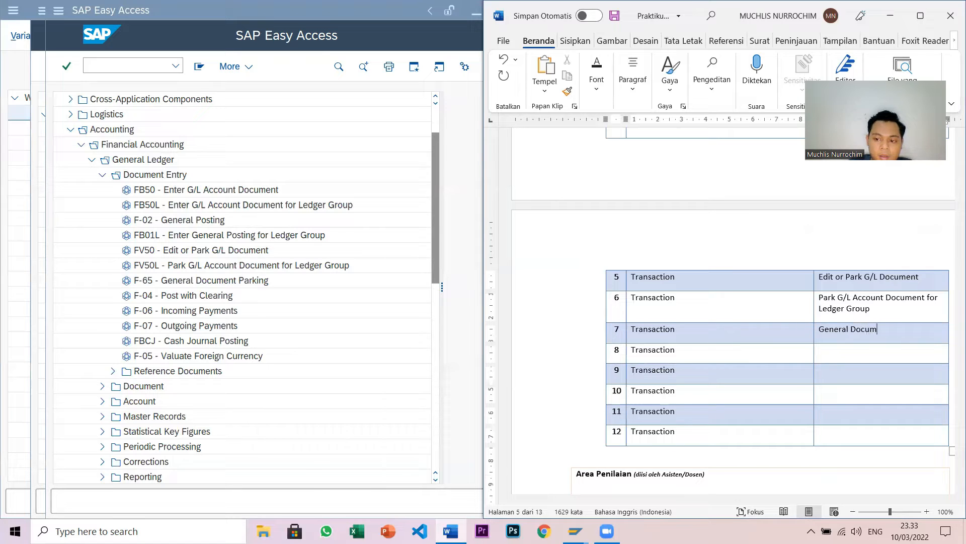
{"action": "type", "text": "ent Parking"}
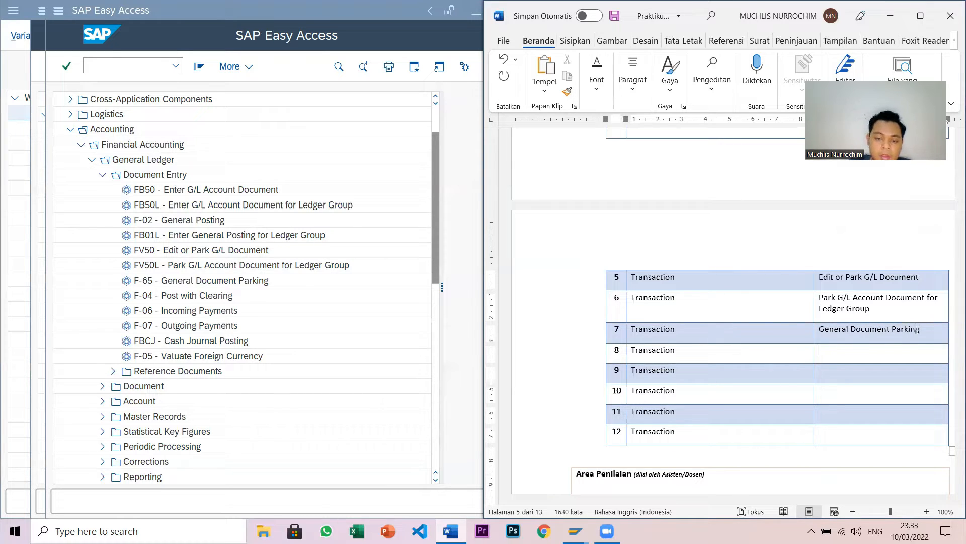
{"action": "type", "text": "Post wit"}
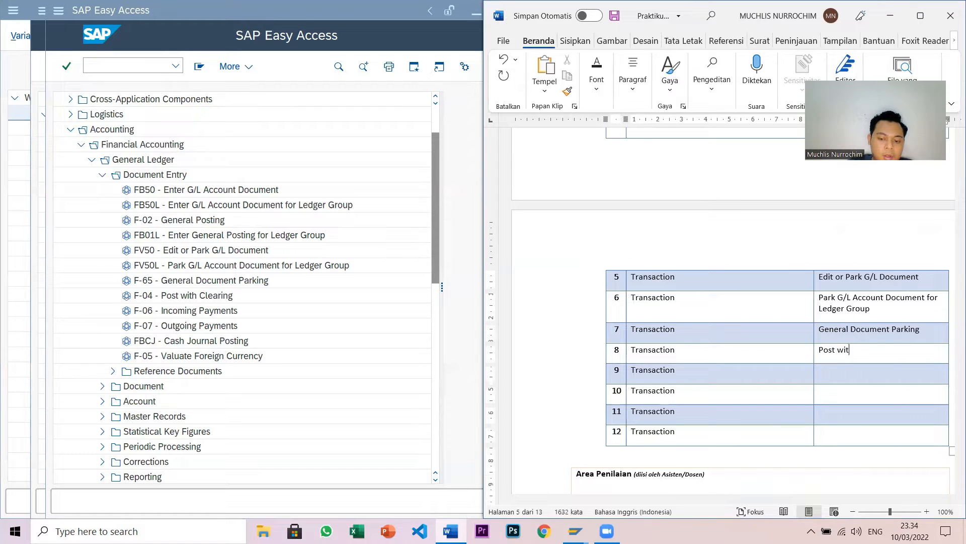
{"action": "type", "text": "h Clearing"}
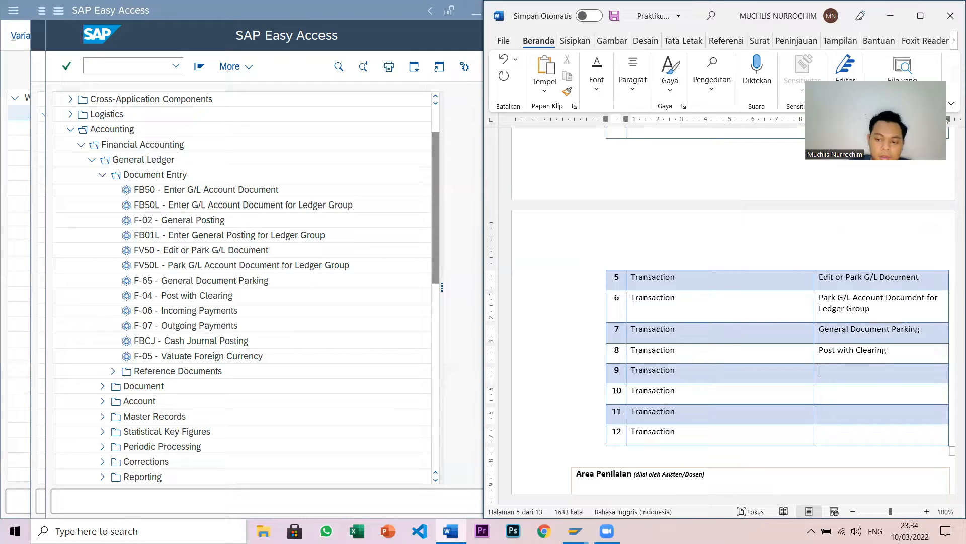
{"action": "type", "text": "In"}
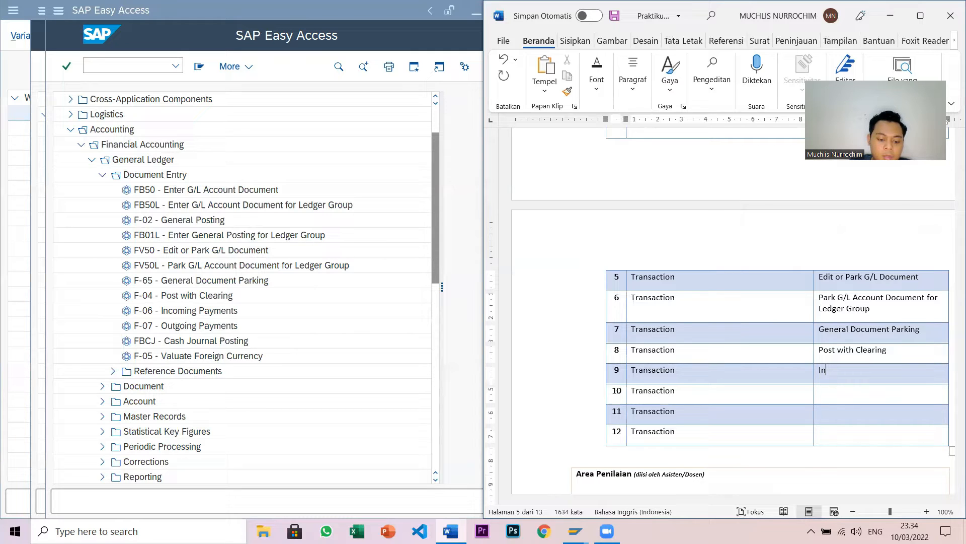
{"action": "type", "text": "coming Payme"}
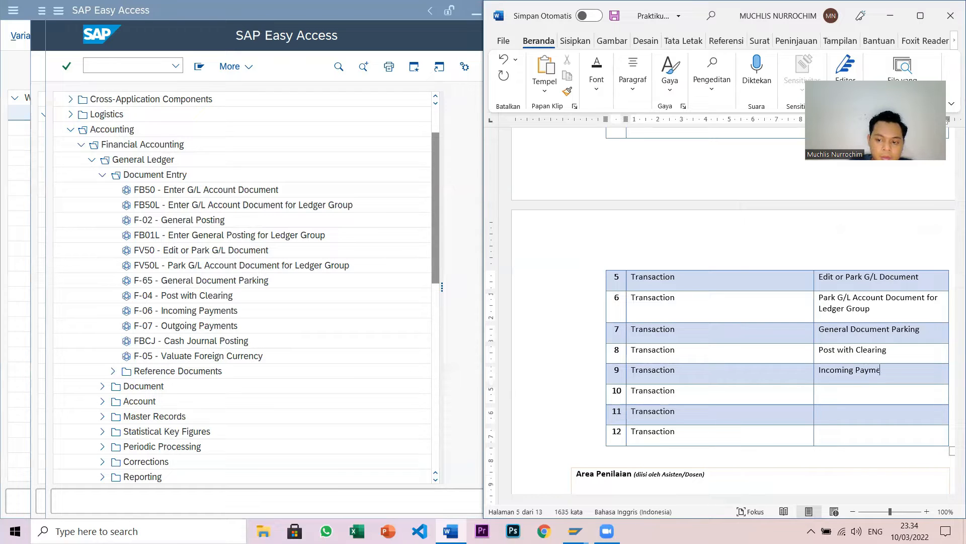
{"action": "type", "text": "nts"}
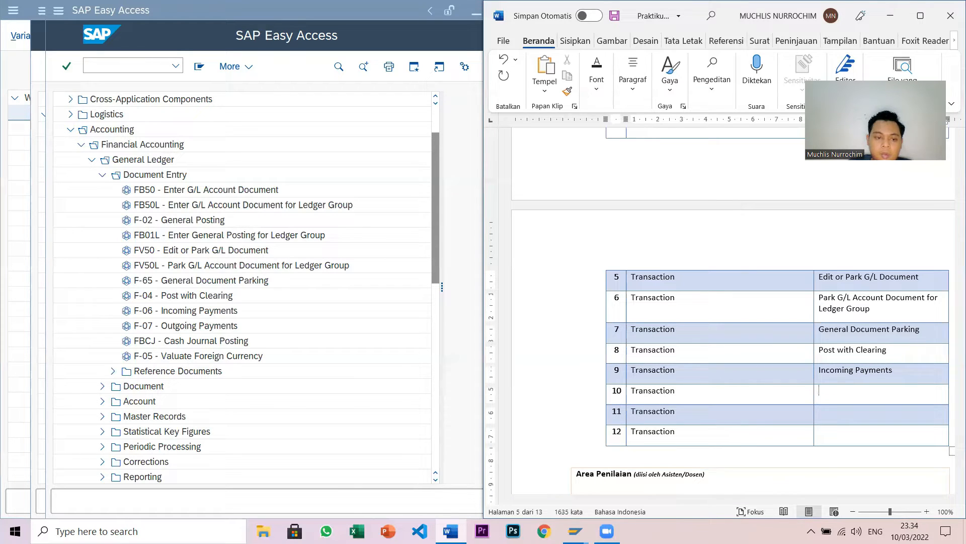
{"action": "type", "text": "Outg"}
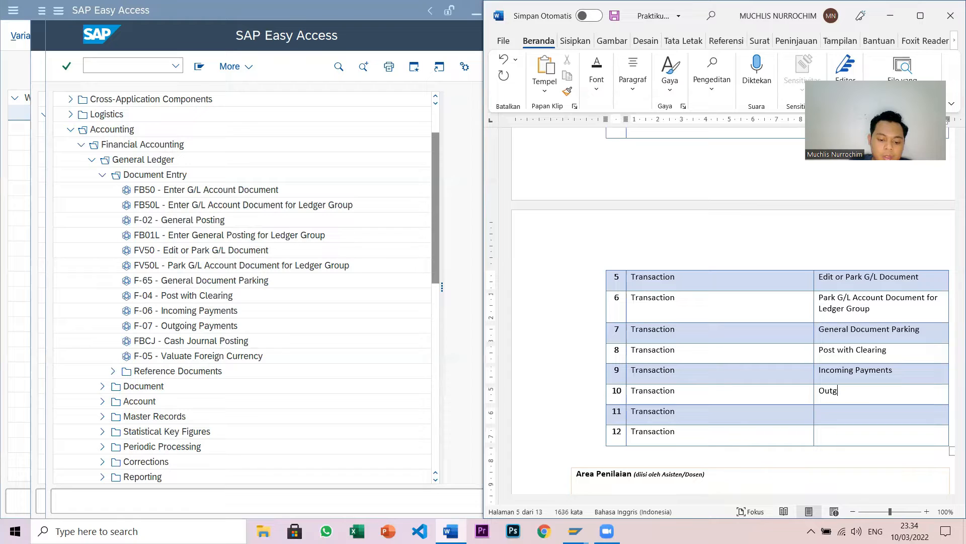
{"action": "type", "text": "oing Payments"}
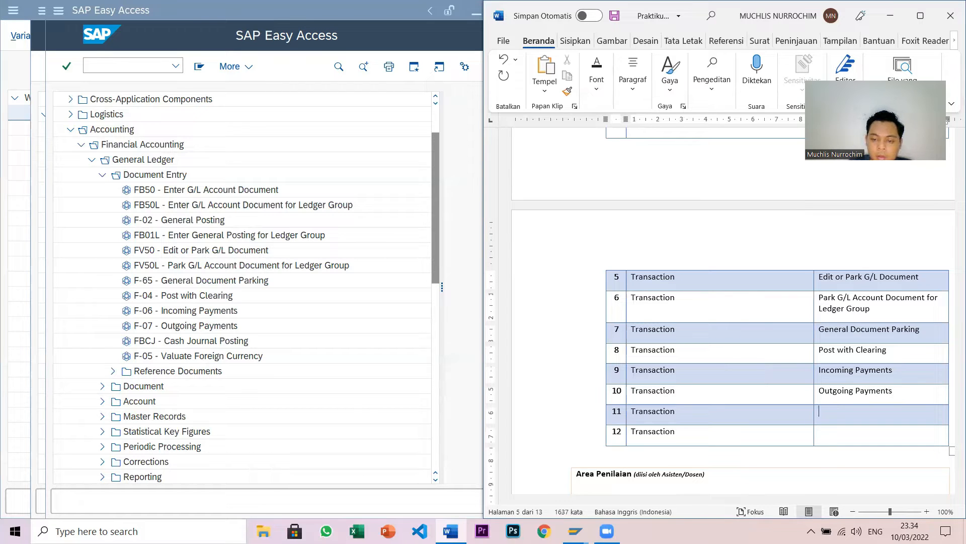
{"action": "type", "text": "Cash Jou"}
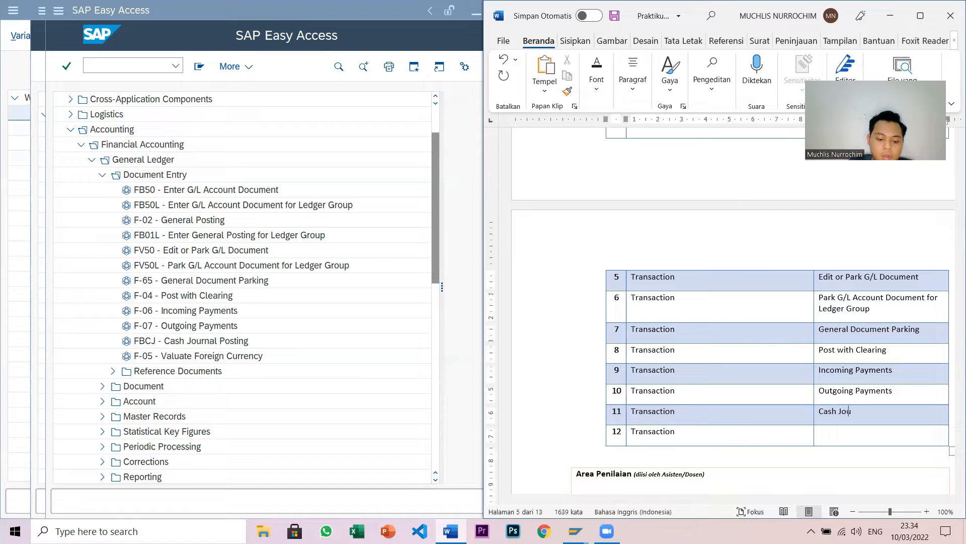
{"action": "type", "text": "rnal Po"}
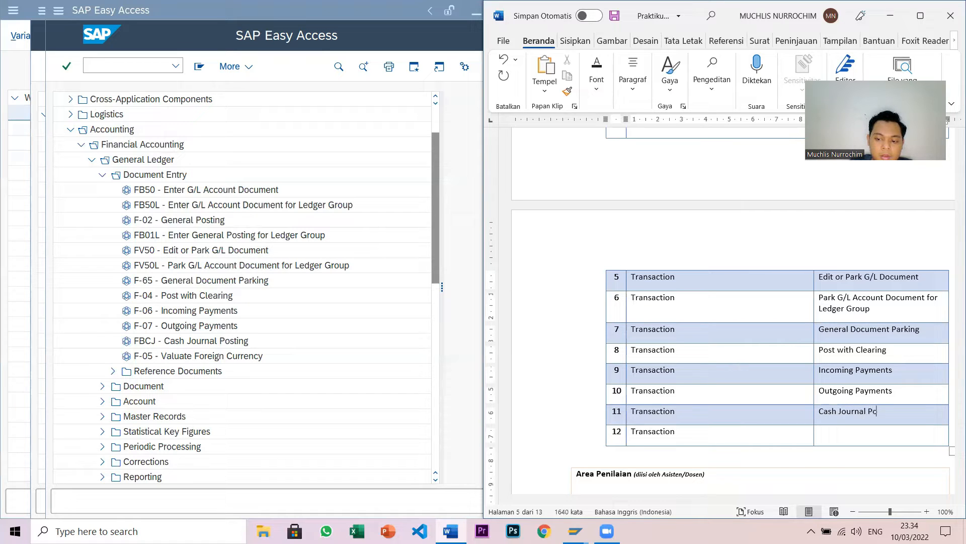
{"action": "type", "text": "sting"}
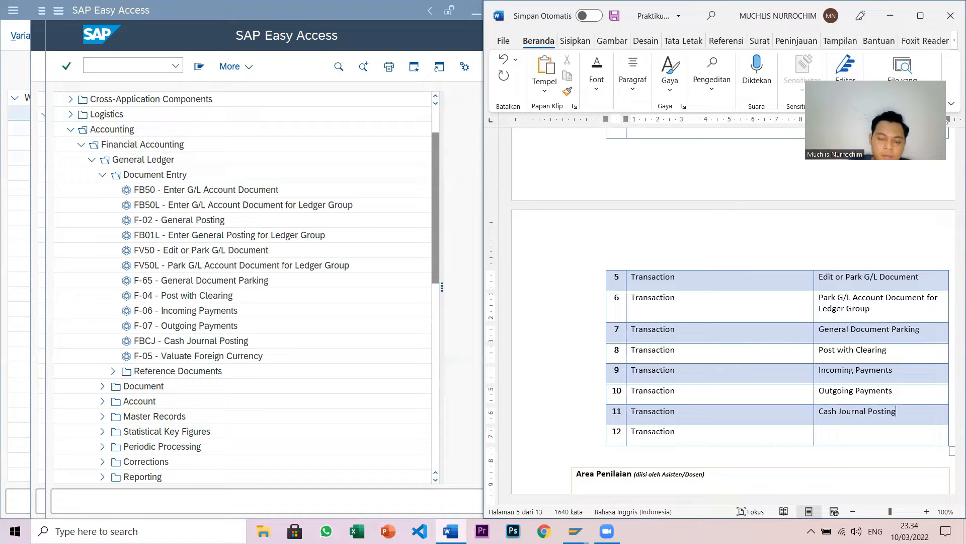
{"action": "scroll", "coordinate": [424, 330], "scroll_direction": "down", "scroll_amount": 2}
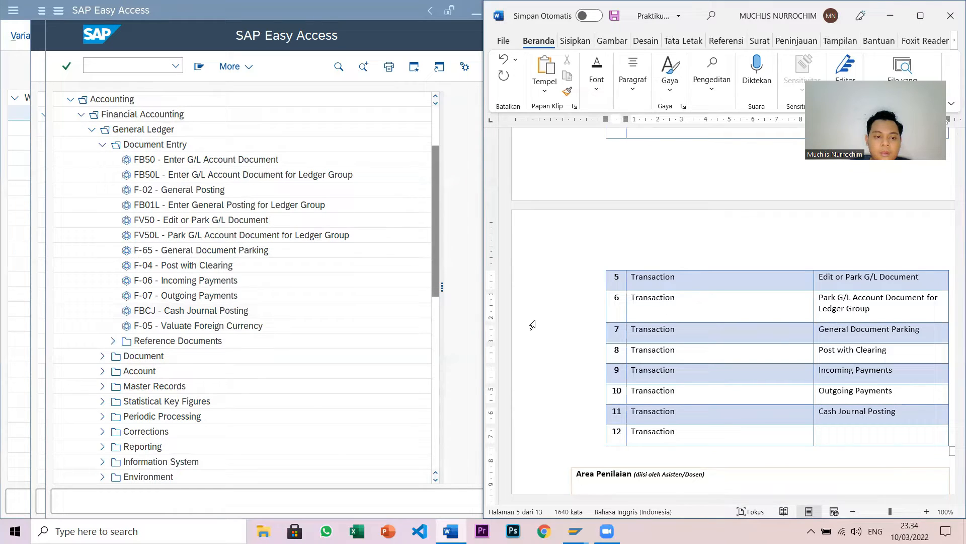
- Enter 'Valuate Foreign Currency' in row 12's description cell, correcting the typos
{"action": "left_click", "coordinate": [871, 436]}
{"action": "type", "text": "Valu"}
{"action": "type", "text": "ate"}
{"action": "type", "text": " Forig"}
{"action": "type", "text": "n"}
{"action": "key", "text": "BackSpace"}
{"action": "key", "text": "BackSpace"}
{"action": "key", "text": "BackSpace"}
{"action": "key", "text": "BackSpace"}
{"action": "type", "text": "e"}
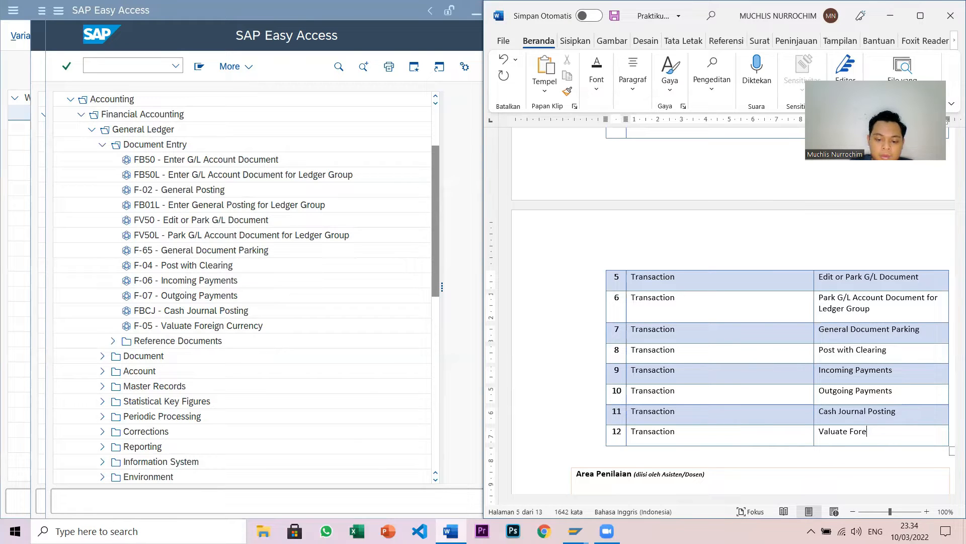
{"action": "type", "text": "ign Currency"}
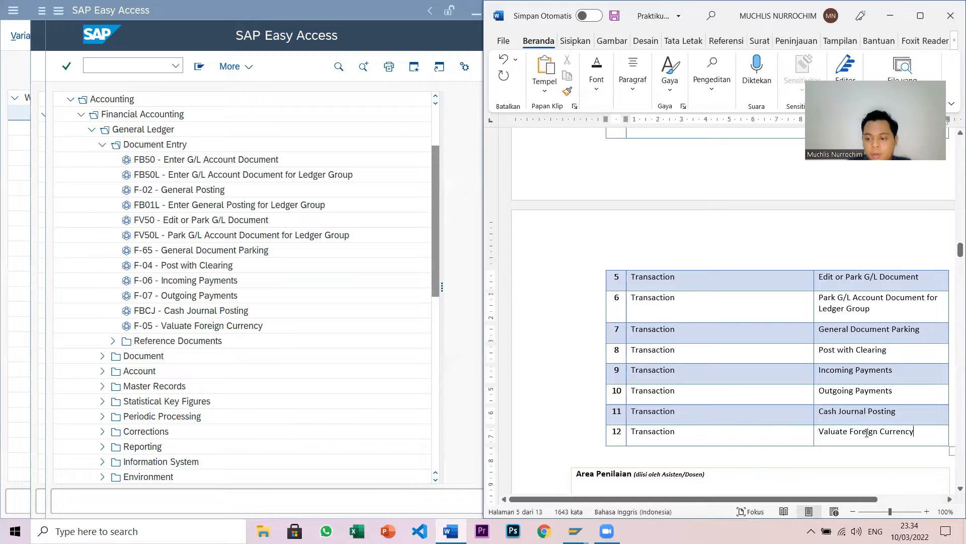
{"action": "scroll", "coordinate": [867, 433], "scroll_direction": "down", "scroll_amount": 1}
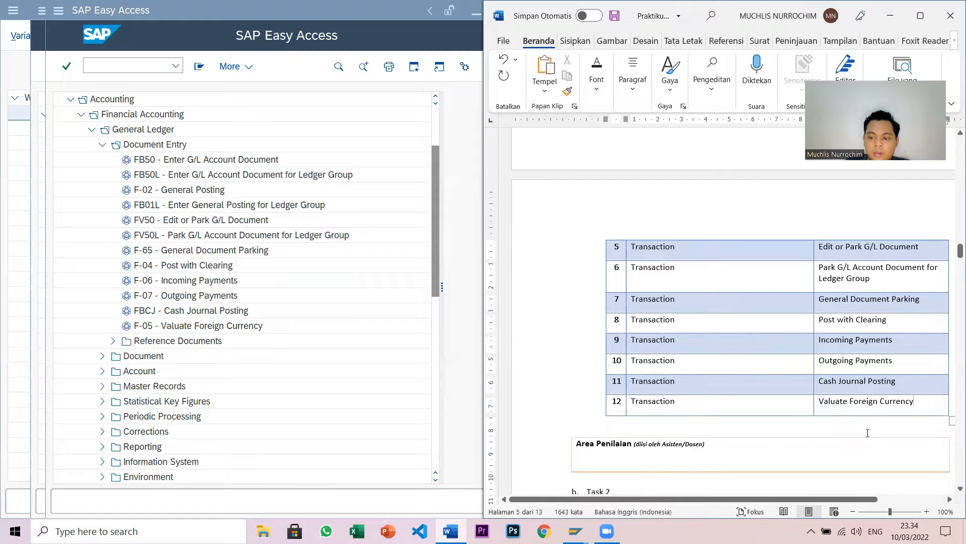
{"action": "scroll", "coordinate": [867, 433], "scroll_direction": "down", "scroll_amount": 6}
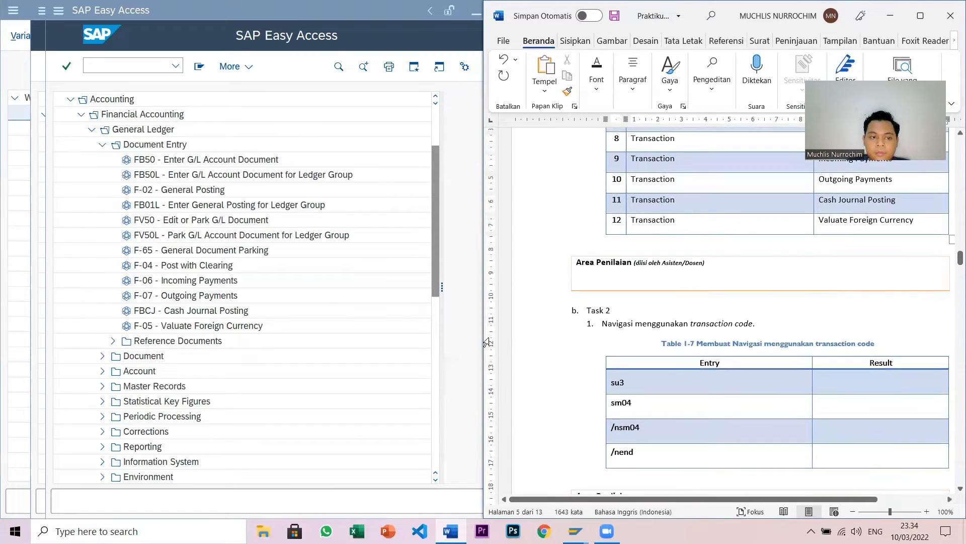
- Collapse Document Entry, General Ledger, Financial Accounting and Accounting back to the top SAP Menu folders
{"action": "left_click", "coordinate": [103, 144]}
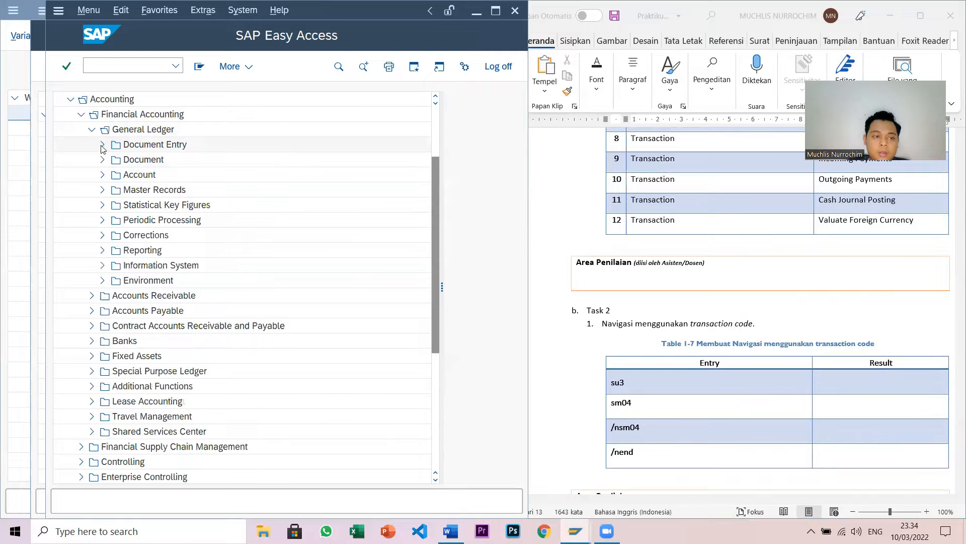
{"action": "left_click", "coordinate": [92, 129]}
{"action": "scroll", "coordinate": [92, 134], "scroll_direction": "up", "scroll_amount": 1}
{"action": "left_click", "coordinate": [81, 129]}
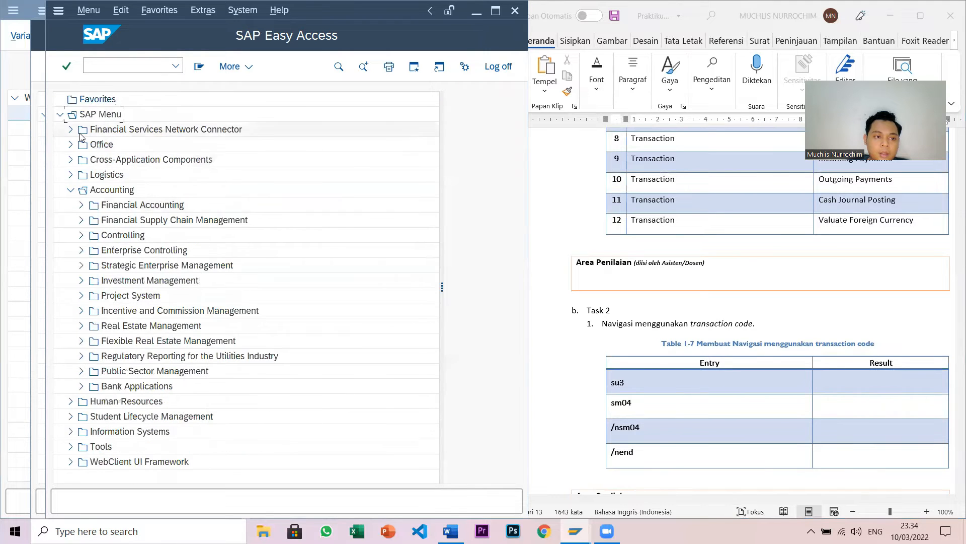
{"action": "left_click", "coordinate": [70, 190]}
{"action": "scroll", "coordinate": [712, 347], "scroll_direction": "down", "scroll_amount": 4}
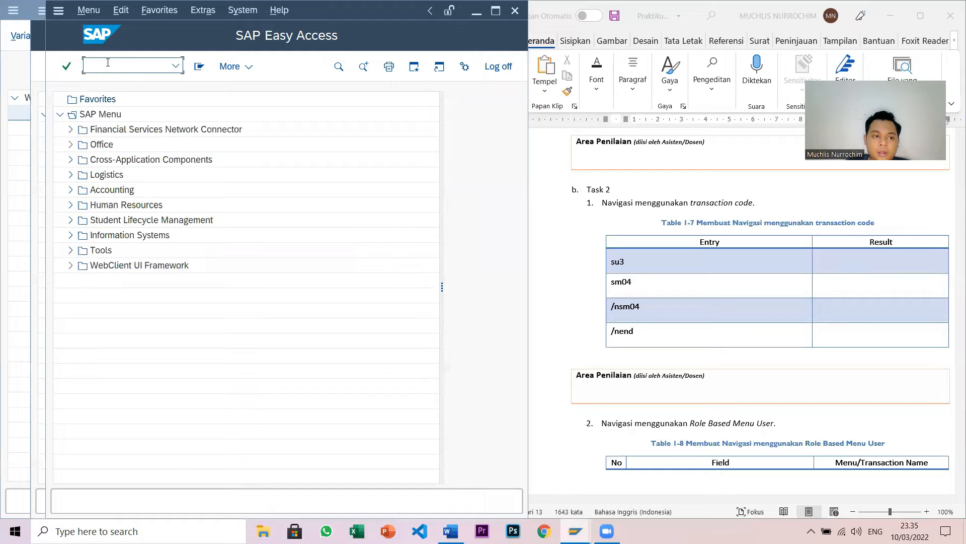
- Run su3 to display Maintain User Profile and start typing its result in Word's Table 1-7
{"action": "type", "text": "su3"}
{"action": "key", "text": "Return"}
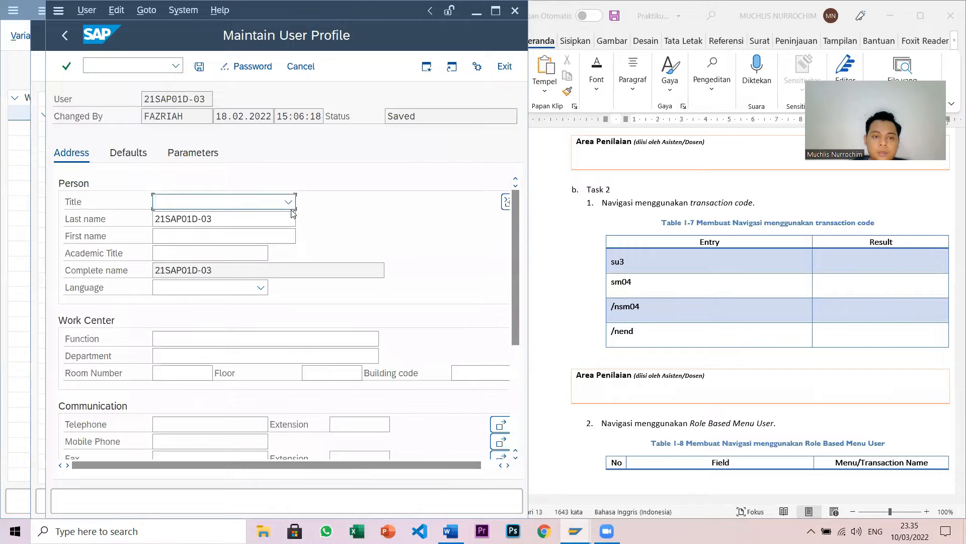
{"action": "left_click", "coordinate": [853, 262]}
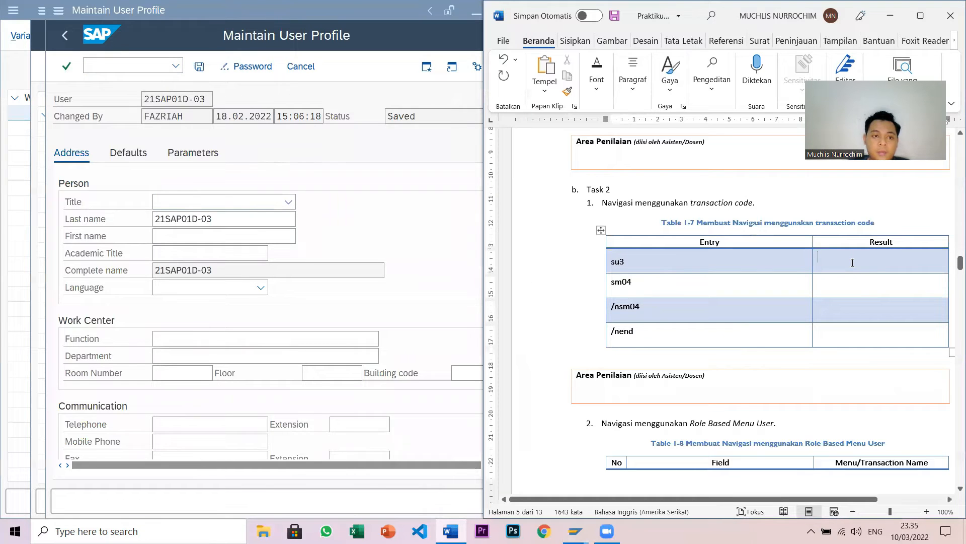
{"action": "type", "text": "Menamp"}
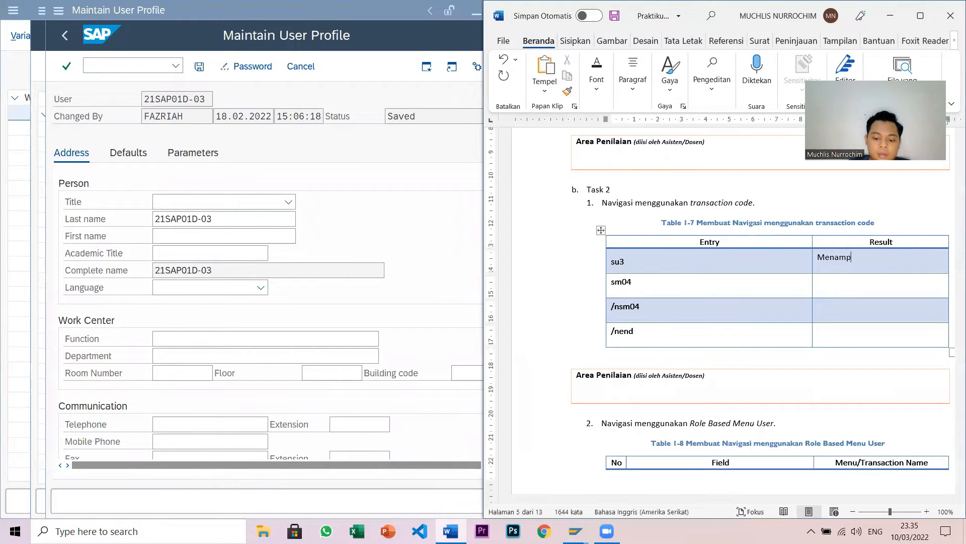
{"action": "type", "text": "ilkan Maintain User"}
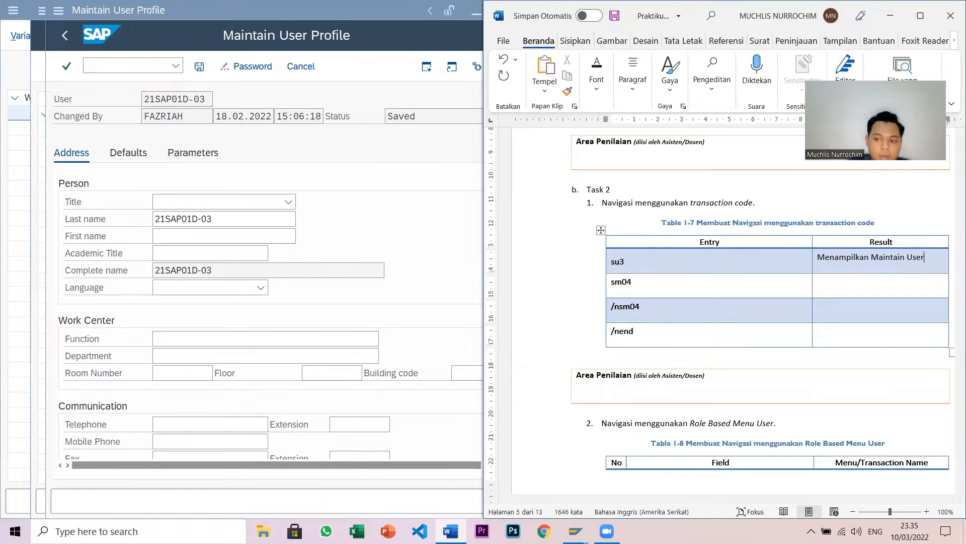
{"action": "type", "text": " Profile"}
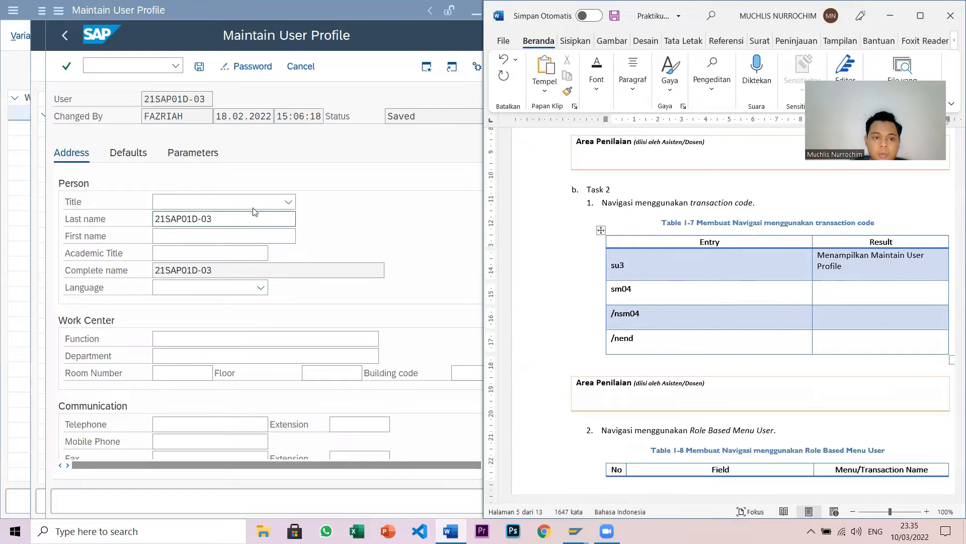
- Complete the su3 result as 'Menampilkan Maintain User Profile' and return SAP to Easy Access with /n
{"action": "left_click", "coordinate": [104, 67]}
{"action": "type", "text": "/n"}
{"action": "key", "text": "Return"}
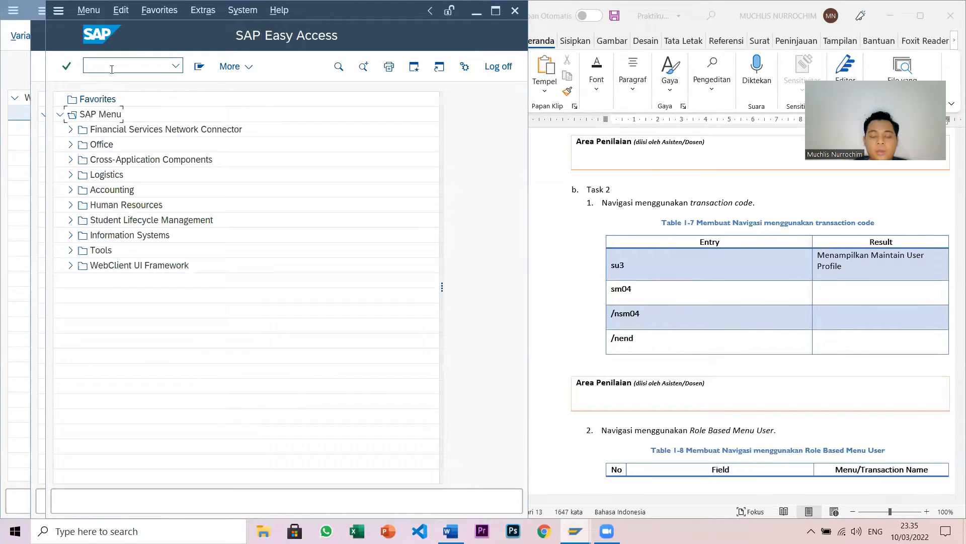
- Run transaction sm04 to show the logon list of server netweaver15_EG1_00
{"action": "left_click", "coordinate": [119, 63]}
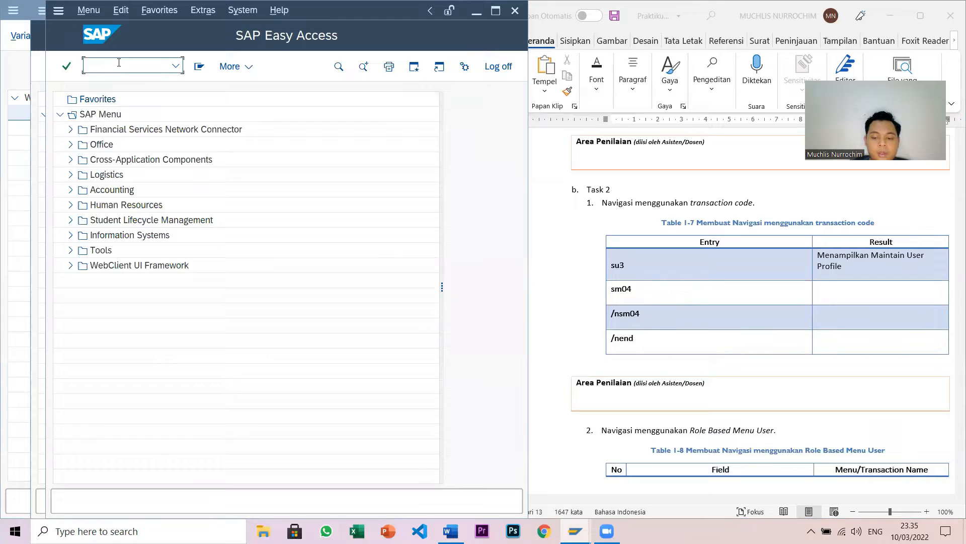
{"action": "type", "text": "sm04"}
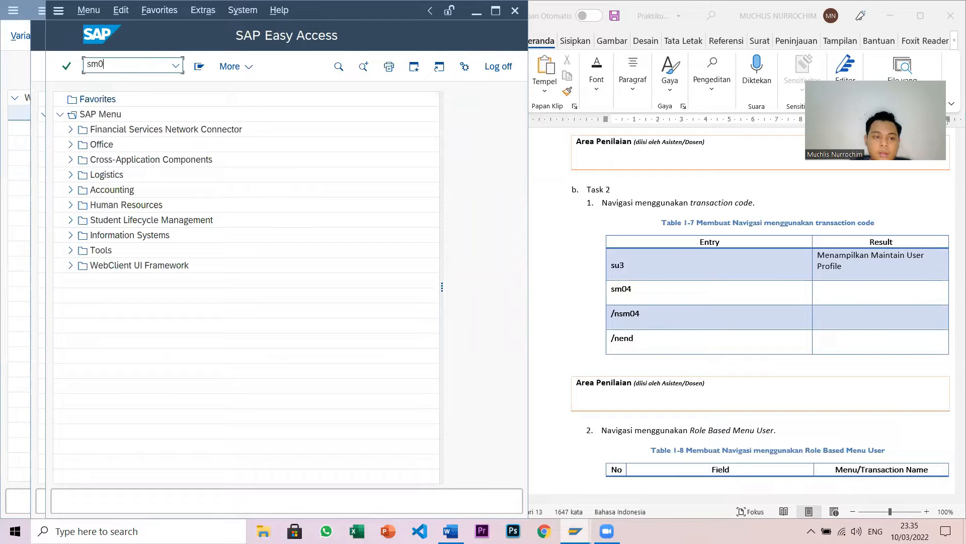
{"action": "key", "text": "Return"}
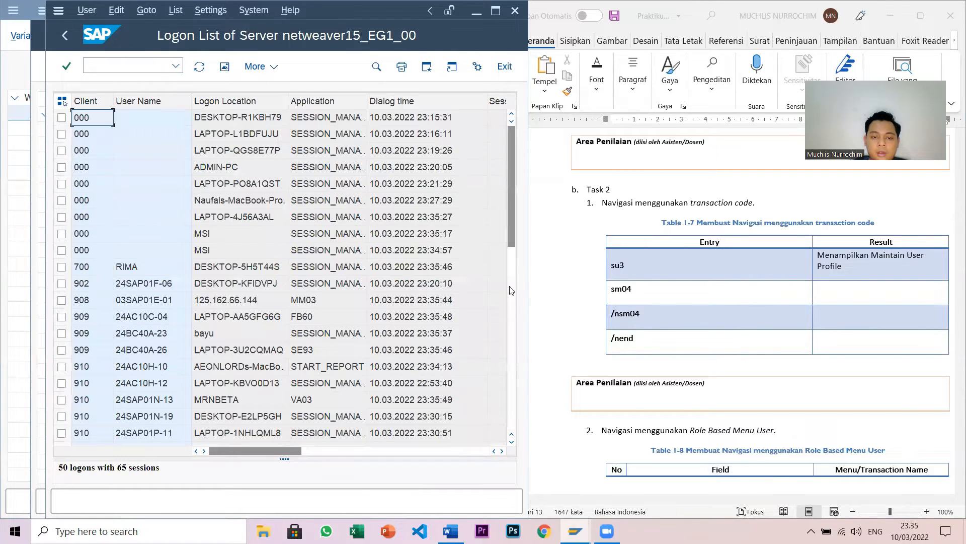
- Record 'Menampilkan Logon List of Server netwearver15_RG1_00' as the sm04 result in Word
{"action": "left_click", "coordinate": [839, 297]}
{"action": "type", "text": "M"}
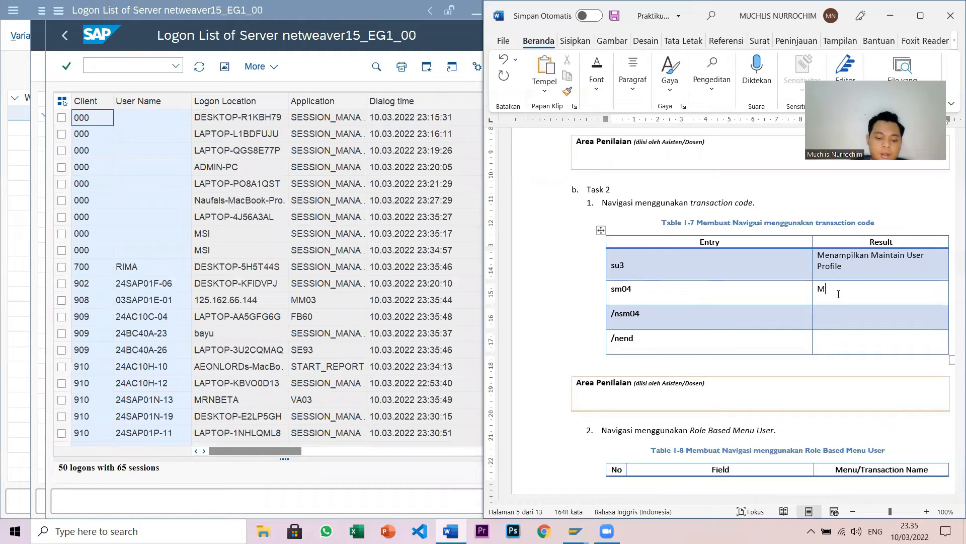
{"action": "type", "text": "enampilk"}
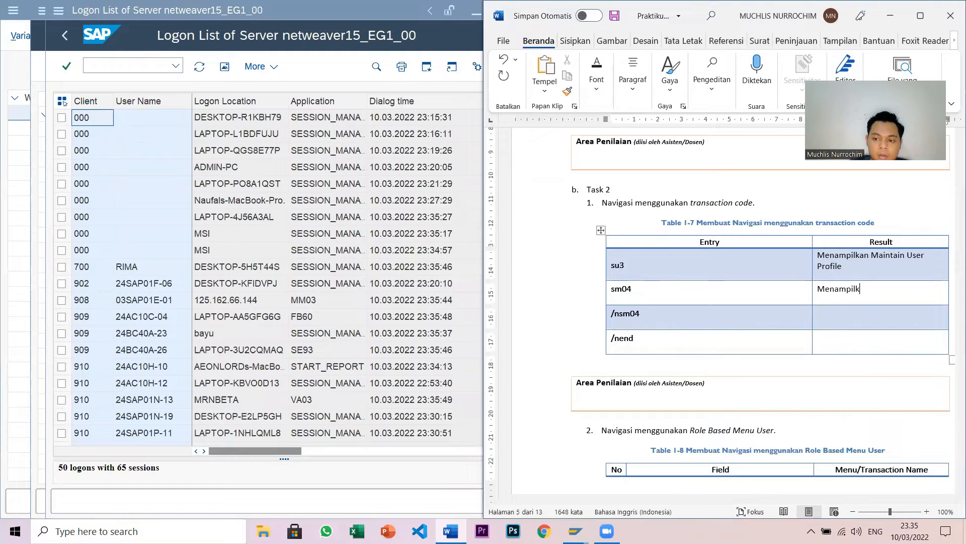
{"action": "type", "text": "an Lo"}
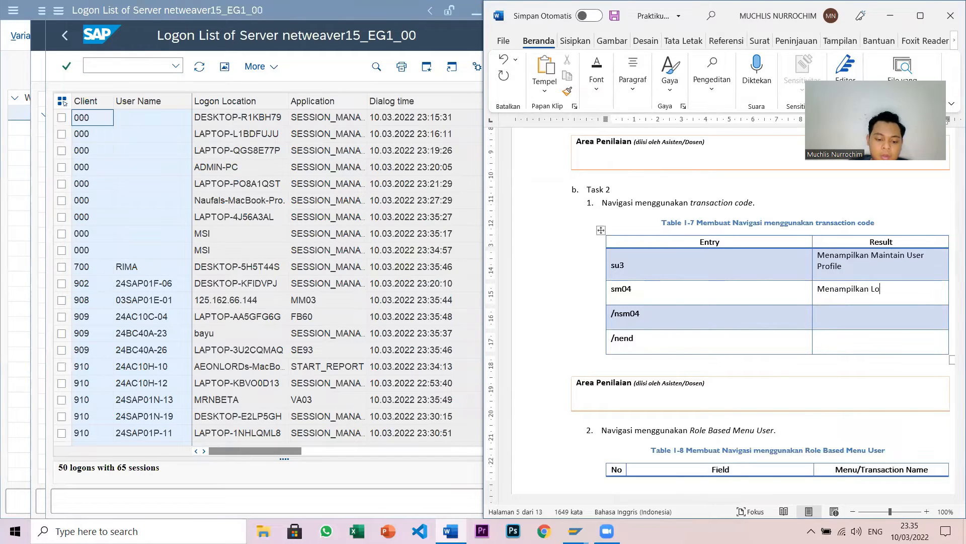
{"action": "type", "text": "gon"}
{"action": "type", "text": " List o"}
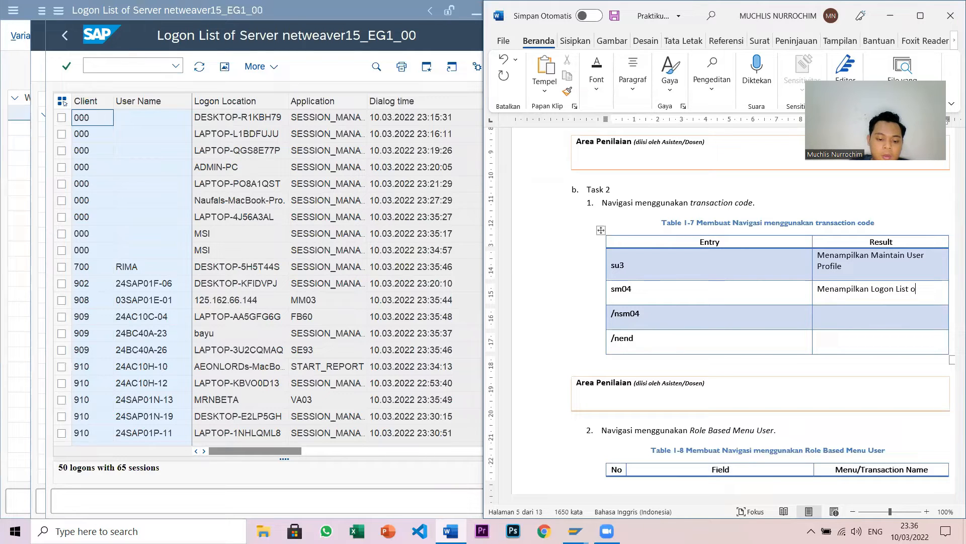
{"action": "type", "text": "f Server netw"}
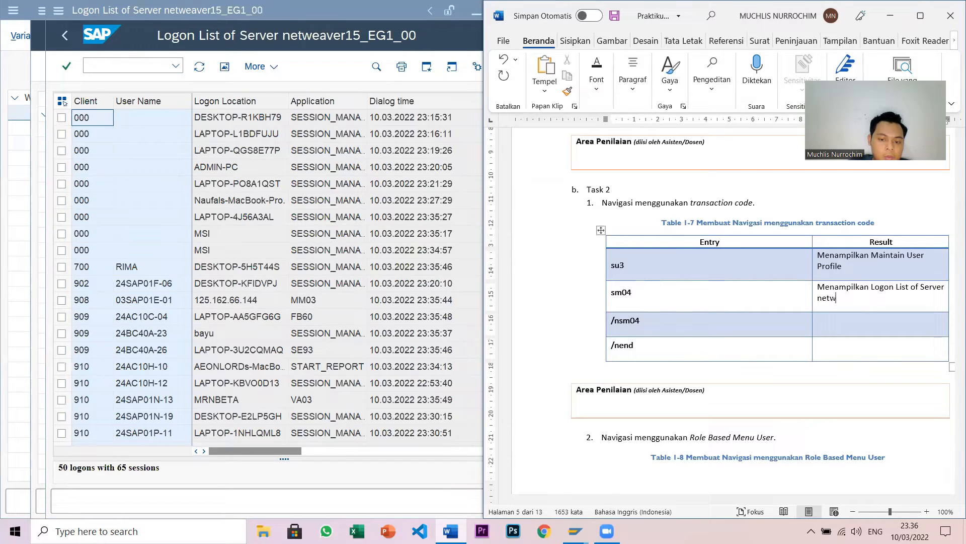
{"action": "type", "text": "earve"}
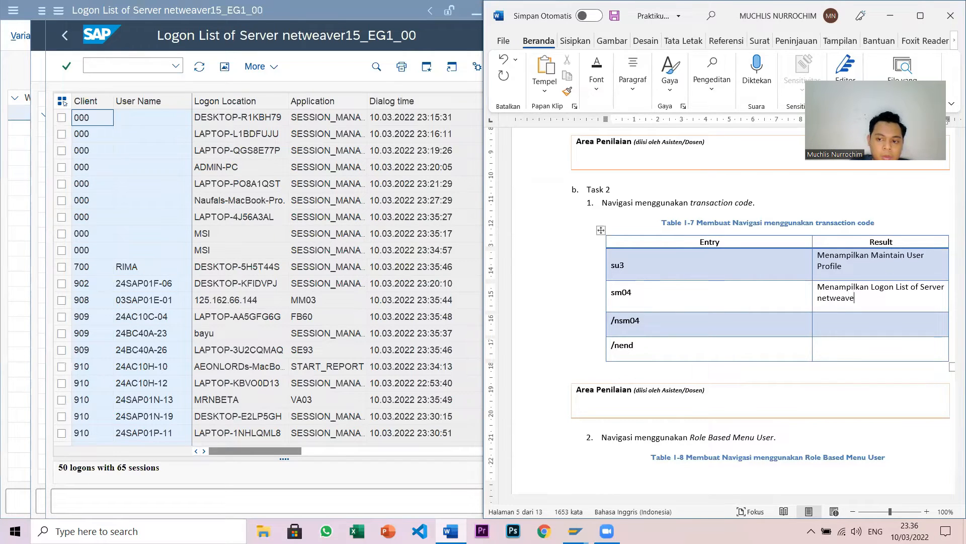
{"action": "type", "text": "r15_RG1_00"}
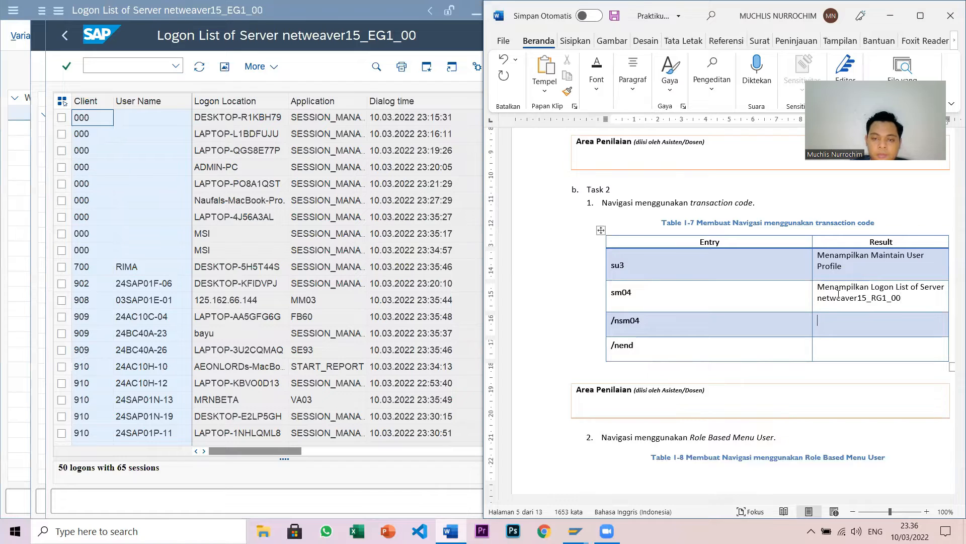
{"action": "left_click", "coordinate": [63, 37]}
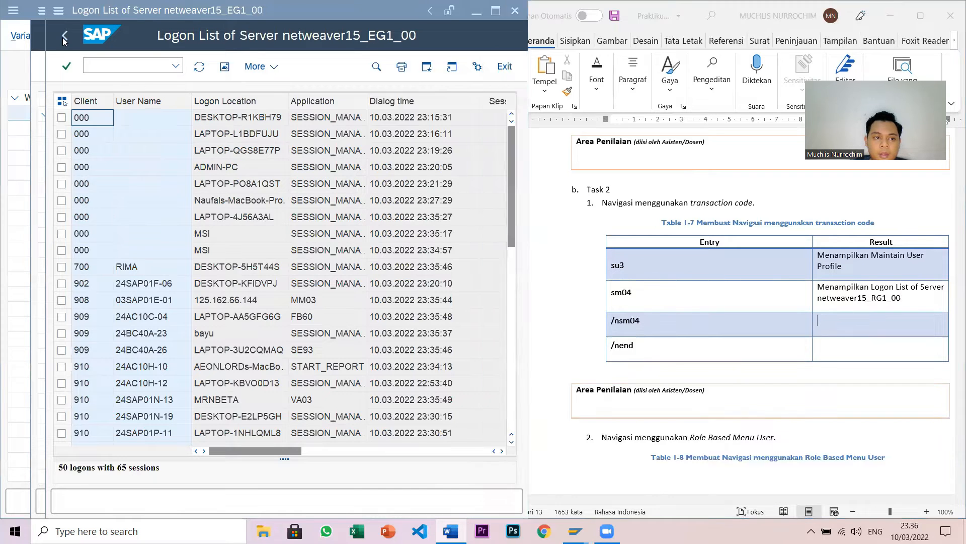
- Rerun /nsm04 to show the netweaver15_EG1_00 logon list again
{"action": "left_click", "coordinate": [63, 37]}
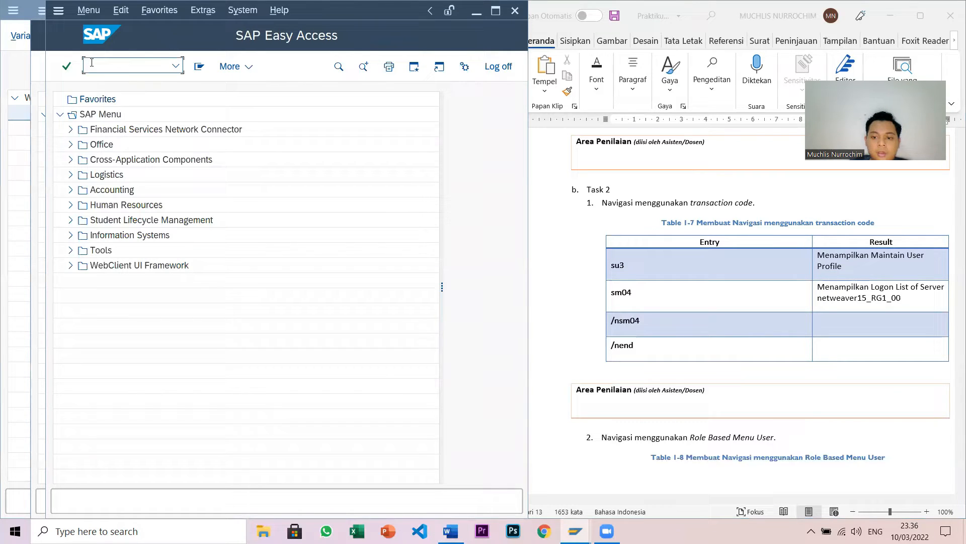
{"action": "type", "text": "/ns"}
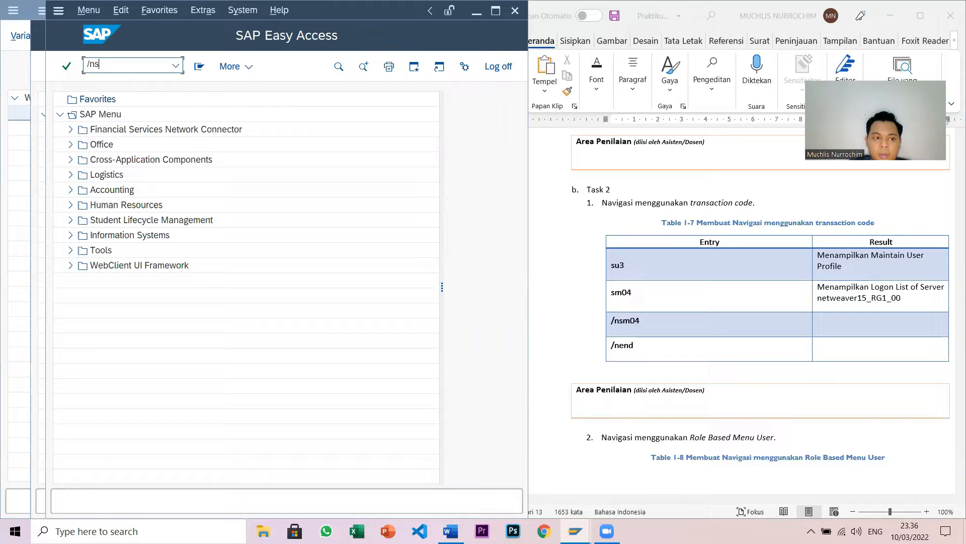
{"action": "type", "text": "m04"}
{"action": "key", "text": "Return"}
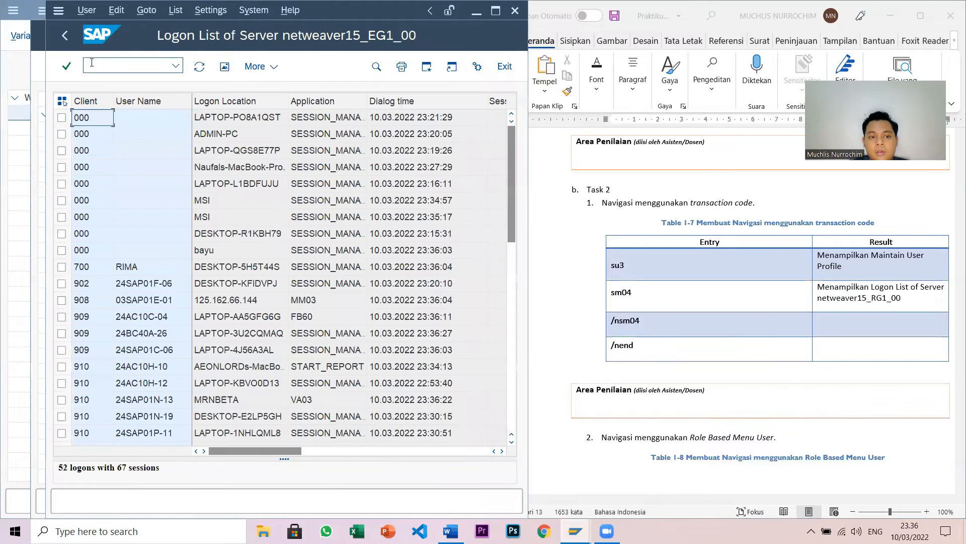
- Copy the sm04 Result description into the /nsm04 Result cell in Word
{"action": "left_click", "coordinate": [909, 301]}
{"action": "left_click_drag", "start_coordinate": [816, 290], "coordinate": [849, 296]}
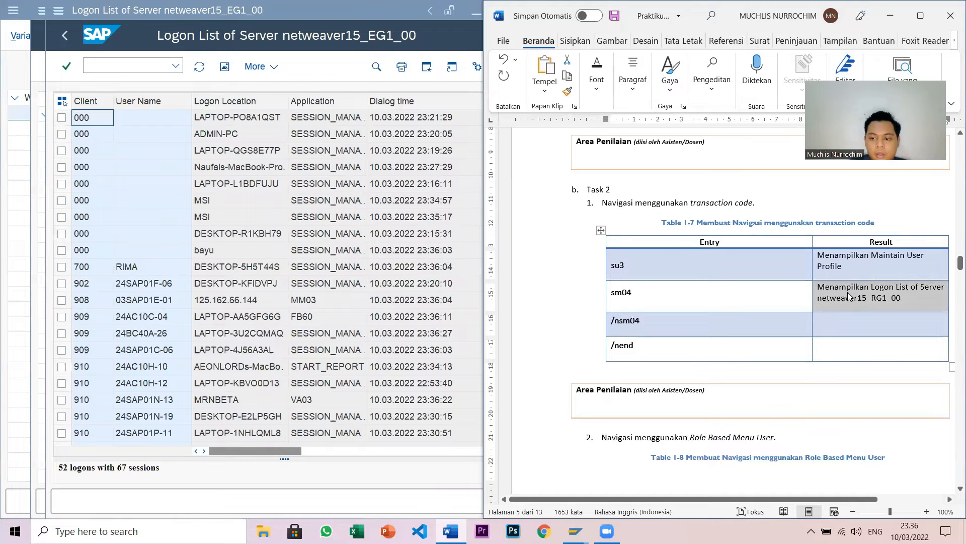
{"action": "key", "text": "ctrl+c"}
{"action": "key", "text": "Down"}
{"action": "key", "text": "ctrl+v"}
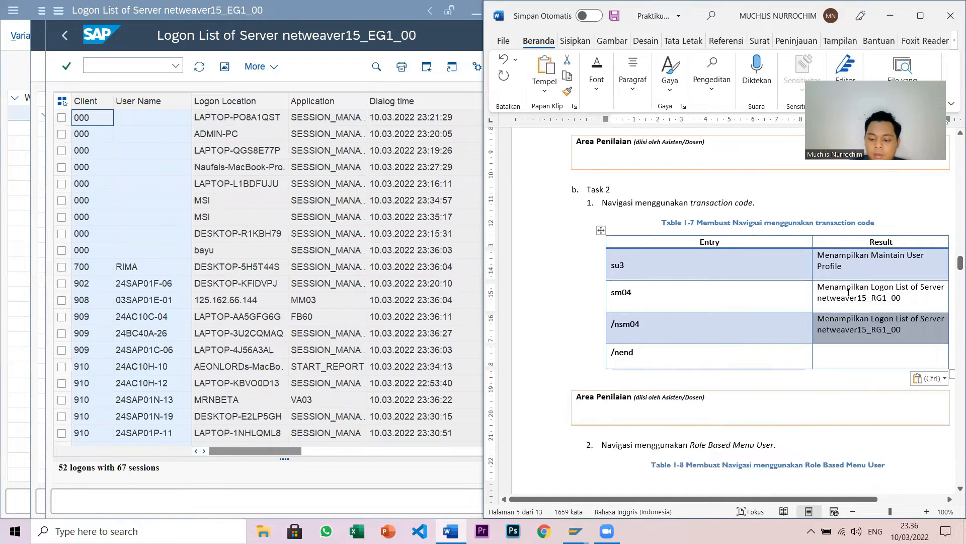
{"action": "key", "text": "Down"}
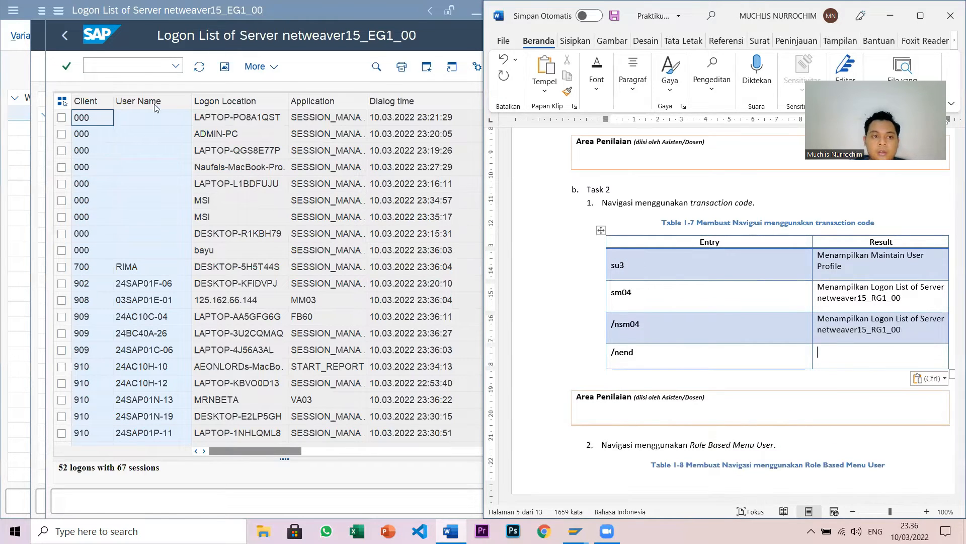
- Enter /nend in SAP to leave the logon list
{"action": "left_click", "coordinate": [140, 70]}
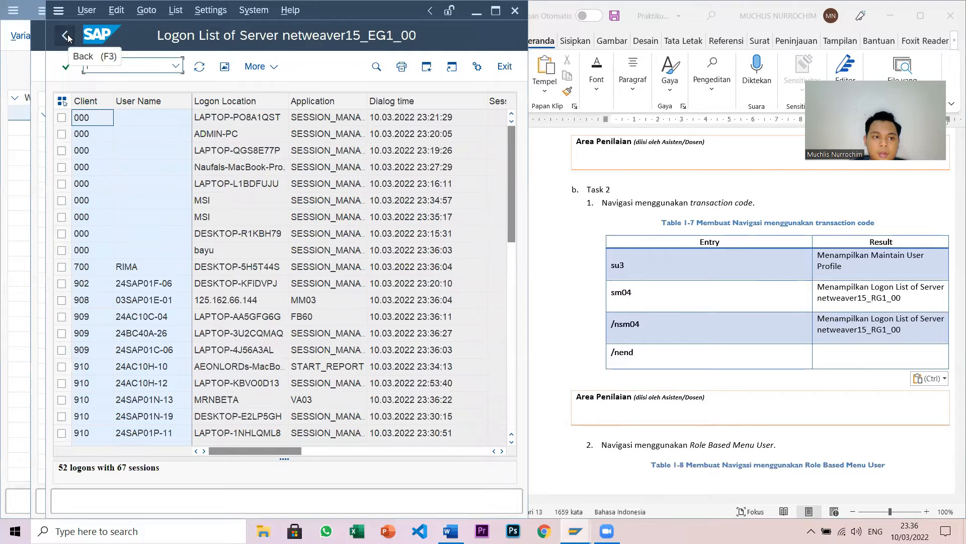
{"action": "type", "text": "/nend"}
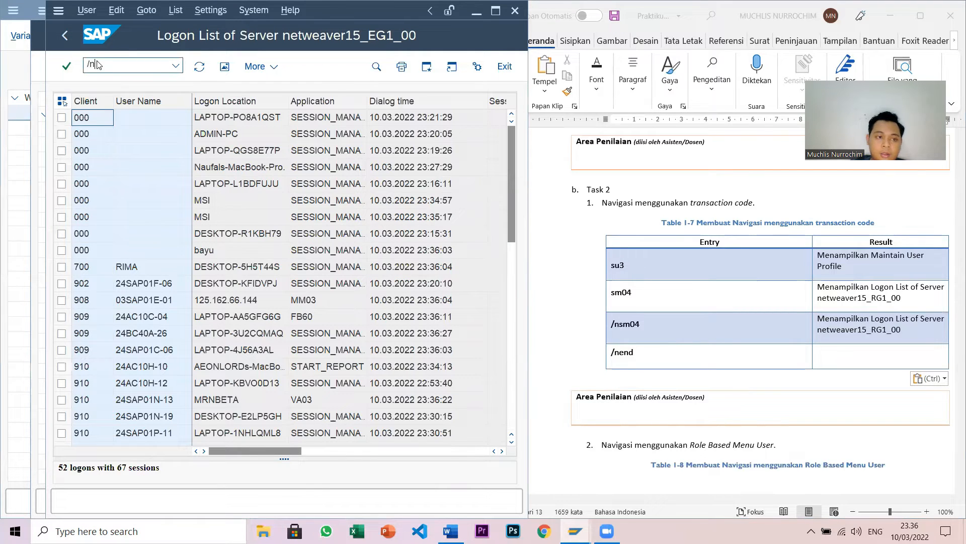
{"action": "key", "text": "Return"}
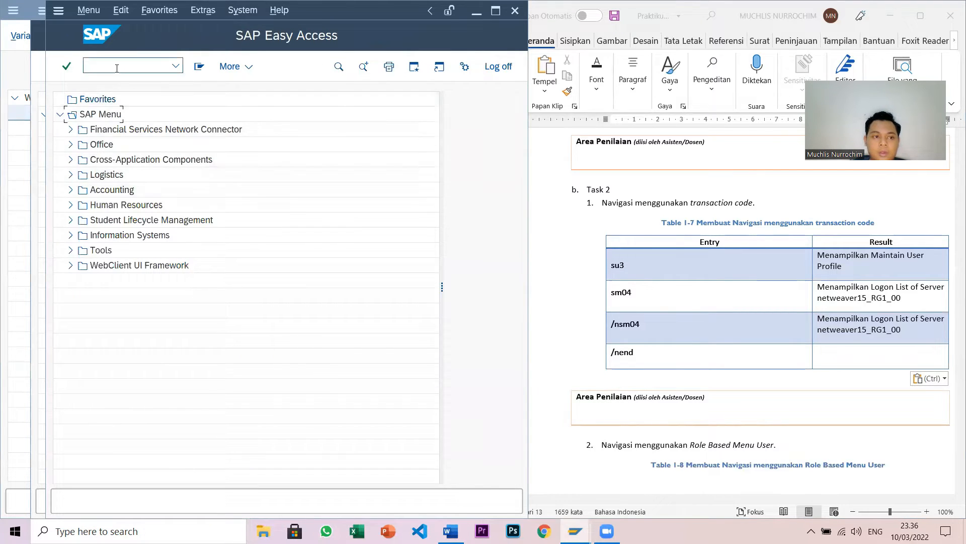
- Run /nend for the Log Off prompt and record 'Menampilkan pop-up konfirmasi Log Off' in Word
{"action": "type", "text": "/nend"}
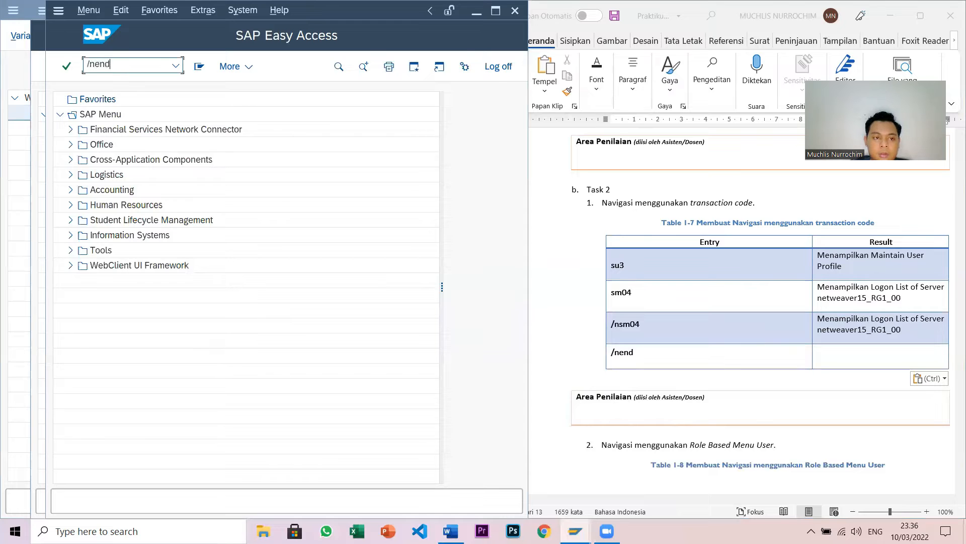
{"action": "key", "text": "Return"}
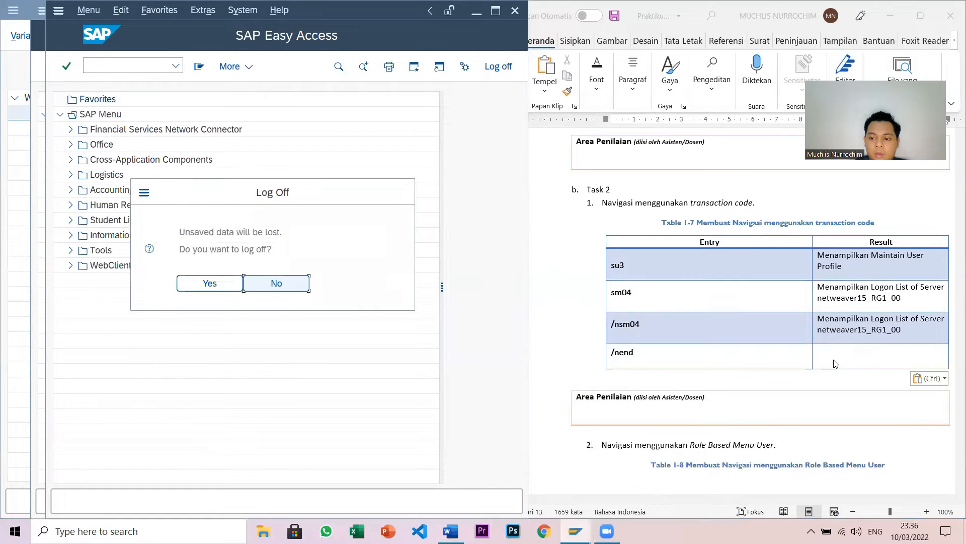
{"action": "left_click", "coordinate": [834, 361]}
{"action": "type", "text": "Menam"}
{"action": "key", "text": "BackSpace"}
{"action": "key", "text": "BackSpace"}
{"action": "type", "text": "e"}
{"action": "key", "text": "BackSpace"}
{"action": "key", "text": "BackSpace"}
{"action": "type", "text": "enampilkan pop"}
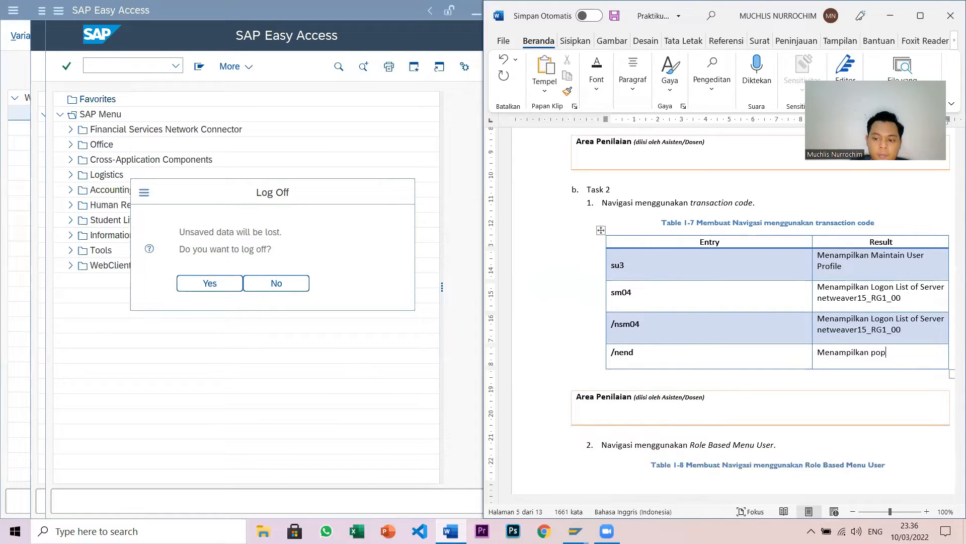
{"action": "type", "text": "-up ko"}
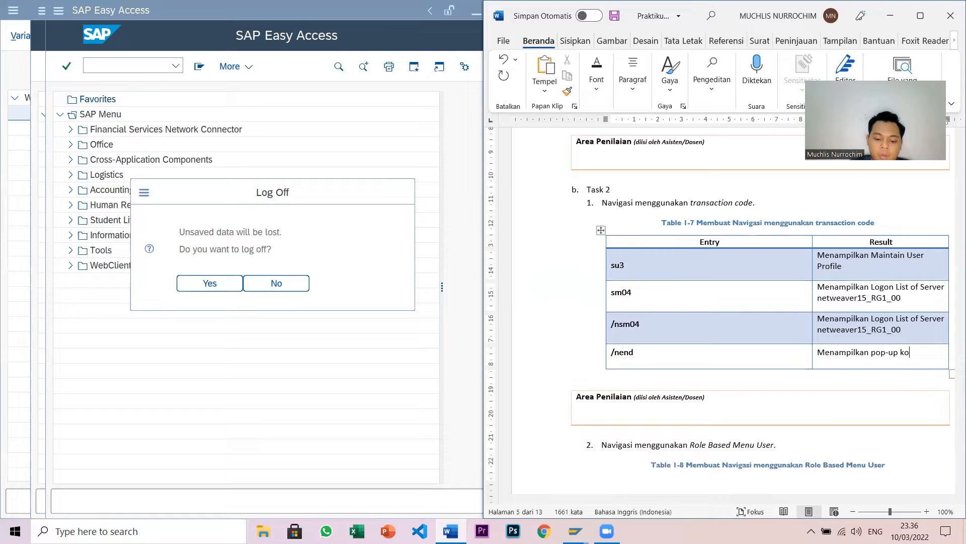
{"action": "type", "text": "nfirmas"}
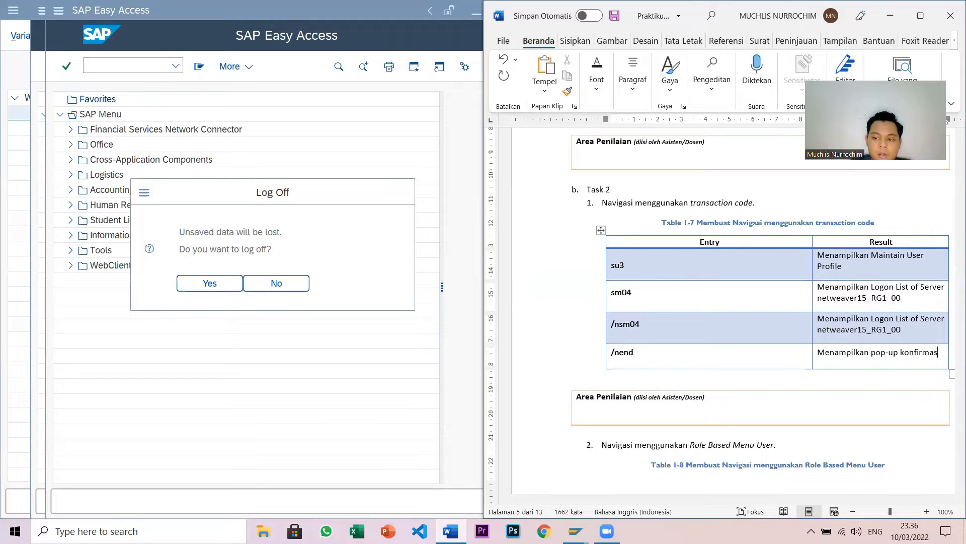
{"action": "type", "text": "i"}
{"action": "type", "text": " Log "}
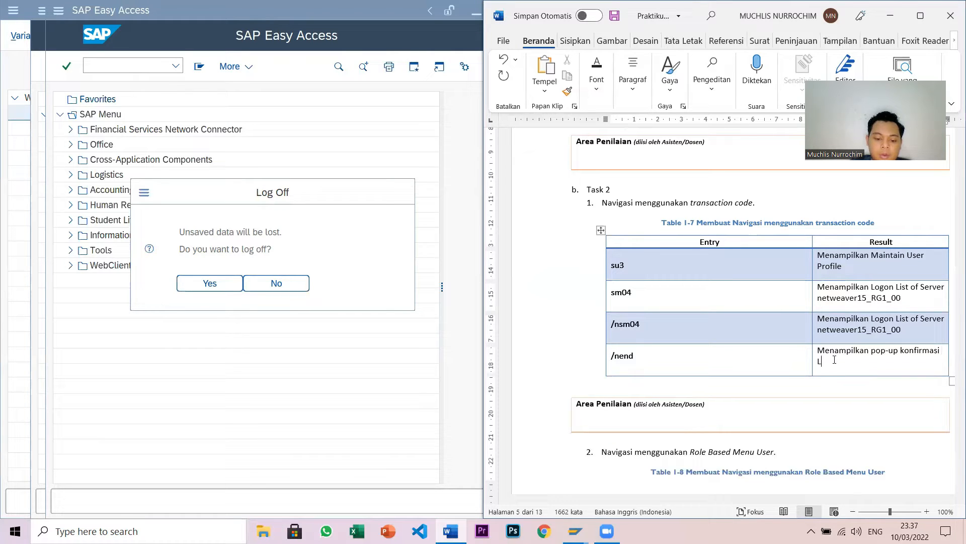
{"action": "type", "text": "Off"}
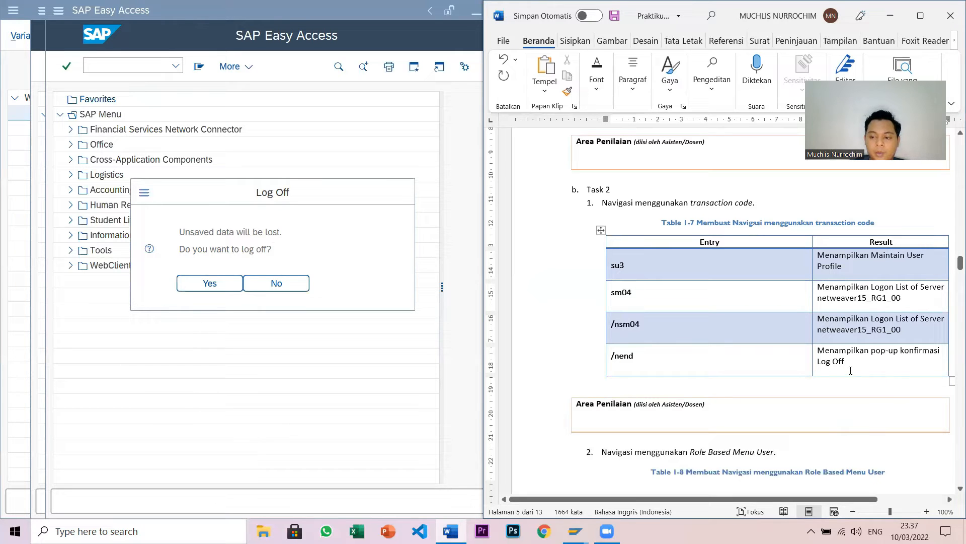
- Answer No on the Log Off confirmation to stay signed in
{"action": "left_click", "coordinate": [288, 288]}
{"action": "scroll", "coordinate": [686, 389], "scroll_direction": "down", "scroll_amount": 1}
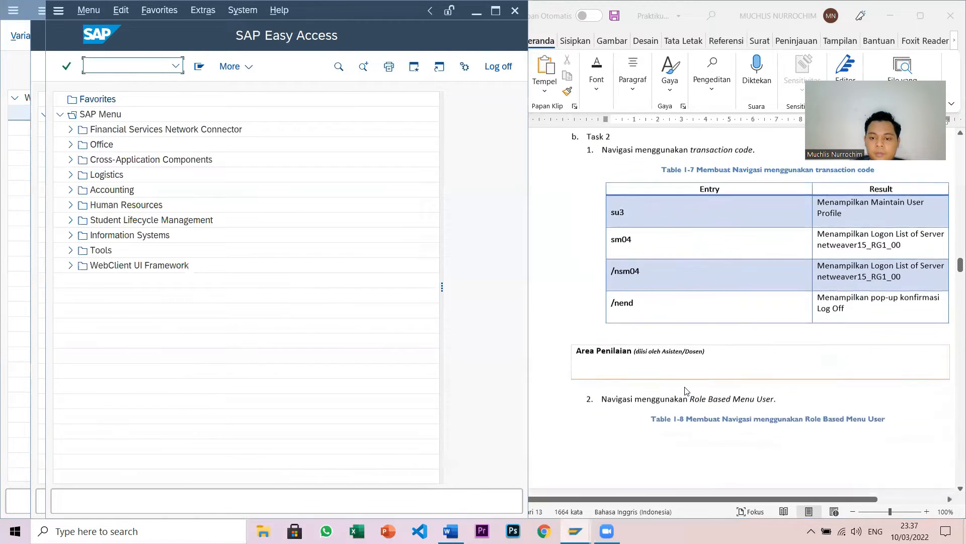
{"action": "scroll", "coordinate": [686, 390], "scroll_direction": "down", "scroll_amount": 5}
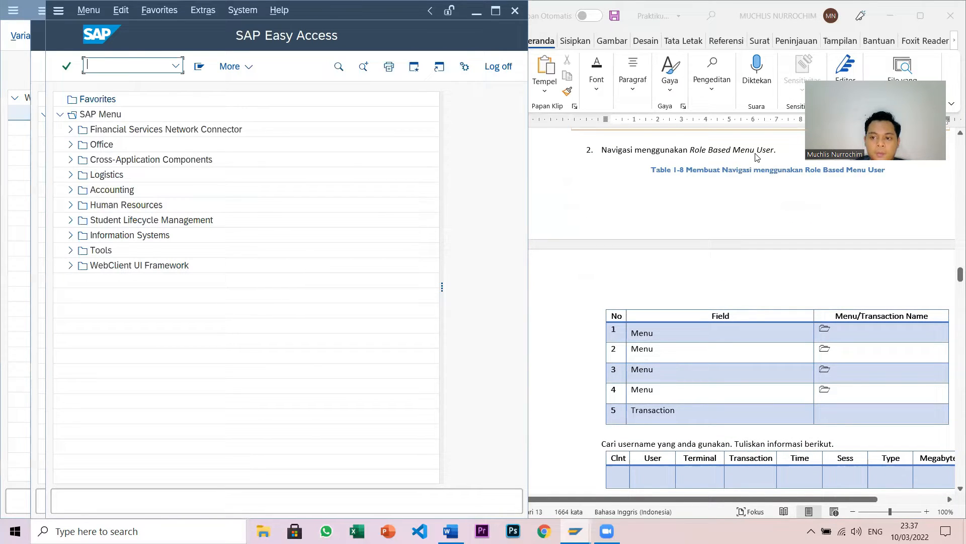
- Expand Tools > Administration > Monitor > System Monitoring and select SM04 - User Overview
{"action": "left_click", "coordinate": [70, 249]}
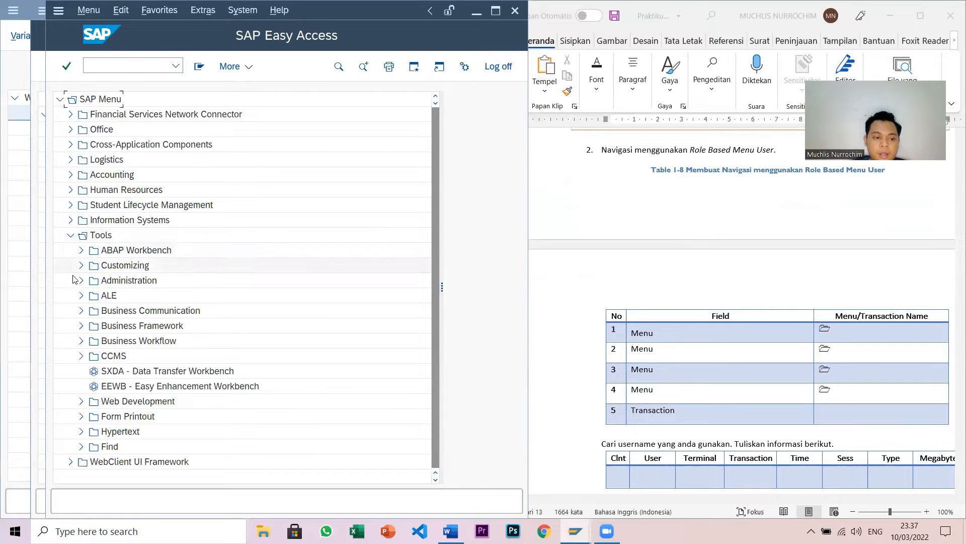
{"action": "left_click", "coordinate": [81, 280]}
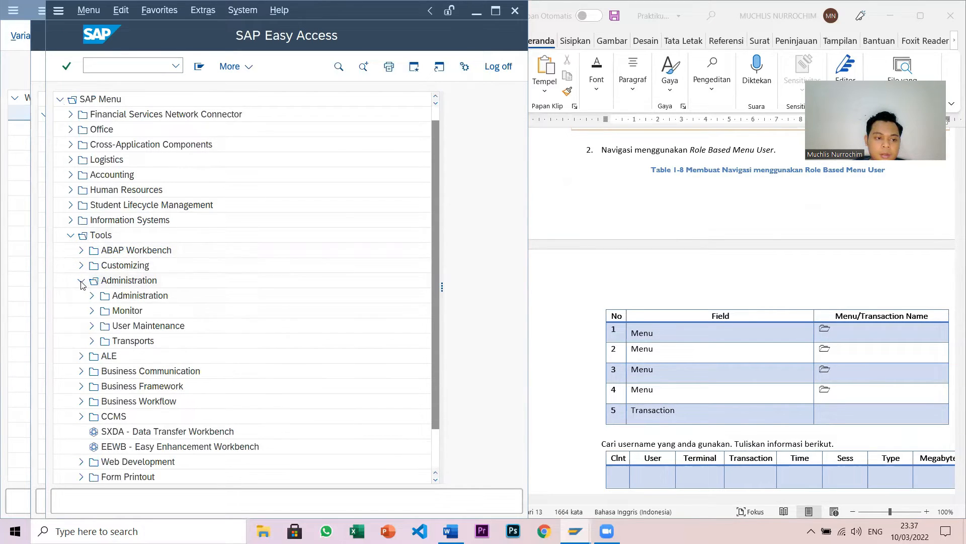
{"action": "left_click", "coordinate": [92, 282]}
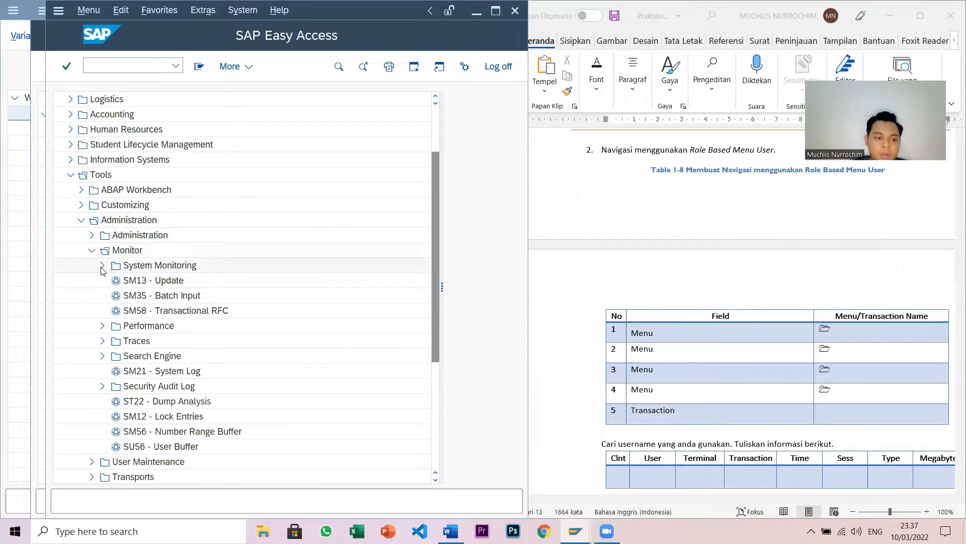
{"action": "left_click", "coordinate": [102, 266]}
{"action": "left_click", "coordinate": [156, 311]}
{"action": "scroll", "coordinate": [843, 269], "scroll_direction": "down", "scroll_amount": 2}
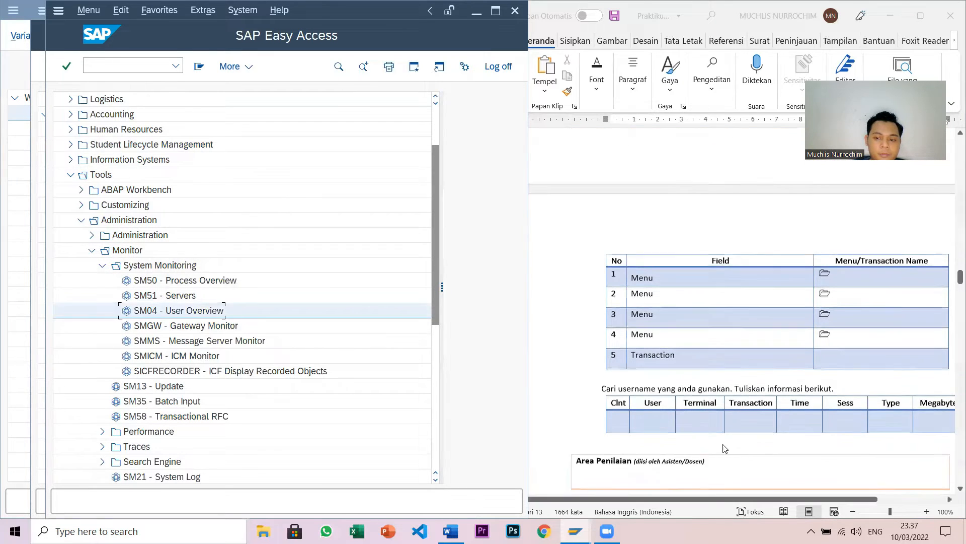
{"action": "left_click", "coordinate": [843, 272]}
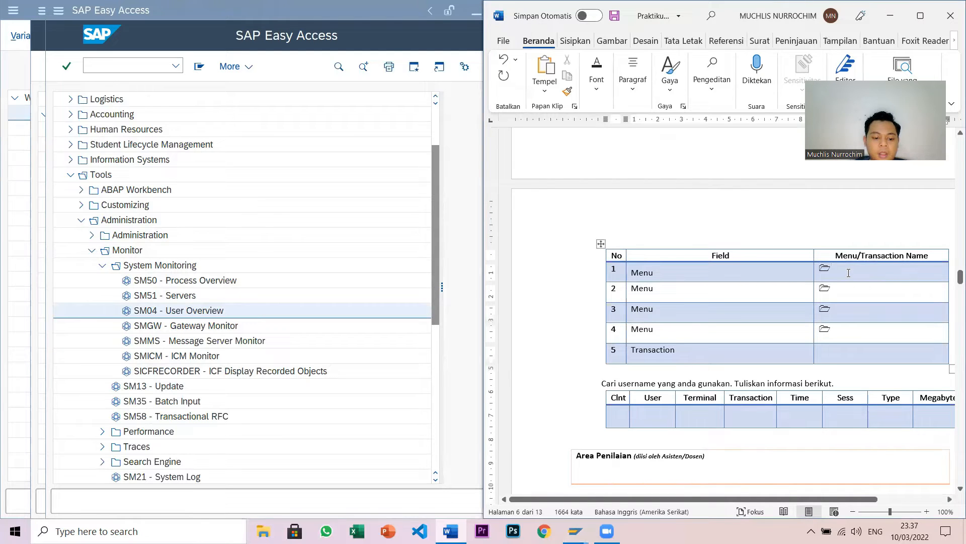
- Enter Tools, Administration, Monitor, System Monitoring and User Overview into rows 1–5 of Table 1-8
{"action": "type", "text": "Tools"}
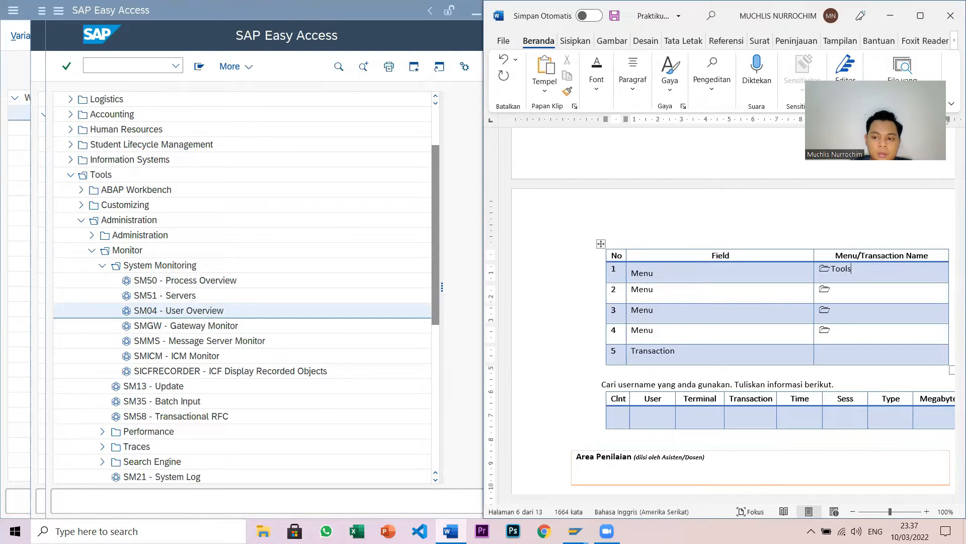
{"action": "type", "text": "Adminis"}
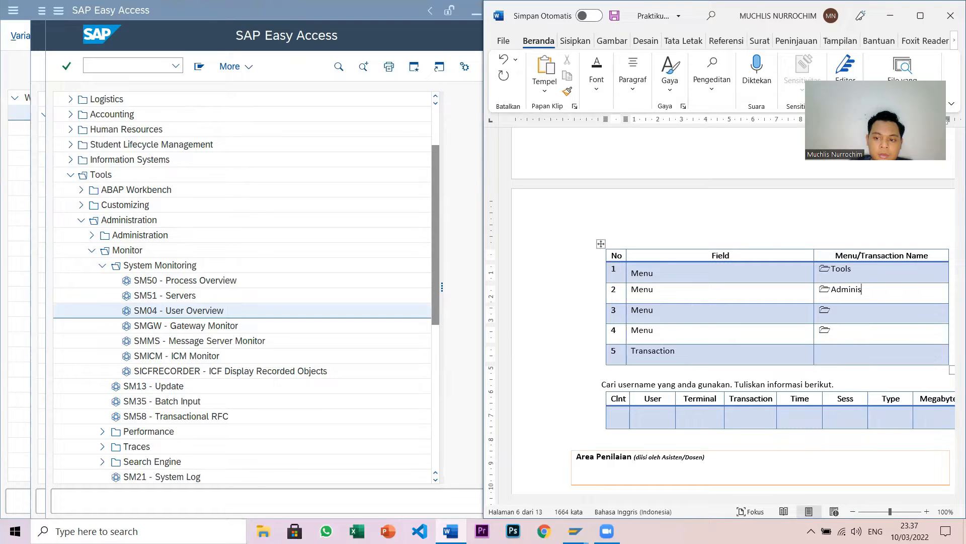
{"action": "type", "text": "tration"}
{"action": "left_click", "coordinate": [832, 310]}
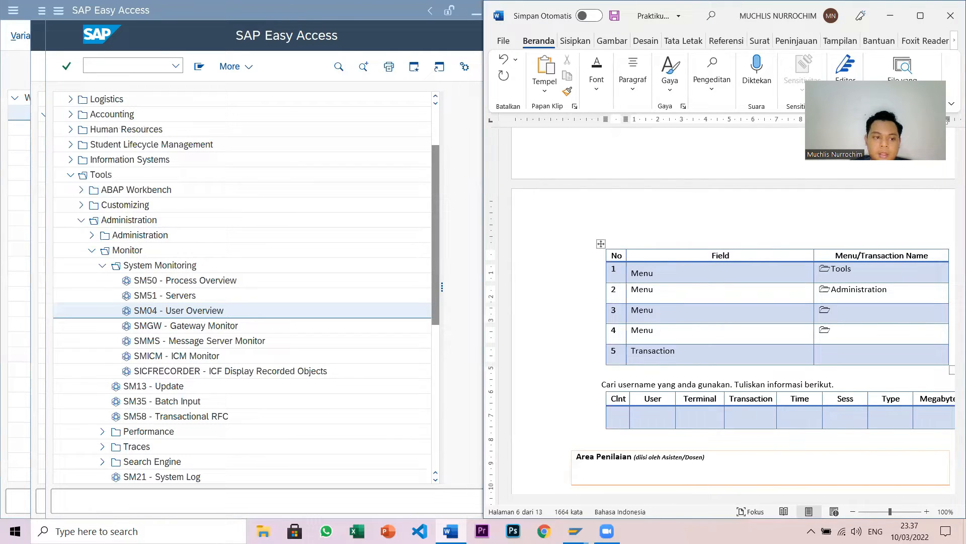
{"action": "type", "text": "Monitor"}
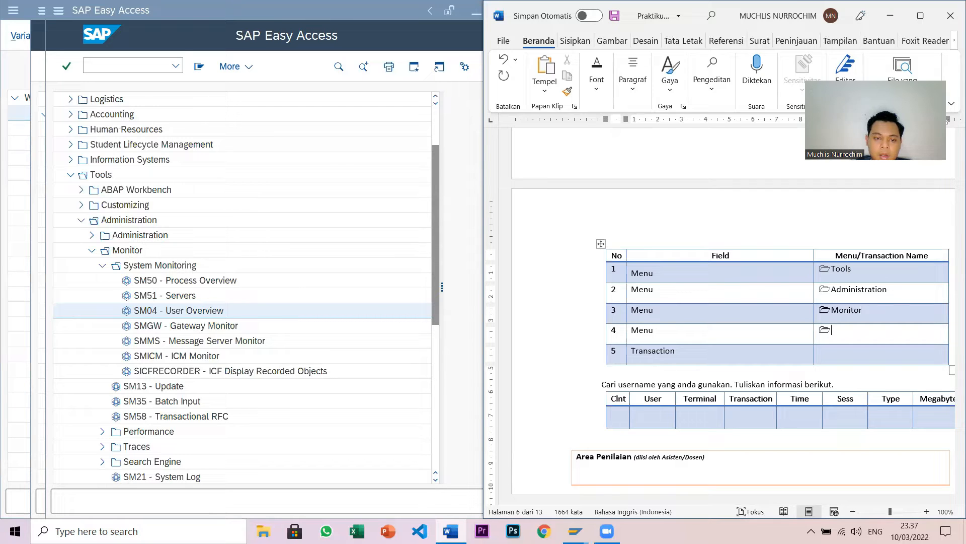
{"action": "type", "text": "S"}
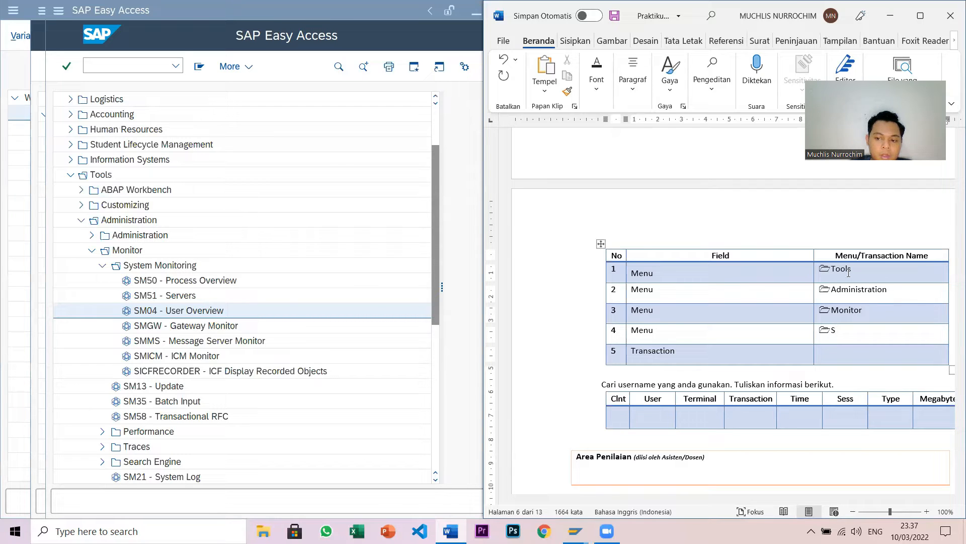
{"action": "type", "text": "ystem Monitoring"}
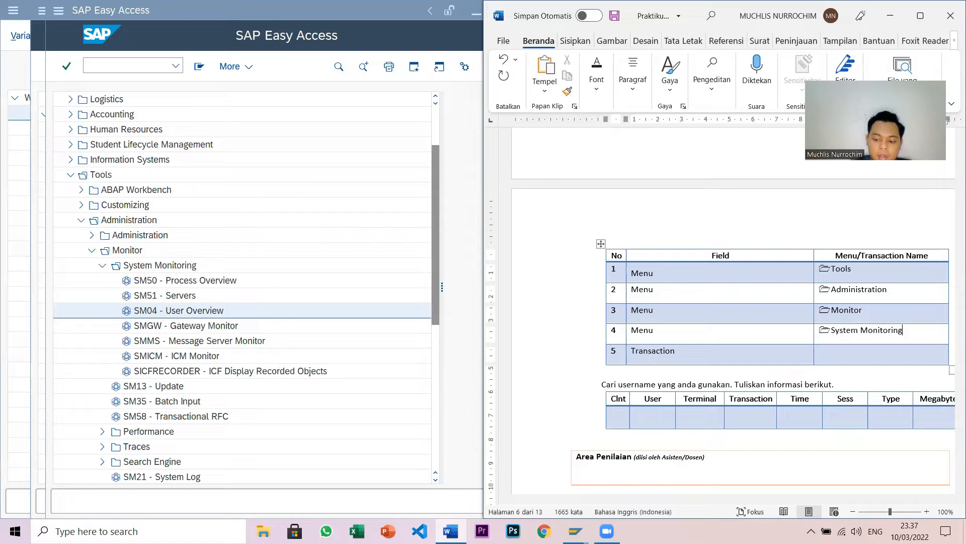
{"action": "type", "text": "User Overview"}
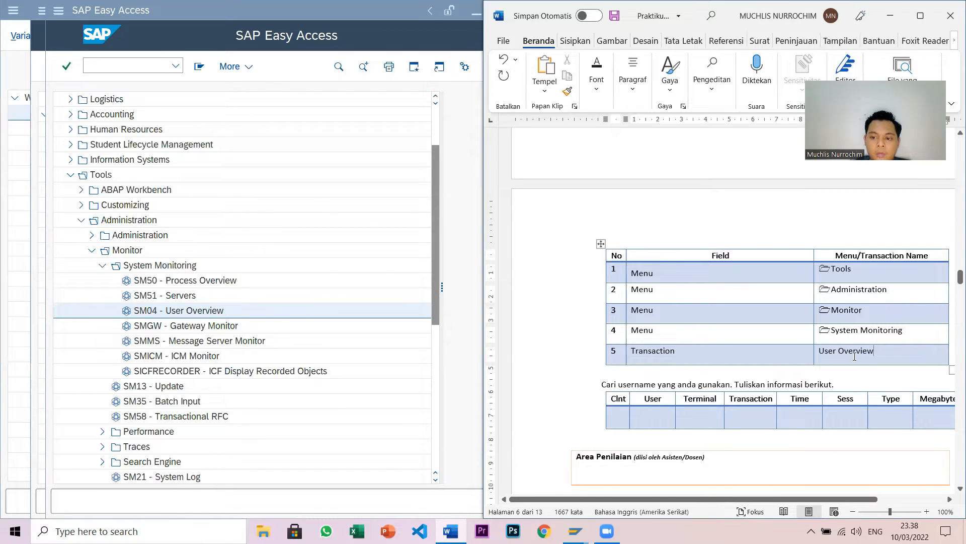
{"action": "scroll", "coordinate": [850, 356], "scroll_direction": "down", "scroll_amount": 3}
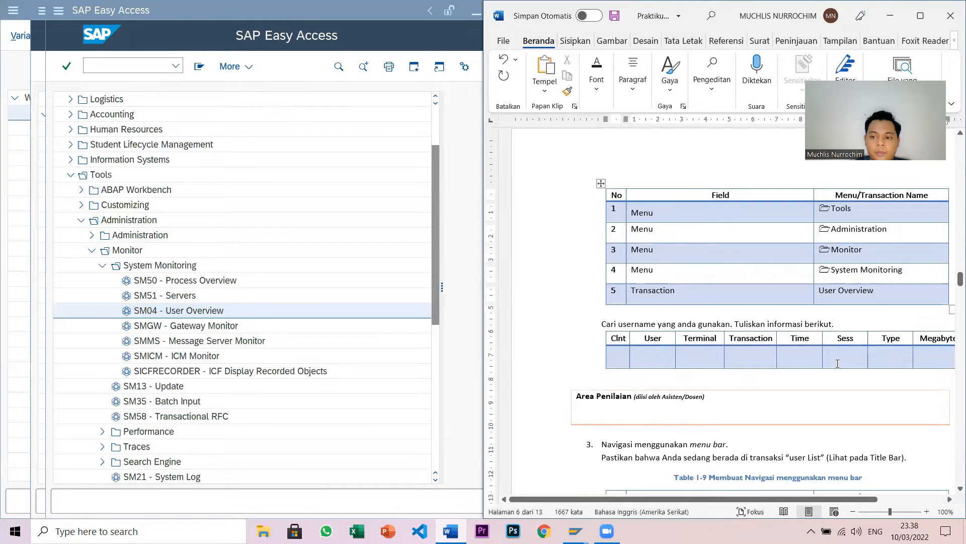
{"action": "scroll", "coordinate": [838, 363], "scroll_direction": "down", "scroll_amount": 6}
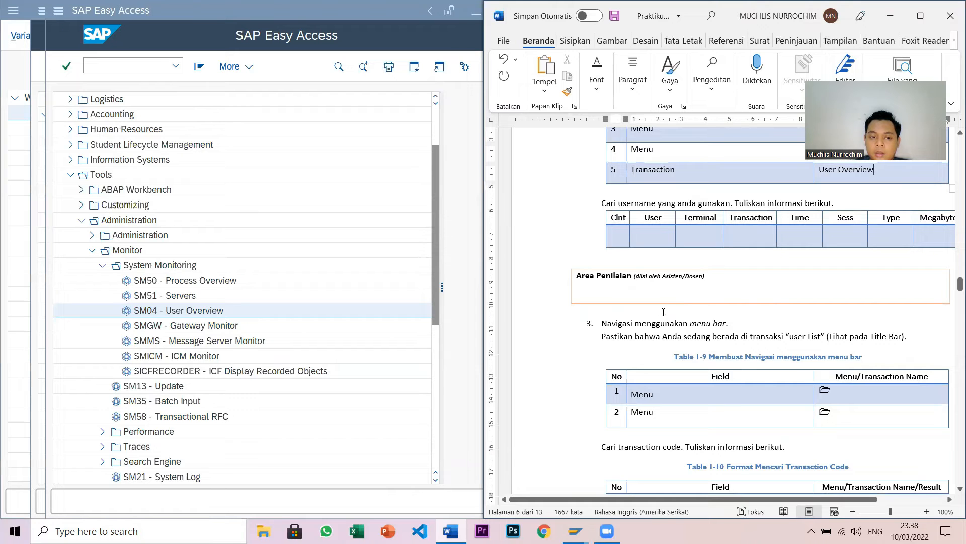
{"action": "scroll", "coordinate": [716, 352], "scroll_direction": "up", "scroll_amount": 7}
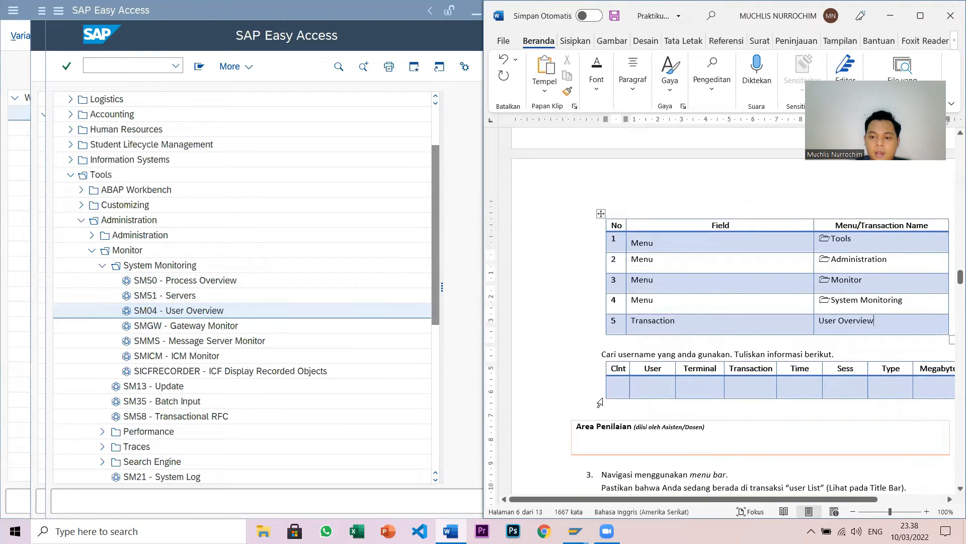
{"action": "scroll", "coordinate": [606, 396], "scroll_direction": "up", "scroll_amount": 5}
{"action": "scroll", "coordinate": [607, 396], "scroll_direction": "up", "scroll_amount": 9}
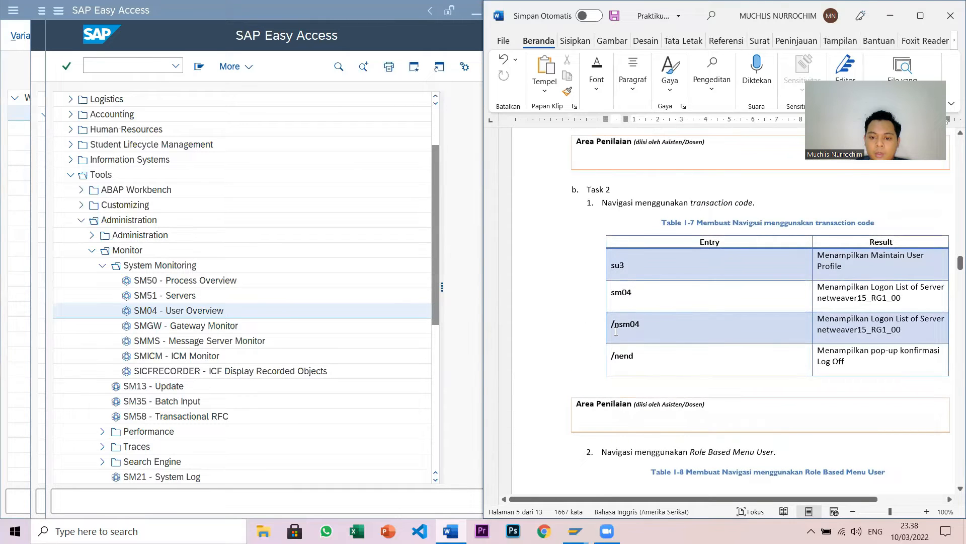
- Open SM04 - User Overview and locate your own session in the 47-logon list
{"action": "scroll", "coordinate": [634, 332], "scroll_direction": "down", "scroll_amount": 20}
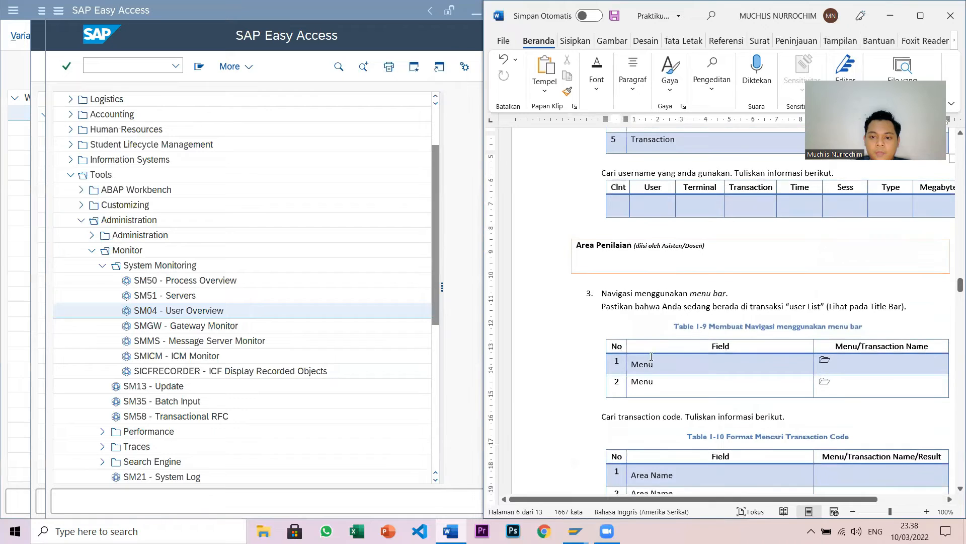
{"action": "scroll", "coordinate": [648, 363], "scroll_direction": "up", "scroll_amount": 3}
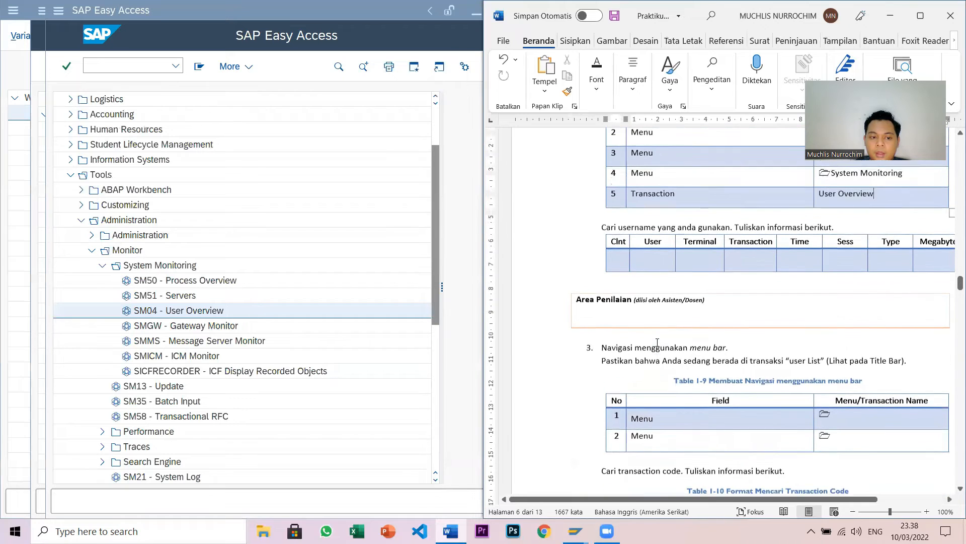
{"action": "double_click", "coordinate": [166, 316]}
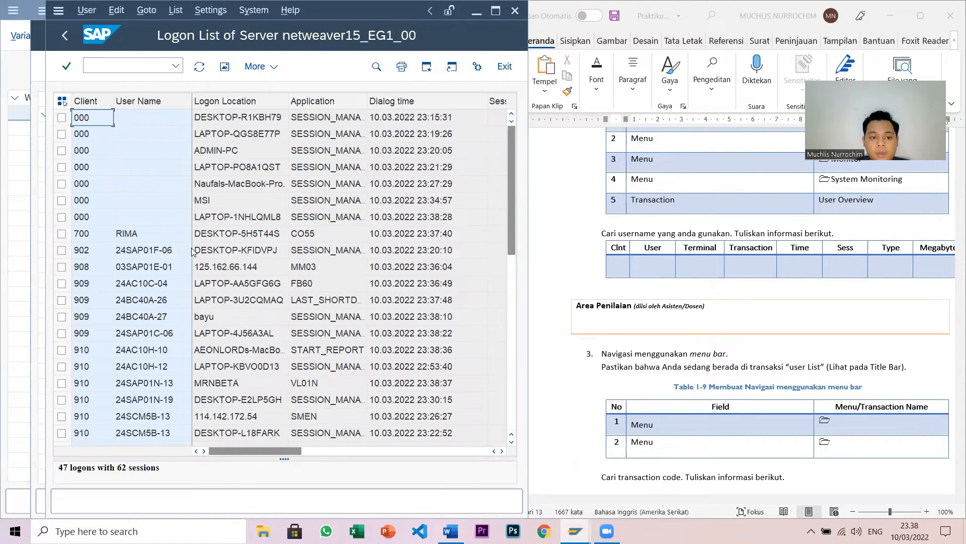
{"action": "scroll", "coordinate": [193, 252], "scroll_direction": "down", "scroll_amount": 3}
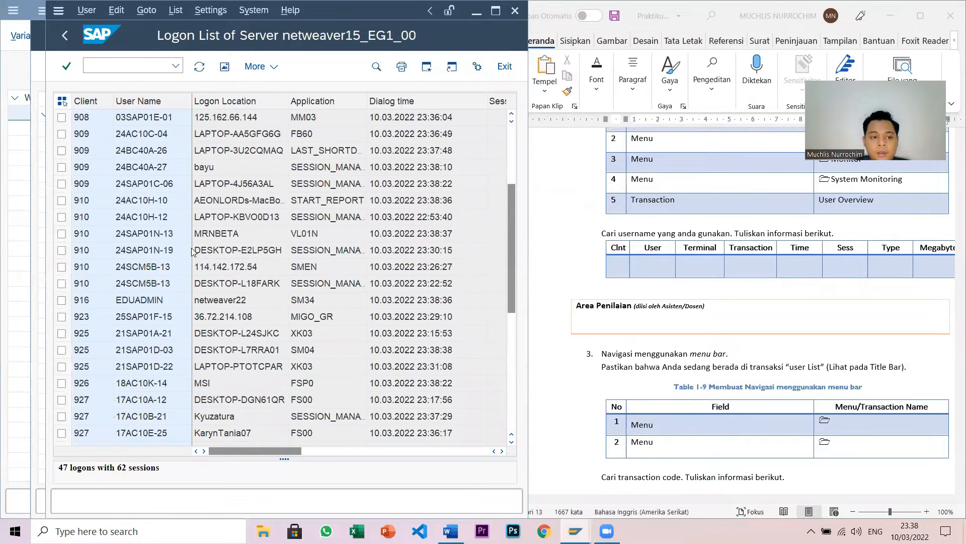
{"action": "scroll", "coordinate": [193, 251], "scroll_direction": "down", "scroll_amount": 1}
{"action": "scroll", "coordinate": [193, 252], "scroll_direction": "down", "scroll_amount": 2}
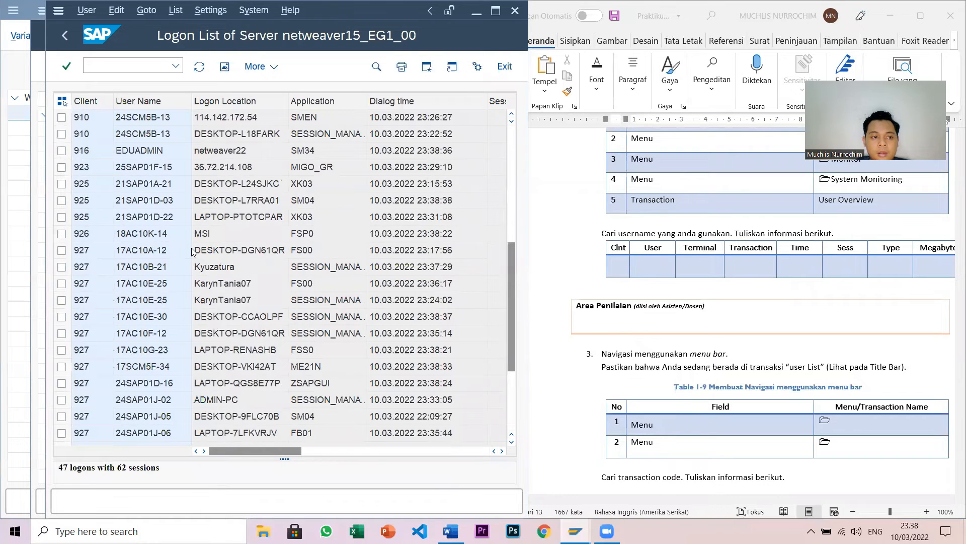
{"action": "scroll", "coordinate": [193, 251], "scroll_direction": "down", "scroll_amount": 2}
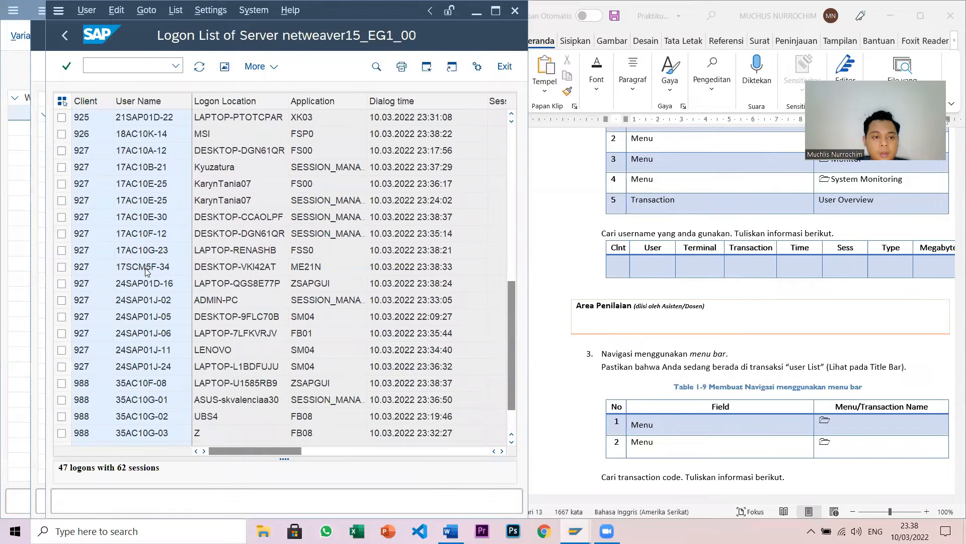
{"action": "scroll", "coordinate": [146, 272], "scroll_direction": "up", "scroll_amount": 2}
{"action": "scroll", "coordinate": [146, 272], "scroll_direction": "down", "scroll_amount": 1}
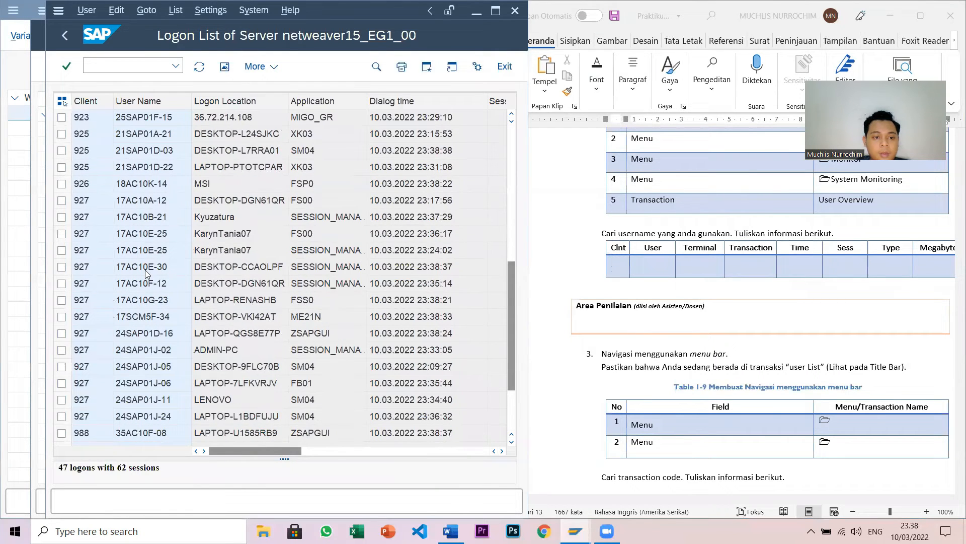
{"action": "scroll", "coordinate": [114, 241], "scroll_direction": "up", "scroll_amount": 1}
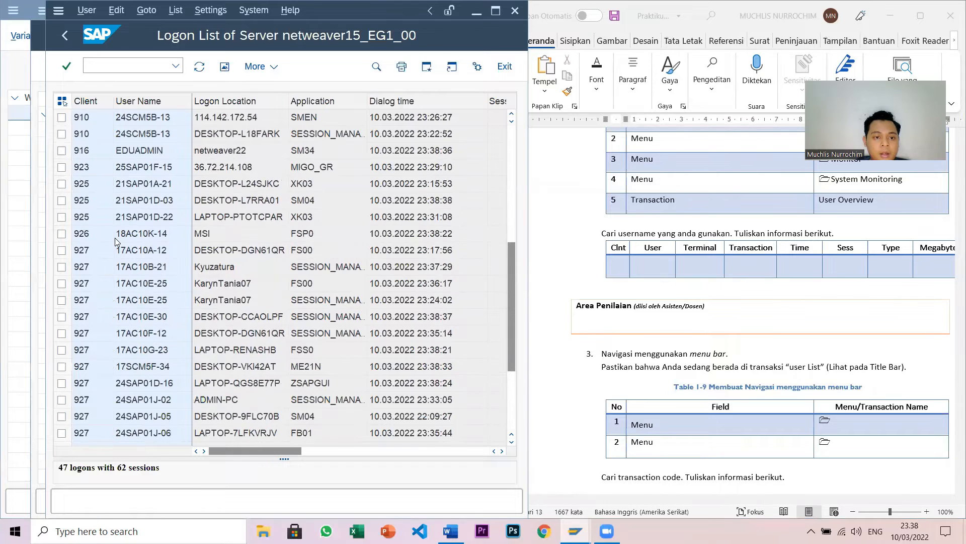
{"action": "left_click", "coordinate": [229, 201]}
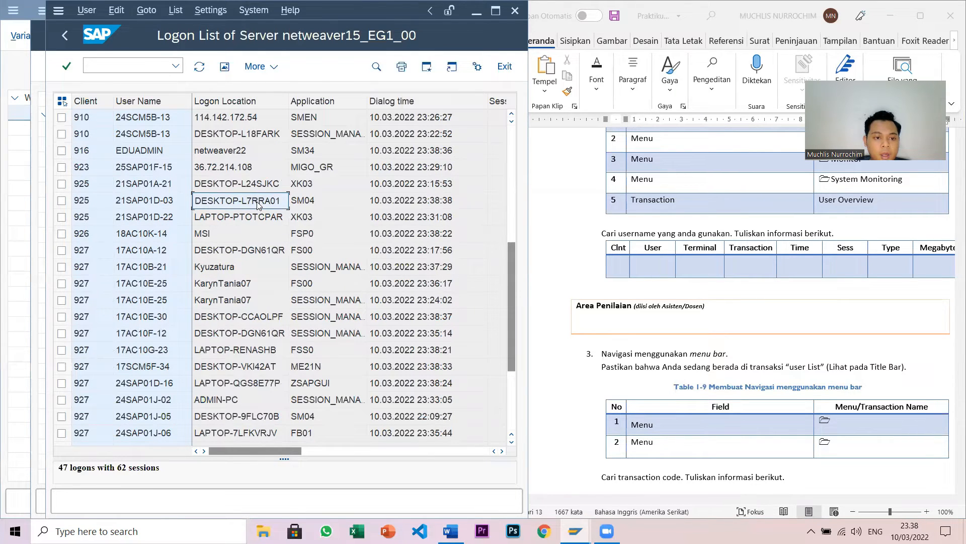
{"action": "left_click", "coordinate": [93, 200]}
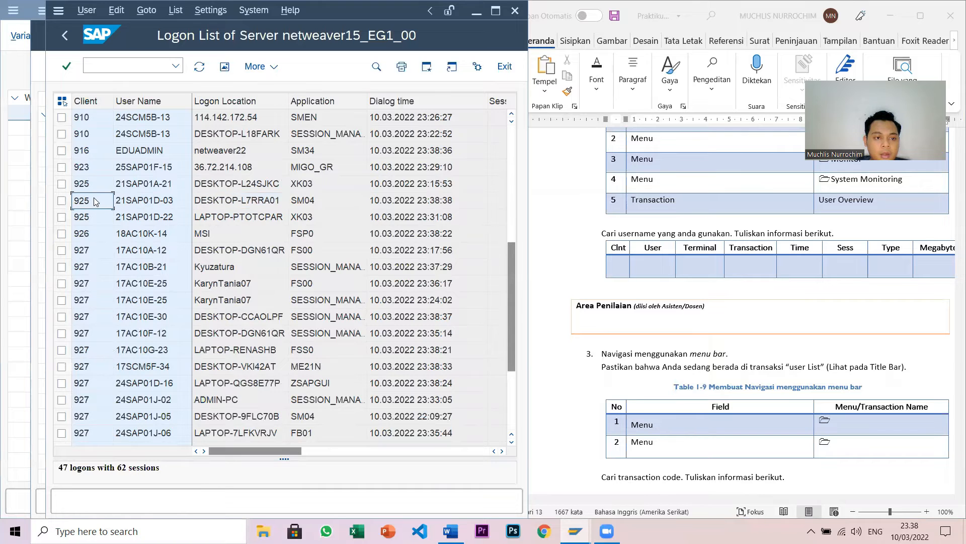
- Fill in client 925, the user ID, terminal DESKTOP-L7RRA01 and transaction SM04
{"action": "left_click", "coordinate": [621, 269]}
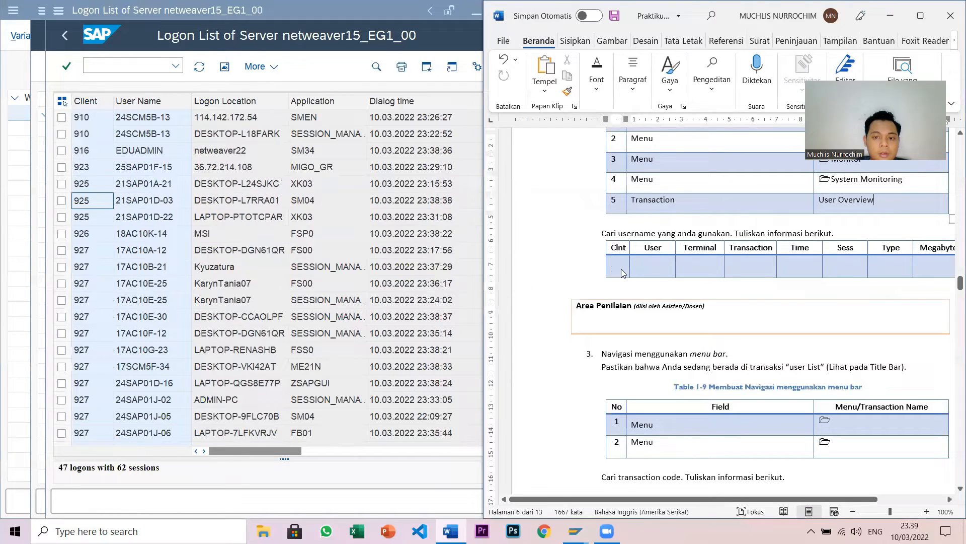
{"action": "type", "text": "92"}
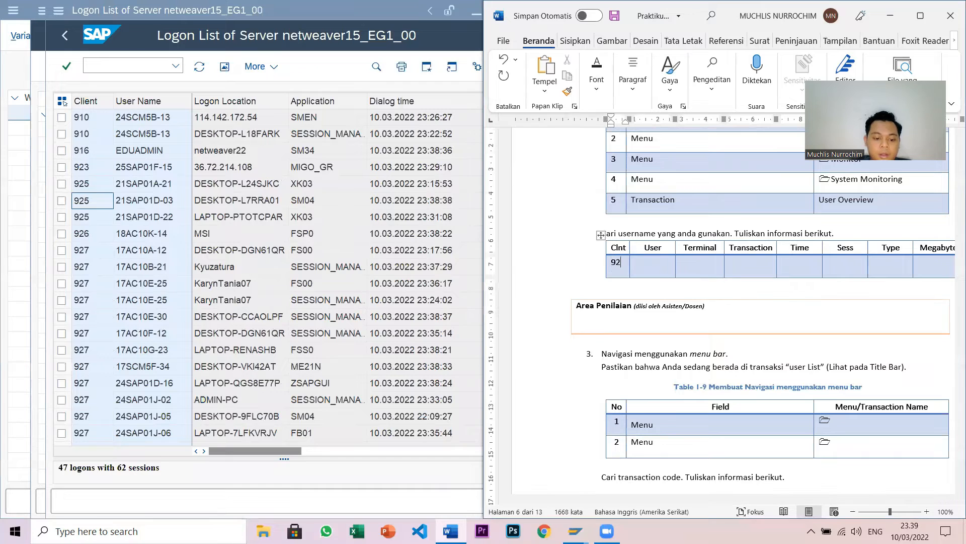
{"action": "type", "text": "5"}
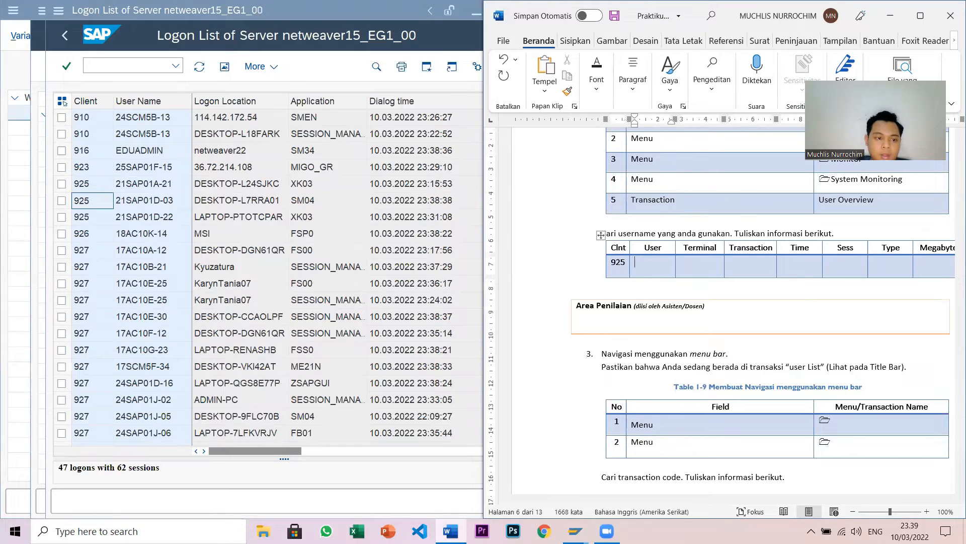
{"action": "type", "text": "21SAP"}
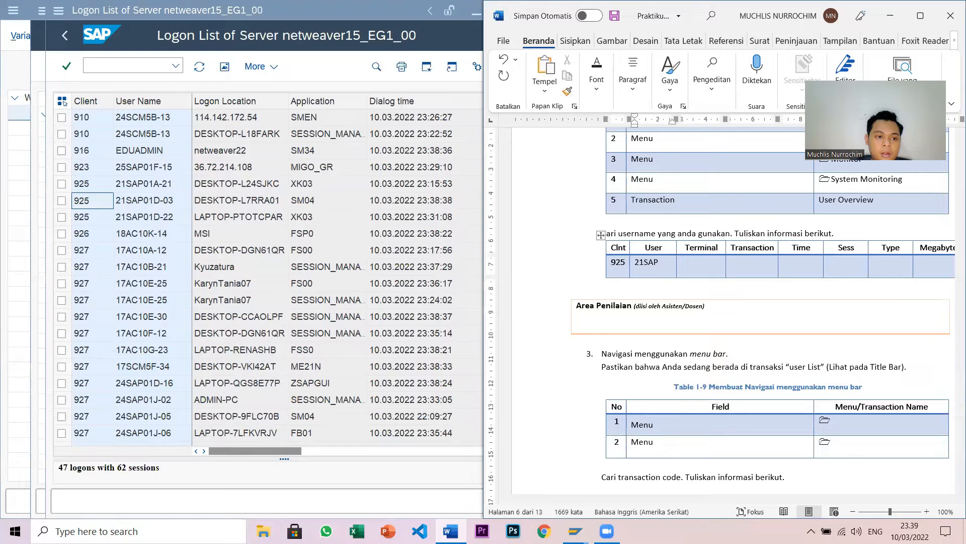
{"action": "type", "text": "01D"}
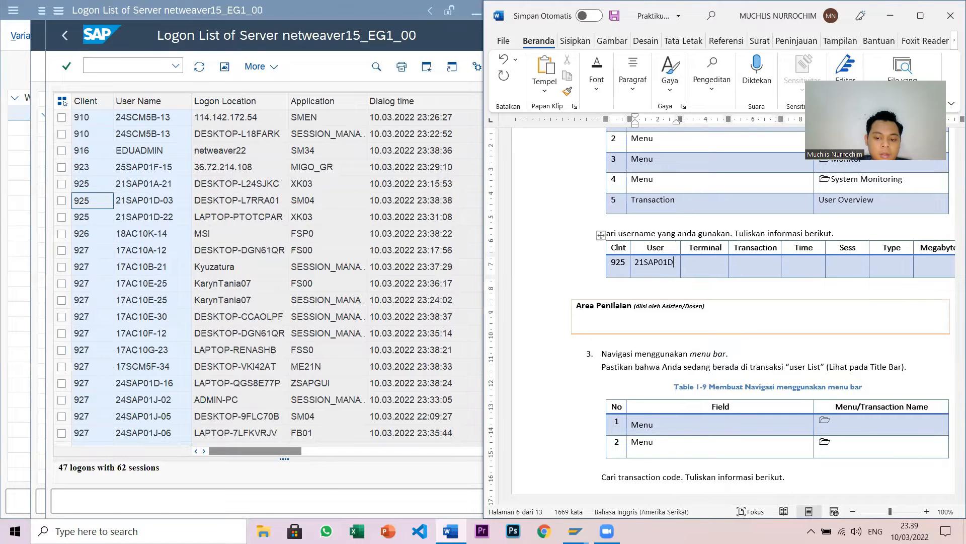
{"action": "type", "text": "-03"}
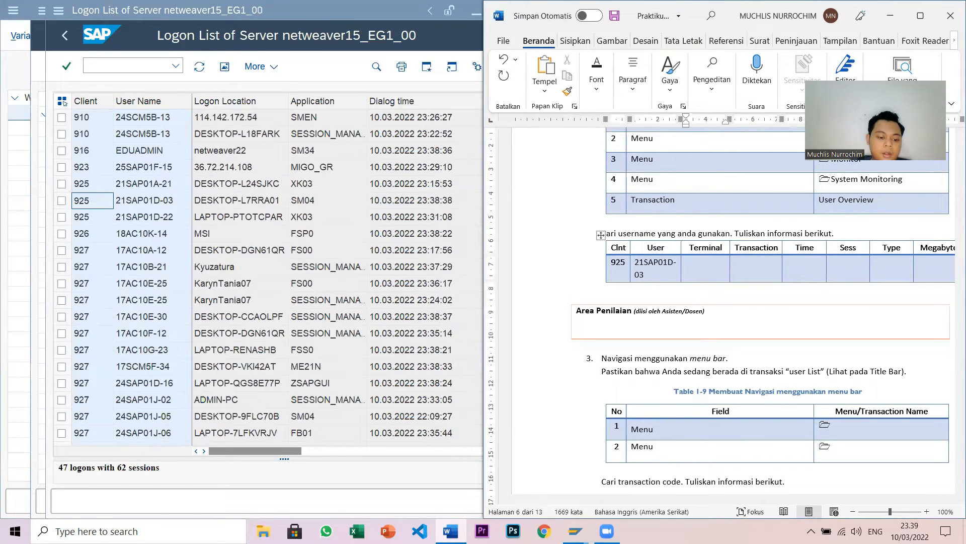
{"action": "key", "text": "Tab"}
{"action": "type", "text": "DESKT"}
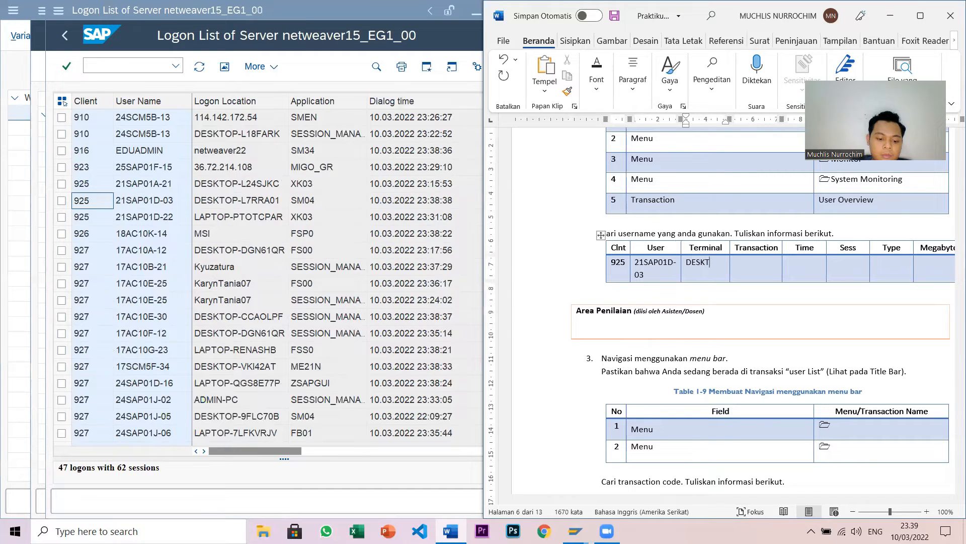
{"action": "type", "text": "OP-"}
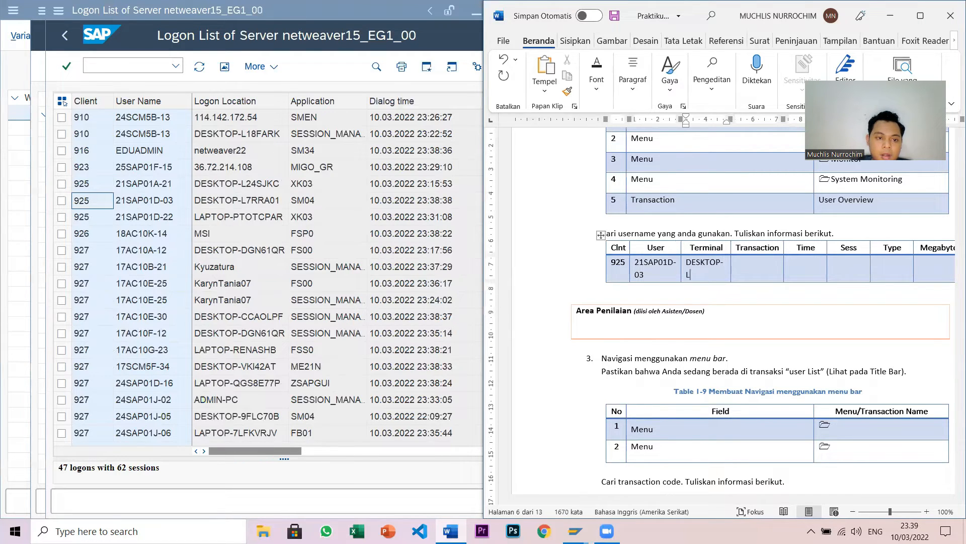
{"action": "type", "text": "L7RRA"}
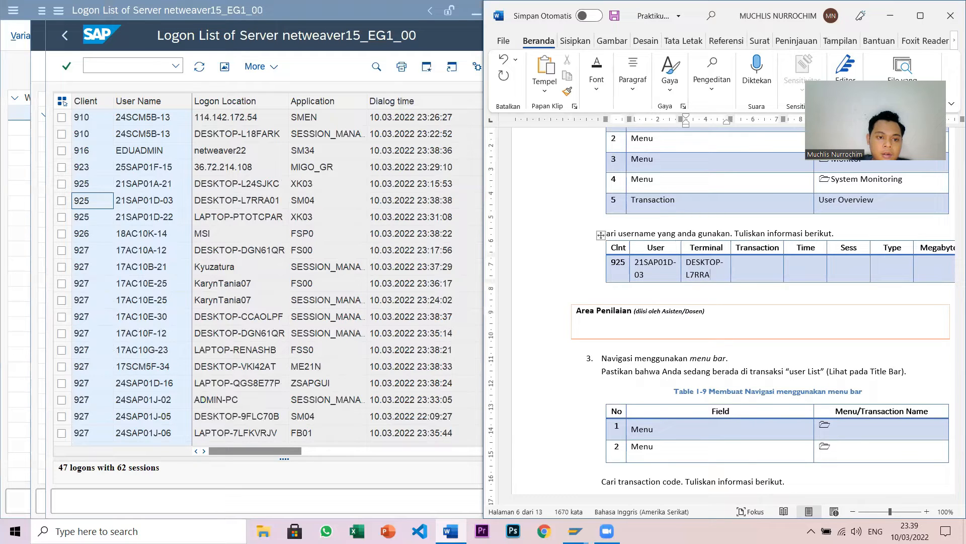
{"action": "type", "text": "01"}
{"action": "key", "text": "Tab"}
{"action": "type", "text": "SM"}
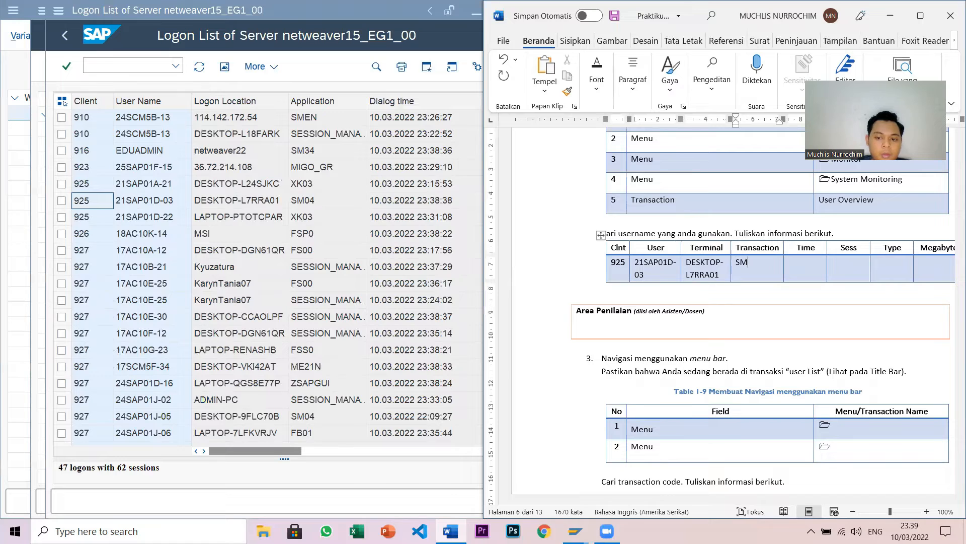
{"action": "type", "text": "04"}
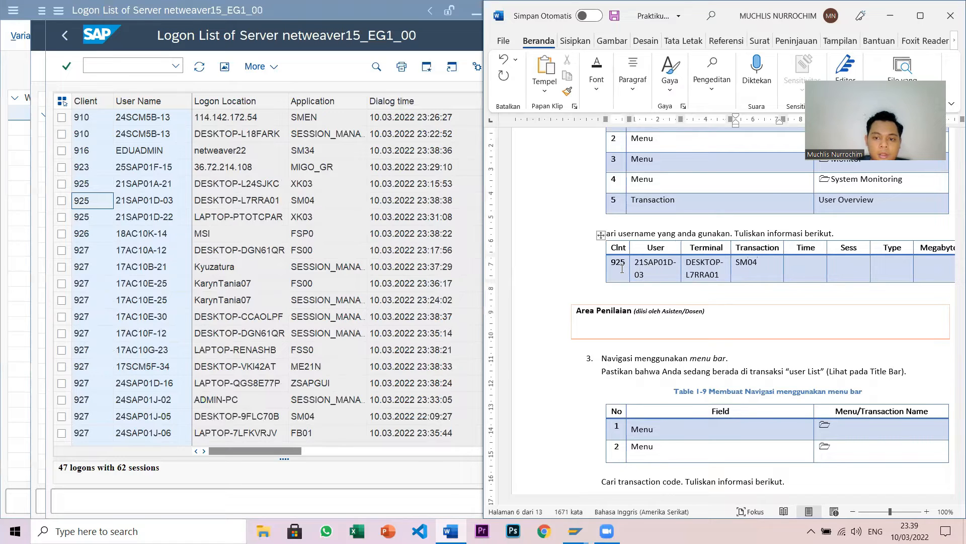
{"action": "key", "text": "Tab"}
- Look up the session's dialog time and enter 10.03.2022 23:38:38 in the Time cell
{"action": "left_click", "coordinate": [378, 200]}
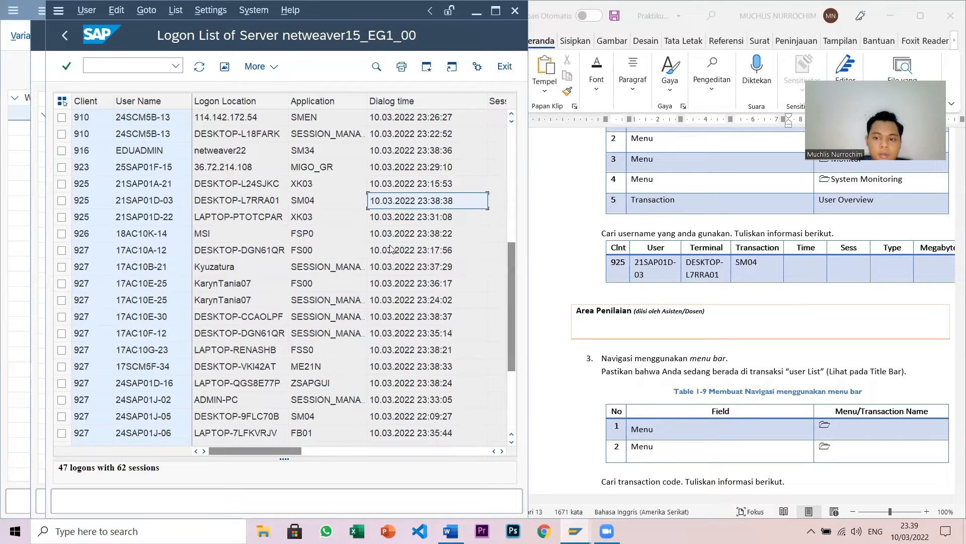
{"action": "left_click", "coordinate": [791, 264]}
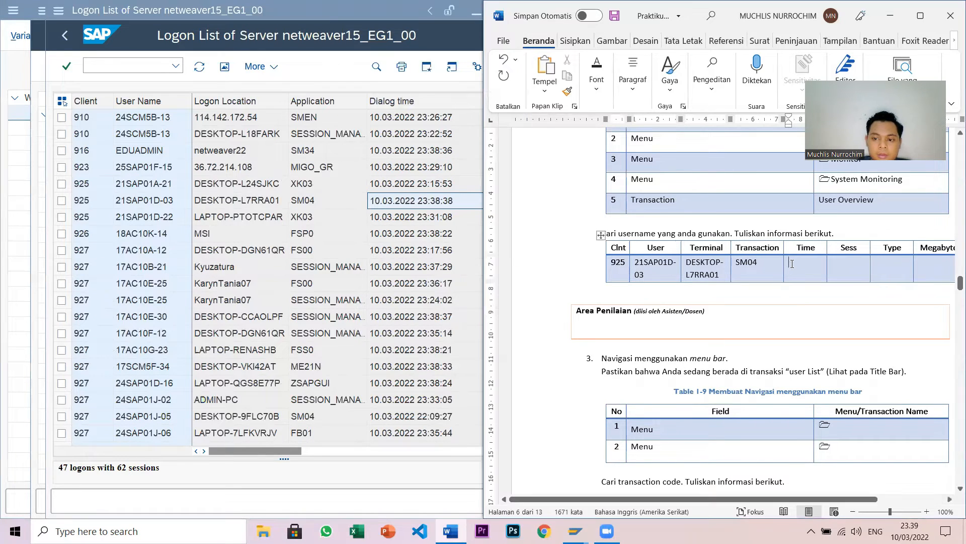
{"action": "type", "text": "10"}
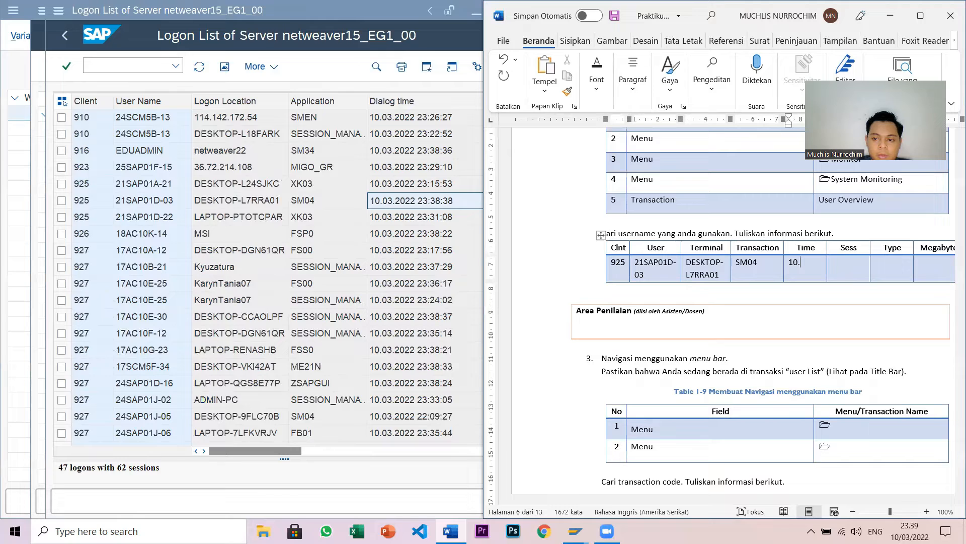
{"action": "type", "text": ".03.2022"}
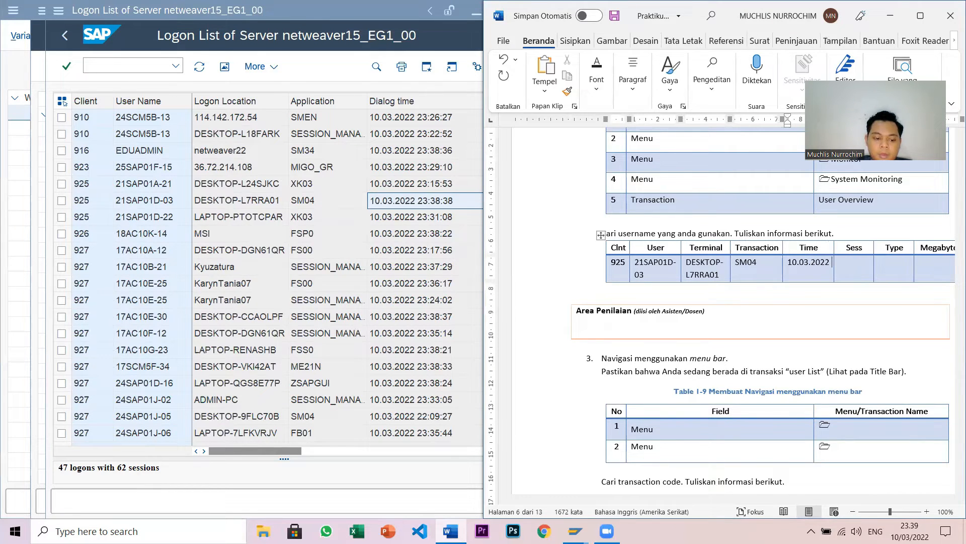
{"action": "type", "text": "23:38:"}
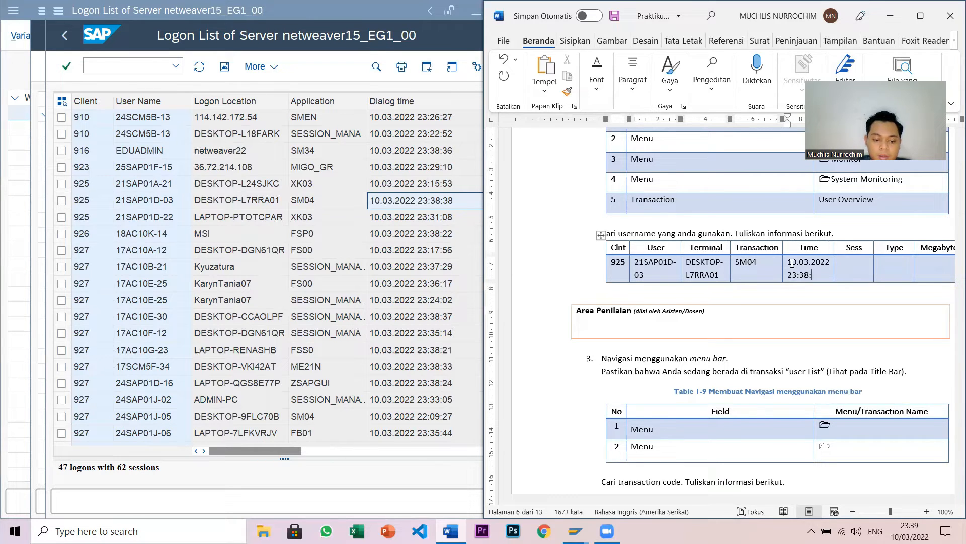
{"action": "type", "text": "38"}
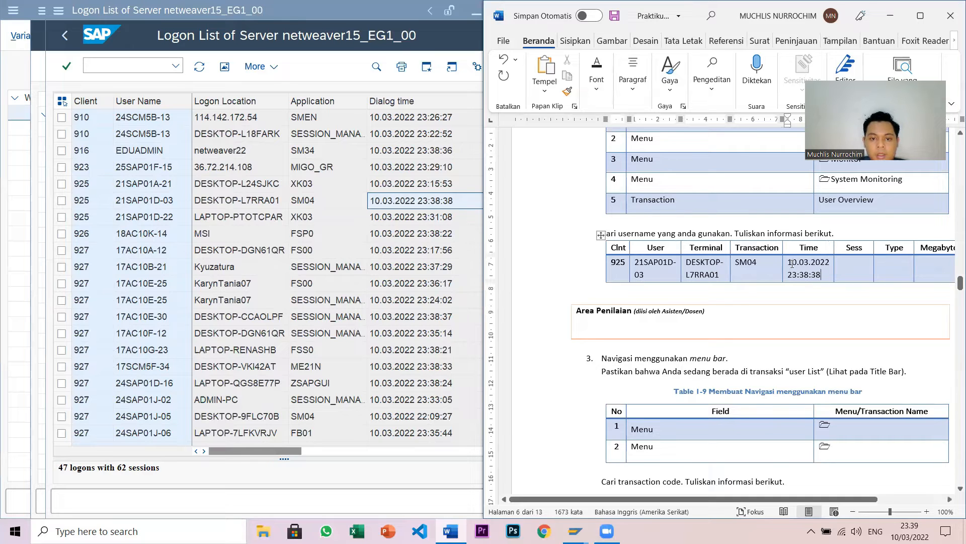
{"action": "left_click", "coordinate": [848, 269]}
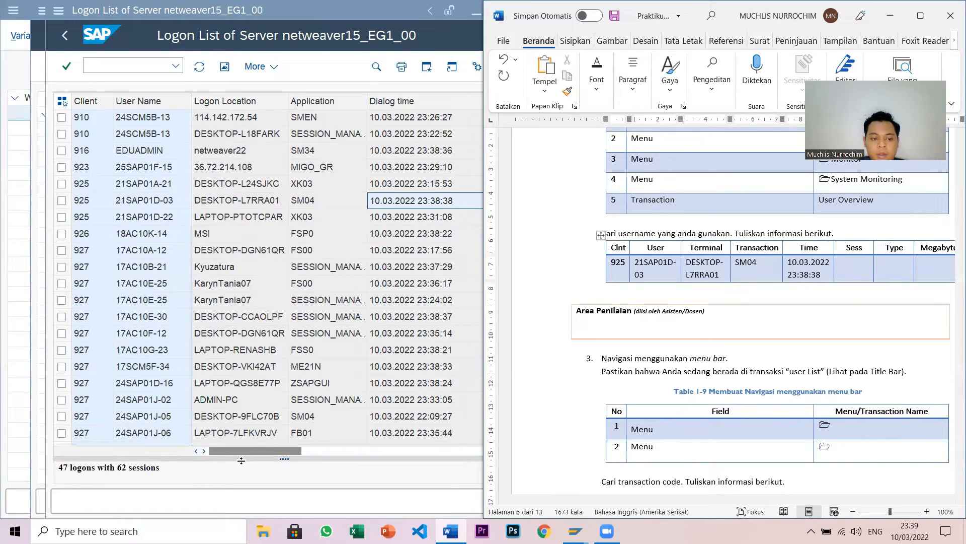
- Check the session's count and type in SM04, entering GUI as the type in Word
{"action": "left_click", "coordinate": [218, 447]}
{"action": "left_click_drag", "start_coordinate": [239, 450], "coordinate": [300, 452]}
{"action": "left_click", "coordinate": [331, 201]}
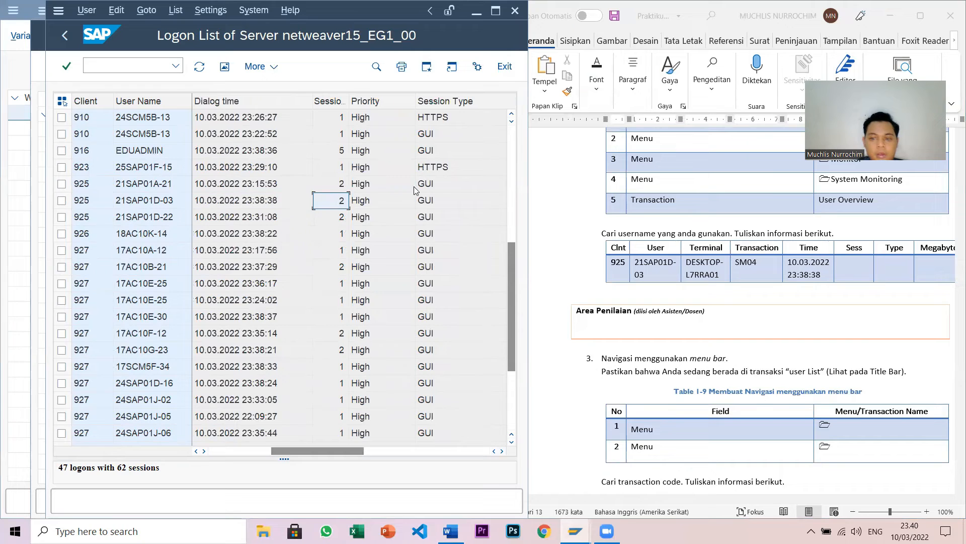
{"action": "left_click", "coordinate": [844, 263]}
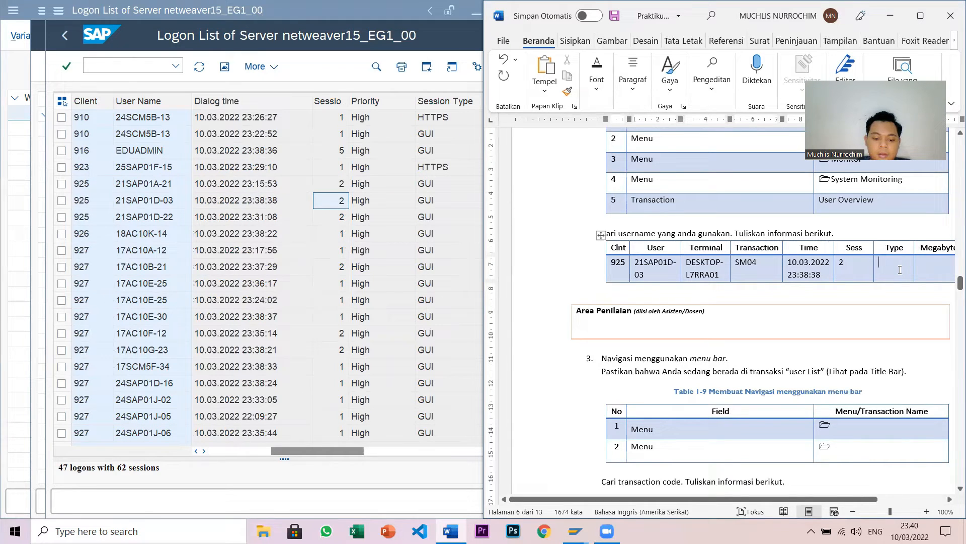
{"action": "type", "text": "GUI"}
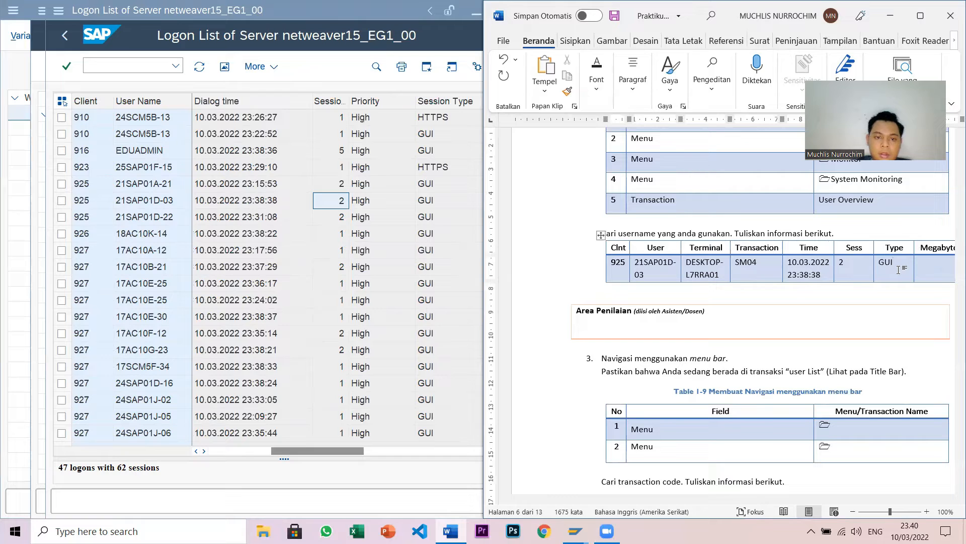
- Find the session's memory value and enter 21.031 in the Megabyte cell
{"action": "left_click", "coordinate": [326, 455]}
{"action": "left_click_drag", "start_coordinate": [340, 450], "coordinate": [372, 449]}
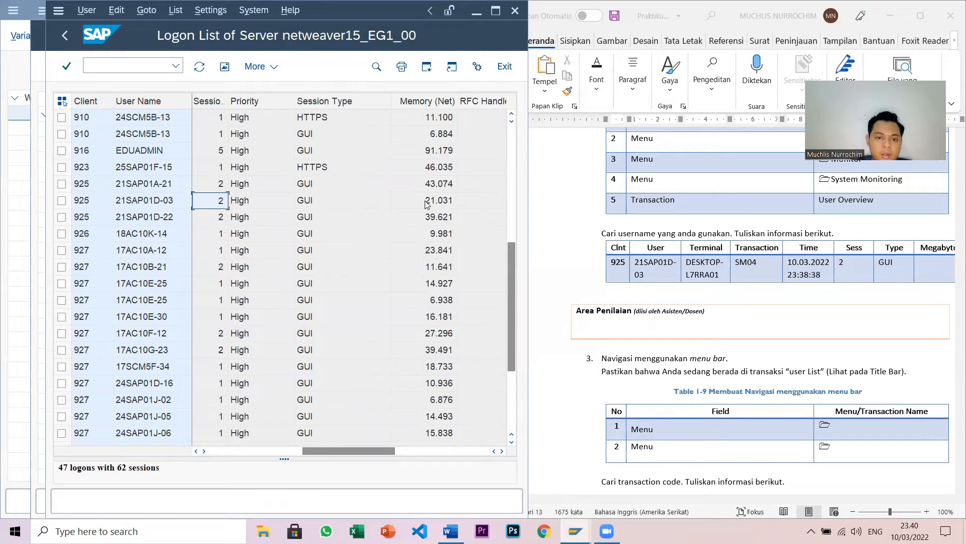
{"action": "left_click", "coordinate": [266, 198]}
{"action": "left_click", "coordinate": [322, 200]}
{"action": "left_click", "coordinate": [427, 201]}
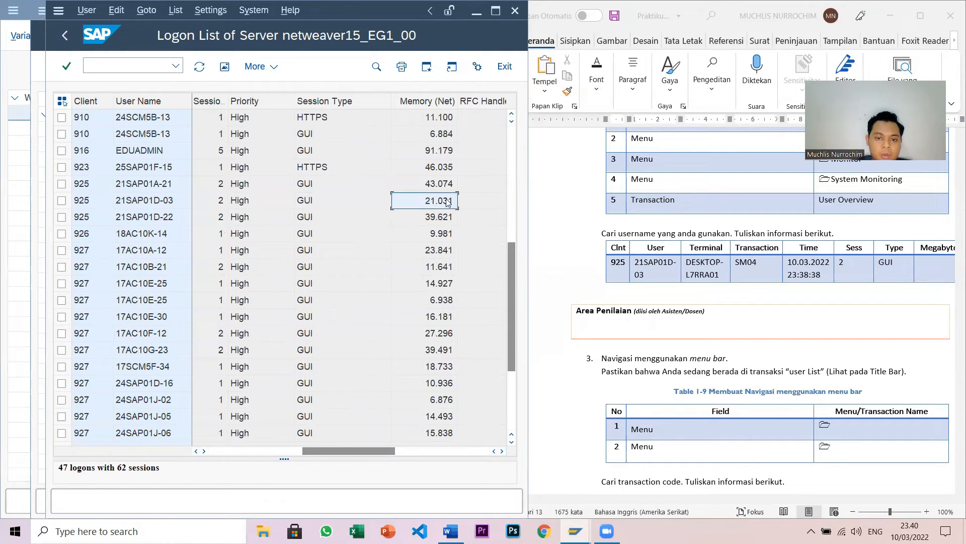
{"action": "left_click", "coordinate": [919, 259]}
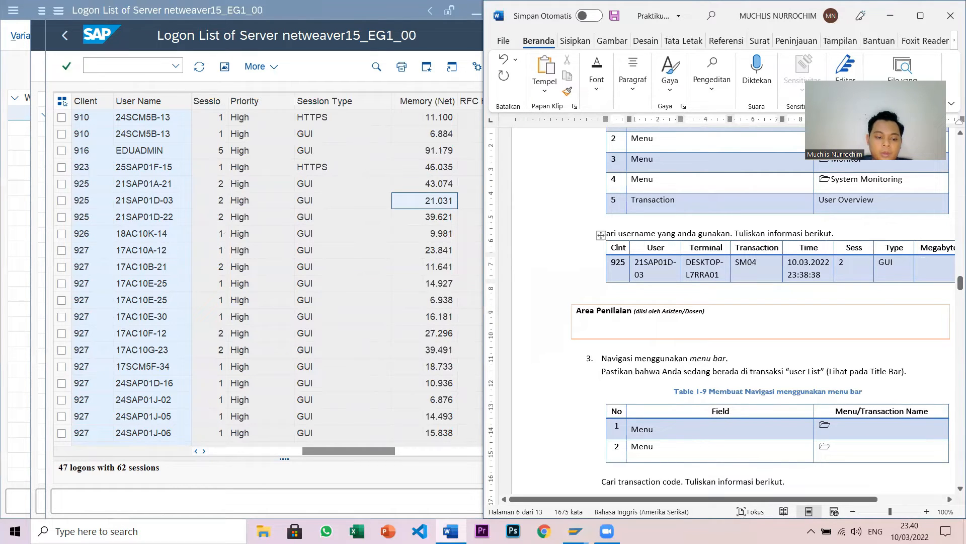
{"action": "type", "text": "21"}
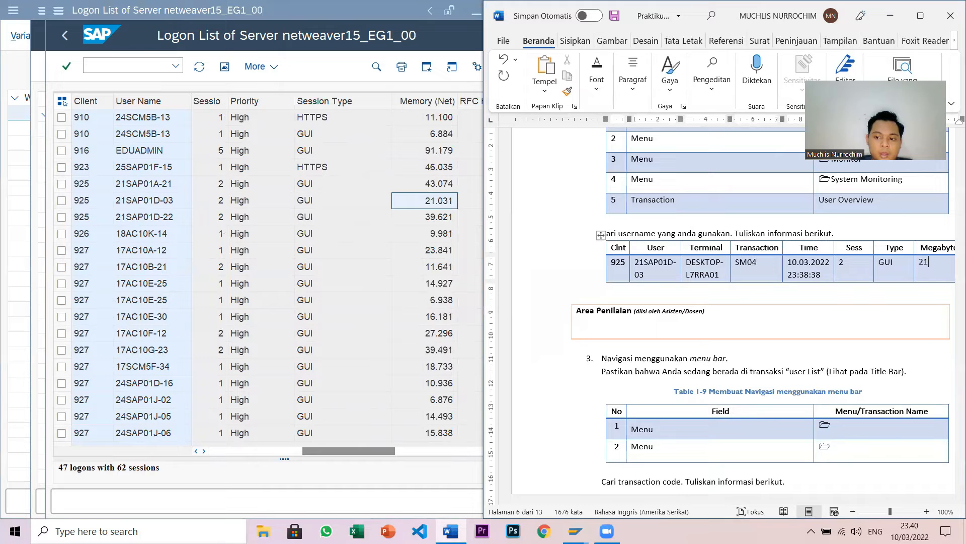
{"action": "type", "text": ".031"}
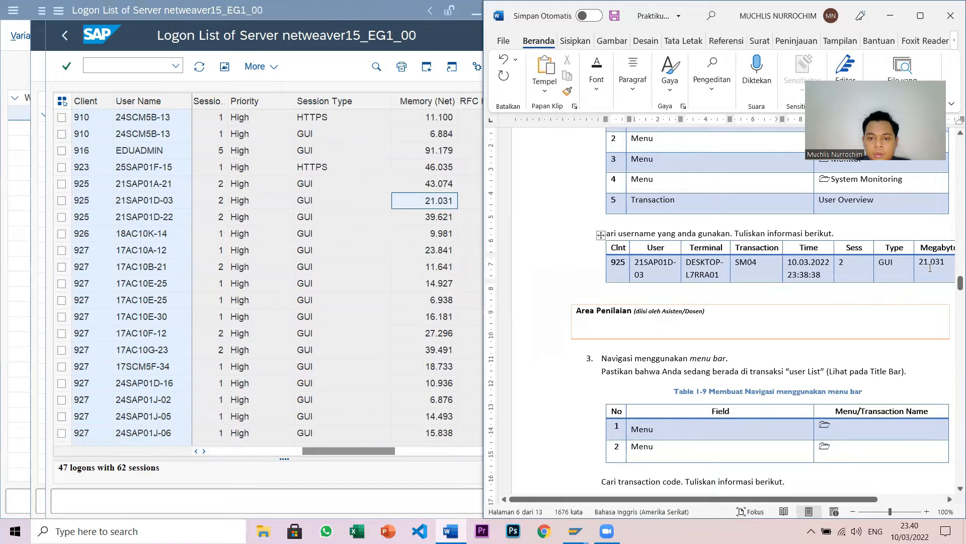
{"action": "scroll", "coordinate": [930, 268], "scroll_direction": "down", "scroll_amount": 3}
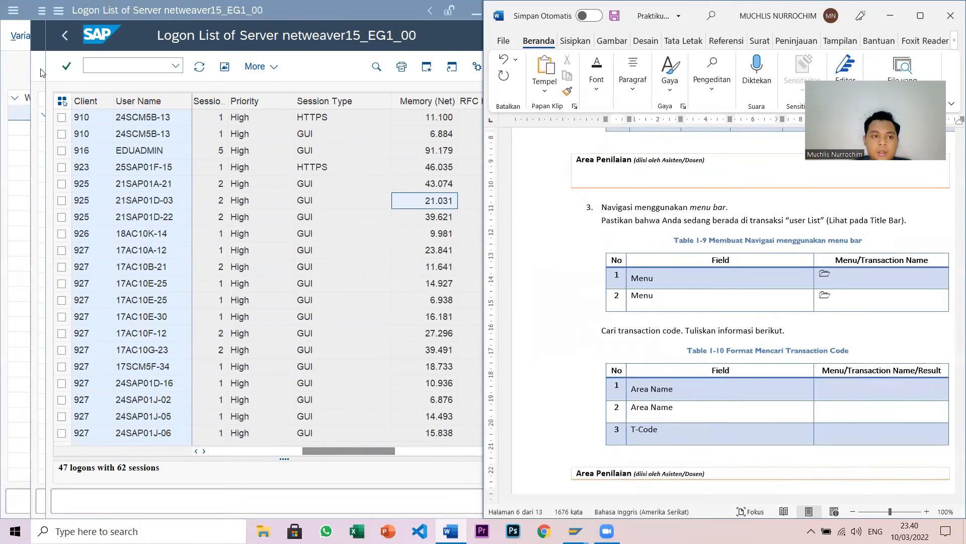
- Return to SAP Easy Access and collapse System Monitoring, Monitor, Administration and Tools
{"action": "left_click", "coordinate": [64, 36]}
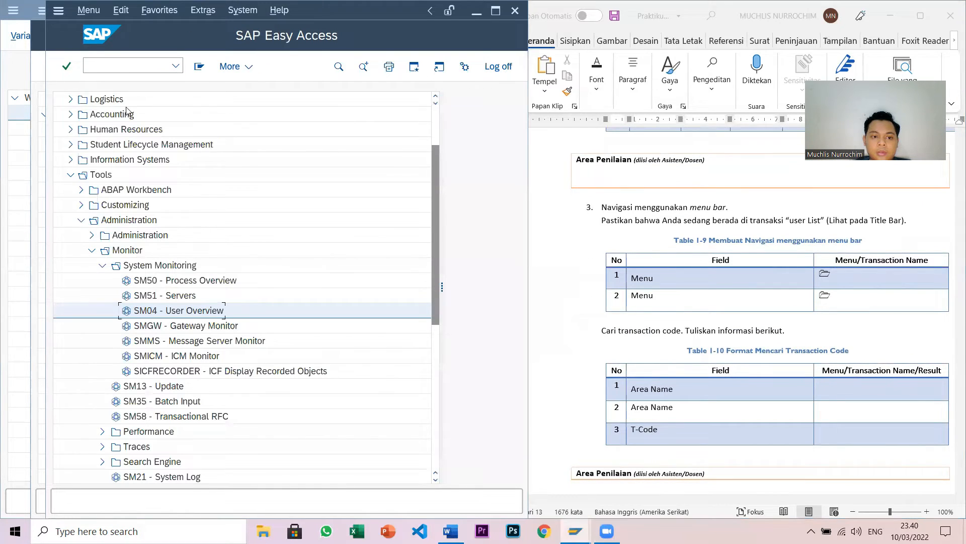
{"action": "left_click", "coordinate": [103, 264]}
{"action": "left_click", "coordinate": [92, 251]}
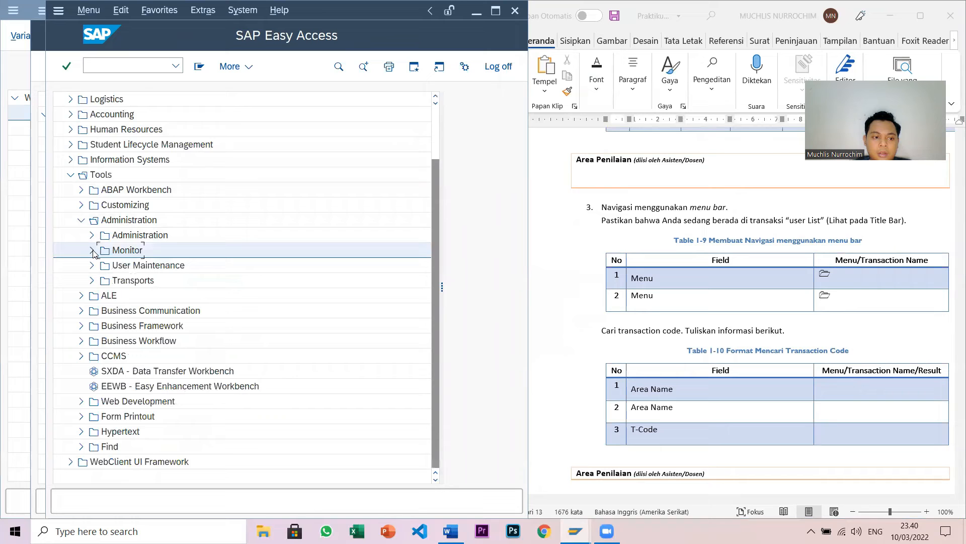
{"action": "left_click", "coordinate": [81, 220]}
{"action": "left_click", "coordinate": [70, 235]}
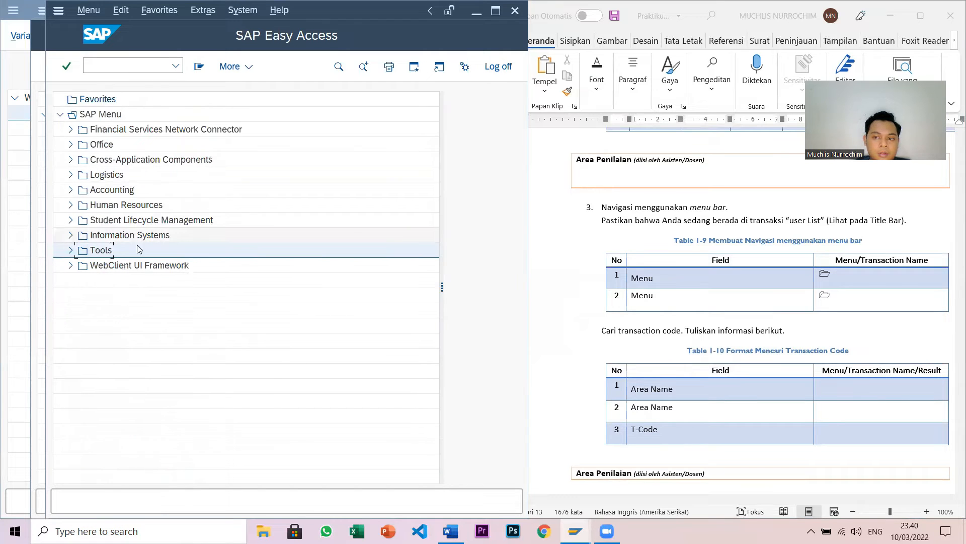
{"action": "scroll", "coordinate": [670, 331], "scroll_direction": "down", "scroll_amount": 1}
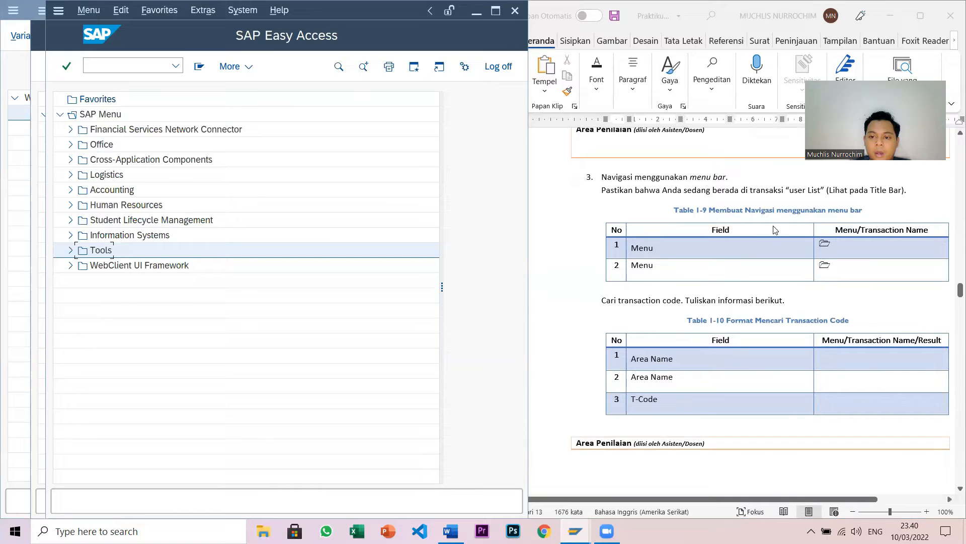
- Enter Favorites and SAP Menu into rows 1 and 2 of Table 1-9
{"action": "left_click", "coordinate": [813, 249]}
{"action": "left_click", "coordinate": [853, 243]}
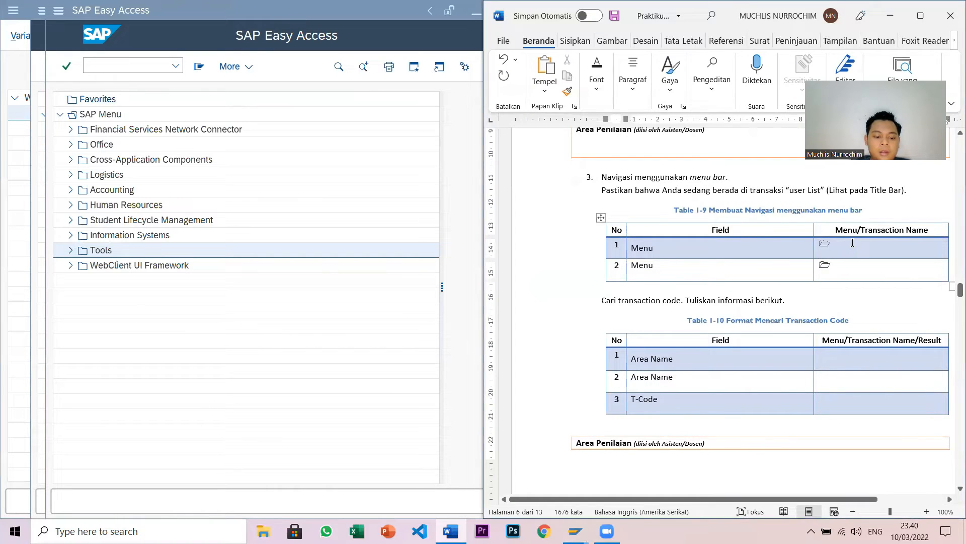
{"action": "type", "text": "Favorites"}
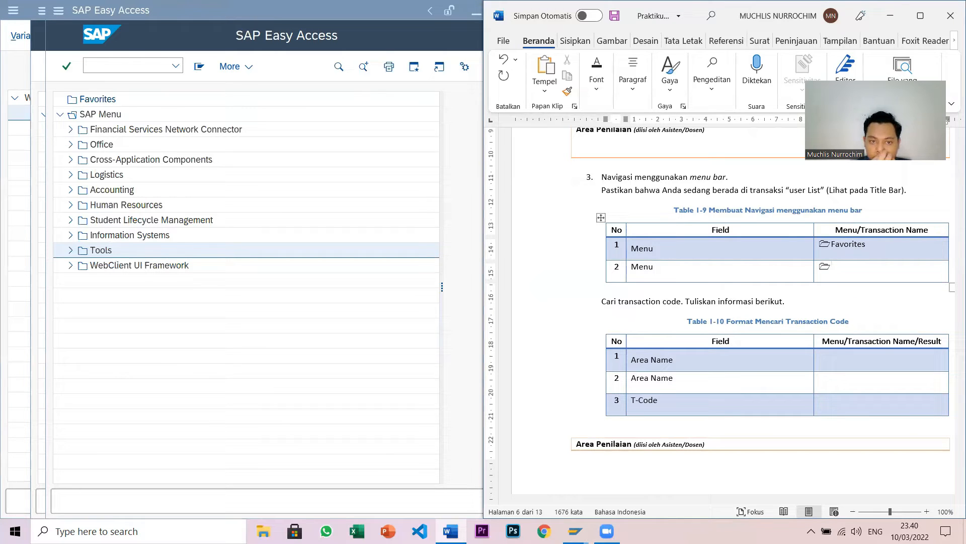
{"action": "type", "text": "SAP"}
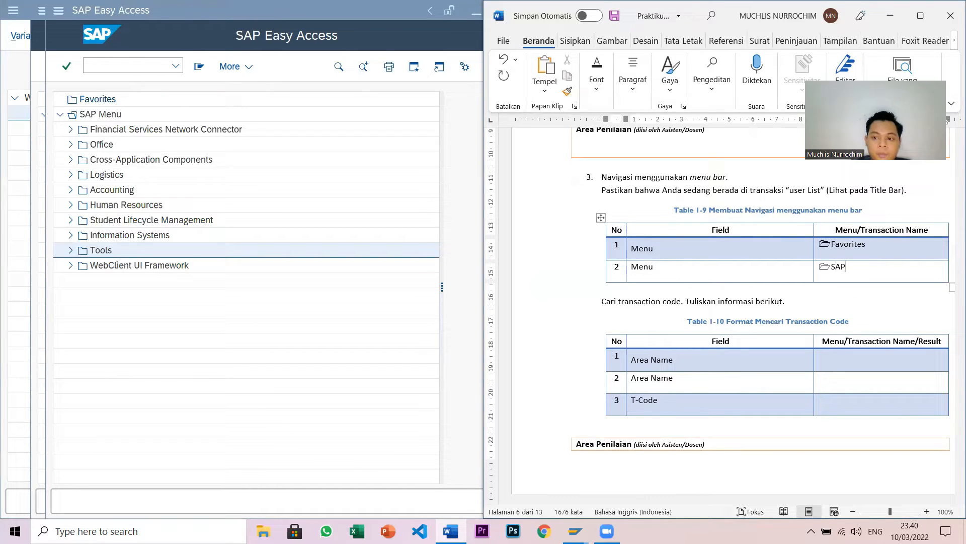
{"action": "type", "text": " Menu"}
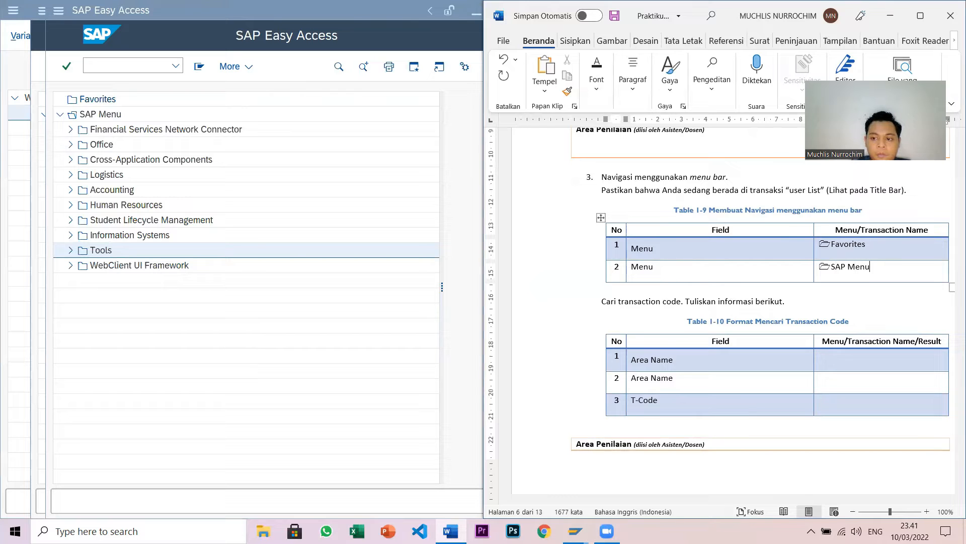
{"action": "scroll", "coordinate": [844, 264], "scroll_direction": "down", "scroll_amount": 3}
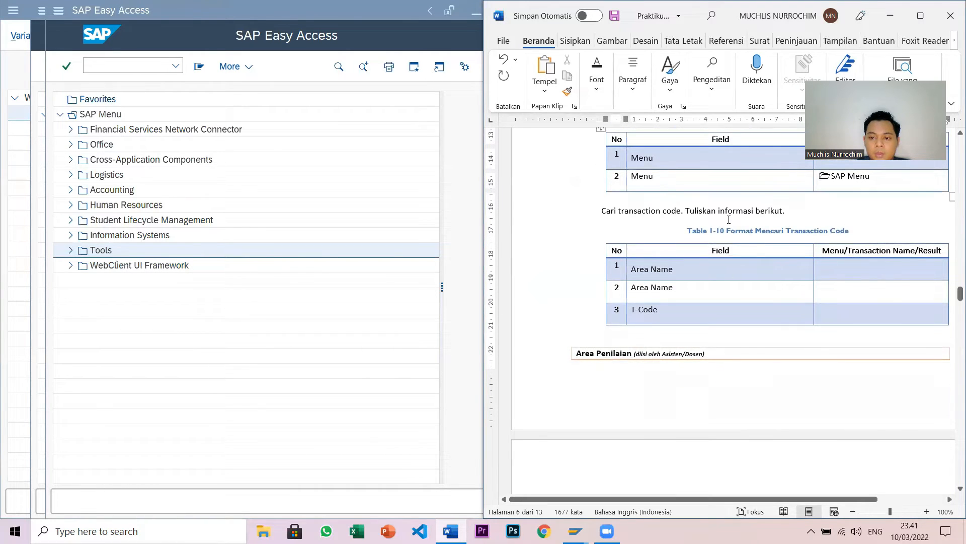
{"action": "scroll", "coordinate": [749, 243], "scroll_direction": "down", "scroll_amount": 1}
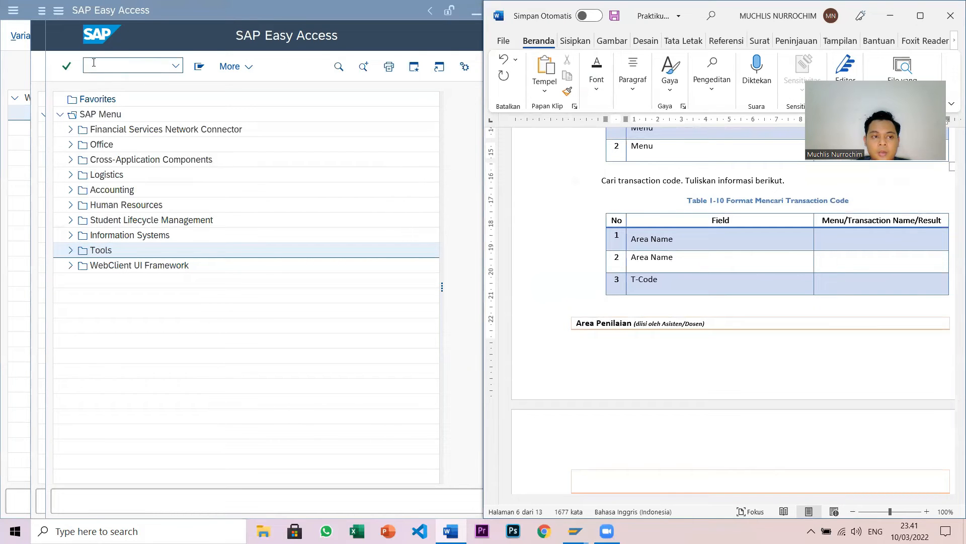
{"action": "scroll", "coordinate": [701, 315], "scroll_direction": "up", "scroll_amount": 20}
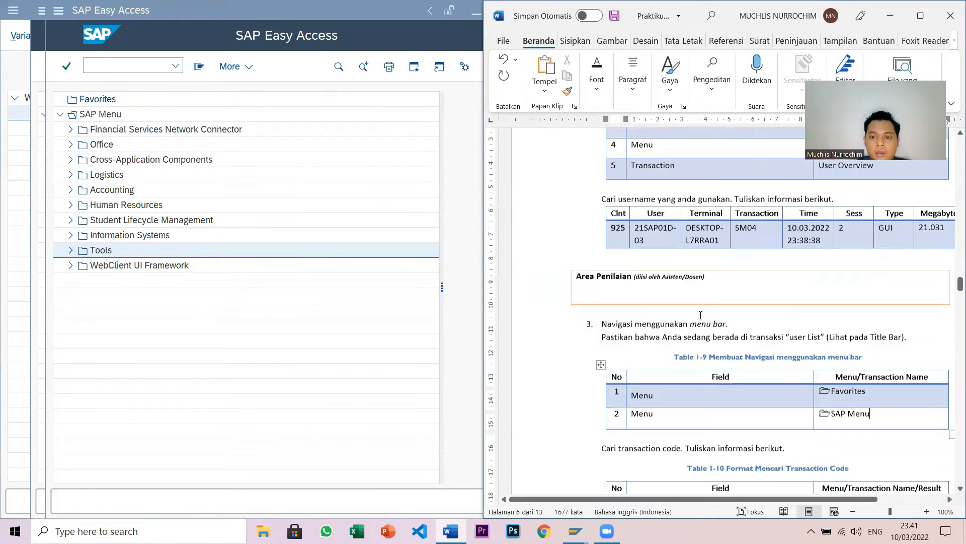
{"action": "scroll", "coordinate": [701, 315], "scroll_direction": "up", "scroll_amount": 8}
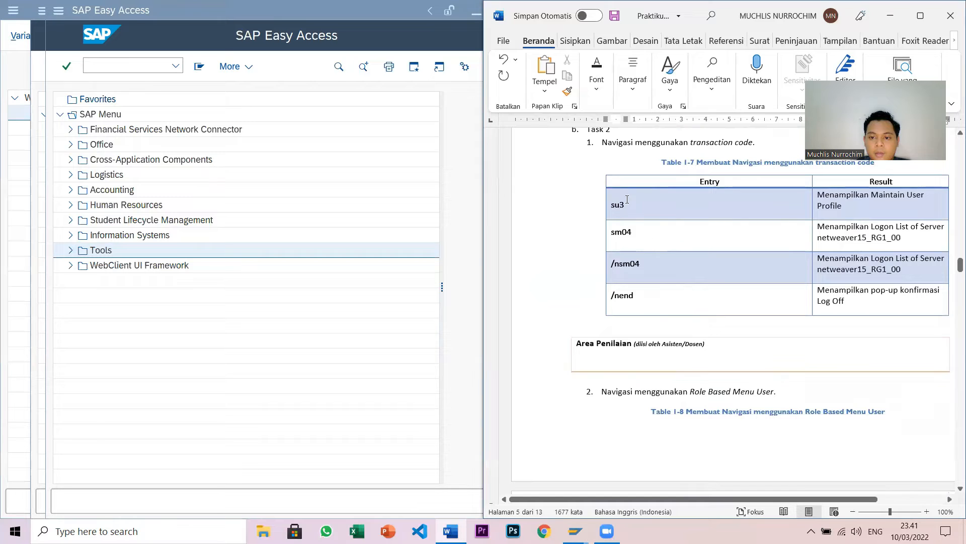
{"action": "scroll", "coordinate": [644, 250], "scroll_direction": "down", "scroll_amount": 20}
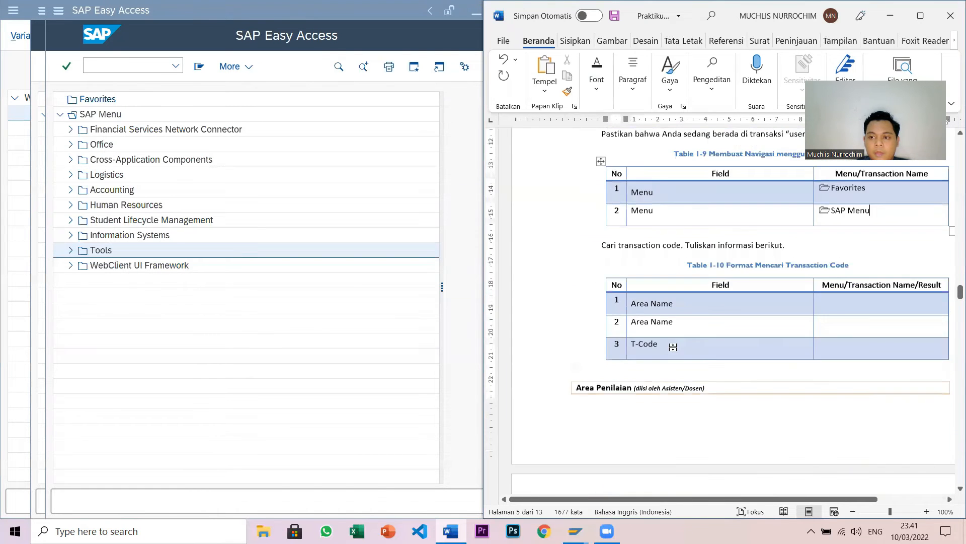
{"action": "scroll", "coordinate": [674, 347], "scroll_direction": "down", "scroll_amount": 4}
{"action": "scroll", "coordinate": [674, 343], "scroll_direction": "up", "scroll_amount": 9}
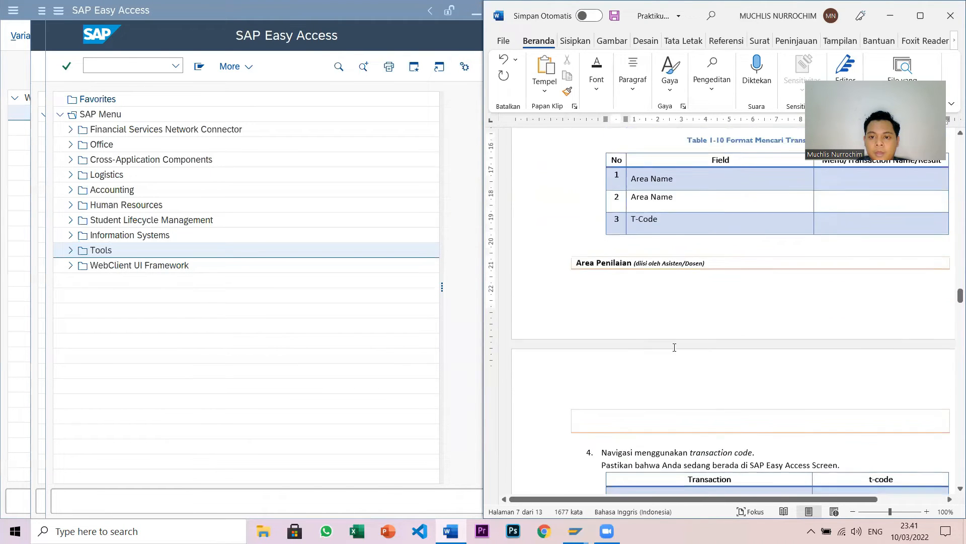
- Open SE11 and display database table TSTCT
{"action": "left_click", "coordinate": [128, 66]}
{"action": "type", "text": "SE11"}
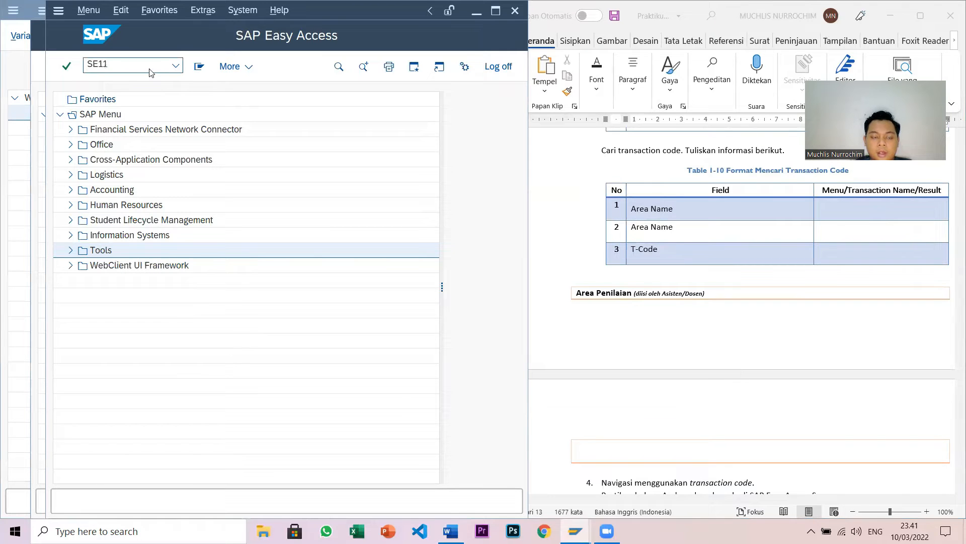
{"action": "key", "text": "Return"}
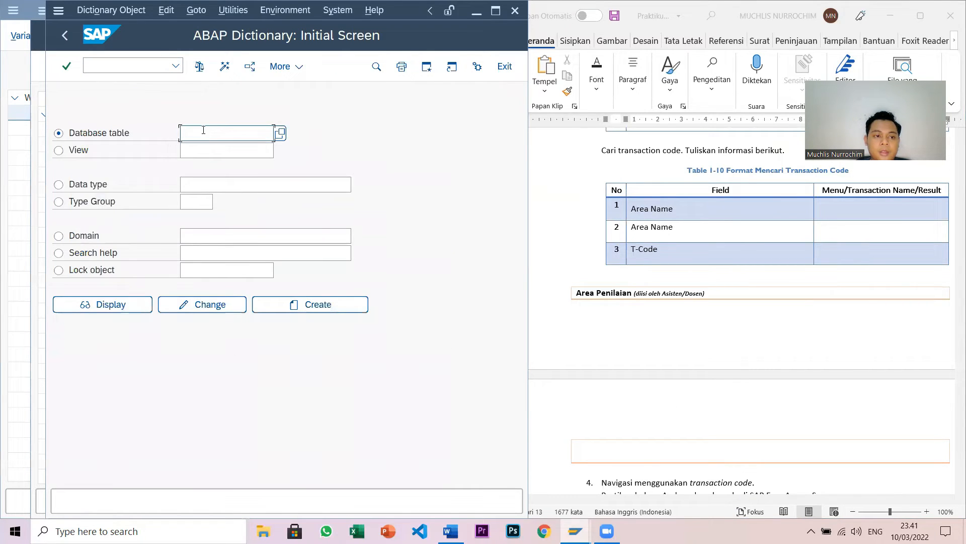
{"action": "type", "text": "T"}
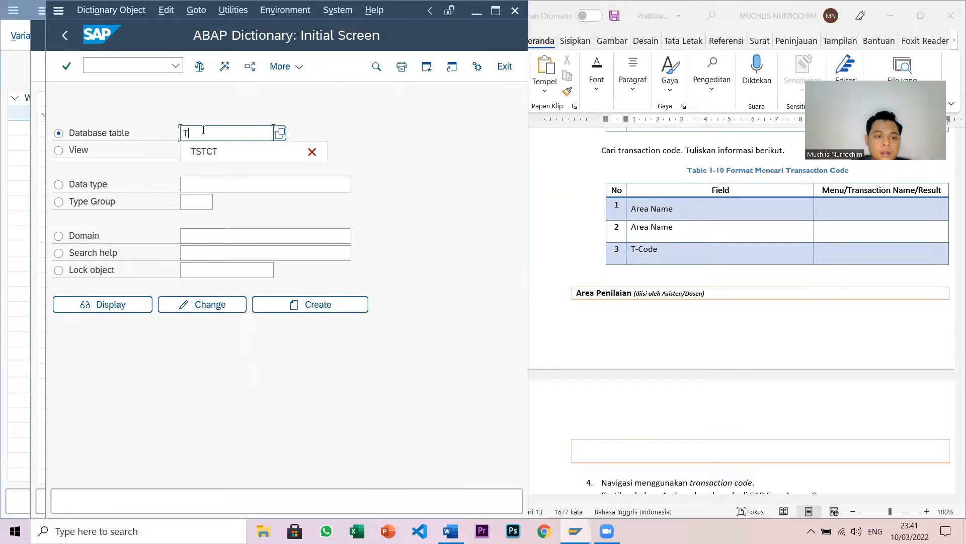
{"action": "type", "text": "STCT"}
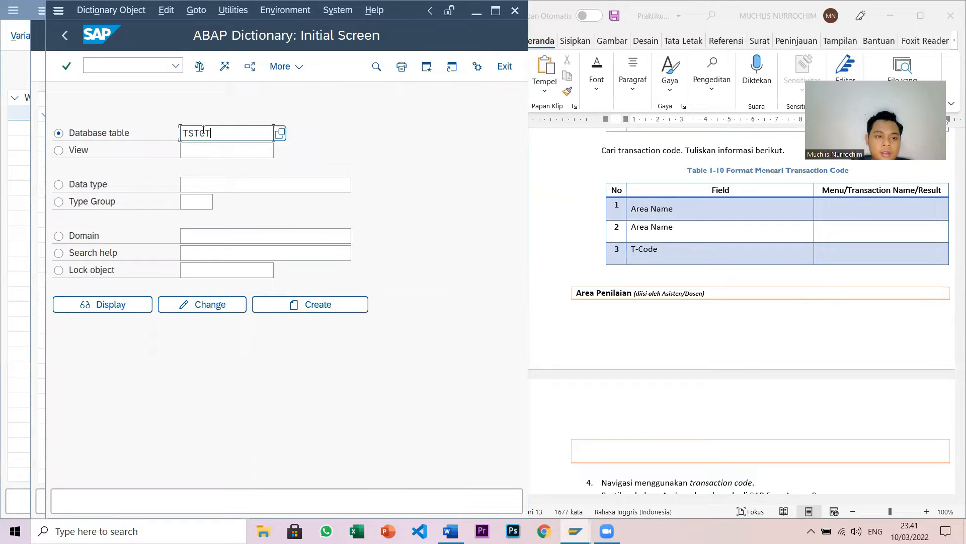
{"action": "left_click", "coordinate": [133, 304]}
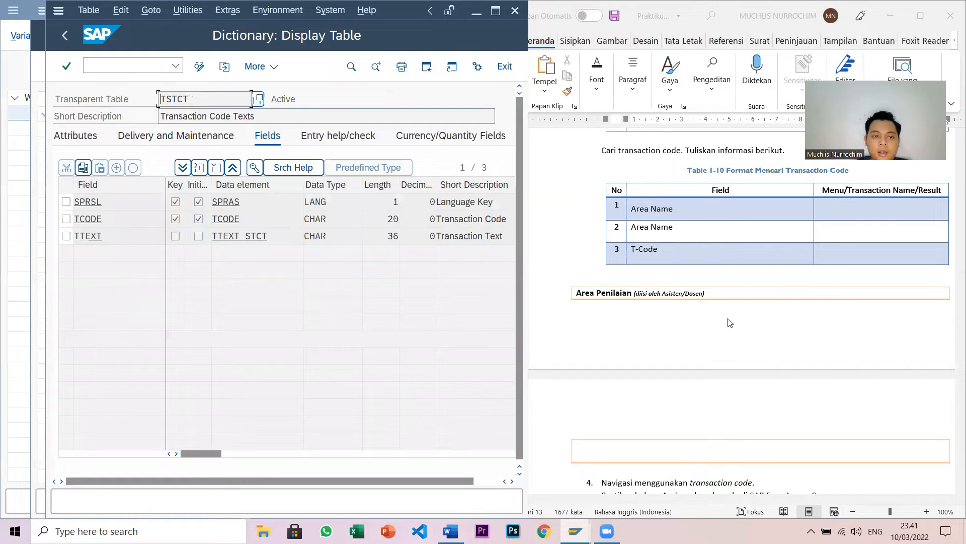
- Enter SPRSL/Language Key in row 1 of Table 1-10
{"action": "left_click", "coordinate": [851, 208]}
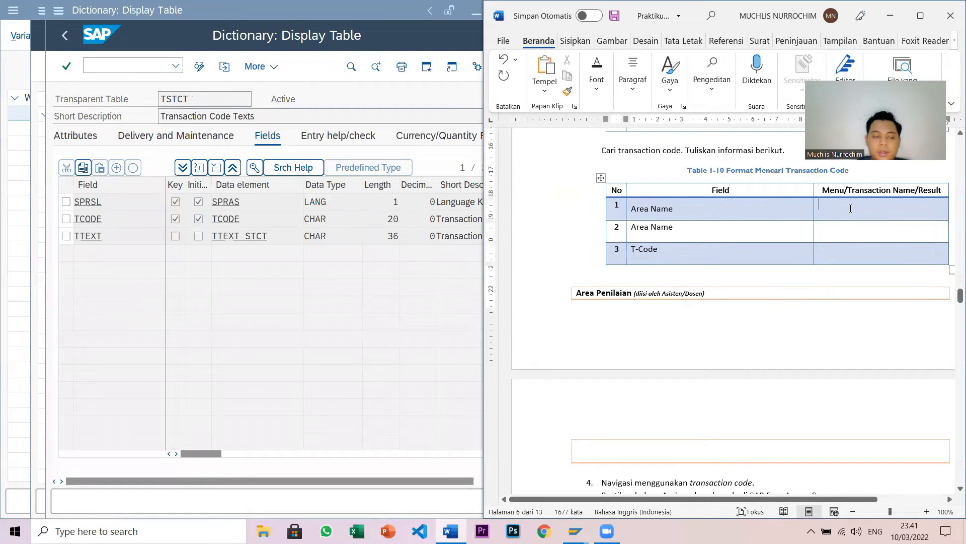
{"action": "type", "text": "S"}
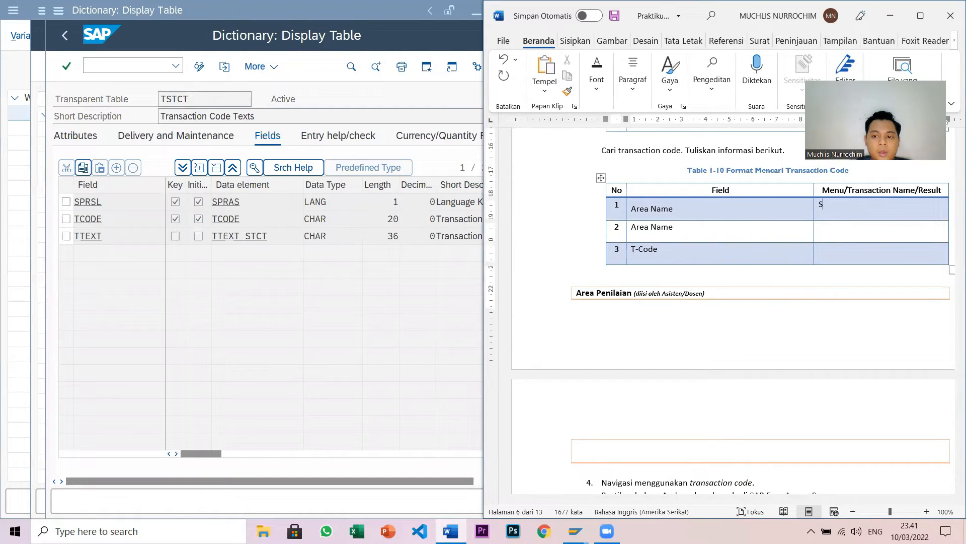
{"action": "type", "text": "PRSL/"}
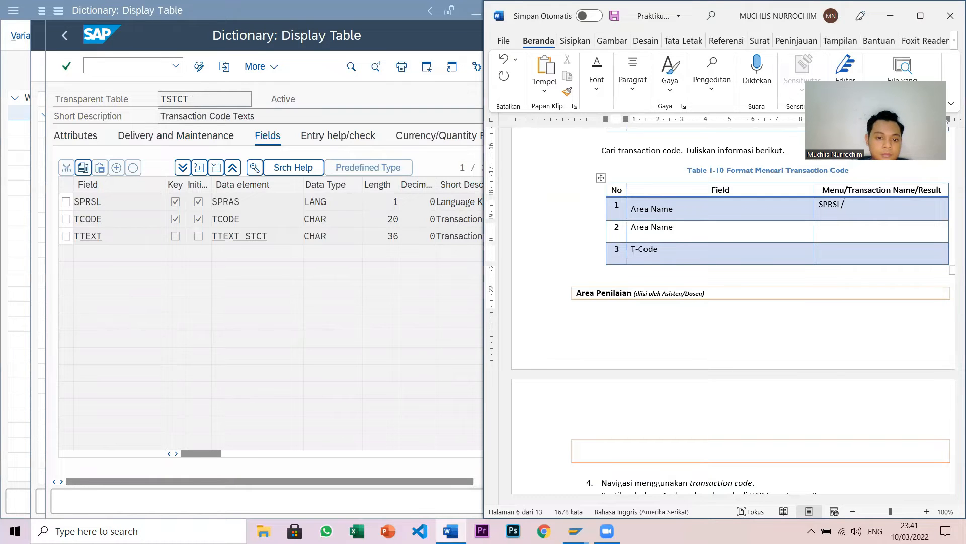
{"action": "type", "text": "langu"}
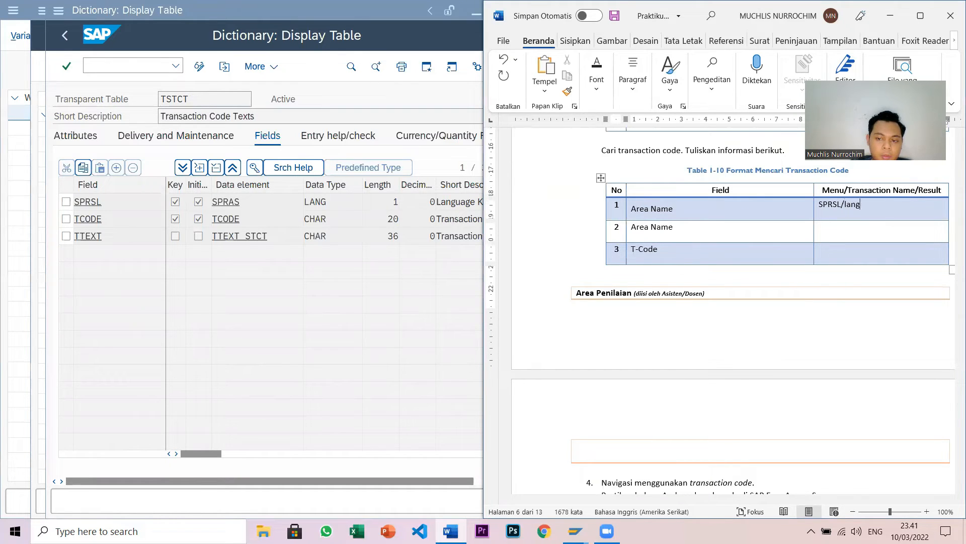
{"action": "key", "text": "BackSpace"}
{"action": "key", "text": "BackSpace"}
{"action": "key", "text": "BackSpace"}
{"action": "key", "text": "BackSpace"}
{"action": "key", "text": "BackSpace"}
{"action": "type", "text": "Langua"}
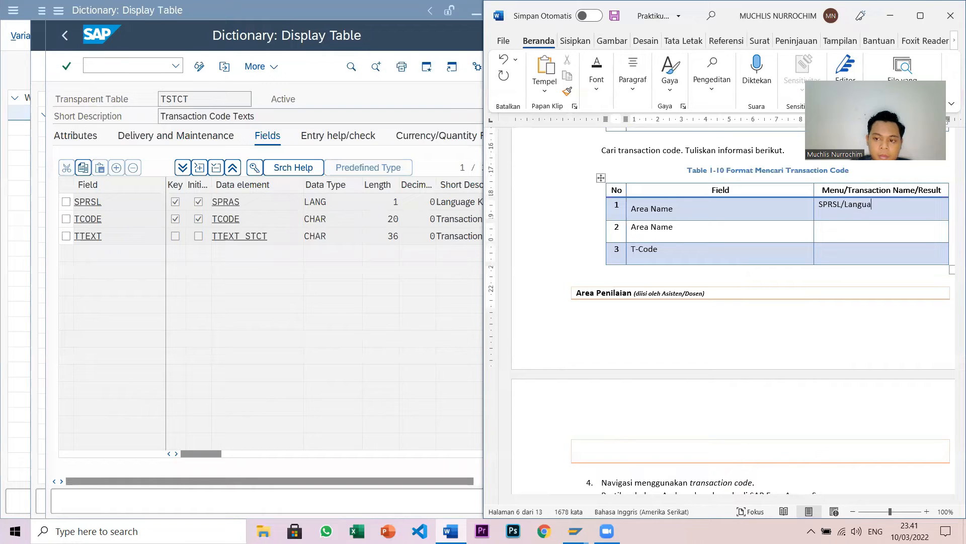
{"action": "type", "text": "ge Key"}
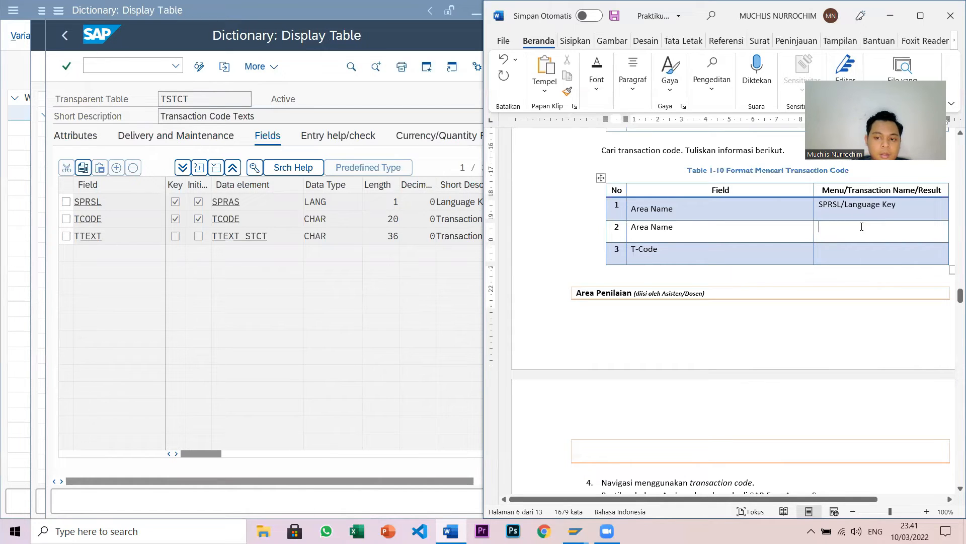
- Fill rows 2 and 3 with TTEXT/Transaction Text and TCODE/Transaction Code
{"action": "left_click", "coordinate": [861, 226]}
{"action": "type", "text": "TTEXT/Transa"}
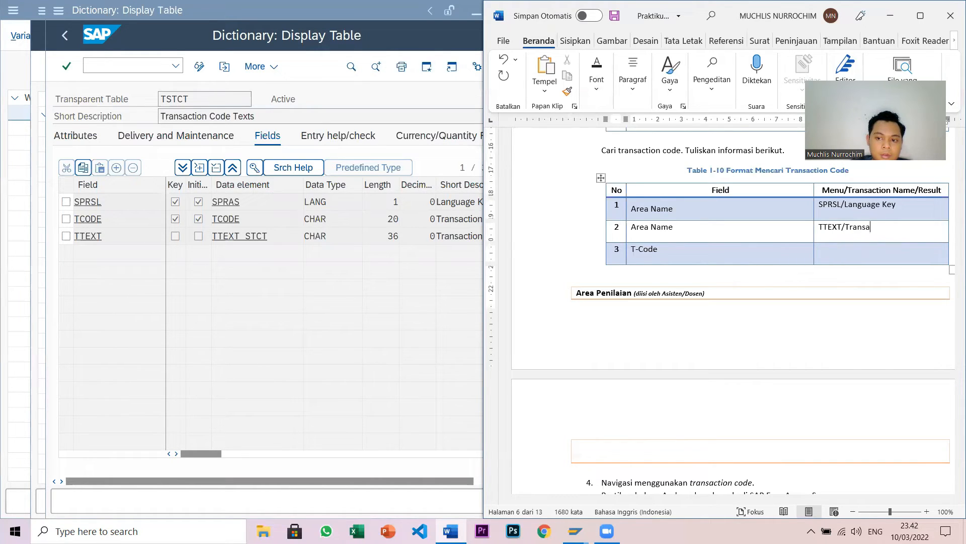
{"action": "type", "text": "ction Text"}
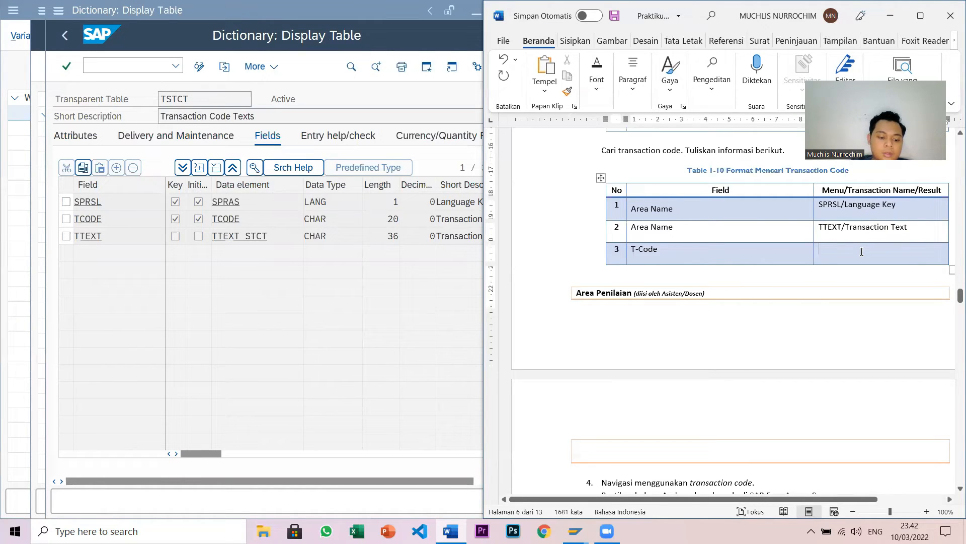
{"action": "type", "text": "TCODE"}
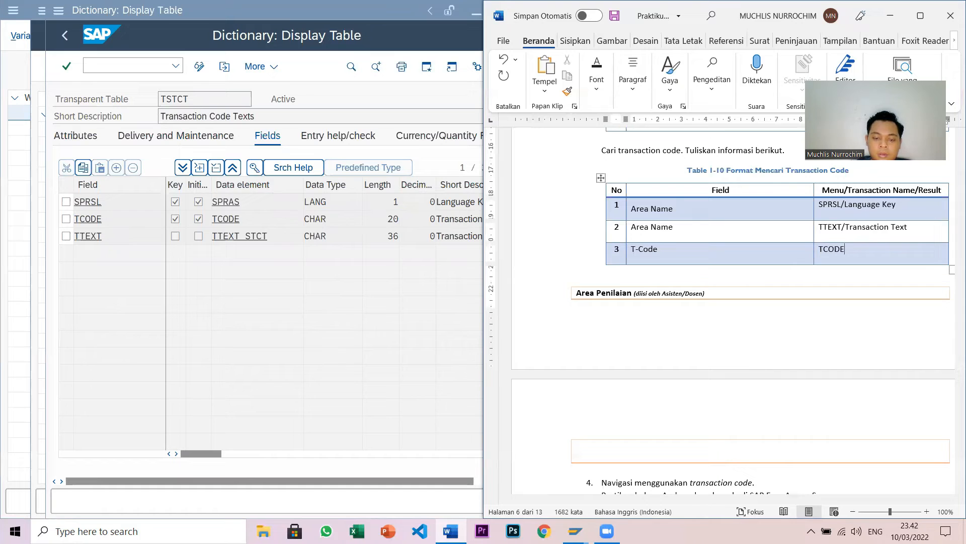
{"action": "type", "text": "/T"}
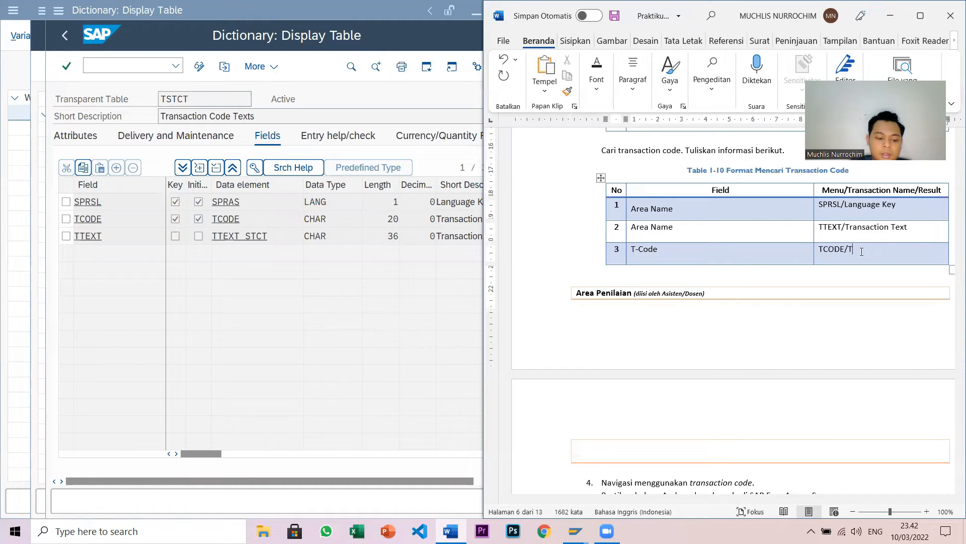
{"action": "type", "text": "ransaction Code"}
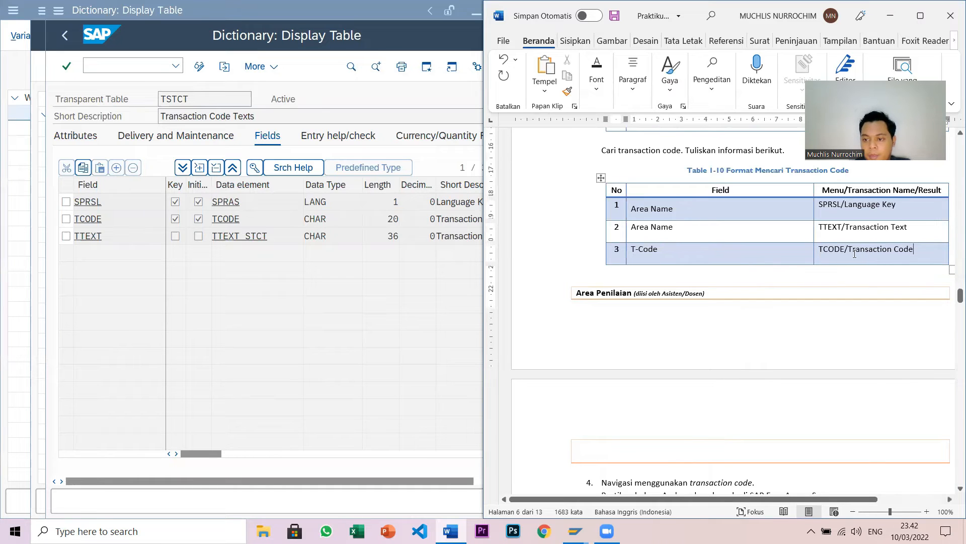
{"action": "left_click", "coordinate": [254, 449]}
{"action": "left_click_drag", "start_coordinate": [215, 451], "coordinate": [258, 454]}
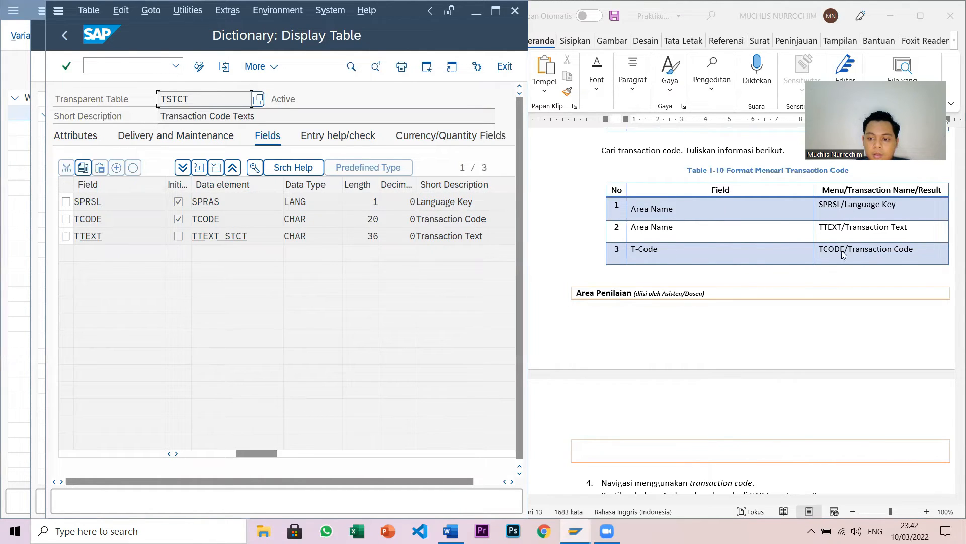
- Go back twice in SAP from the ABAP Dictionary to the SAP Easy Access menu
{"action": "scroll", "coordinate": [835, 282], "scroll_direction": "down", "scroll_amount": 8}
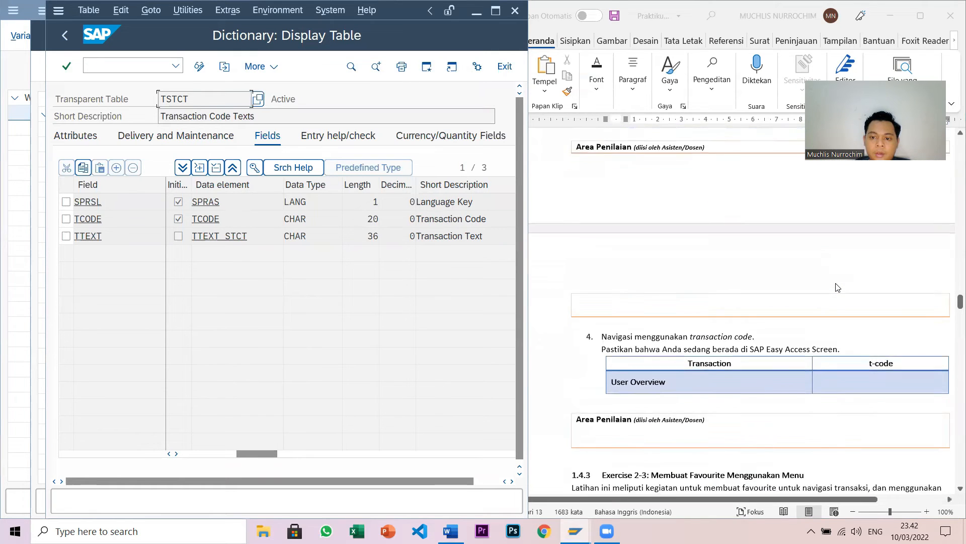
{"action": "left_click", "coordinate": [61, 41]}
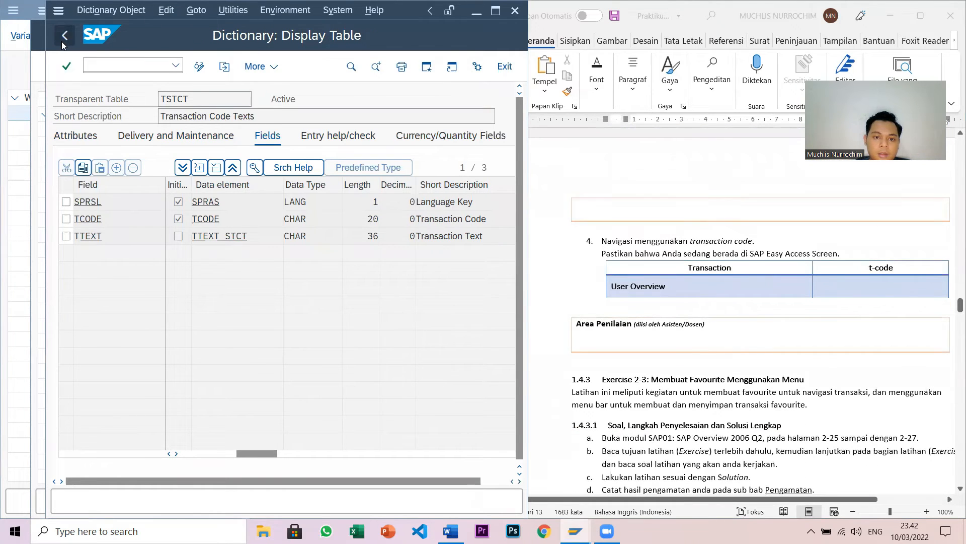
{"action": "left_click", "coordinate": [61, 41]}
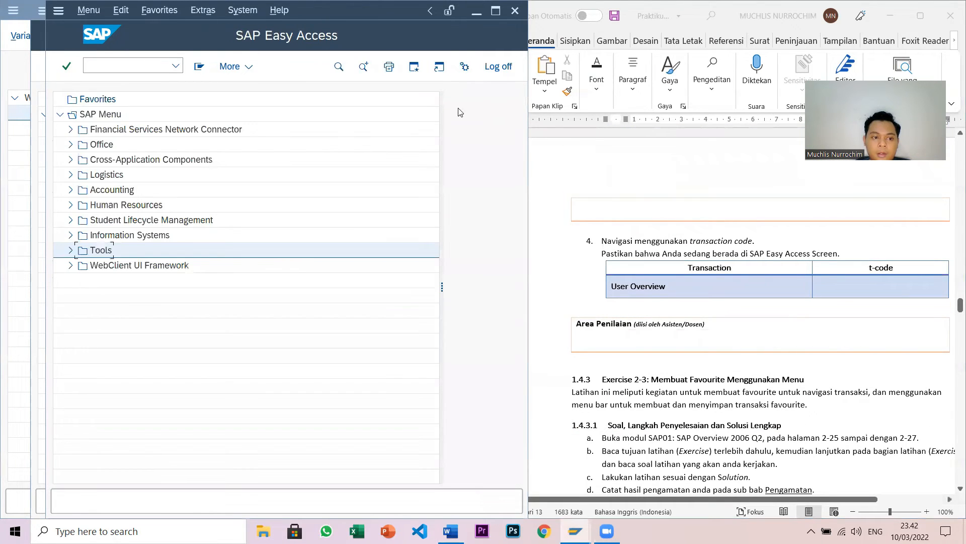
- In the Word worksheet, enter SM04 as the t-code beside User Overview
{"action": "scroll", "coordinate": [806, 279], "scroll_direction": "up", "scroll_amount": 2}
{"action": "scroll", "coordinate": [806, 278], "scroll_direction": "down", "scroll_amount": 3}
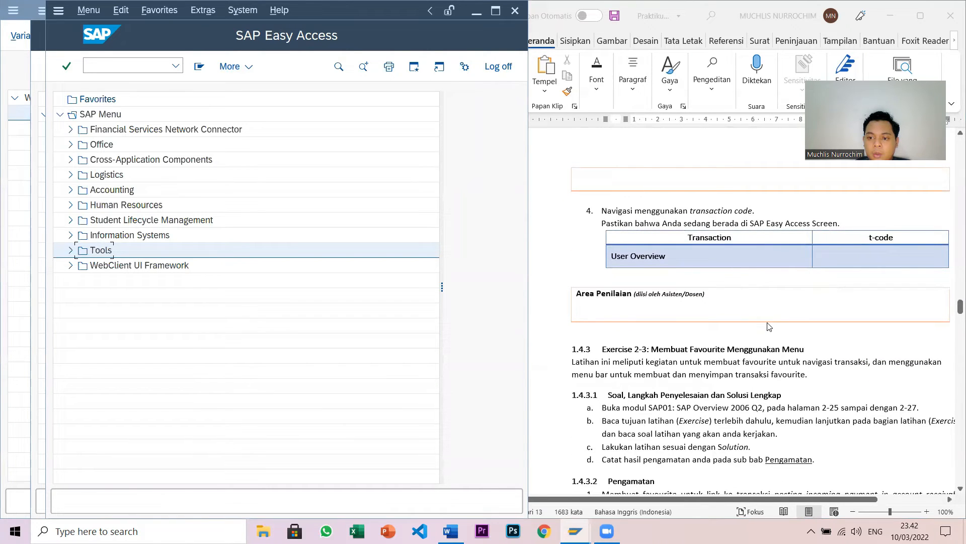
{"action": "scroll", "coordinate": [770, 327], "scroll_direction": "up", "scroll_amount": 1}
{"action": "scroll", "coordinate": [770, 327], "scroll_direction": "up", "scroll_amount": 7}
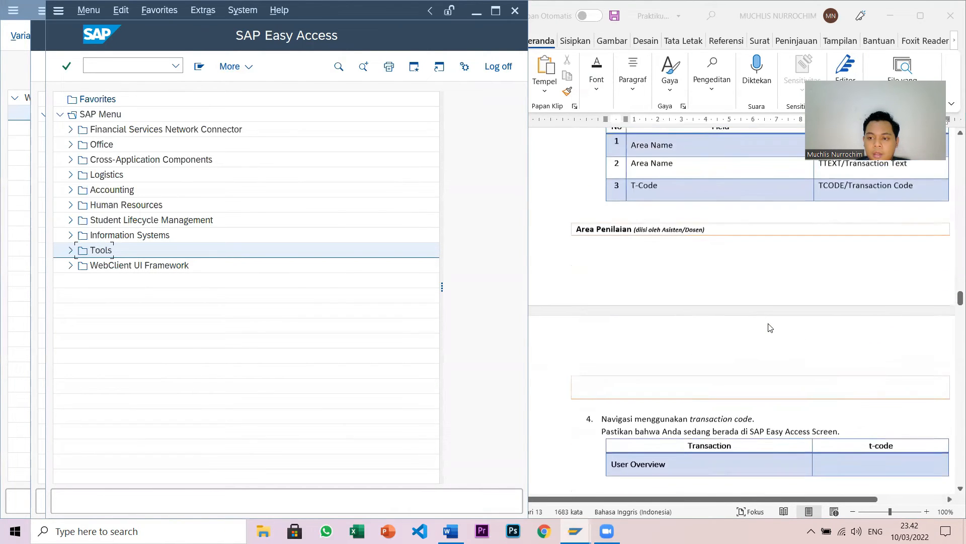
{"action": "scroll", "coordinate": [771, 327], "scroll_direction": "up", "scroll_amount": 17}
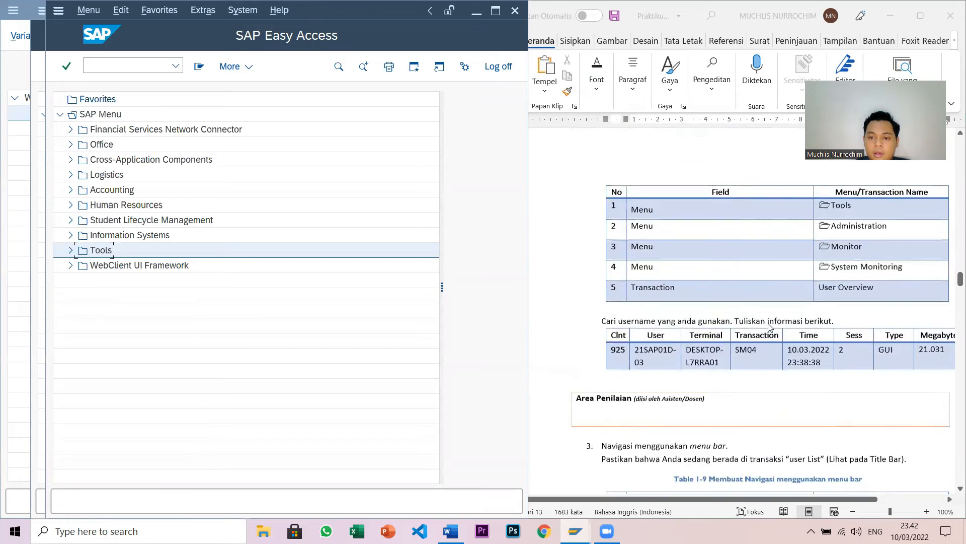
{"action": "scroll", "coordinate": [770, 328], "scroll_direction": "down", "scroll_amount": 6}
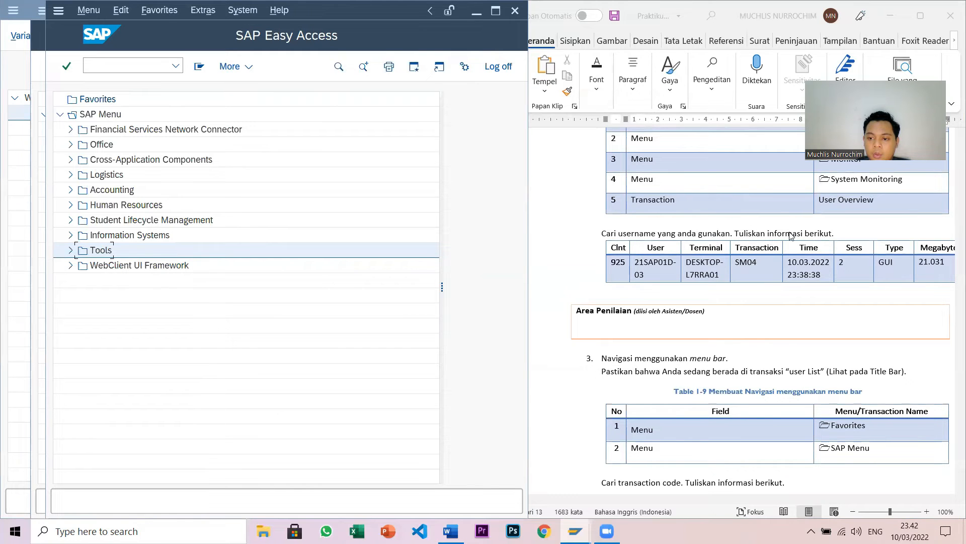
{"action": "scroll", "coordinate": [788, 302], "scroll_direction": "down", "scroll_amount": 10}
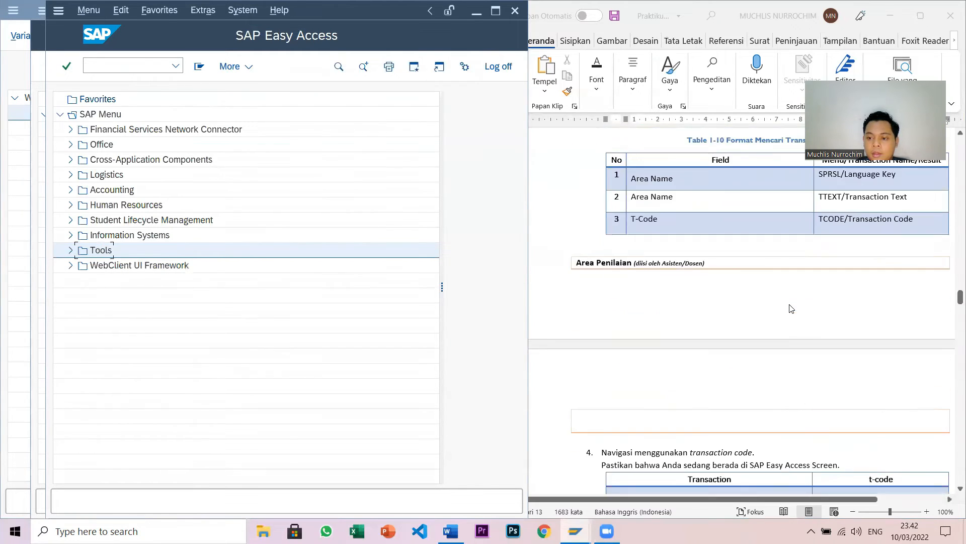
{"action": "scroll", "coordinate": [790, 309], "scroll_direction": "down", "scroll_amount": 3}
{"action": "left_click", "coordinate": [845, 317]}
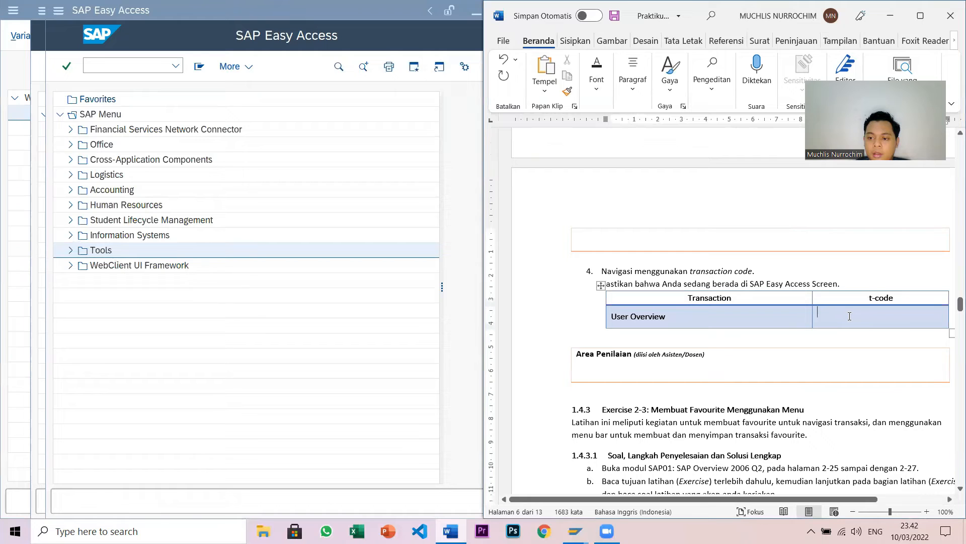
{"action": "type", "text": "SM"}
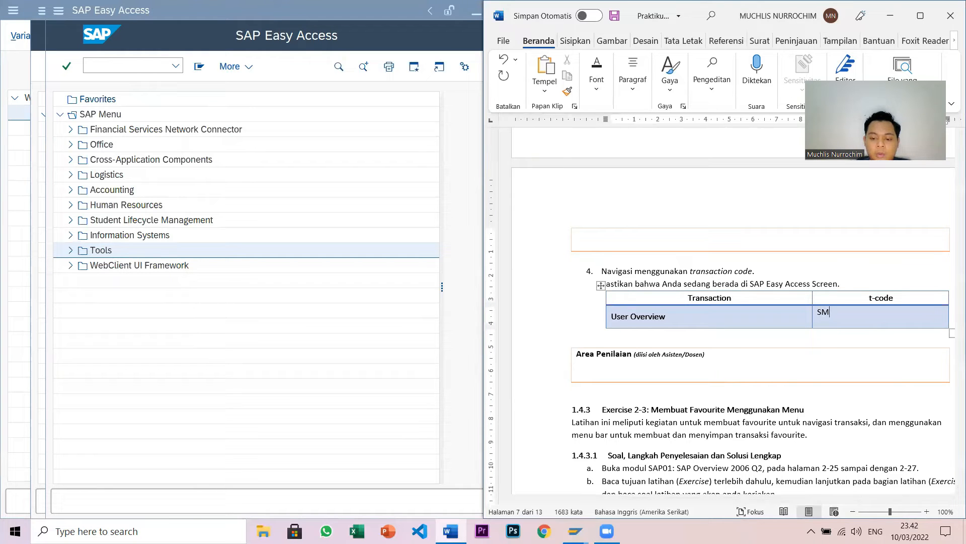
{"action": "type", "text": "04"}
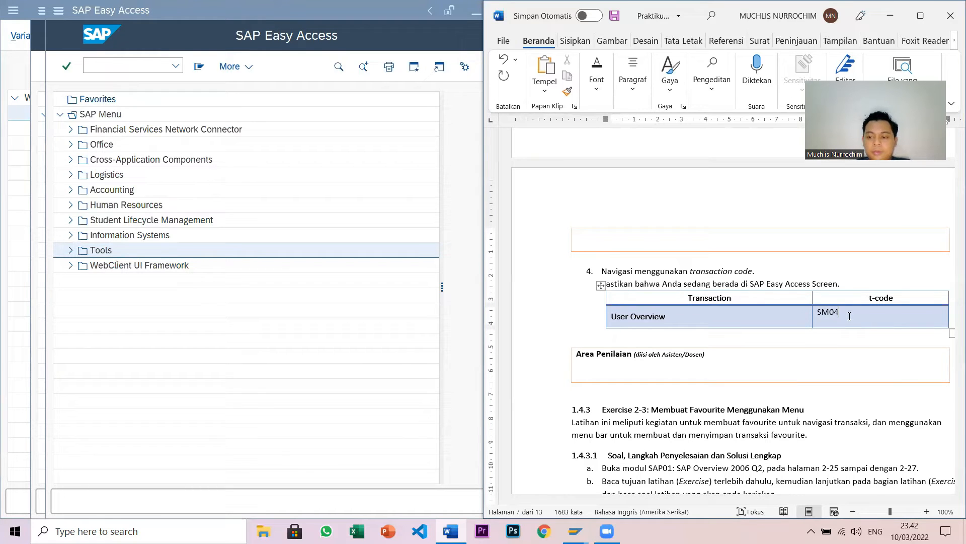
{"action": "scroll", "coordinate": [852, 304], "scroll_direction": "down", "scroll_amount": 10}
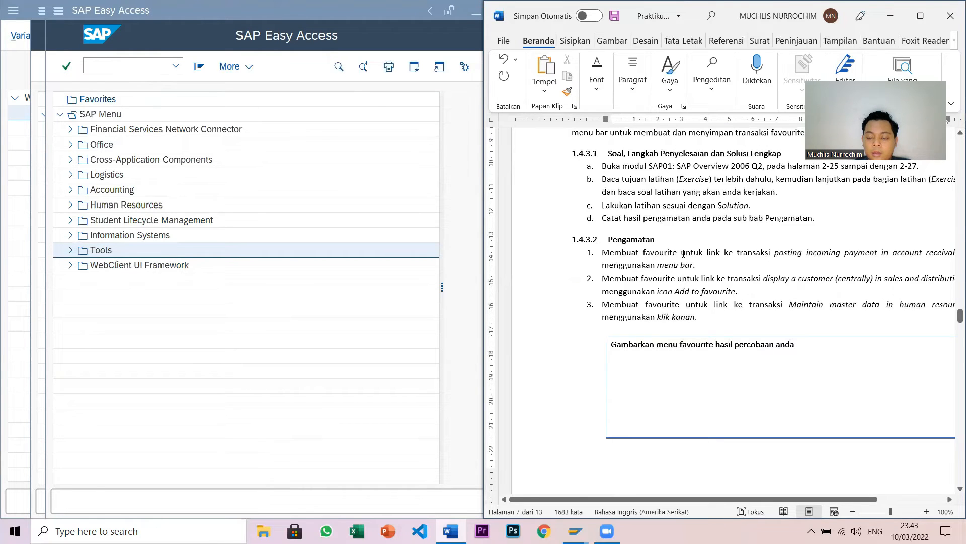
- Scroll Word to section 1.4.3.2 Pengamatan, then bring the SAP Easy Access window forward
{"action": "scroll", "coordinate": [684, 254], "scroll_direction": "down", "scroll_amount": 2}
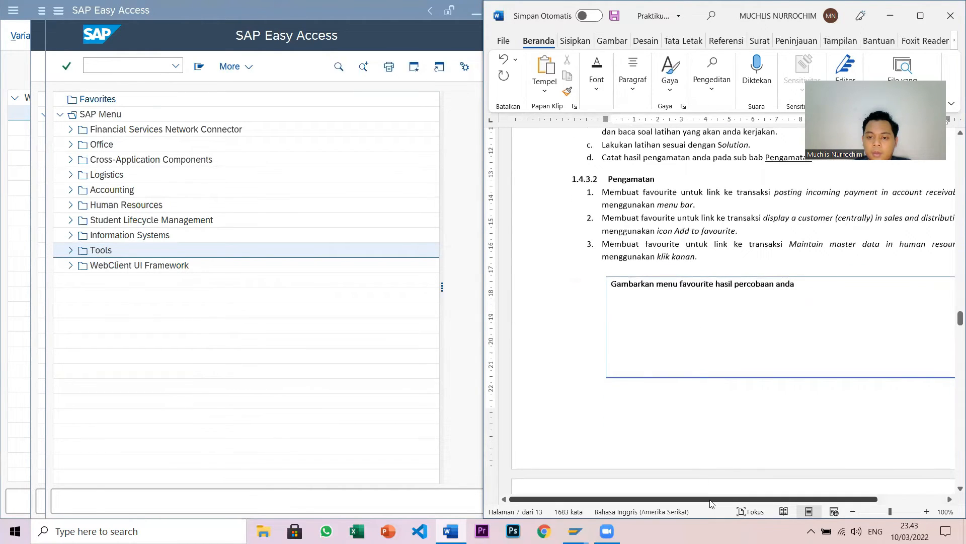
{"action": "left_click_drag", "start_coordinate": [711, 500], "coordinate": [740, 500]}
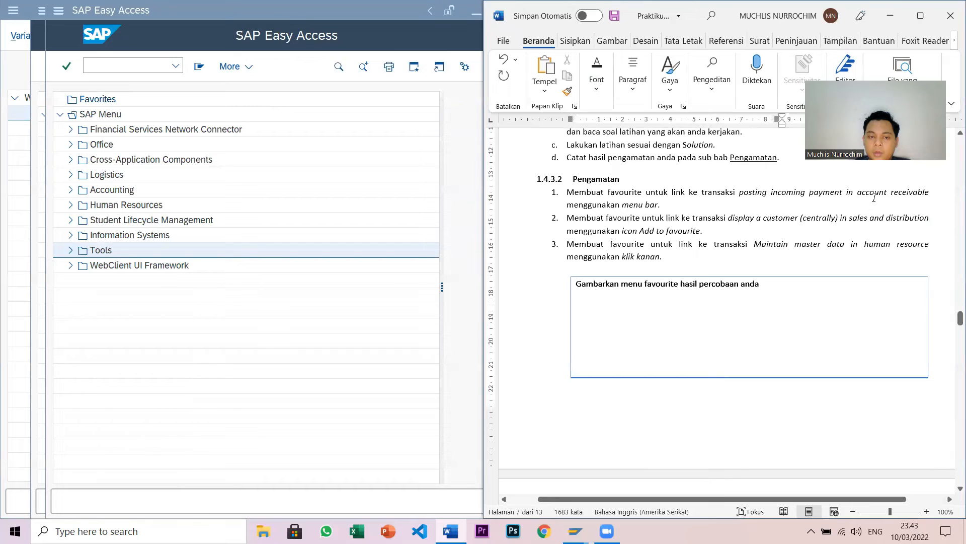
{"action": "left_click", "coordinate": [456, 195]}
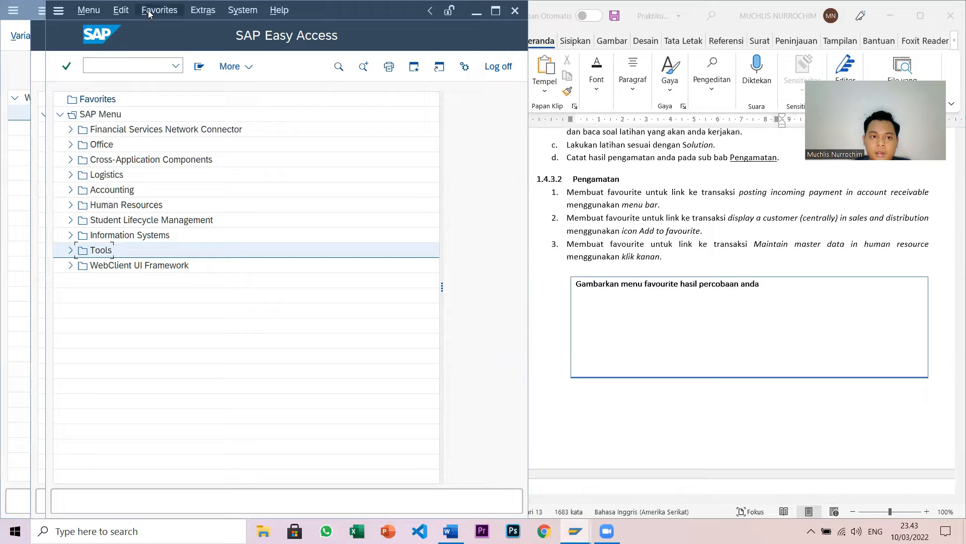
- Expand Accounting › Financial Accounting › Accounts Receivable › Document Entry and select F-28 - Incoming Payments
{"action": "left_click", "coordinate": [166, 12]}
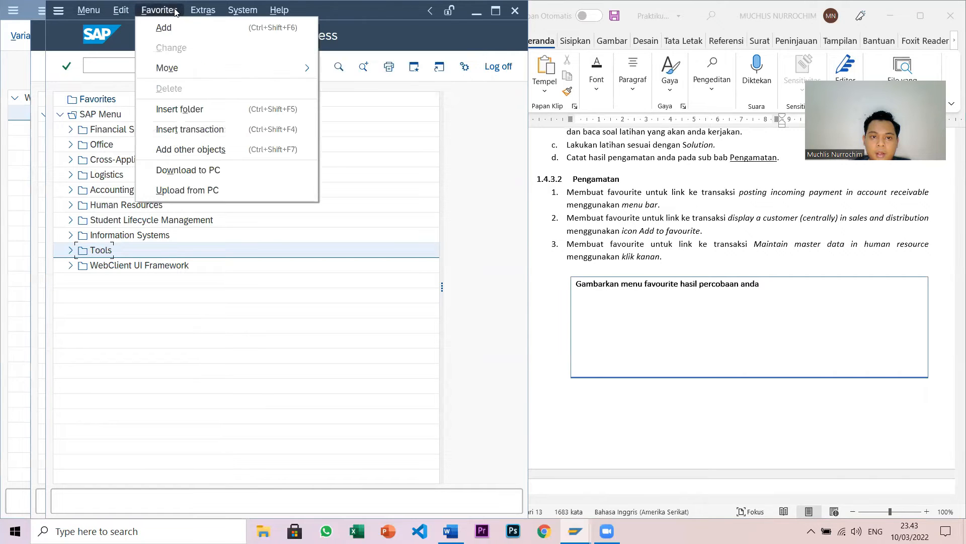
{"action": "left_click", "coordinate": [473, 195]}
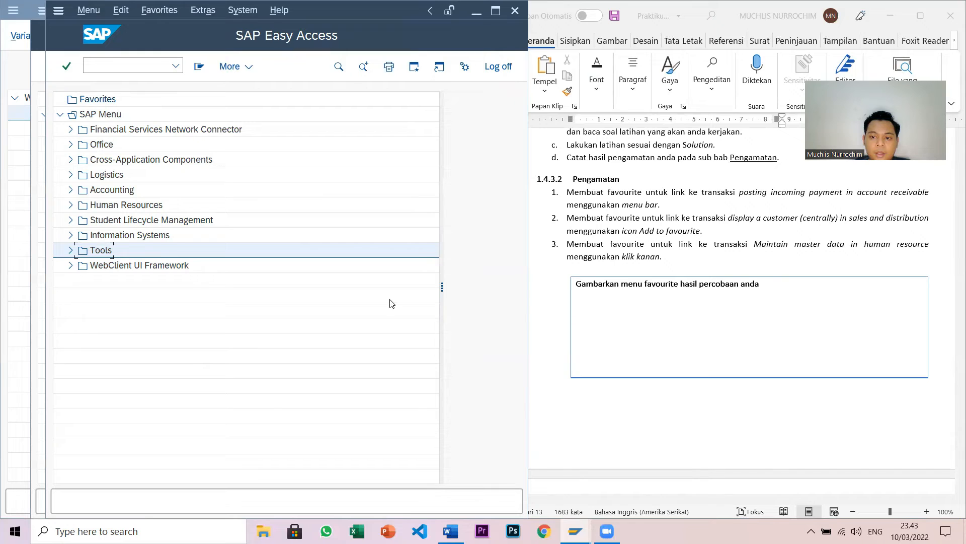
{"action": "left_click", "coordinate": [70, 190]}
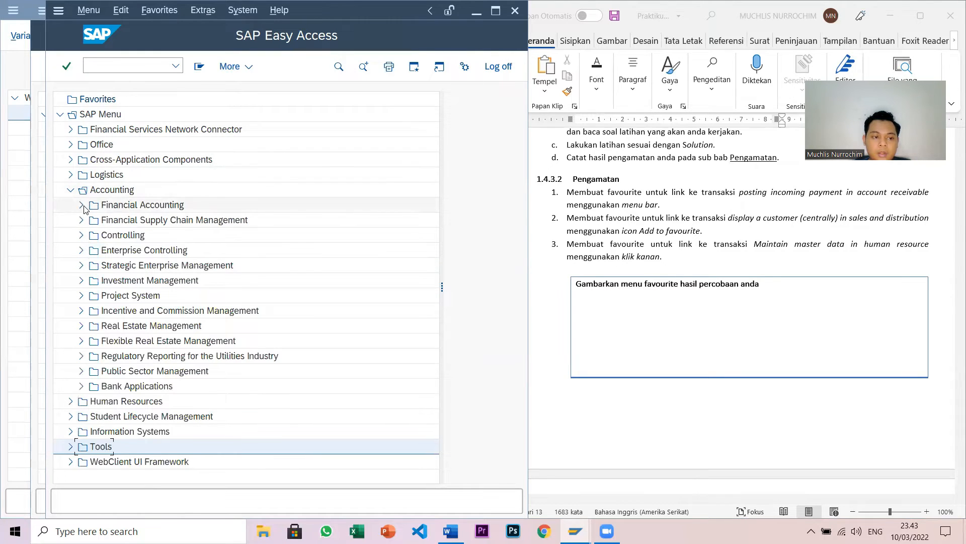
{"action": "left_click", "coordinate": [83, 206]}
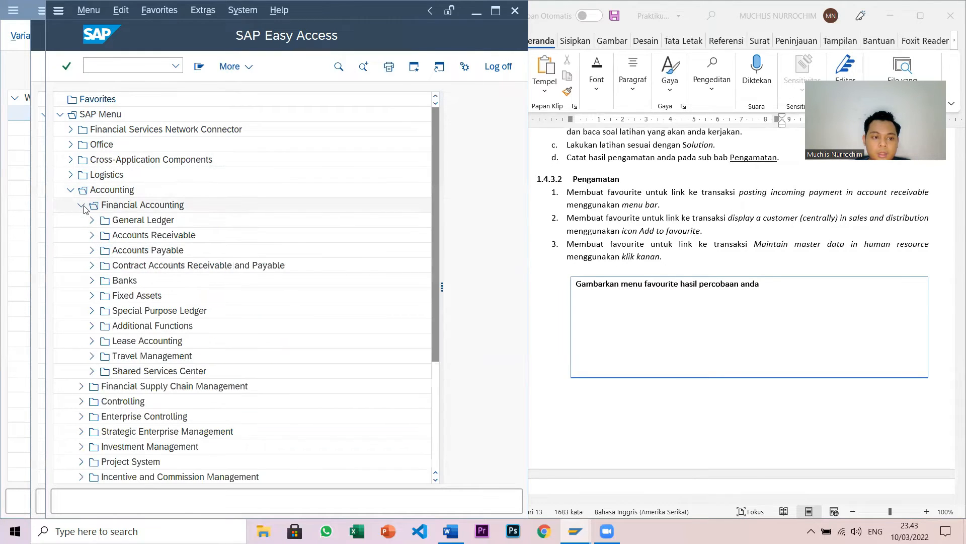
{"action": "left_click", "coordinate": [93, 237]}
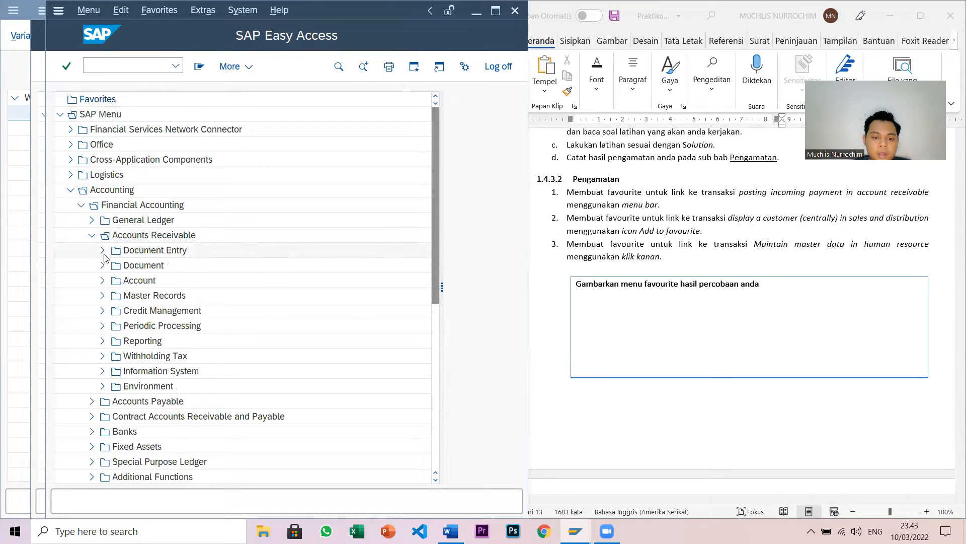
{"action": "left_click", "coordinate": [103, 253]}
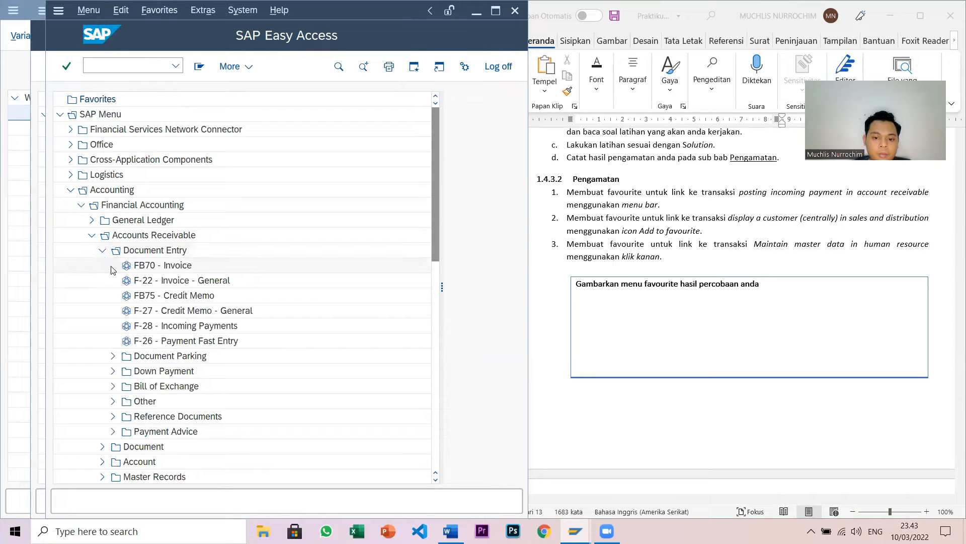
{"action": "left_click", "coordinate": [165, 326]}
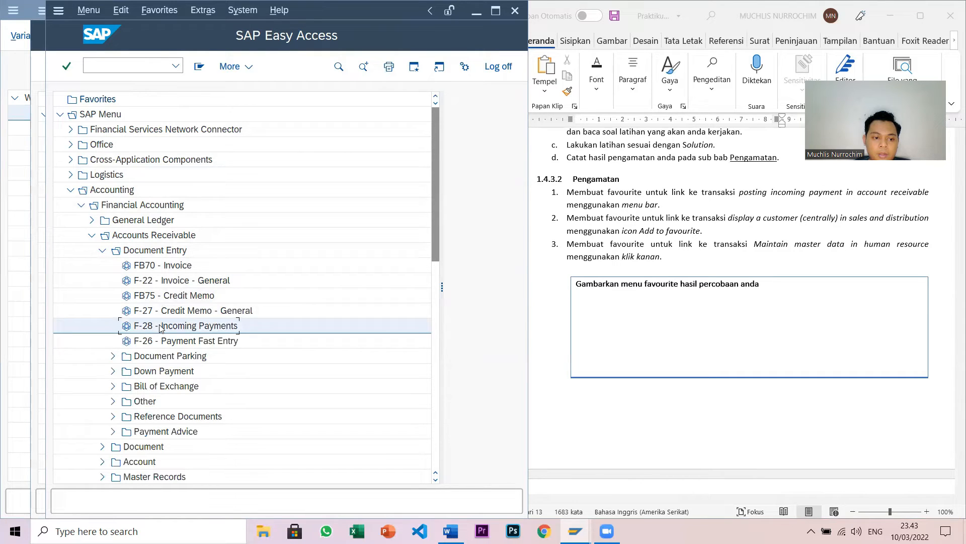
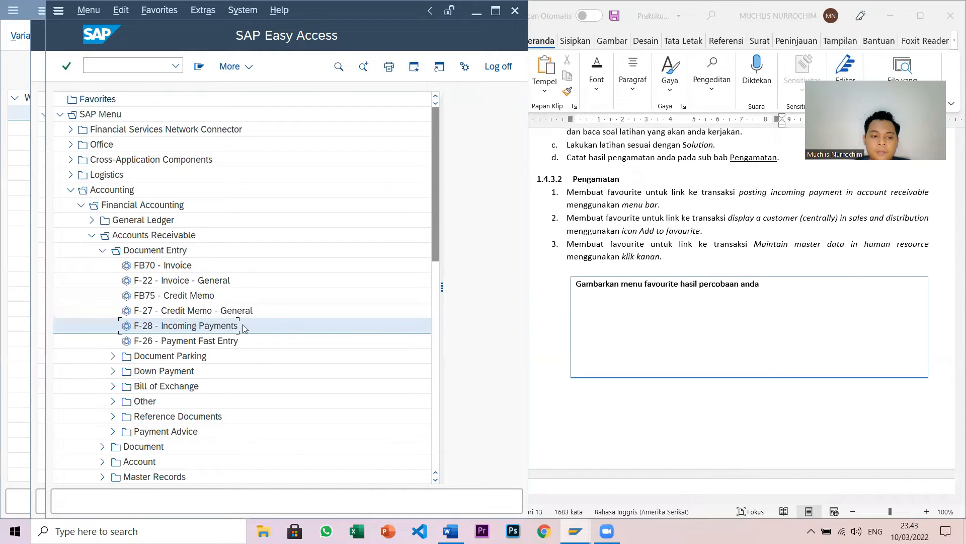
- Add F-28 Incoming Payments to Favorites from the Favorites menu, confirm, and maximize SAP
{"action": "left_click", "coordinate": [160, 10]}
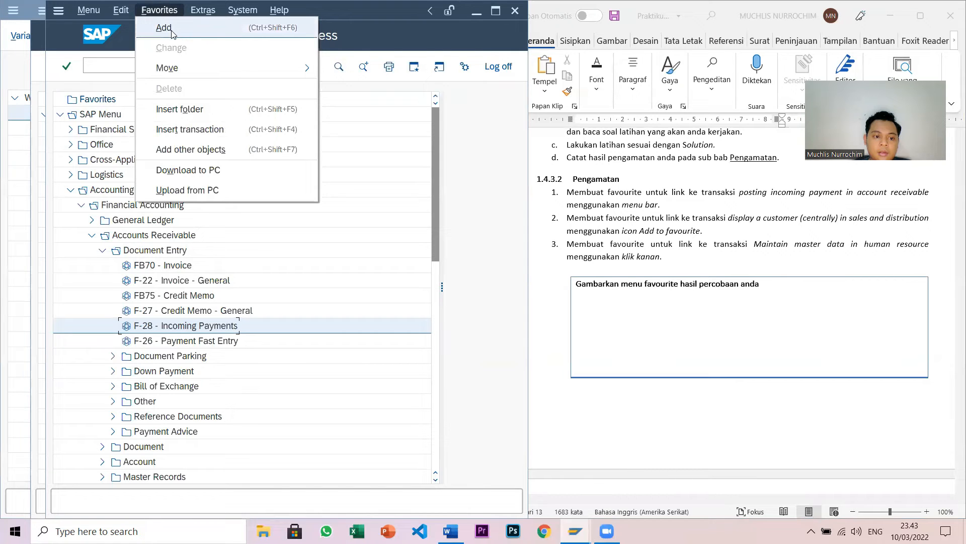
{"action": "left_click", "coordinate": [171, 31]}
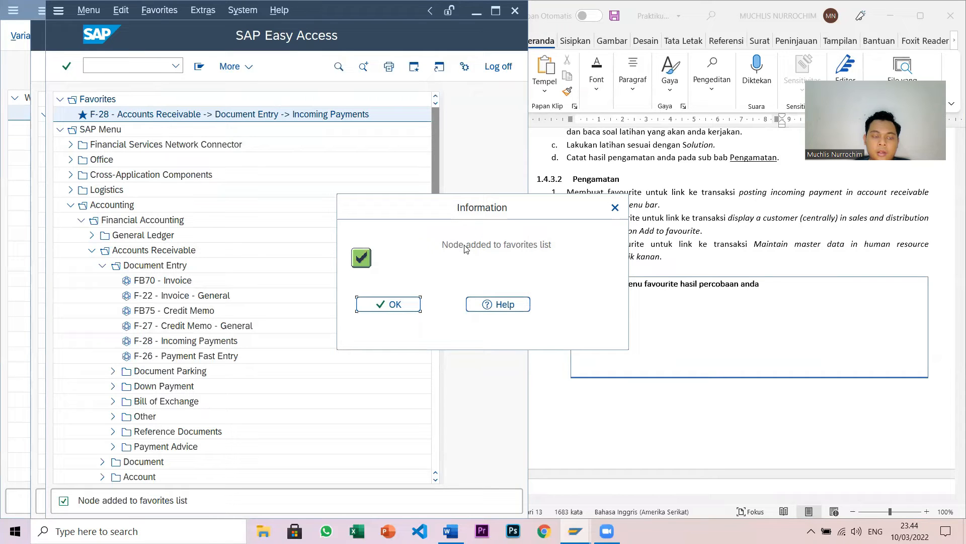
{"action": "left_click", "coordinate": [393, 306]}
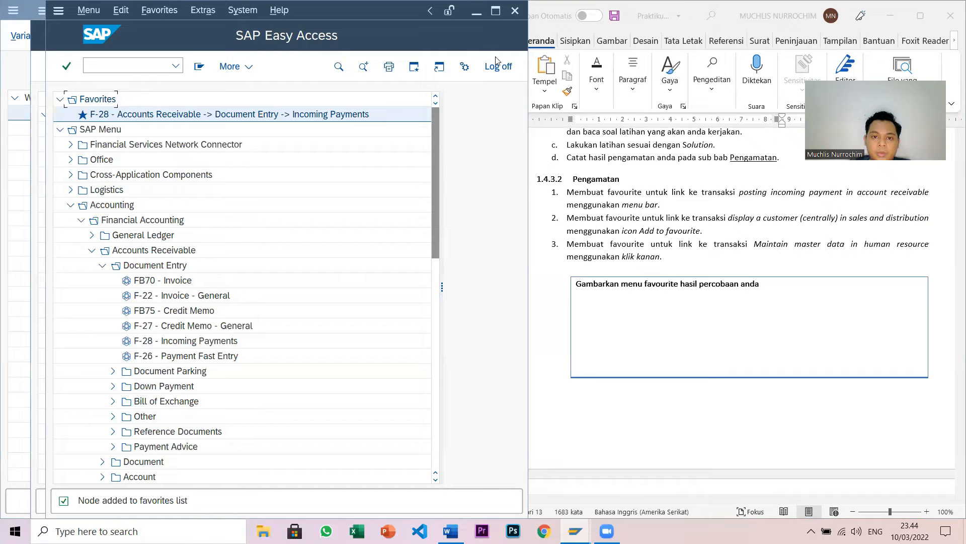
{"action": "left_click", "coordinate": [496, 10]}
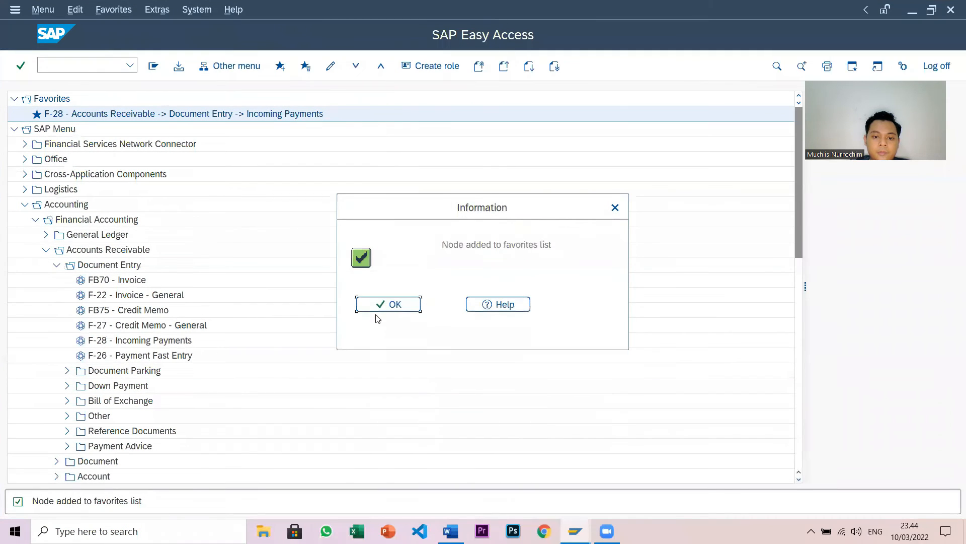
- Collapse the Accounting branch with its Accounts Receivable subfolders back to top level
{"action": "left_click", "coordinate": [394, 304]}
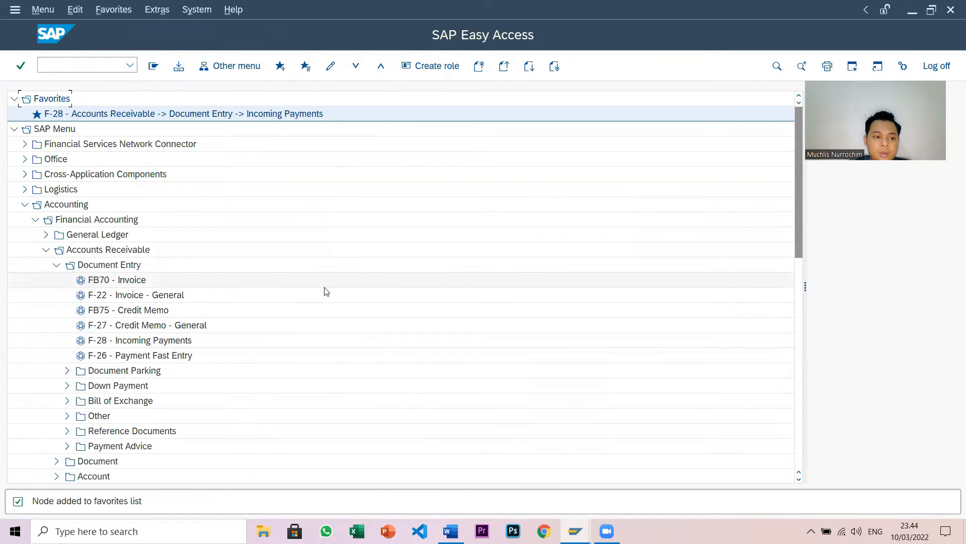
{"action": "left_click", "coordinate": [56, 265]}
{"action": "left_click", "coordinate": [46, 249]}
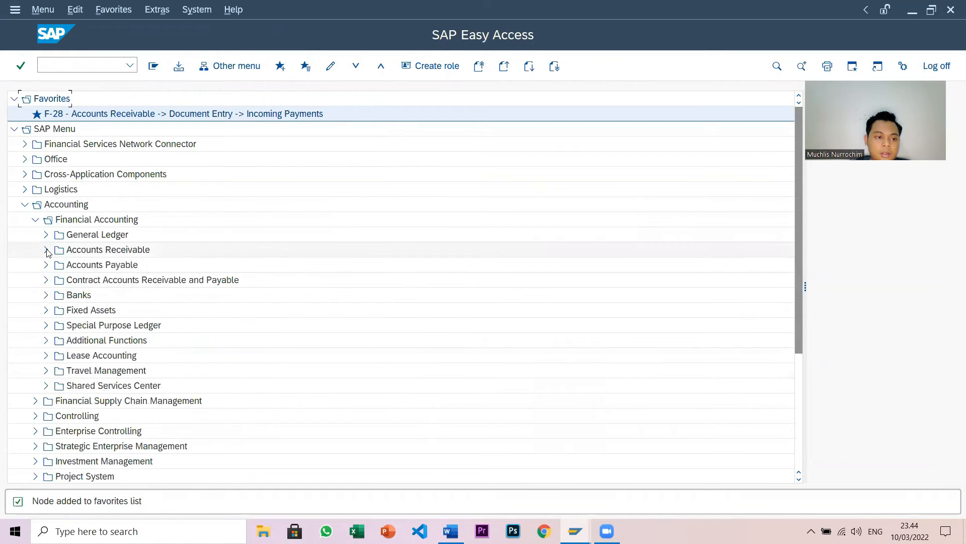
{"action": "left_click", "coordinate": [36, 219]}
{"action": "left_click", "coordinate": [25, 204]}
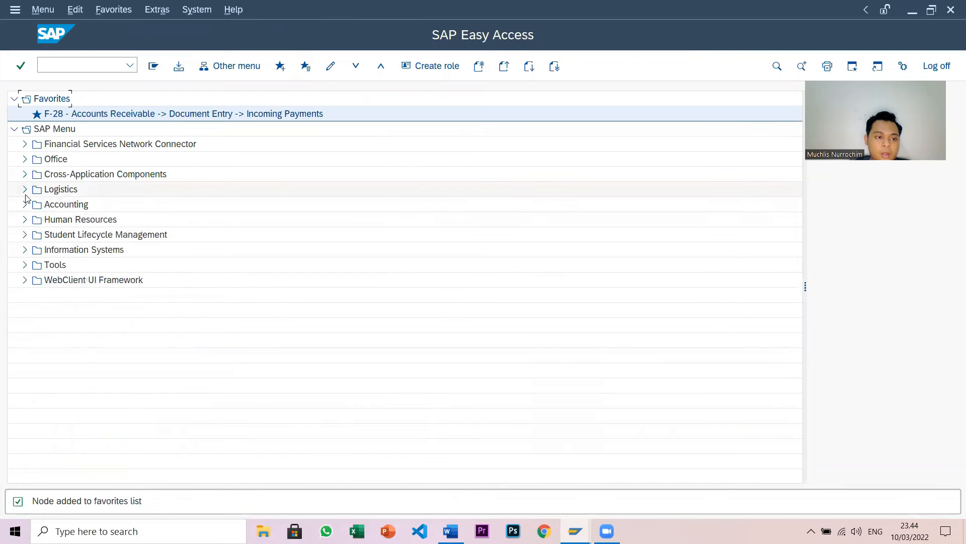
- Expand Logistics › Sales and Distribution › Master Data › Business Partner › Customer › Display and select VD03
{"action": "left_click", "coordinate": [25, 191]}
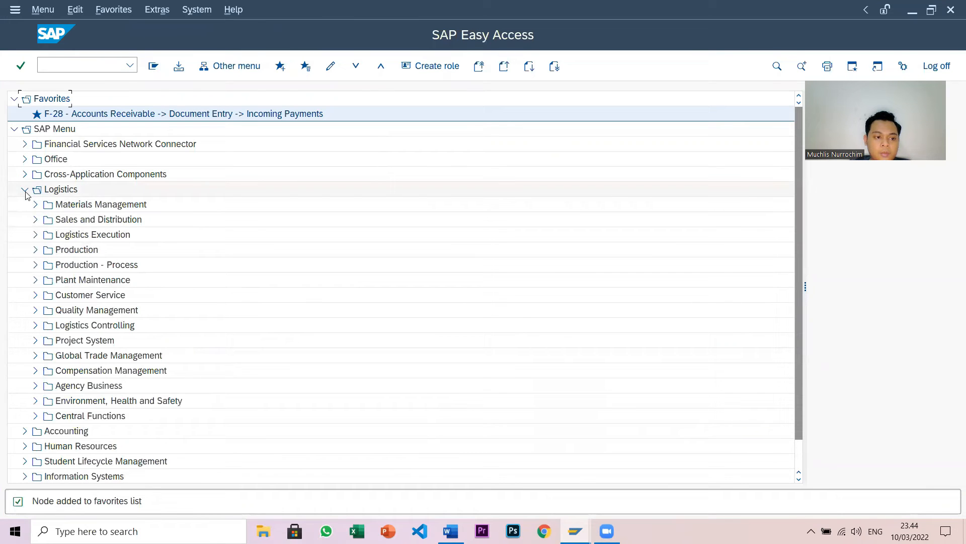
{"action": "left_click", "coordinate": [36, 220]}
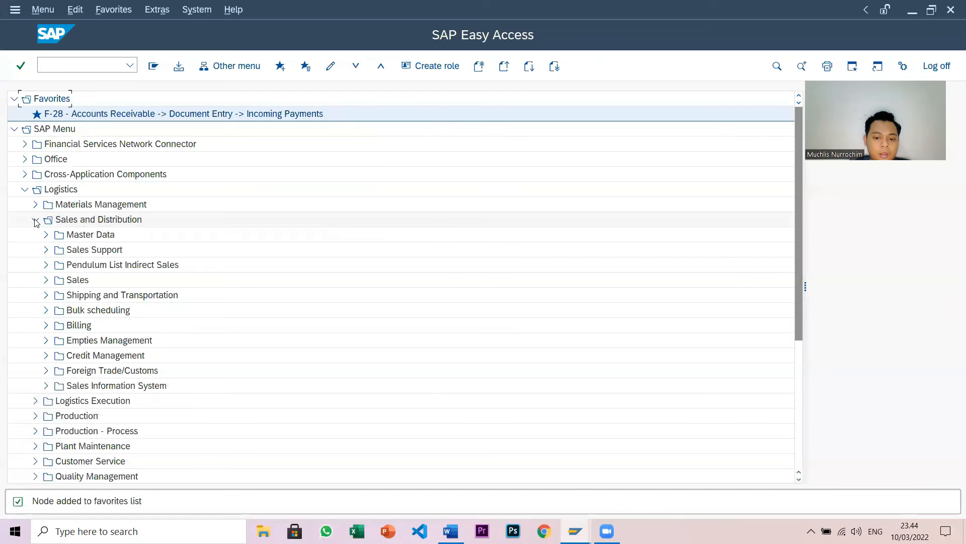
{"action": "left_click", "coordinate": [45, 236]}
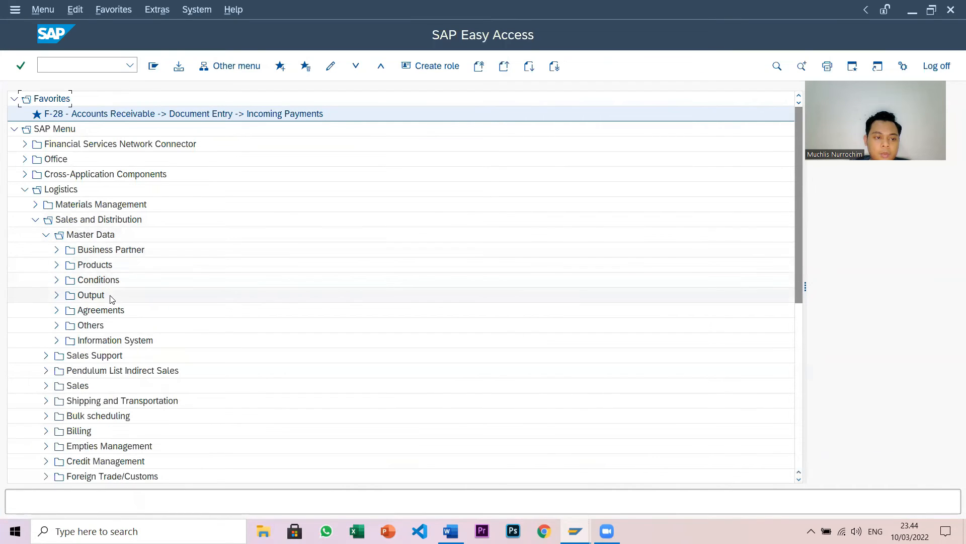
{"action": "left_click", "coordinate": [57, 250]}
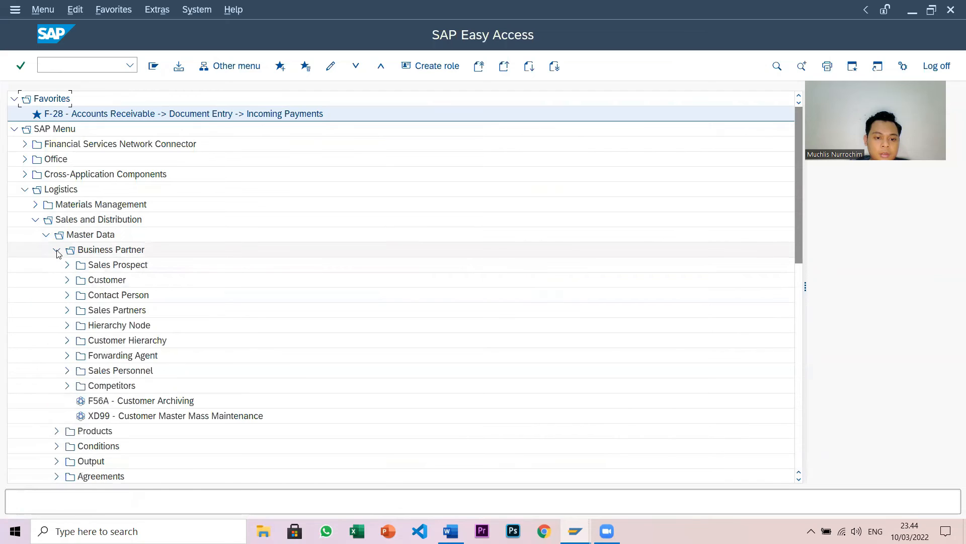
{"action": "left_click", "coordinate": [69, 281]}
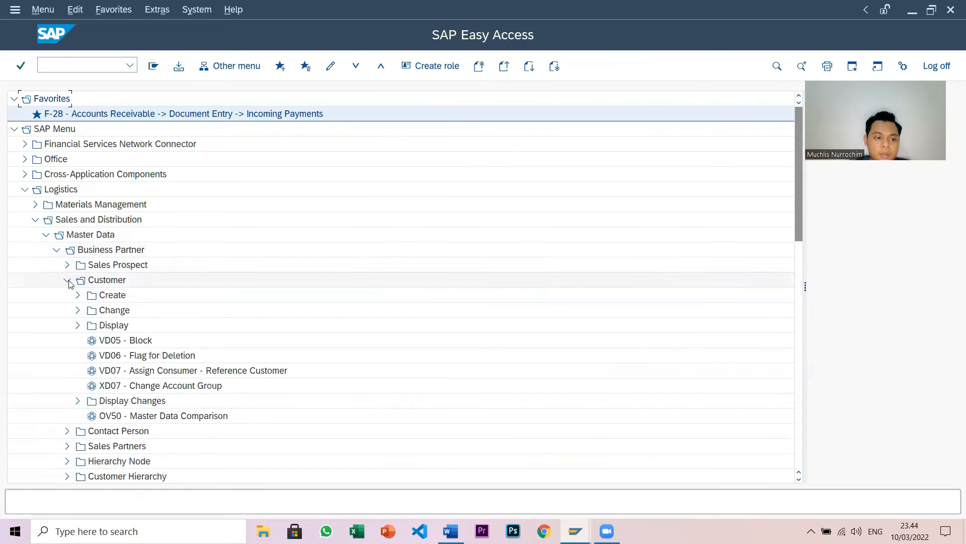
{"action": "left_click", "coordinate": [79, 326]}
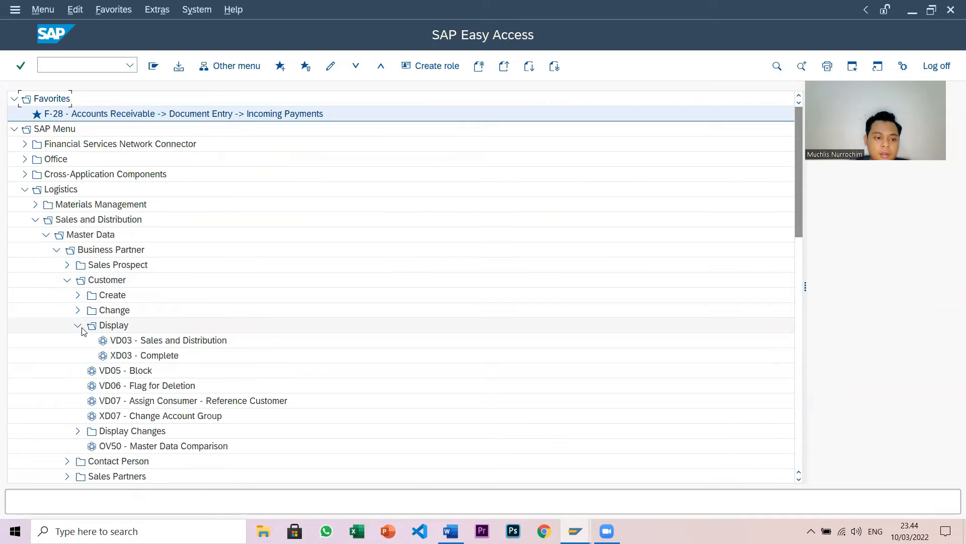
{"action": "left_click", "coordinate": [160, 343]}
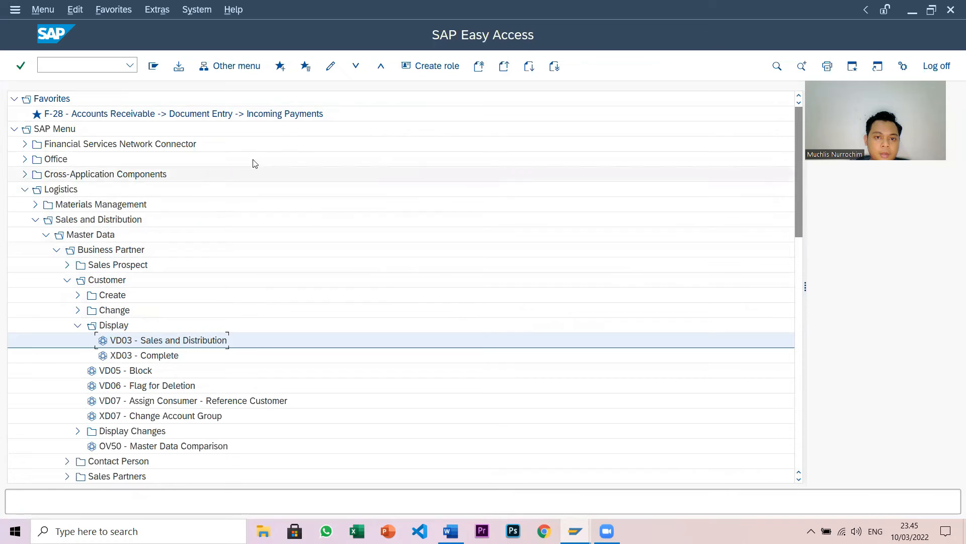
- Add VD03 customer display to Favorites with the star icon and confirm
{"action": "left_click", "coordinate": [280, 66]}
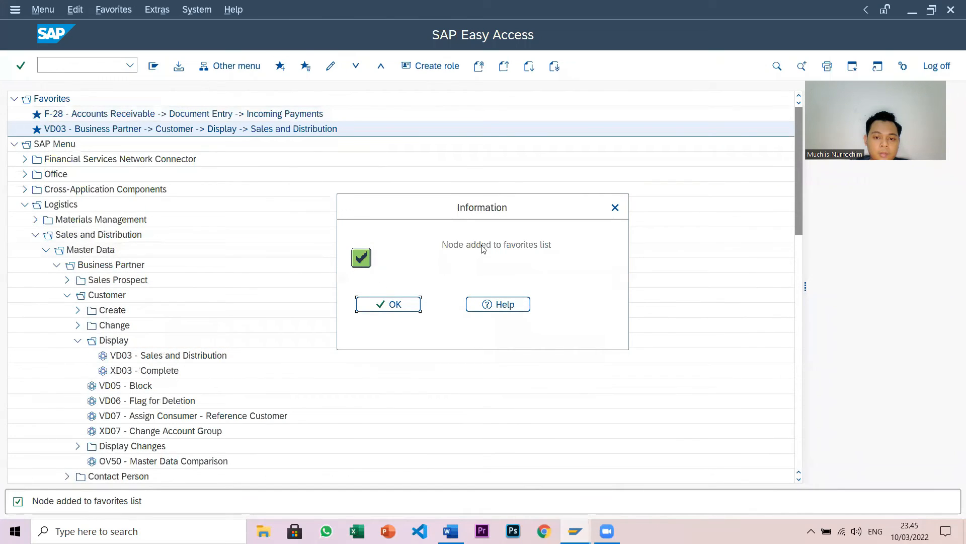
{"action": "left_click", "coordinate": [393, 305]}
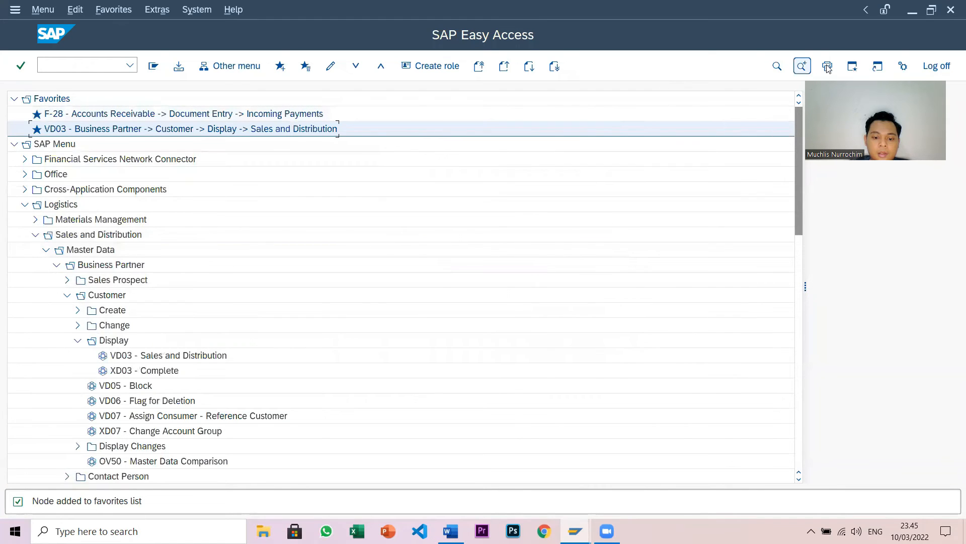
{"action": "left_click", "coordinate": [451, 531]}
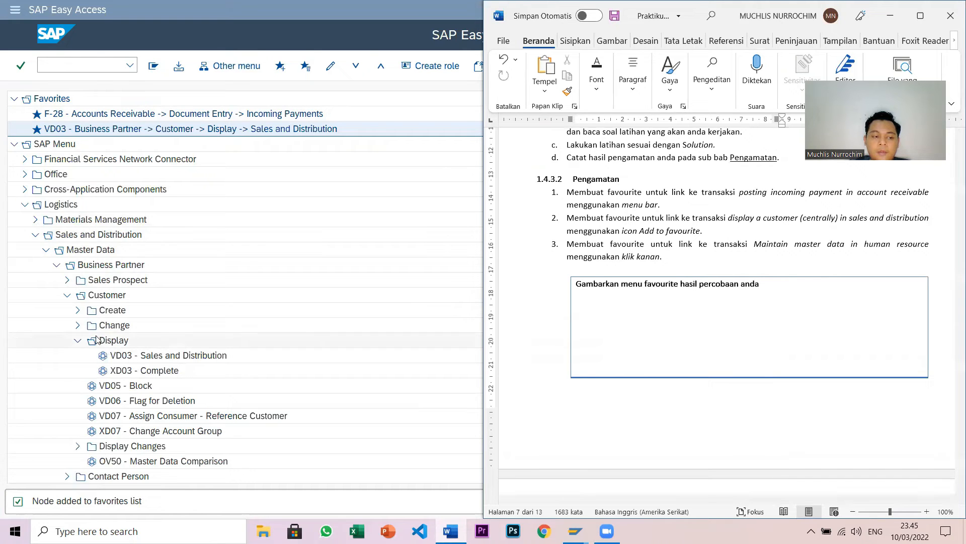
- Collapse the Logistics branch and all its Sales and Distribution subfolders in the SAP Menu
{"action": "left_click", "coordinate": [78, 342]}
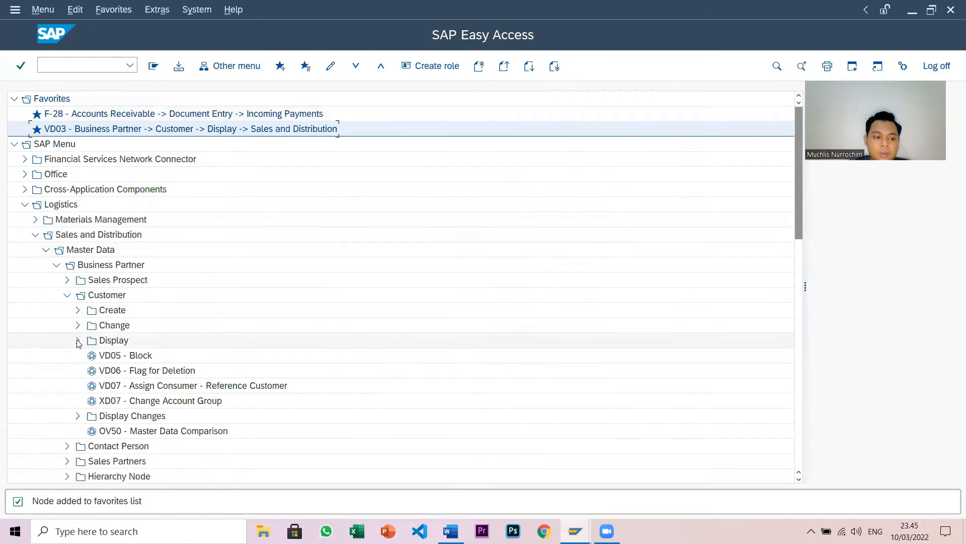
{"action": "left_click", "coordinate": [67, 295]}
{"action": "left_click", "coordinate": [67, 280]}
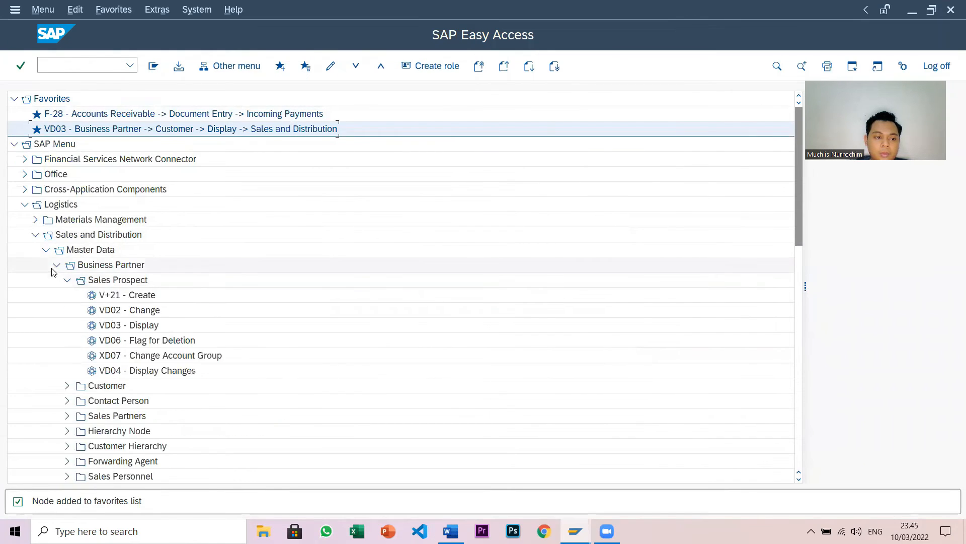
{"action": "left_click", "coordinate": [67, 280]}
{"action": "left_click", "coordinate": [56, 266]}
{"action": "left_click", "coordinate": [46, 251]}
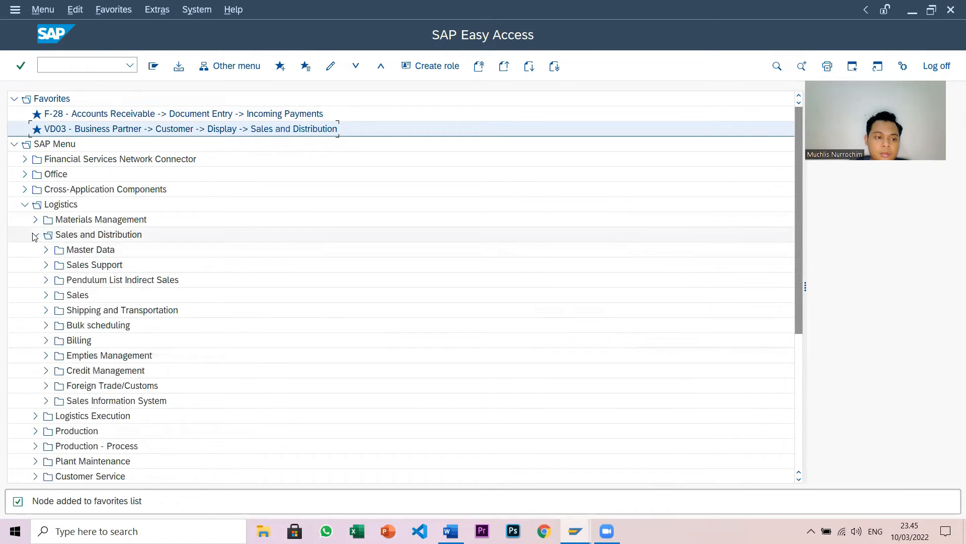
{"action": "left_click", "coordinate": [35, 235]}
{"action": "left_click", "coordinate": [25, 205]}
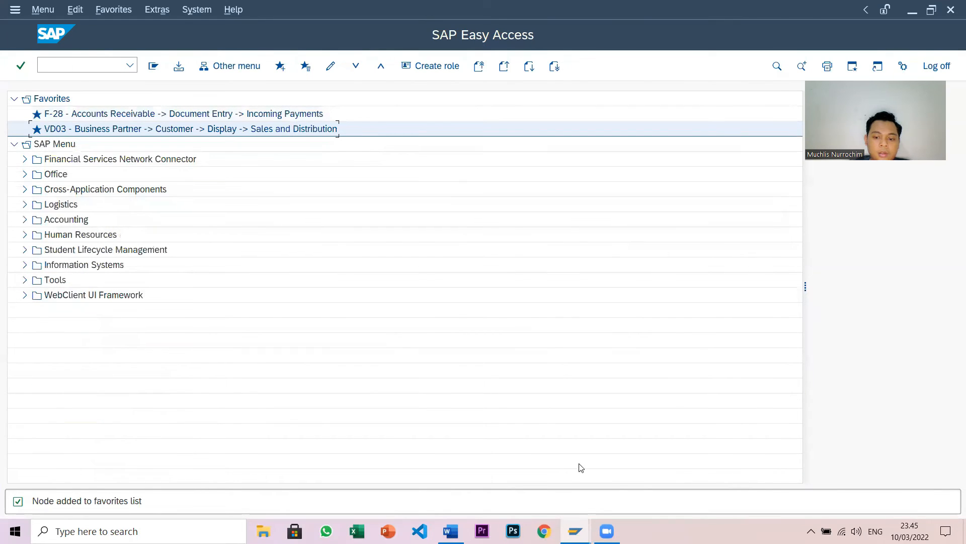
- Expand Human Resources › Personnel Management › Administration › HR Master Data and select PA30 Maintain
{"action": "left_click", "coordinate": [451, 531]}
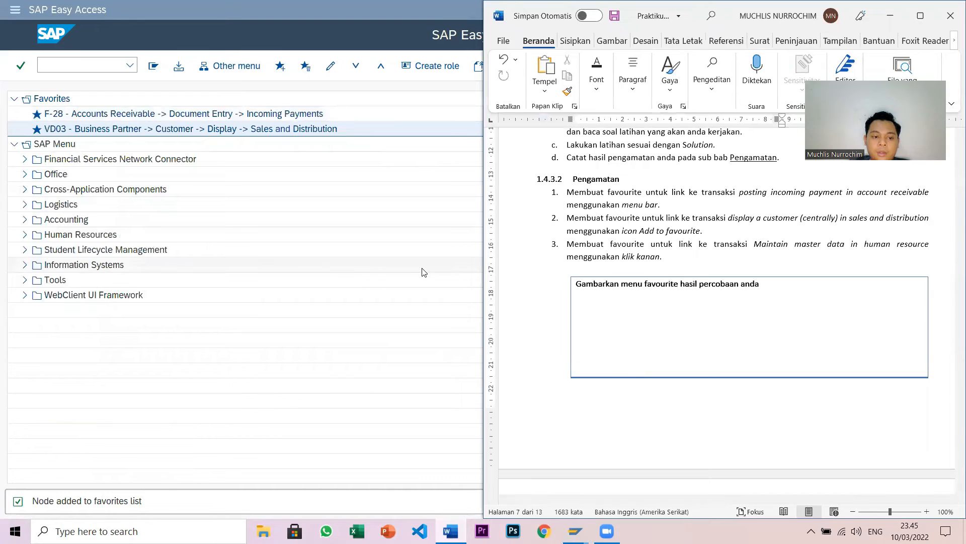
{"action": "left_click", "coordinate": [26, 235]}
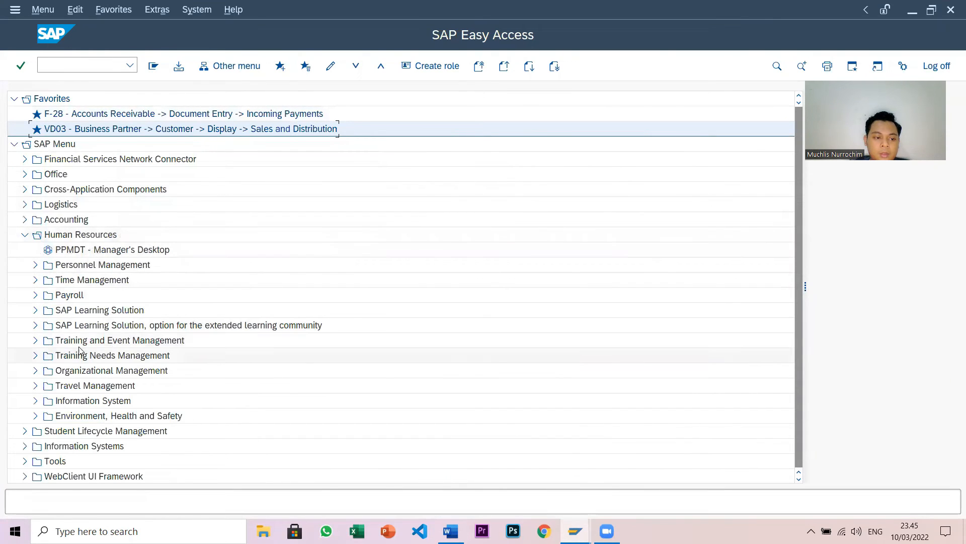
{"action": "left_click", "coordinate": [35, 265]}
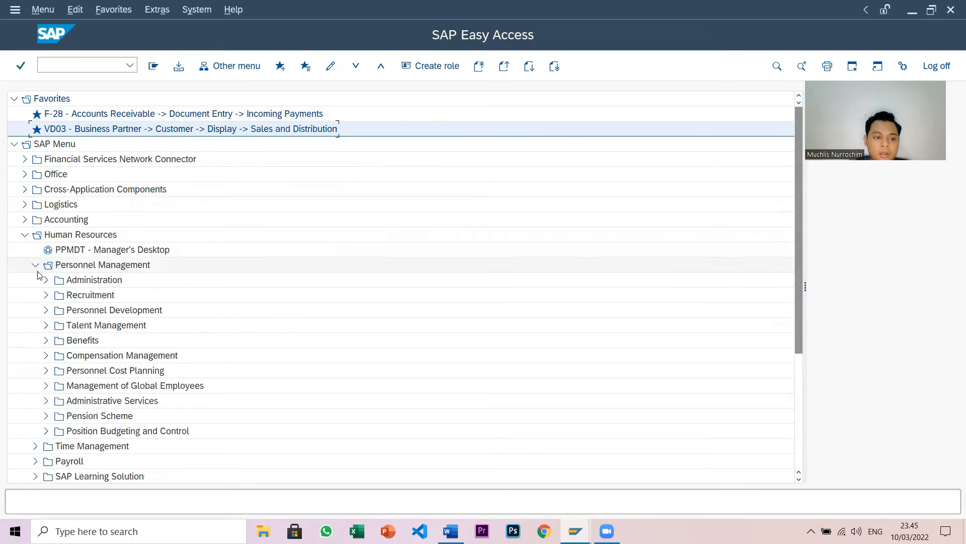
{"action": "left_click", "coordinate": [46, 280]}
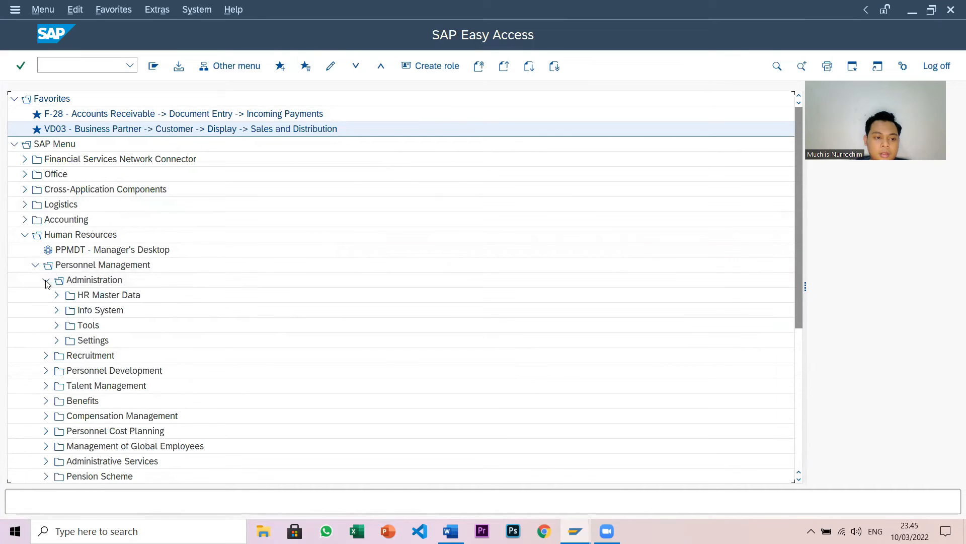
{"action": "left_click", "coordinate": [57, 296]}
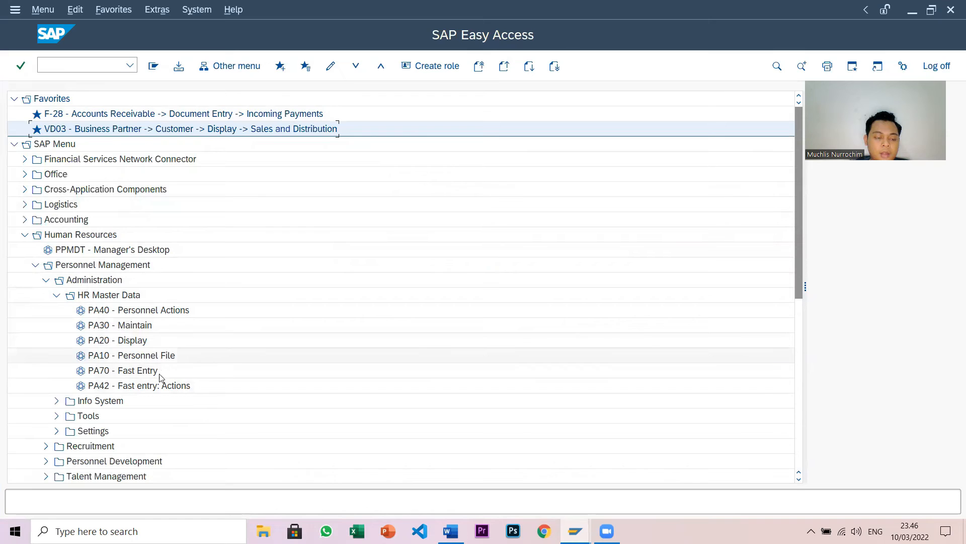
{"action": "left_click", "coordinate": [113, 327]}
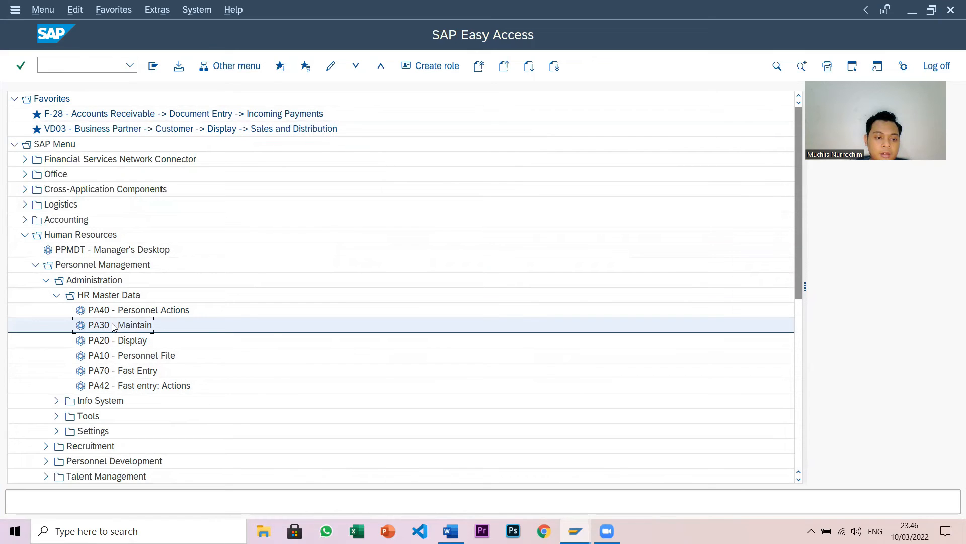
- Add PA30 Maintain to Favorites via the right-click menu and confirm the message
{"action": "right_click", "coordinate": [113, 326]}
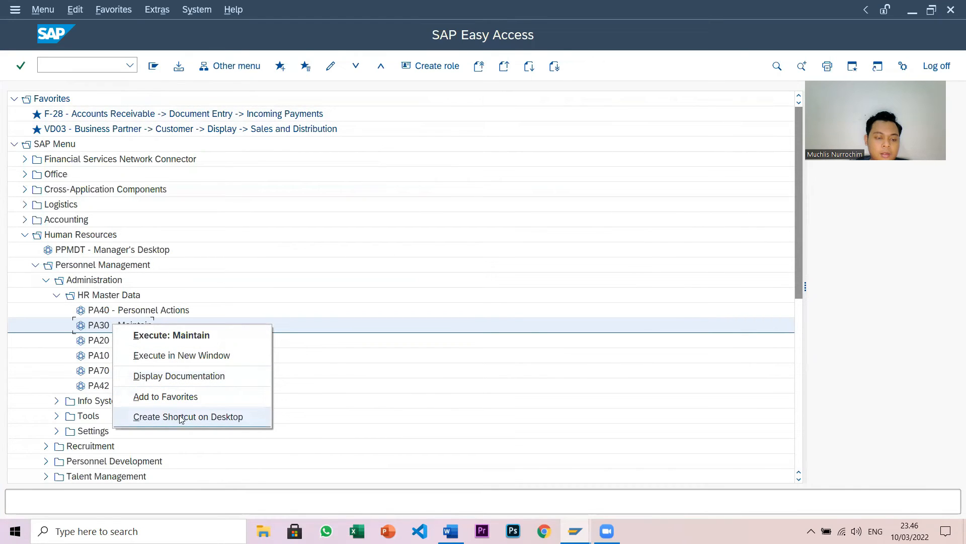
{"action": "left_click", "coordinate": [143, 397]}
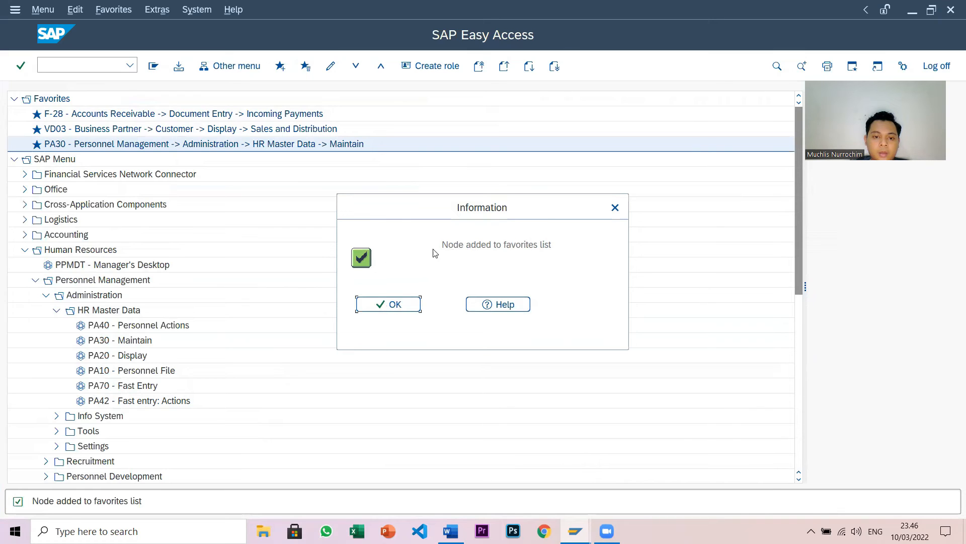
{"action": "left_click", "coordinate": [402, 307]}
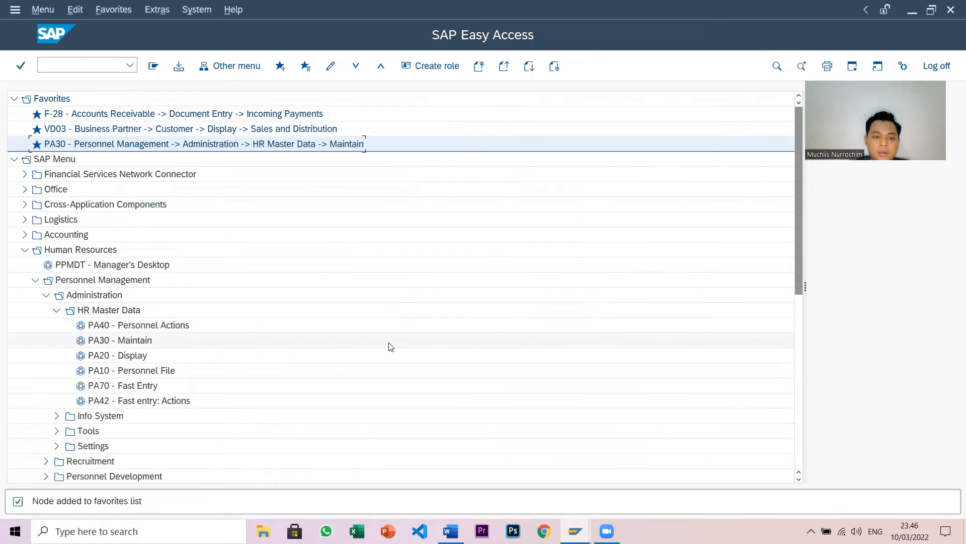
{"action": "left_click", "coordinate": [265, 262]}
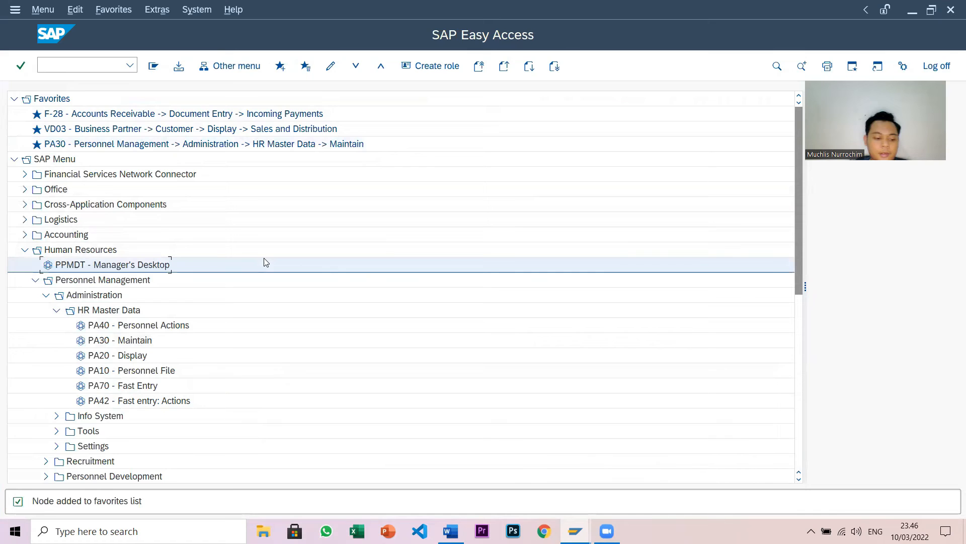
- Snip a screenshot of the three Favorites rows (F-28, VD03, PA30) and open it
{"action": "key", "text": "super+shift+s"}
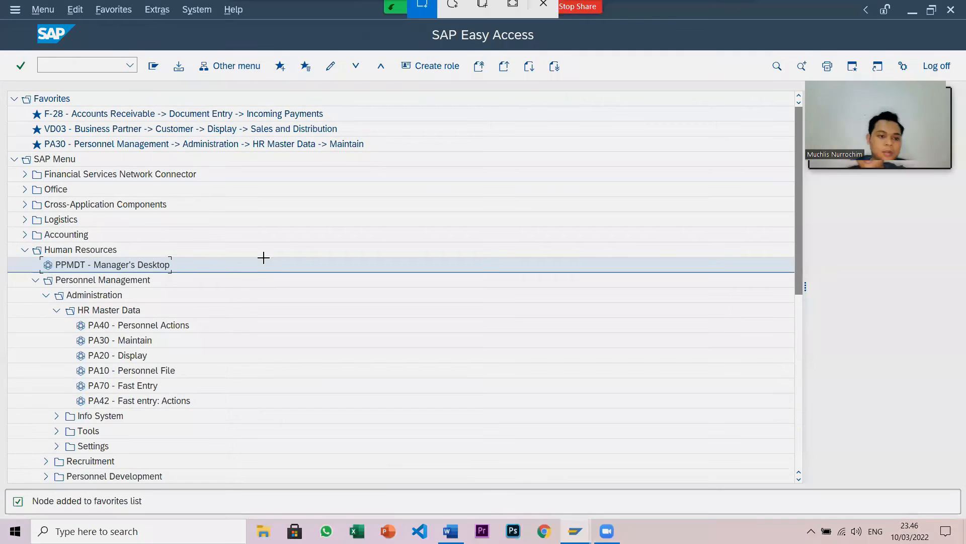
{"action": "mouse_move", "coordinate": [8, 89]}
{"action": "left_mouse_down"}
{"action": "mouse_move", "coordinate": [297, 130]}
{"action": "mouse_move", "coordinate": [388, 158]}
{"action": "mouse_move", "coordinate": [369, 152]}
{"action": "left_mouse_up"}
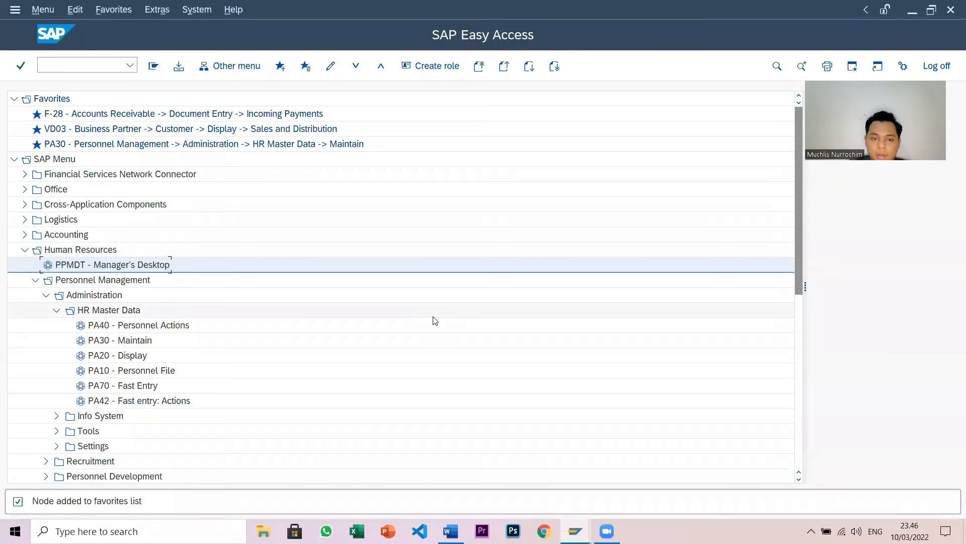
{"action": "key", "text": "ctrl+Print"}
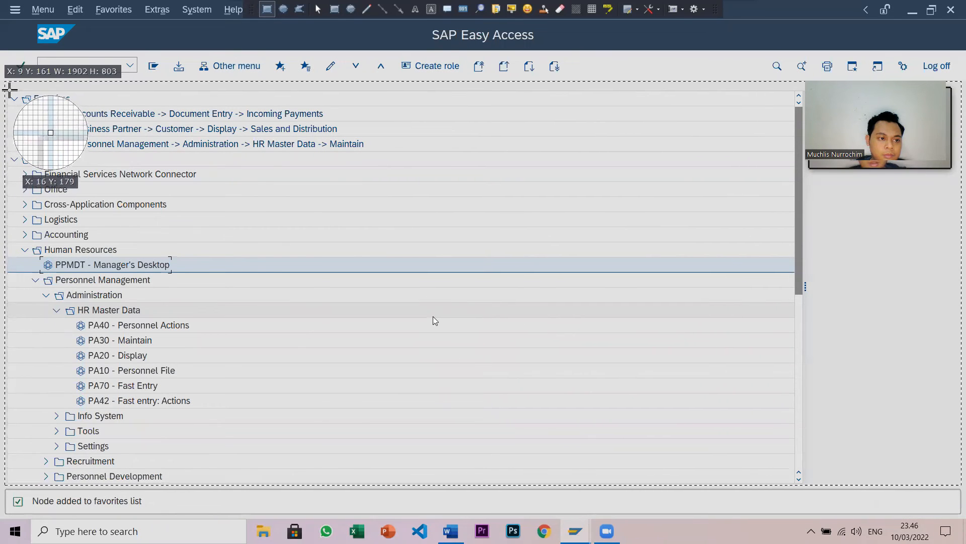
{"action": "left_click_drag", "start_coordinate": [7, 90], "coordinate": [372, 152]}
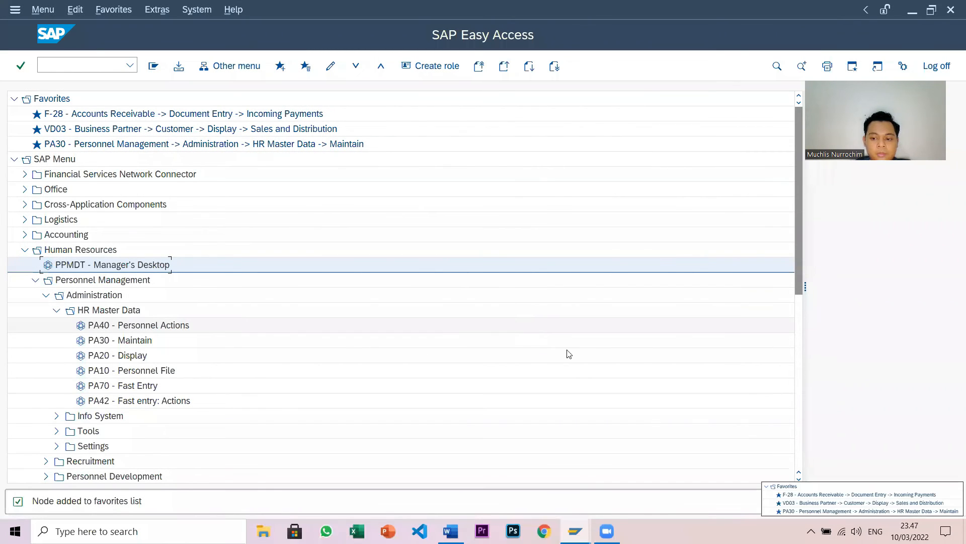
{"action": "left_click", "coordinate": [778, 494]}
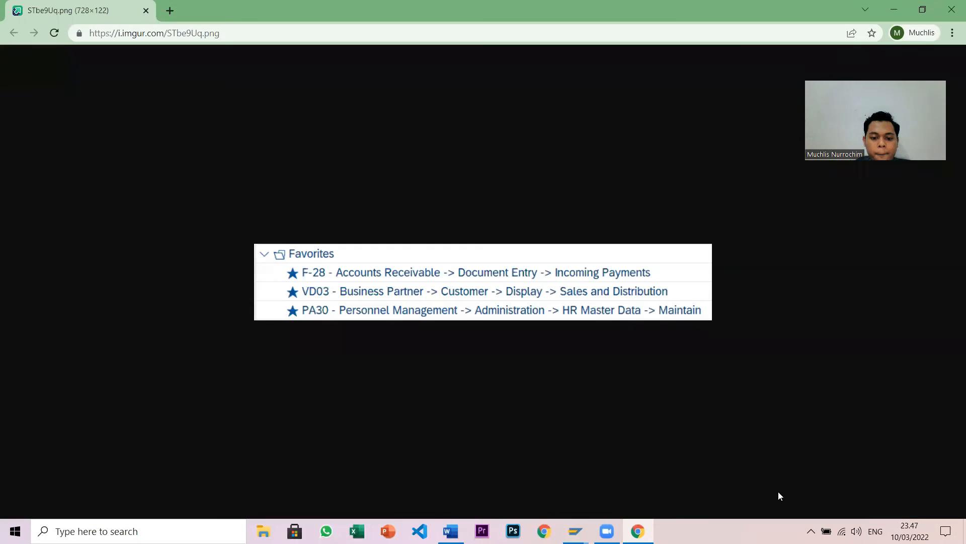
- Copy the Favorites screenshot image in Chrome and return to the Word worksheet
{"action": "right_click", "coordinate": [364, 271]}
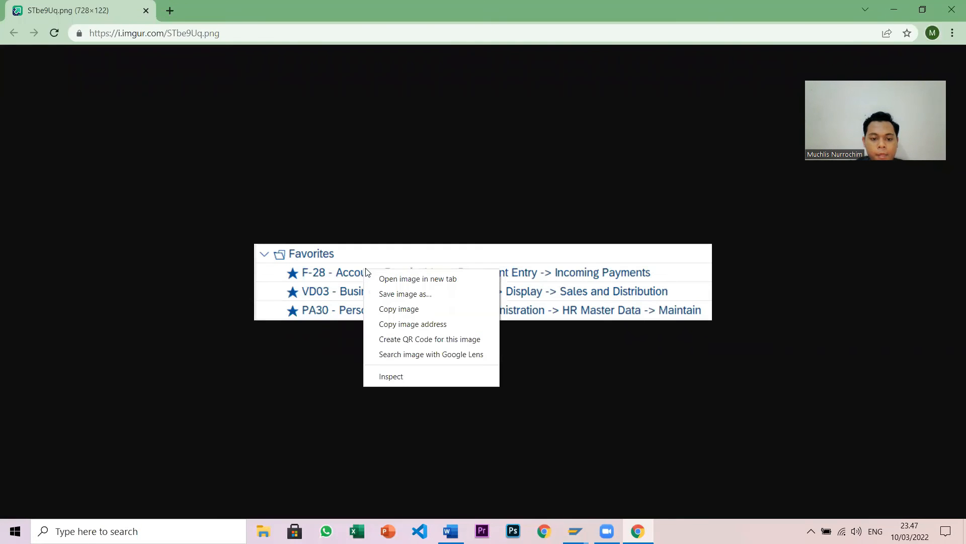
{"action": "left_click", "coordinate": [415, 308]}
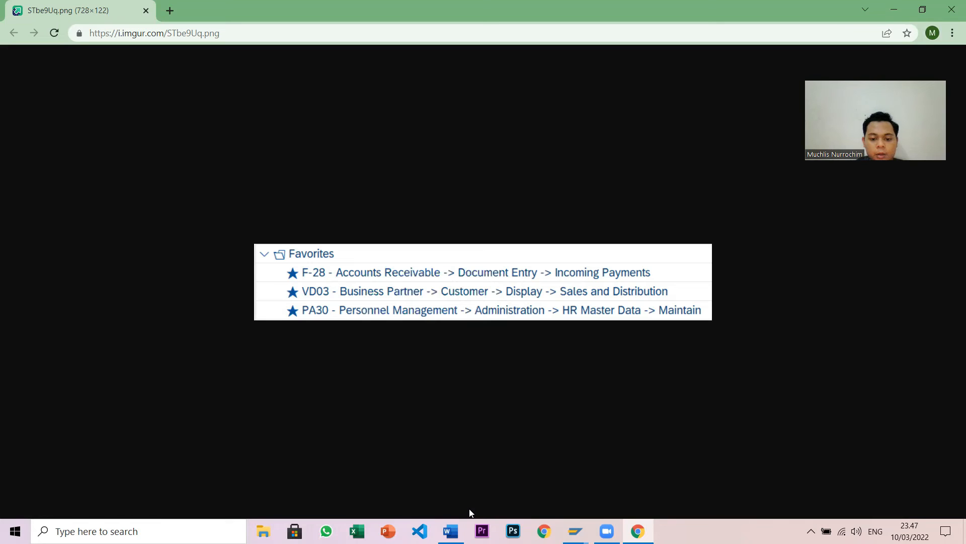
{"action": "left_click", "coordinate": [455, 528]}
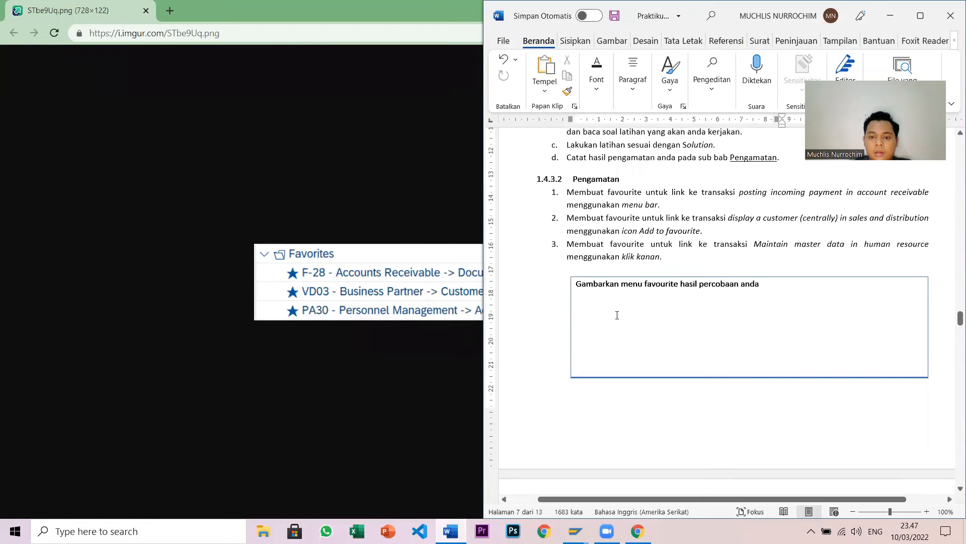
- Paste the Favorites screenshot into the favourites answer box and narrow it to fit
{"action": "left_click", "coordinate": [598, 306]}
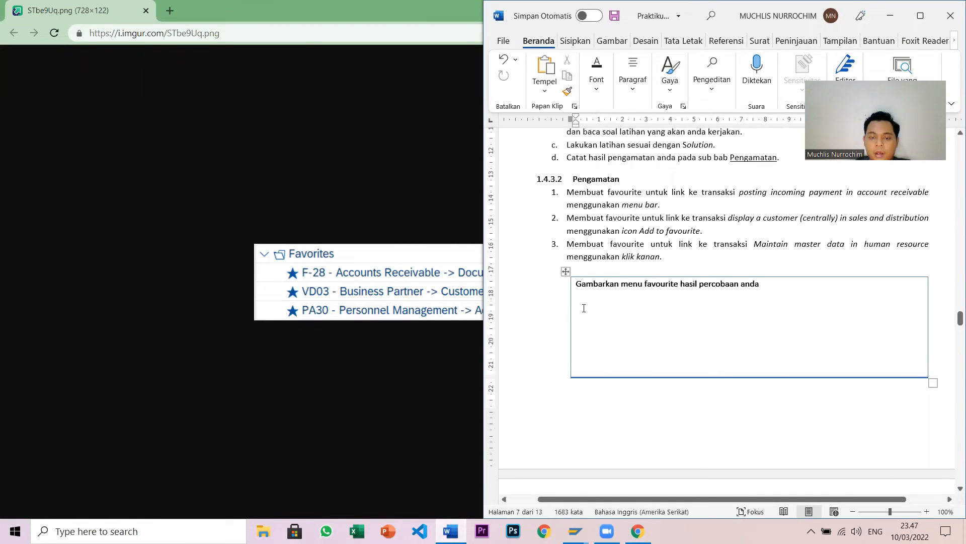
{"action": "left_click", "coordinate": [545, 68]}
{"action": "left_click", "coordinate": [692, 347]}
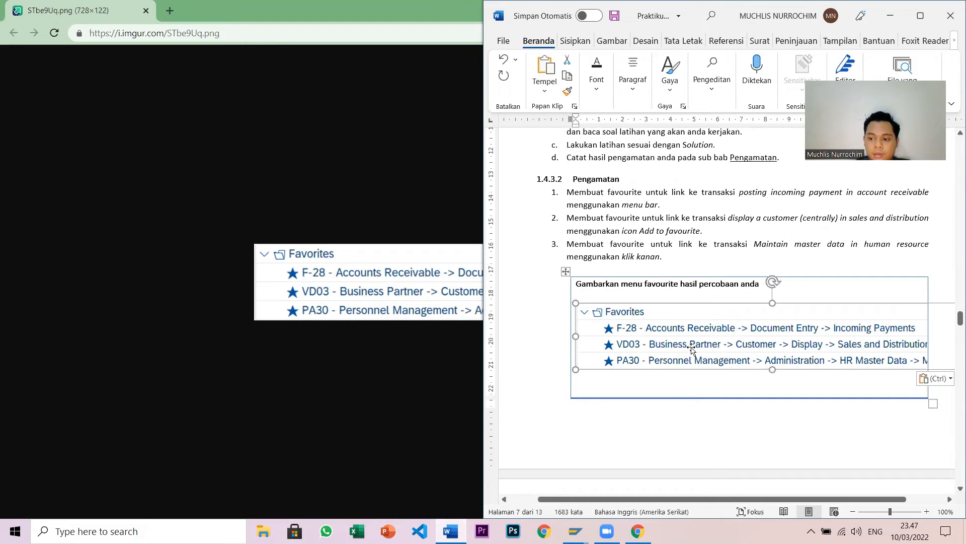
{"action": "left_click", "coordinate": [921, 15]}
{"action": "left_click_drag", "start_coordinate": [721, 336], "coordinate": [680, 336]}
{"action": "left_click", "coordinate": [605, 385]}
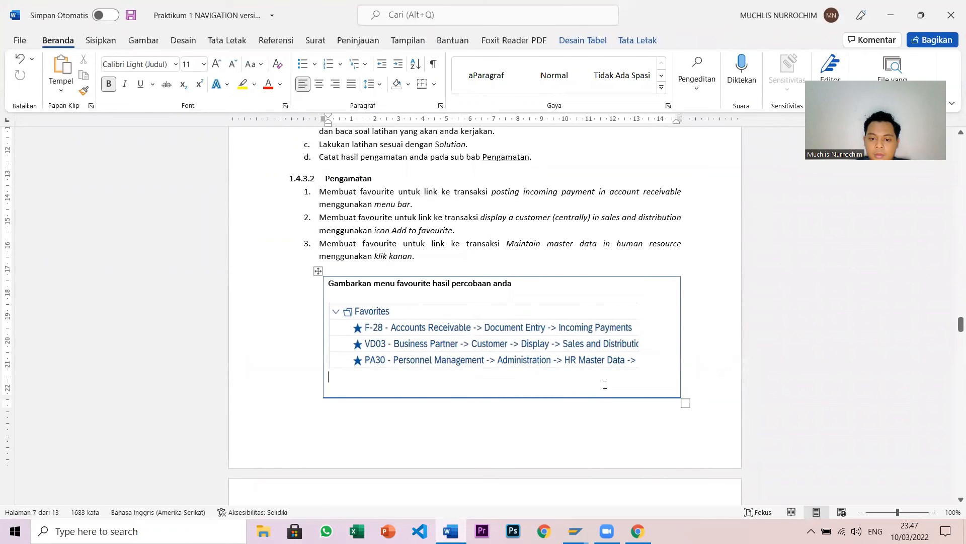
{"action": "scroll", "coordinate": [605, 385], "scroll_direction": "down", "scroll_amount": 7}
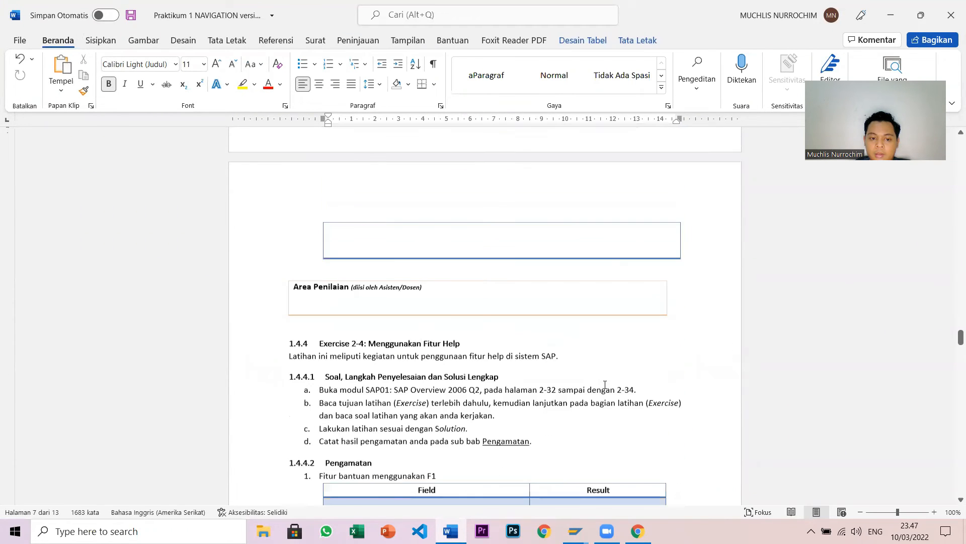
- Scroll down to section 1.4.4's F1 and F4 Field/Result tables
{"action": "scroll", "coordinate": [657, 378], "scroll_direction": "down", "scroll_amount": 3}
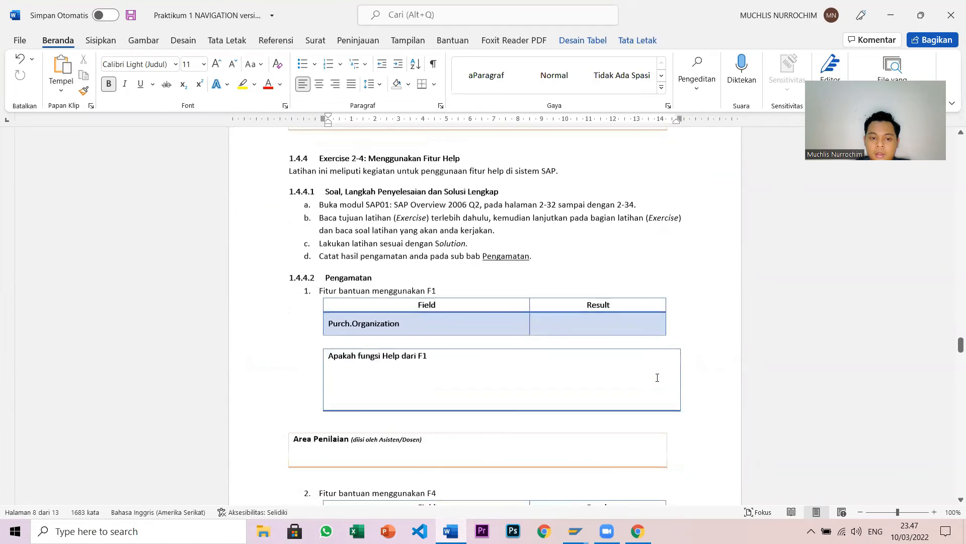
{"action": "scroll", "coordinate": [657, 378], "scroll_direction": "down", "scroll_amount": 1}
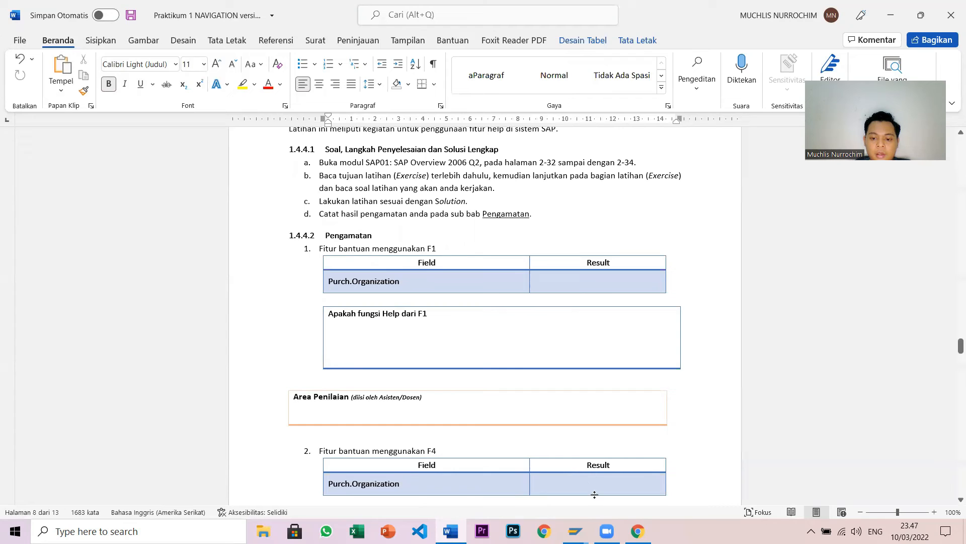
- Return to SAP Easy Access and collapse the Human Resources branch
{"action": "mouse_move", "coordinate": [575, 531]}
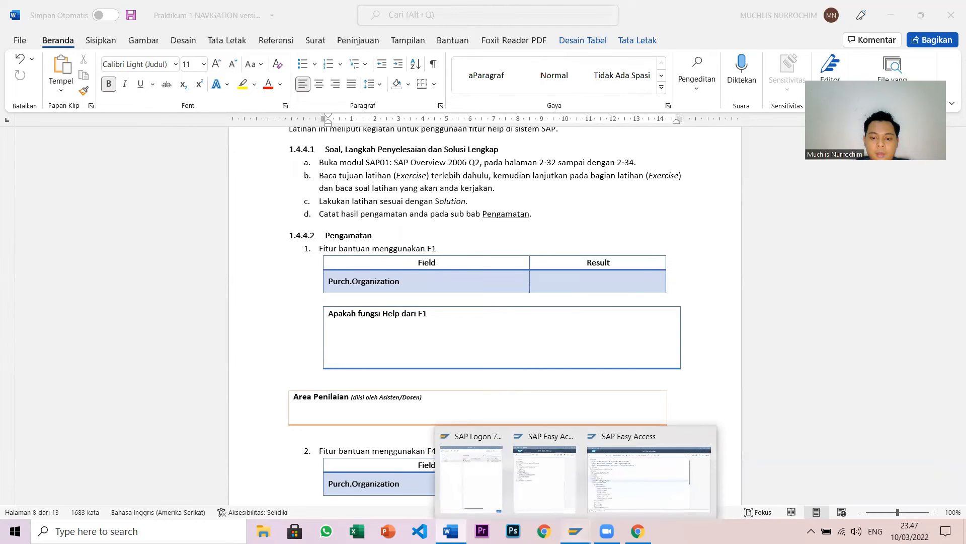
{"action": "left_click", "coordinate": [631, 498]}
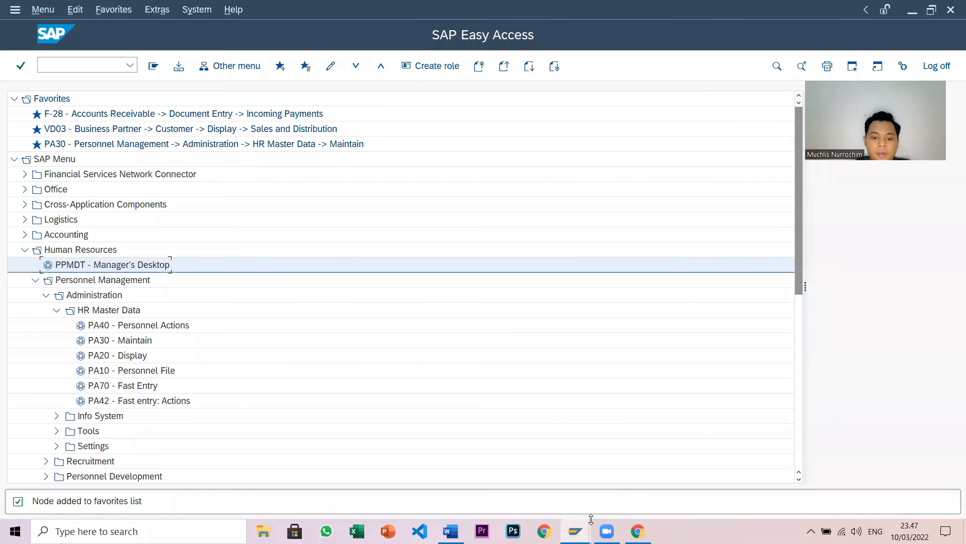
{"action": "mouse_move", "coordinate": [575, 530]}
{"action": "left_click", "coordinate": [531, 499]}
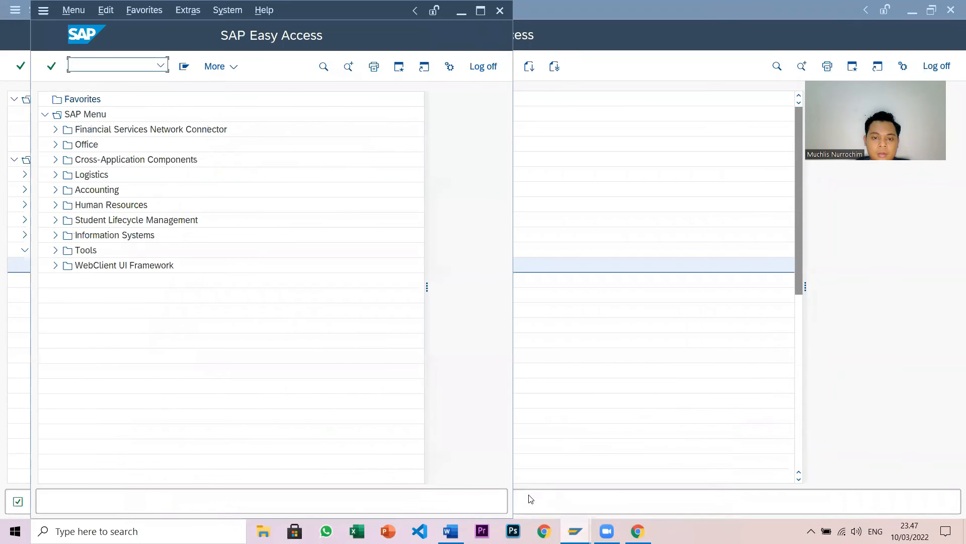
{"action": "left_click", "coordinate": [627, 492]}
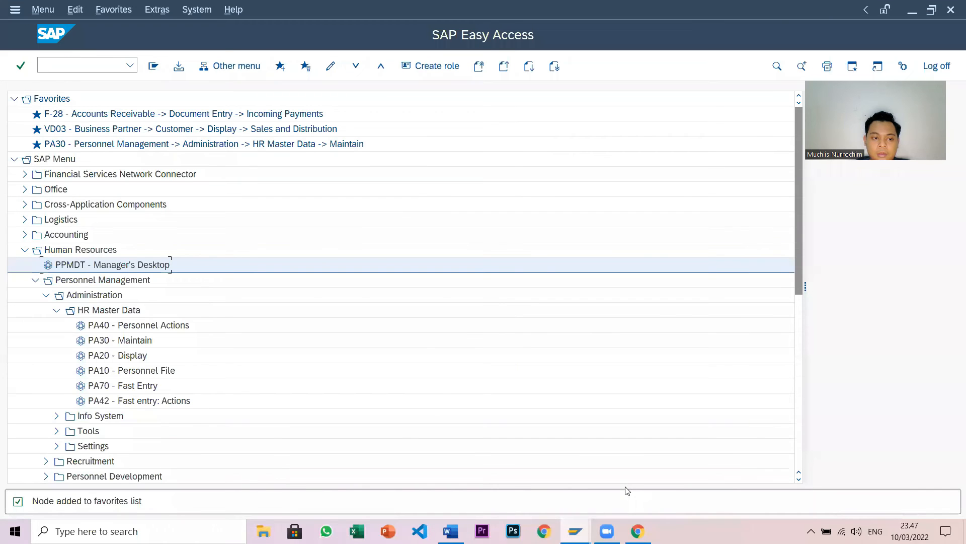
{"action": "left_click", "coordinate": [57, 310]}
{"action": "left_click", "coordinate": [35, 280]}
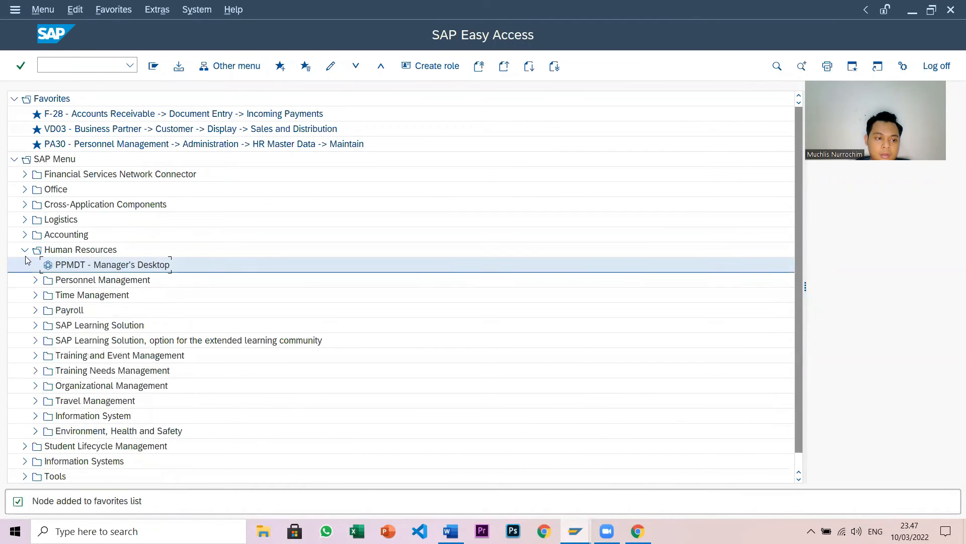
{"action": "left_click", "coordinate": [25, 249]}
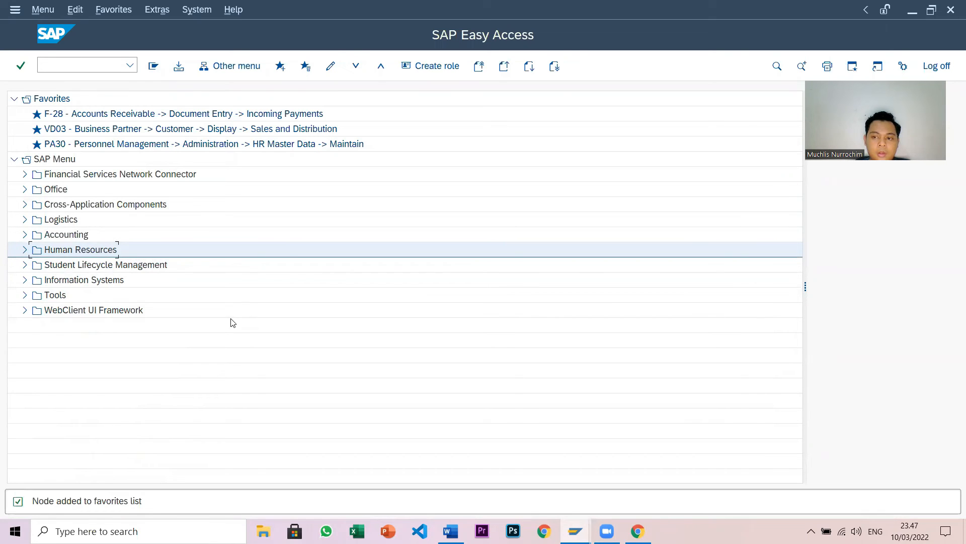
- Expand Logistics › Materials Management › Purchasing › Master Data › Vendor › Central and launch XK03
{"action": "left_click", "coordinate": [25, 219]}
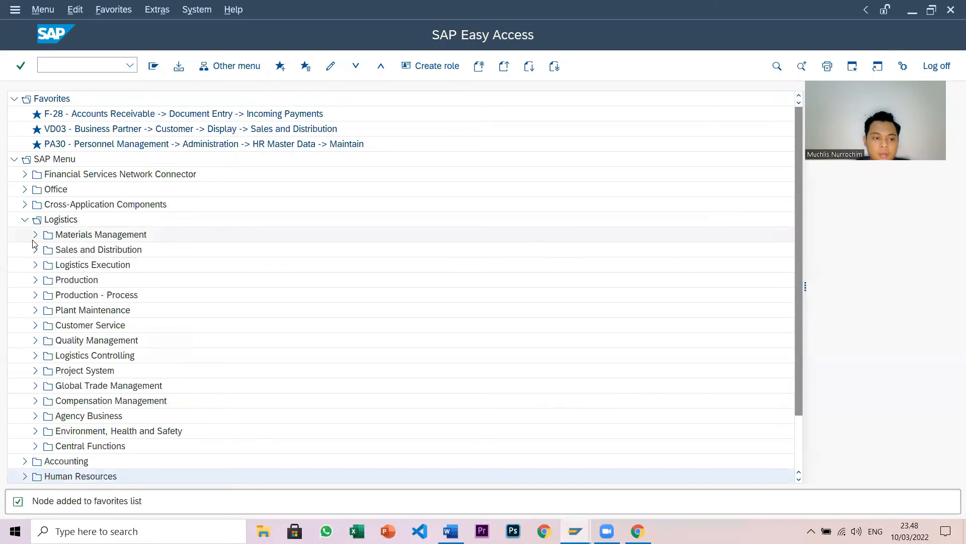
{"action": "left_click", "coordinate": [35, 237]}
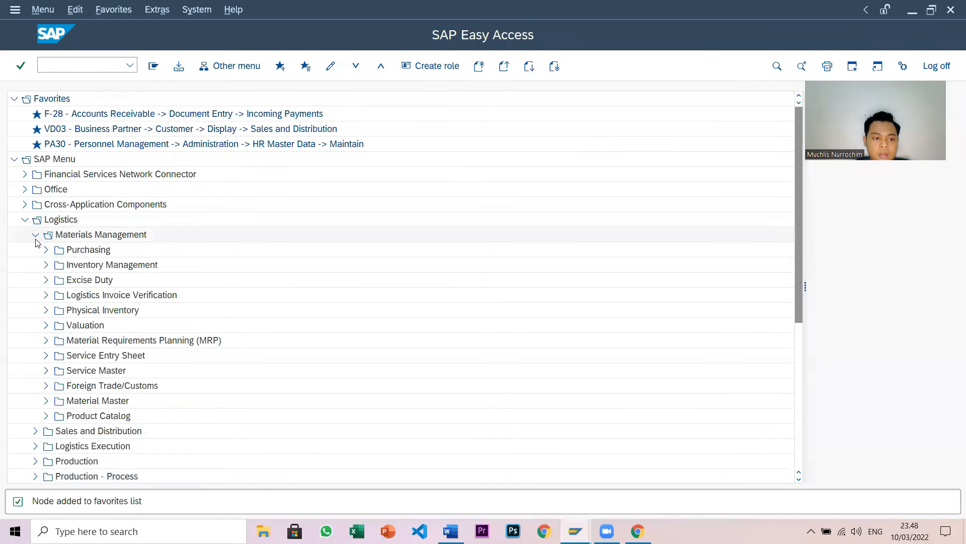
{"action": "left_click", "coordinate": [44, 251]}
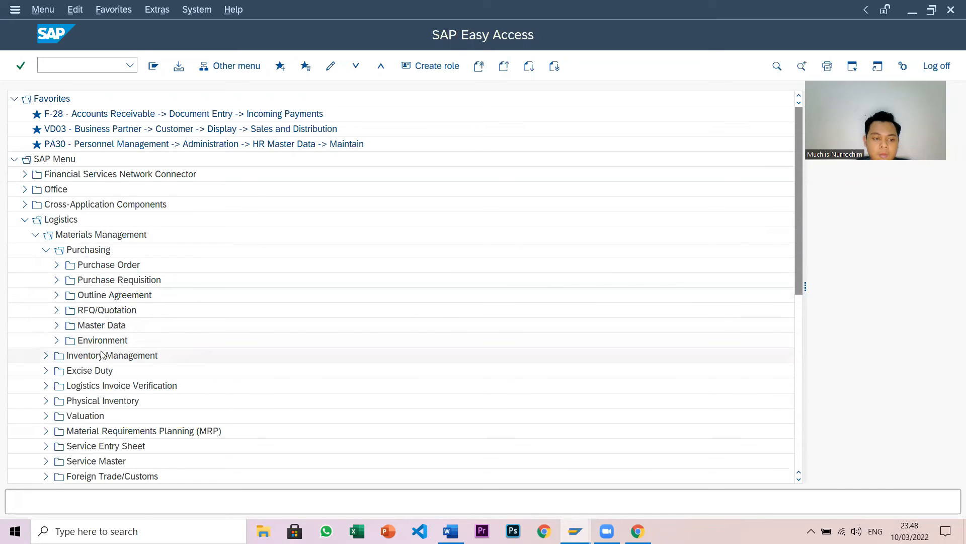
{"action": "left_click", "coordinate": [58, 326]}
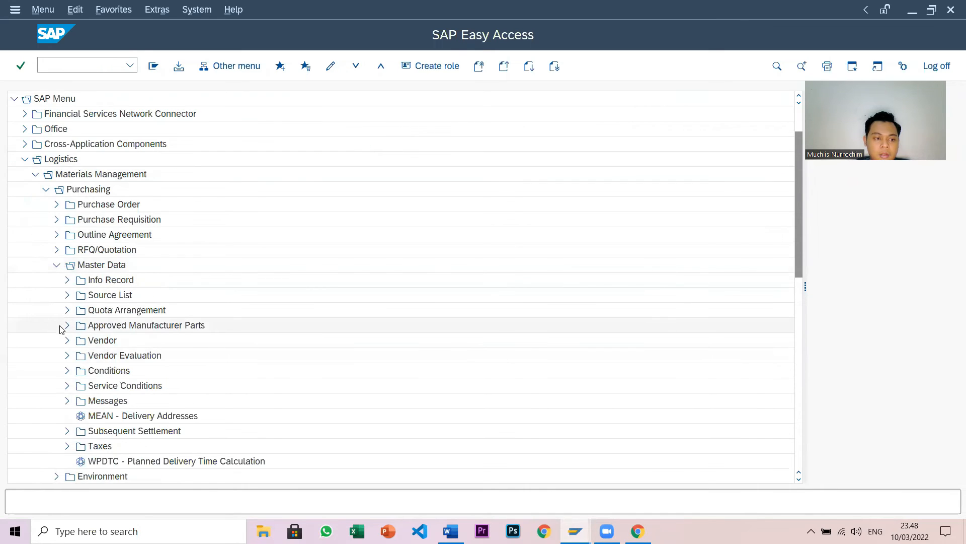
{"action": "left_click", "coordinate": [68, 341]}
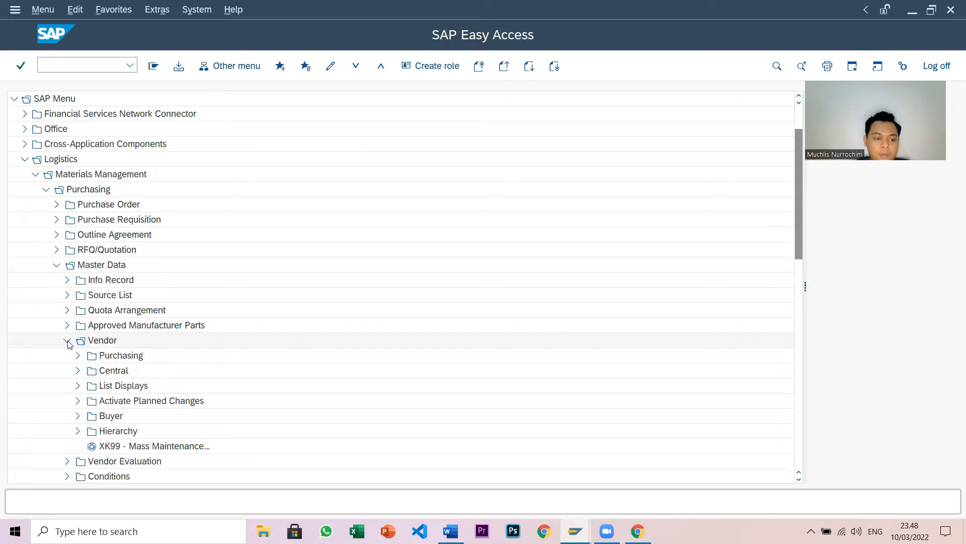
{"action": "left_click", "coordinate": [78, 371]}
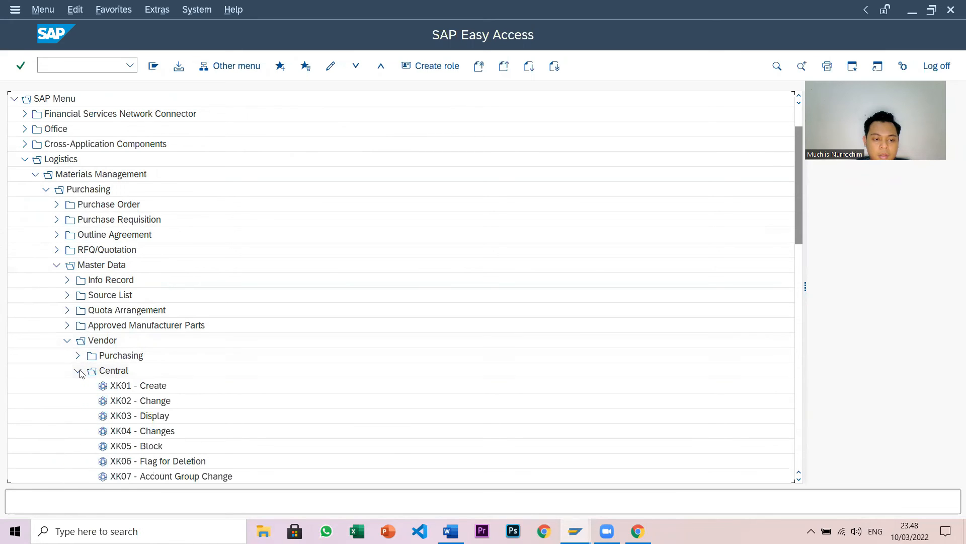
{"action": "scroll", "coordinate": [171, 400], "scroll_direction": "down", "scroll_amount": 2}
{"action": "scroll", "coordinate": [171, 401], "scroll_direction": "down", "scroll_amount": 1}
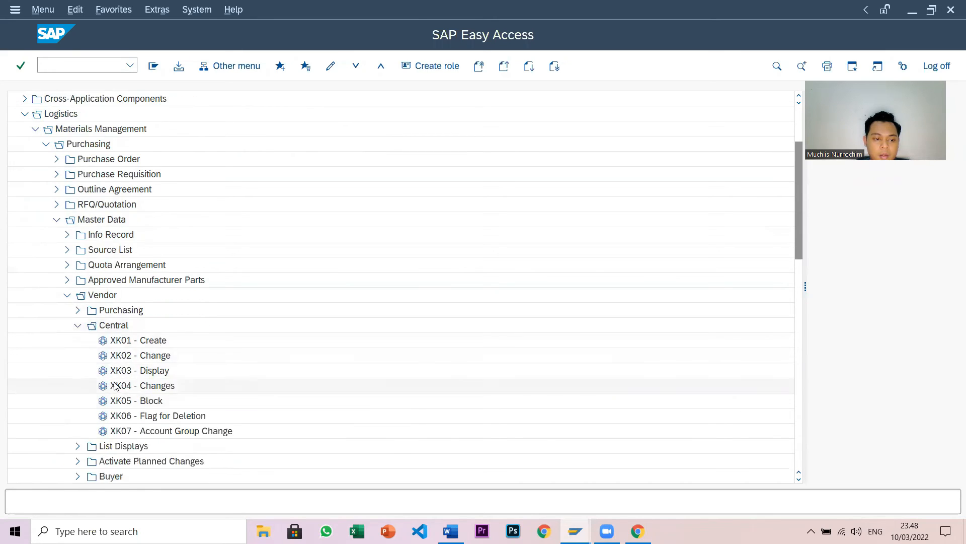
{"action": "double_click", "coordinate": [107, 374]}
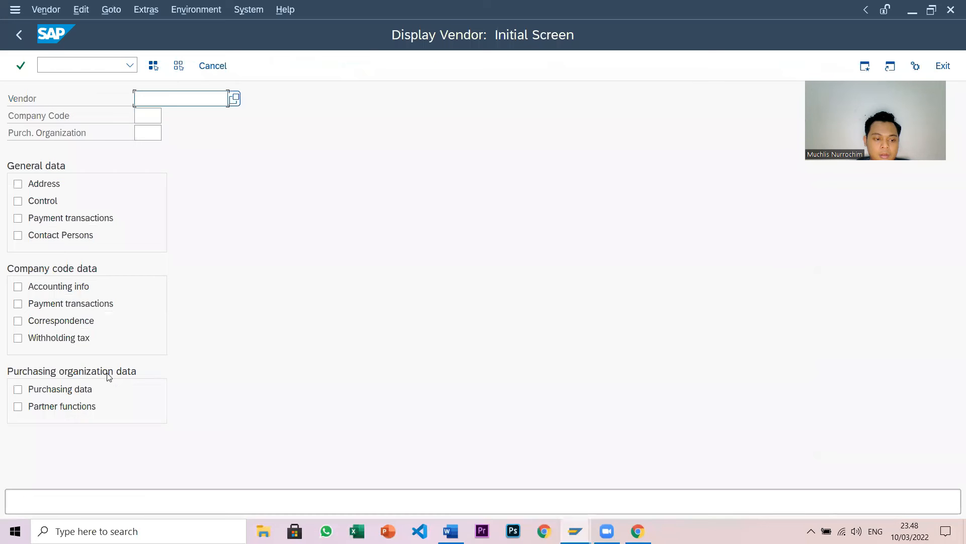
- Open the F1 help for the Purch. Organization field on XK03, comparing with Word's F1 table
{"action": "left_click", "coordinate": [145, 137]}
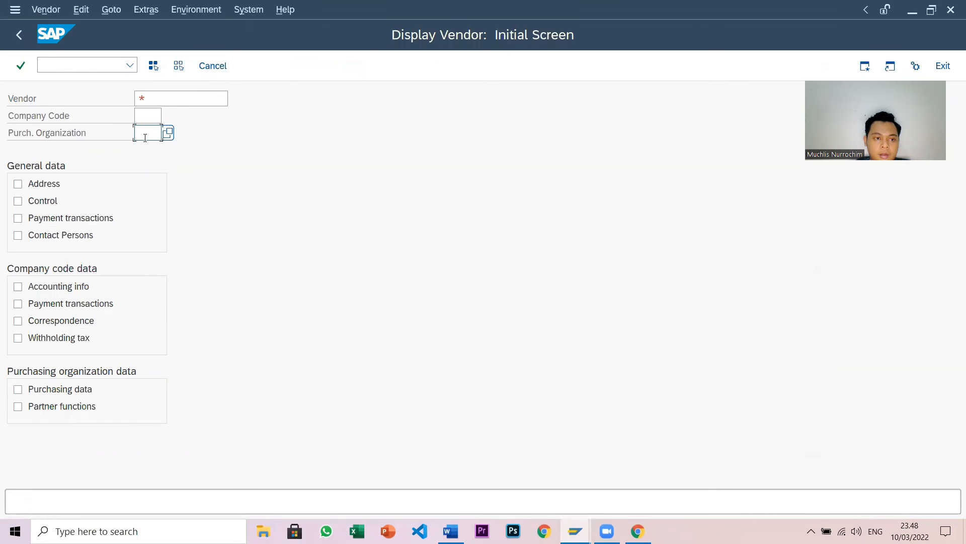
{"action": "left_click", "coordinate": [451, 531]}
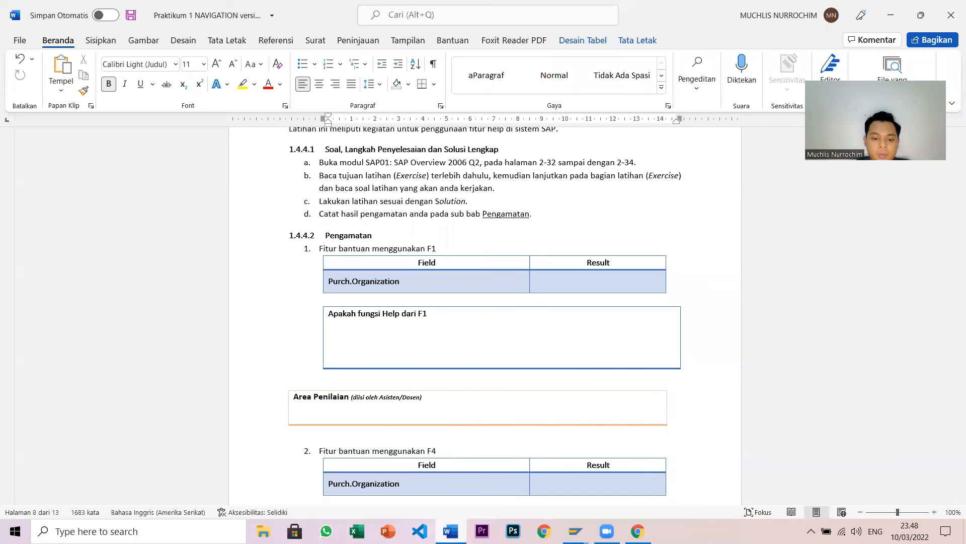
{"action": "left_click", "coordinate": [451, 531]}
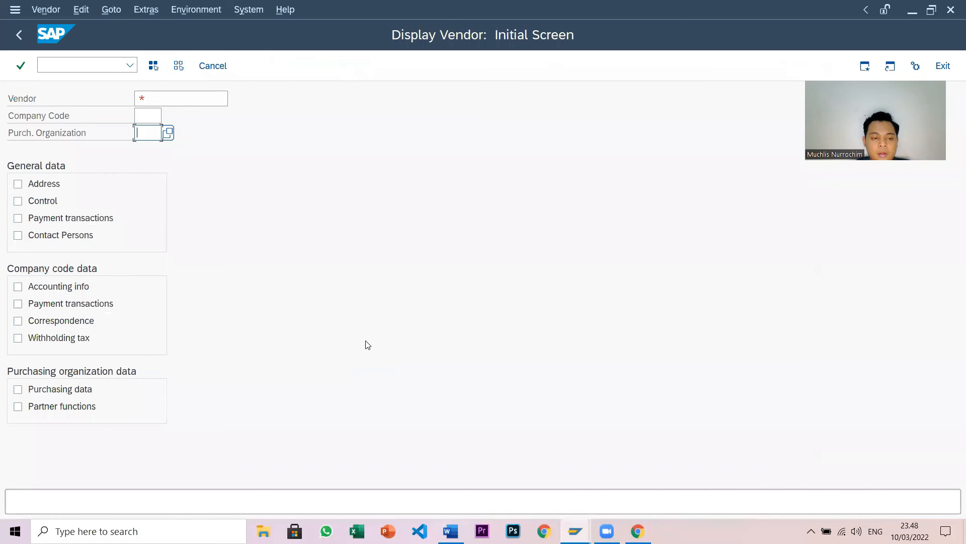
{"action": "key", "text": "ctrl+/"}
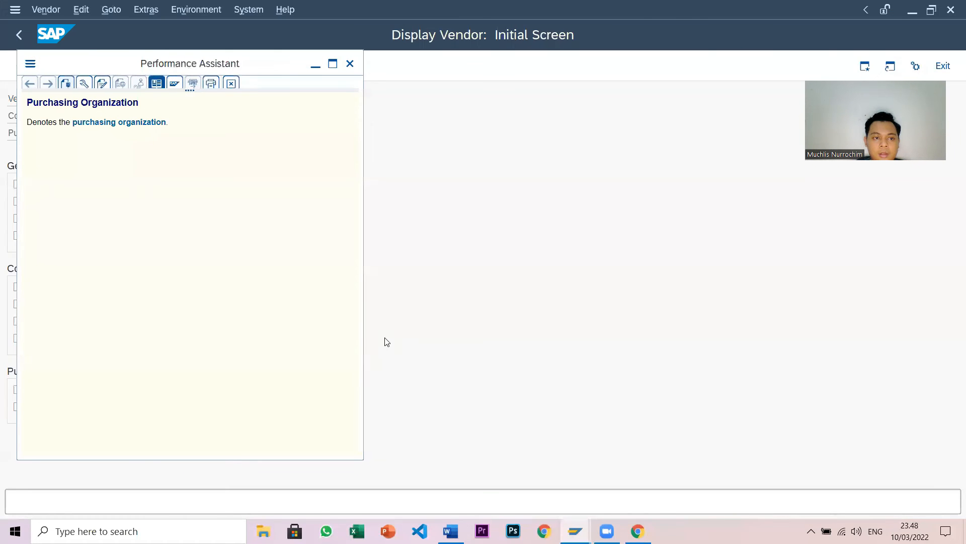
{"action": "left_click", "coordinate": [451, 531]}
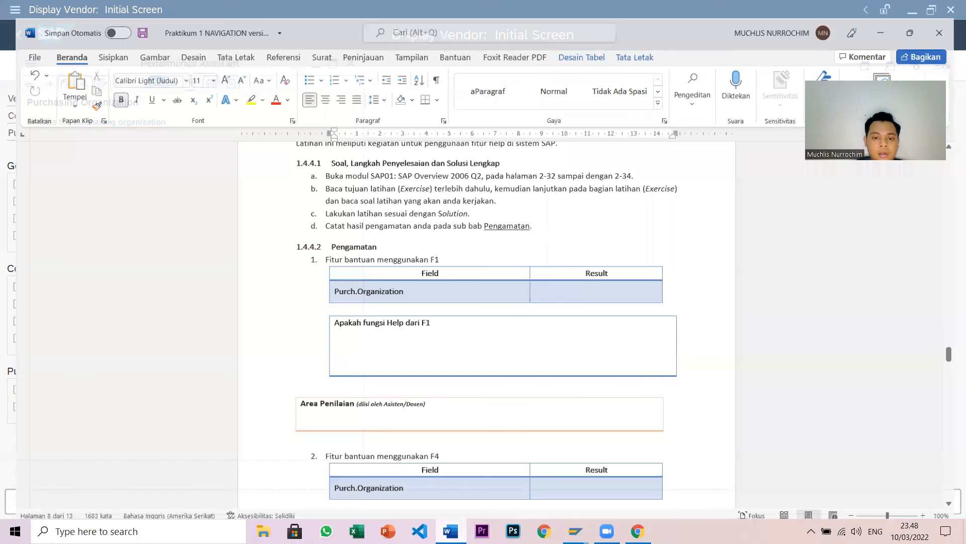
- Start the F1 Result cell with 'Menampilkan' and snap Word and SAP side by side
{"action": "left_click", "coordinate": [601, 284]}
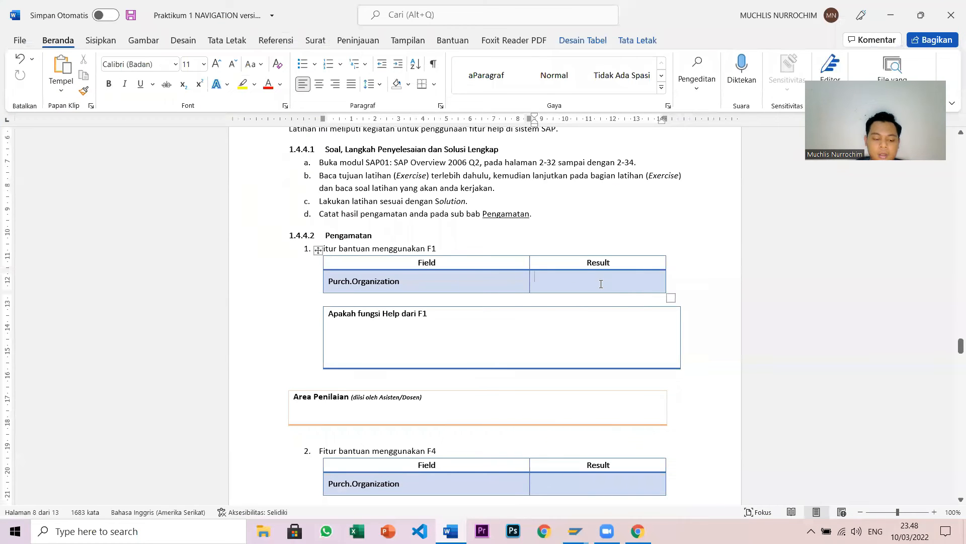
{"action": "type", "text": "Menampilkan"}
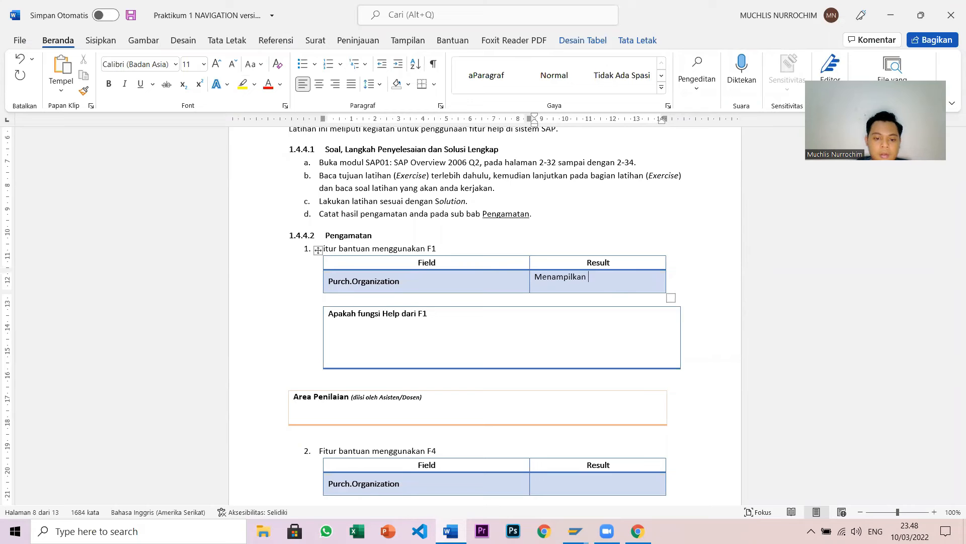
{"action": "key", "text": "super+Left"}
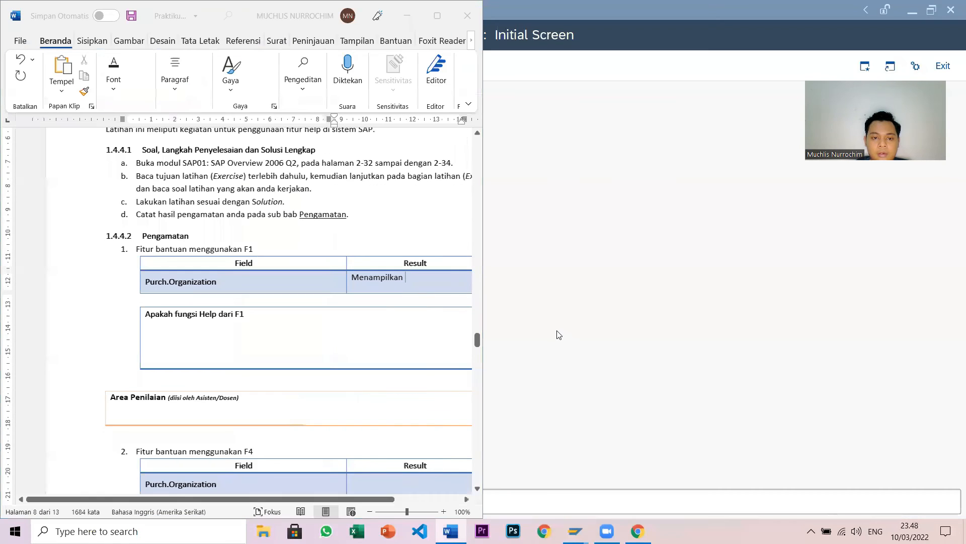
{"action": "left_click", "coordinate": [691, 197]}
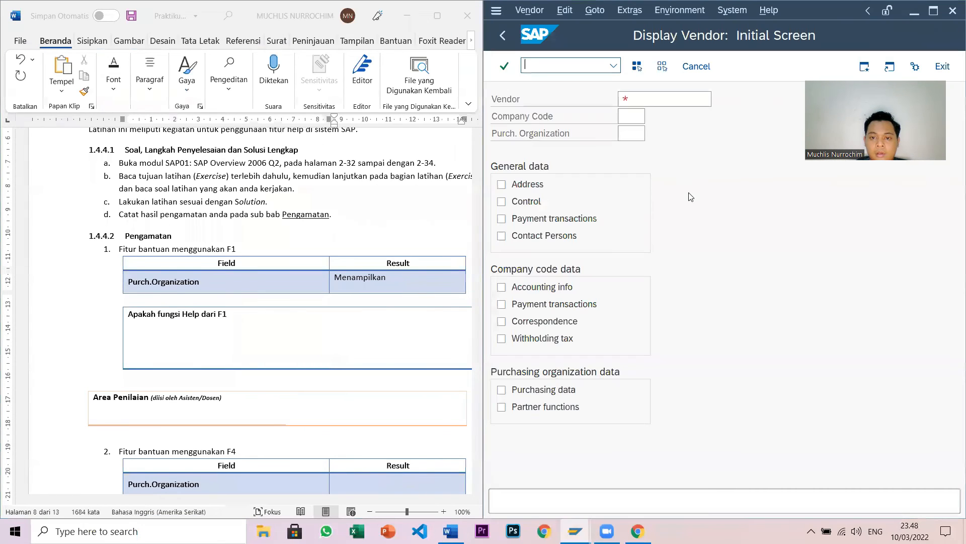
- Check the Performance Assistant, then complete the F1 result with 'Performance Assistant'
{"action": "mouse_move", "coordinate": [584, 531]}
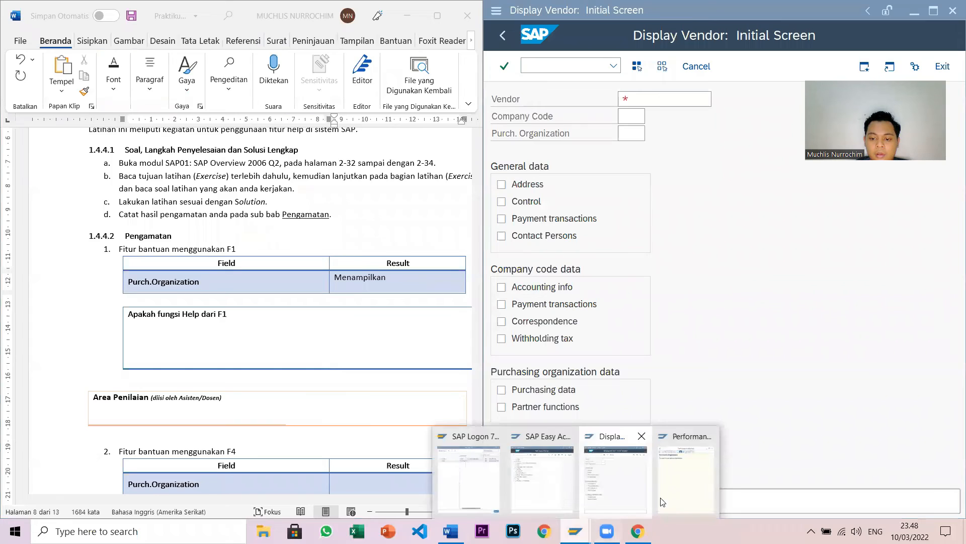
{"action": "left_click", "coordinate": [679, 488]}
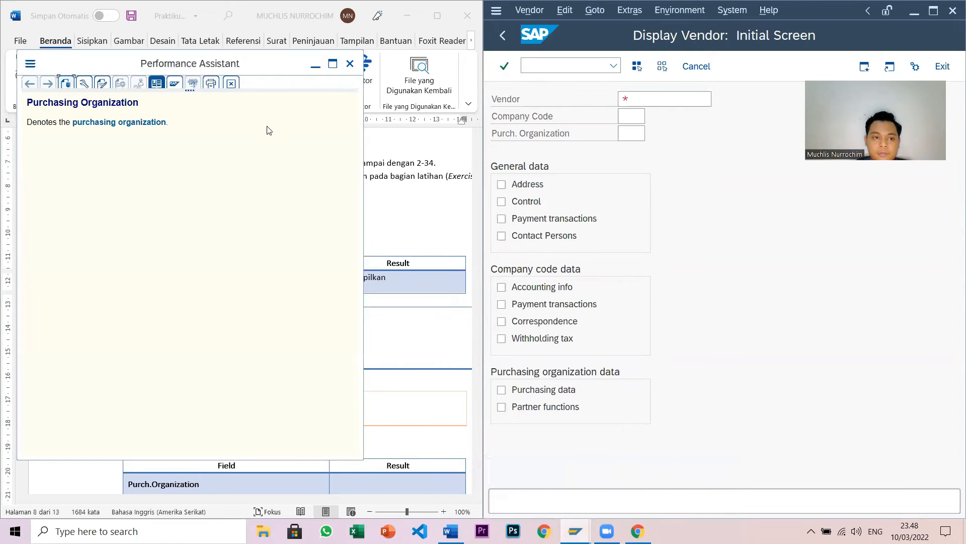
{"action": "left_click", "coordinate": [315, 63]}
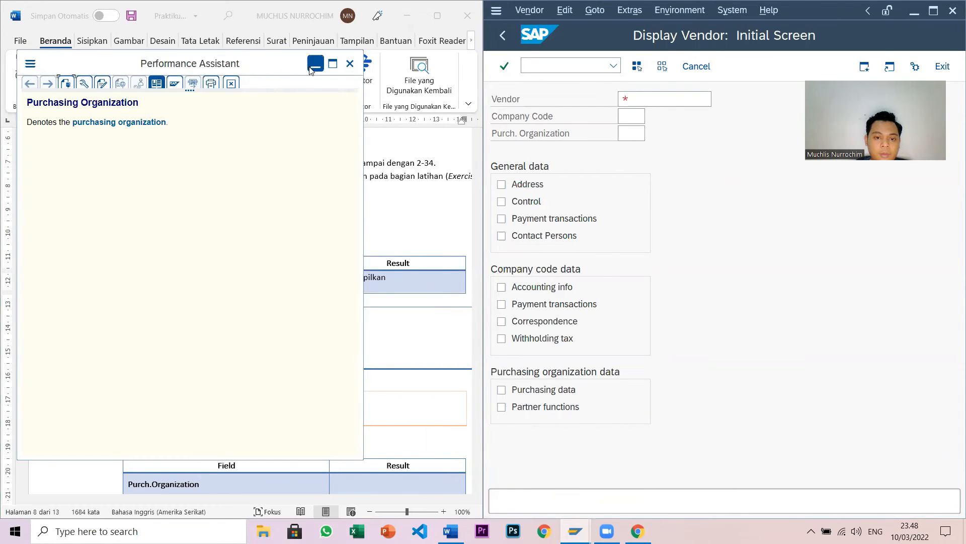
{"action": "left_click", "coordinate": [408, 278]}
{"action": "type", "text": "Perfo"}
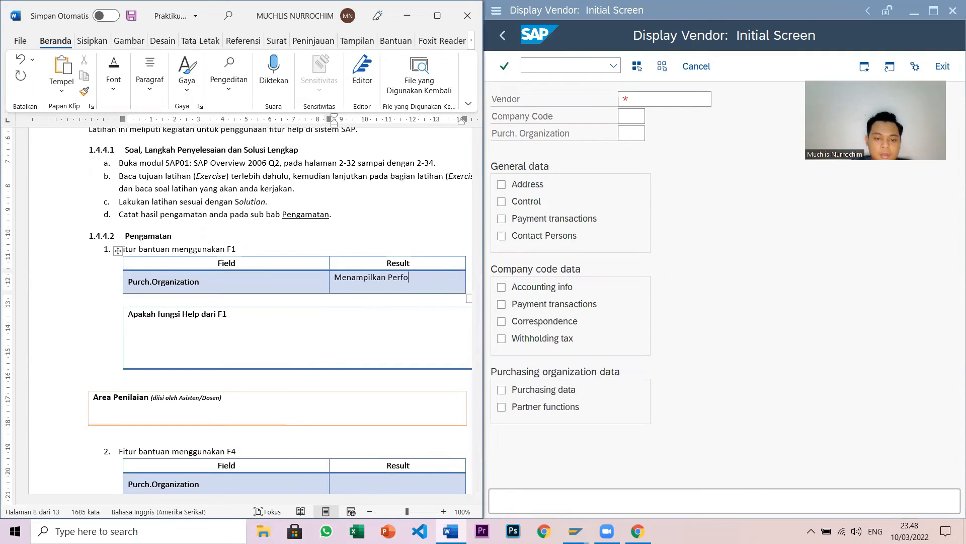
{"action": "type", "text": "rmance Assist"}
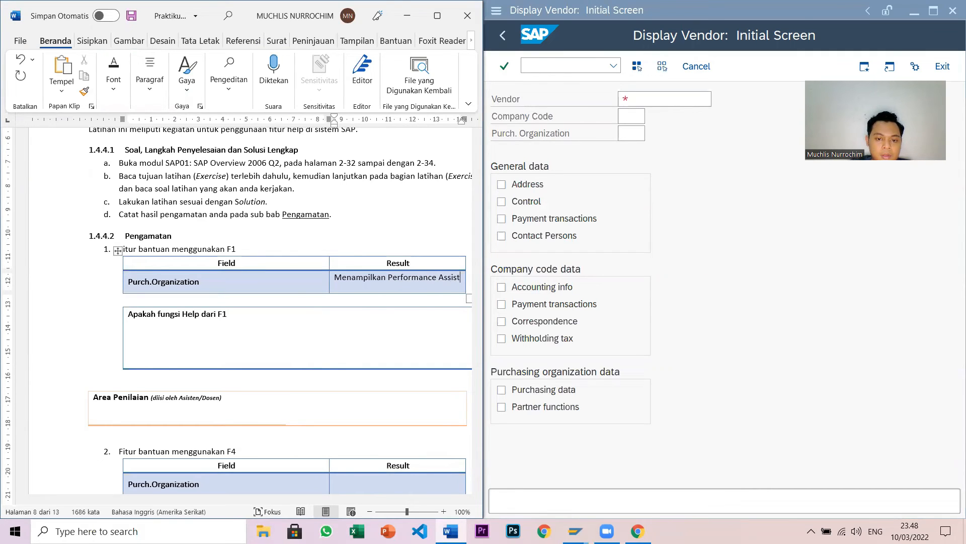
{"action": "type", "text": "ant"}
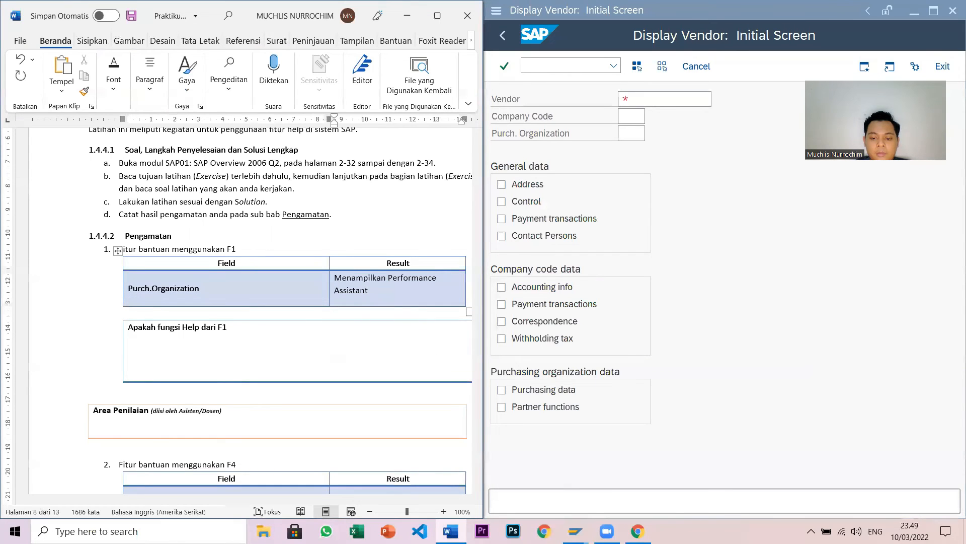
- Close the Performance Assistant window and start a new line in the F1 answer box
{"action": "left_click", "coordinate": [576, 531]}
{"action": "left_click", "coordinate": [683, 488]}
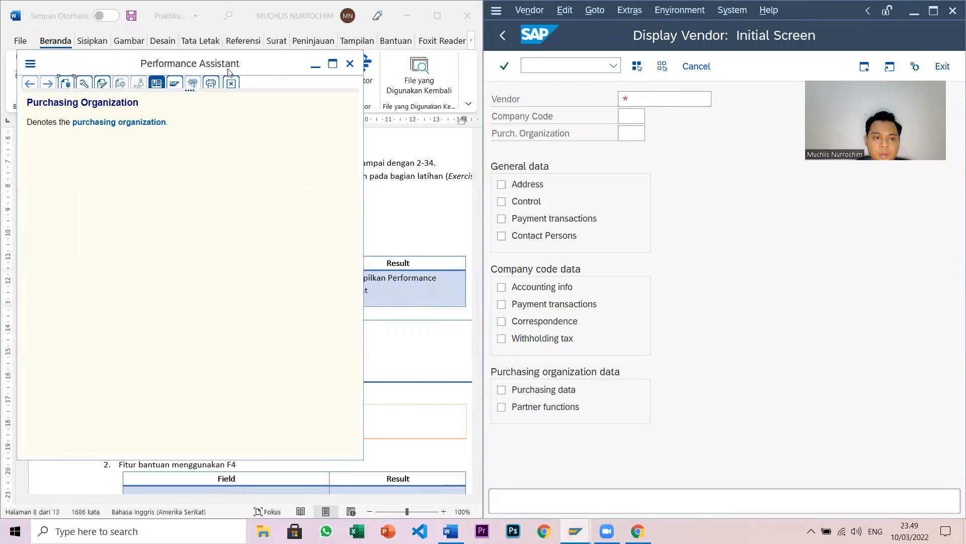
{"action": "left_click", "coordinate": [350, 64]}
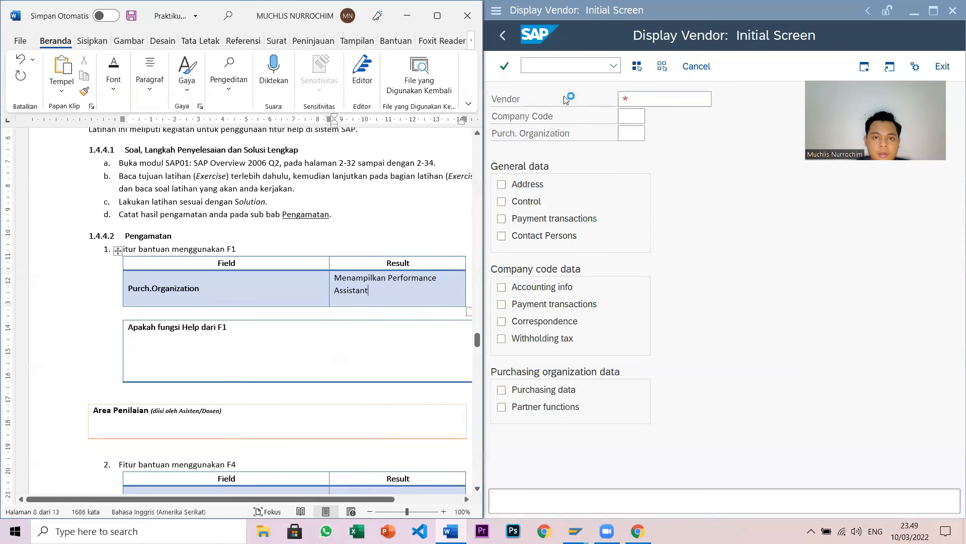
{"action": "left_click", "coordinate": [370, 356]}
{"action": "key", "text": "Return"}
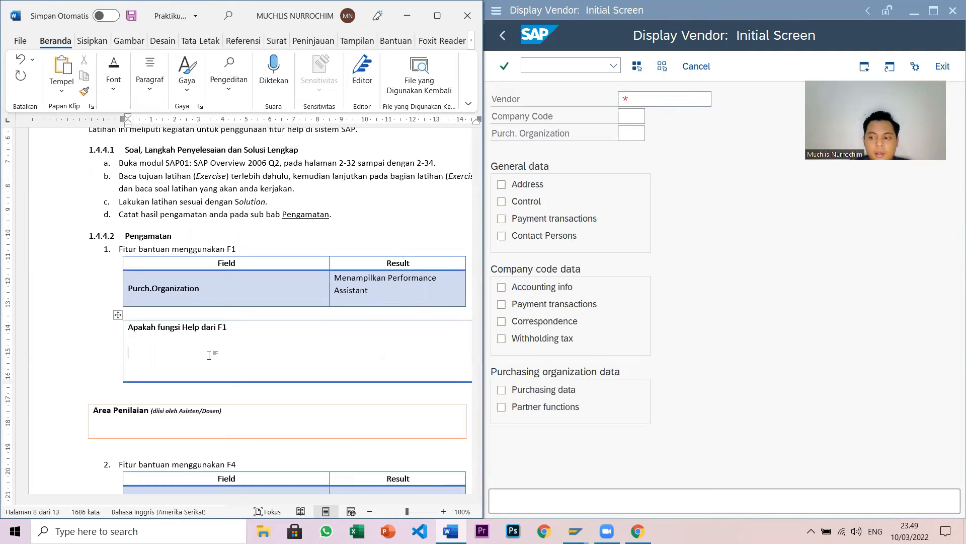
- Answer the F1 question: 'Biasanya digunakan untuk meminta bantuan tentang maksud dari fields, menu, function, dan messages.'
{"action": "type", "text": "biasaya"}
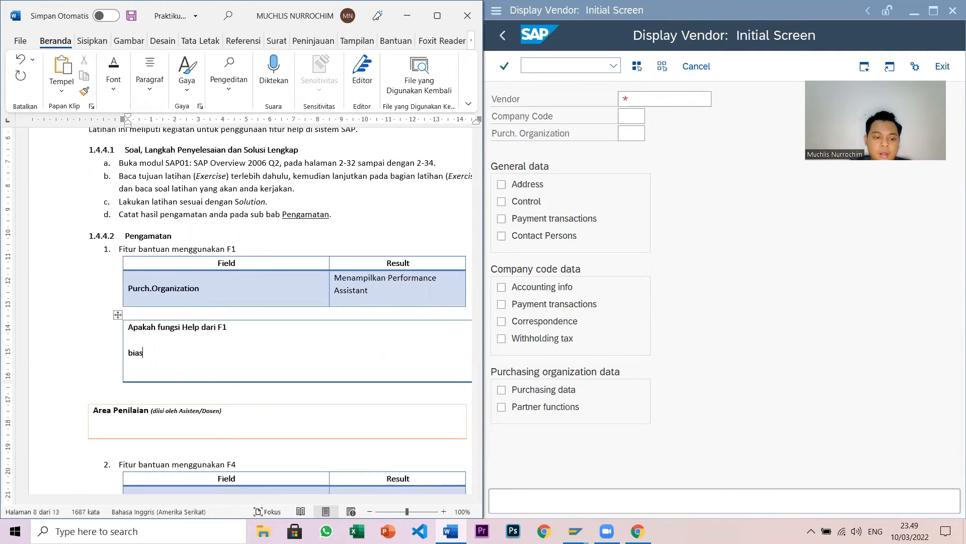
{"action": "key", "text": "BackSpace"}
{"action": "key", "text": "BackSpace"}
{"action": "key", "text": "BackSpace"}
{"action": "type", "text": "anya "}
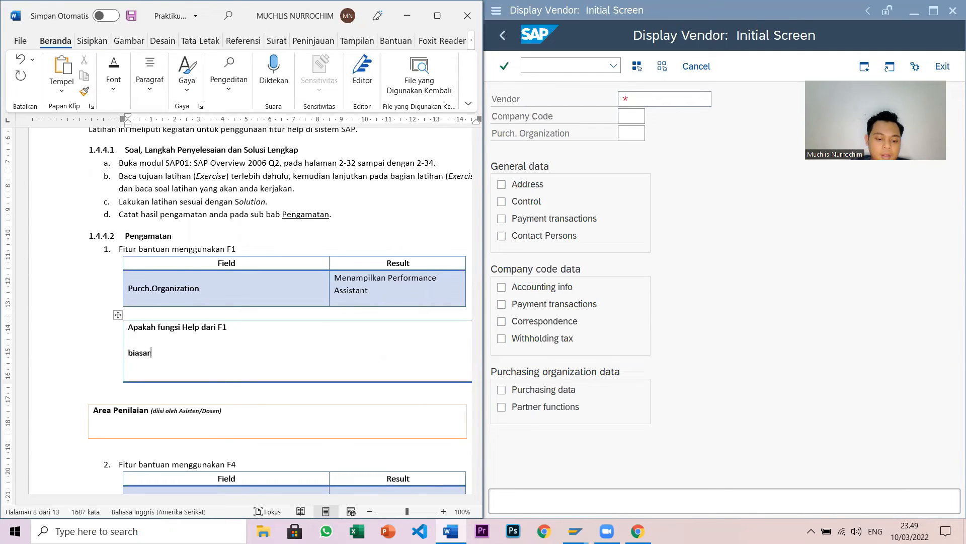
{"action": "type", "text": "digunaka"}
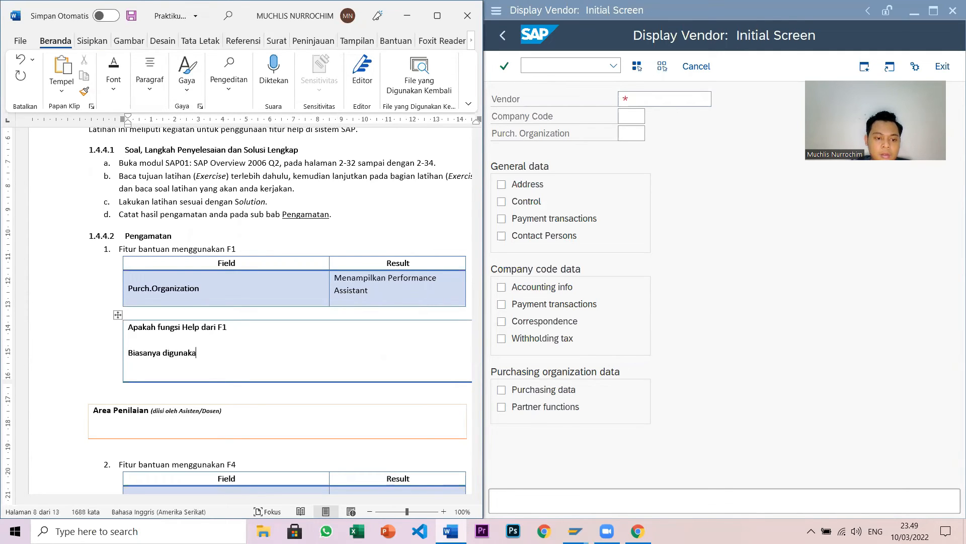
{"action": "type", "text": "n untuk meminta "}
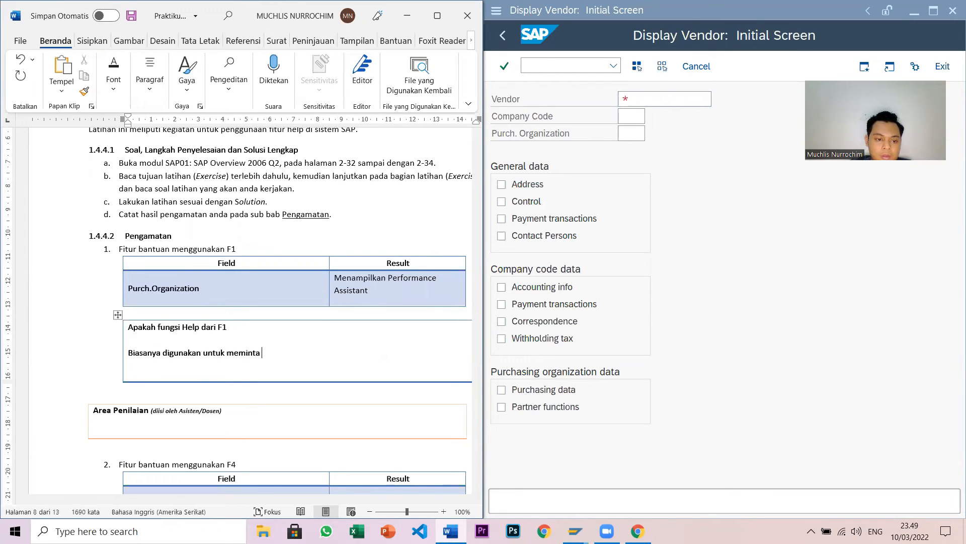
{"action": "type", "text": "bantuan "}
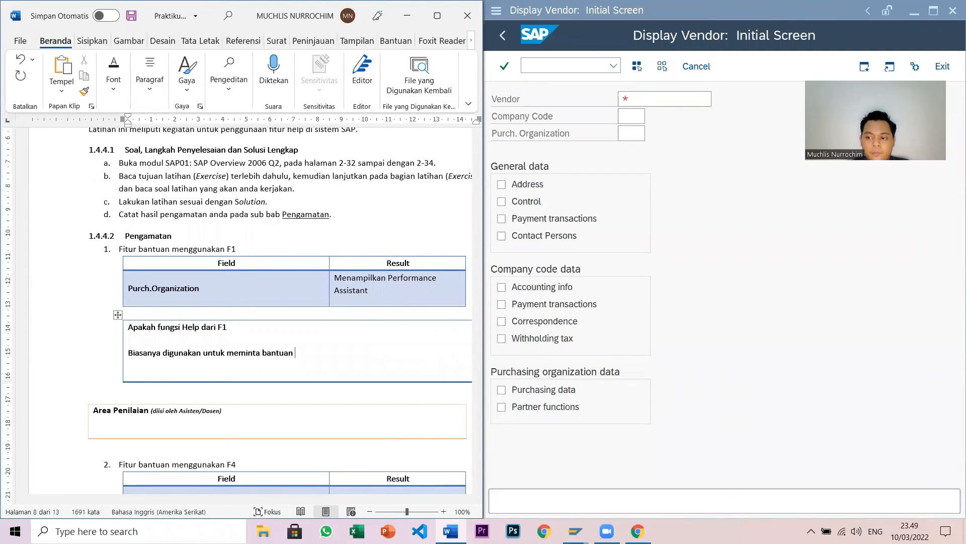
{"action": "type", "text": "ten"}
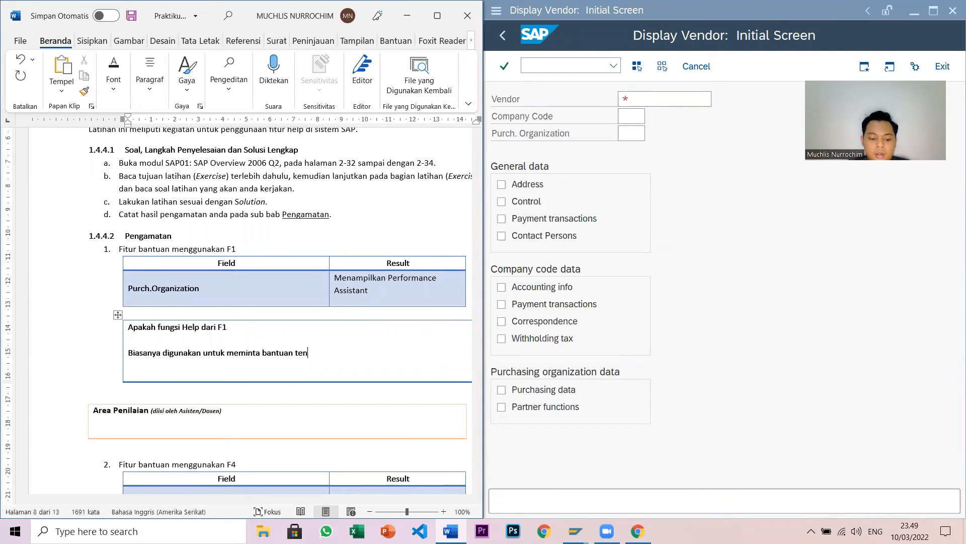
{"action": "type", "text": "tang maksud dari"}
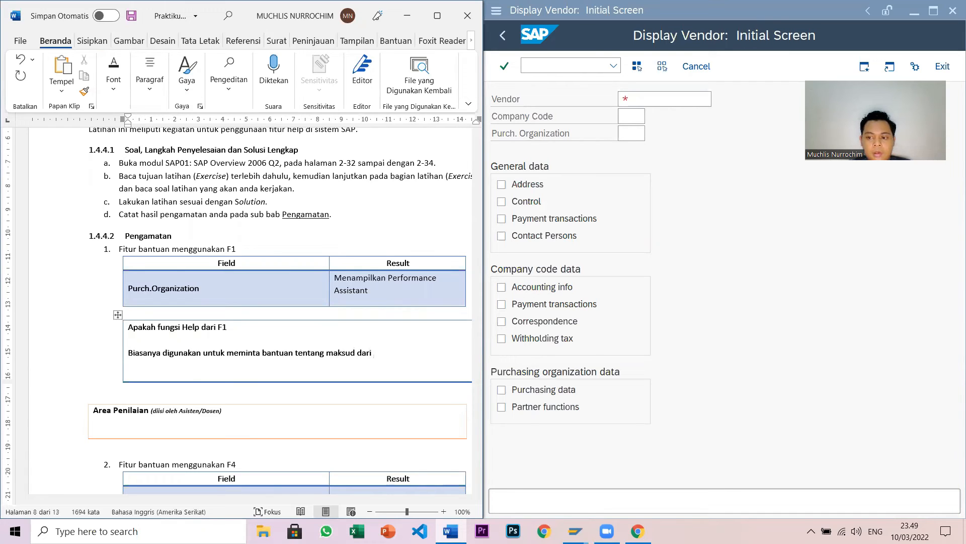
{"action": "type", "text": " fields, menu, function, dan messages,"}
{"action": "key", "text": "BackSpace"}
{"action": "type", "text": "."}
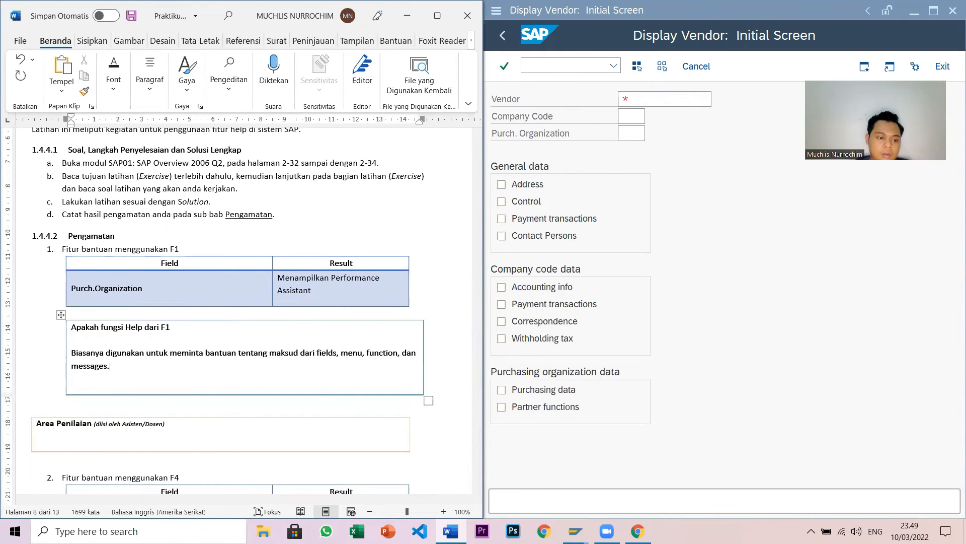
{"action": "scroll", "coordinate": [225, 364], "scroll_direction": "down", "scroll_amount": 3}
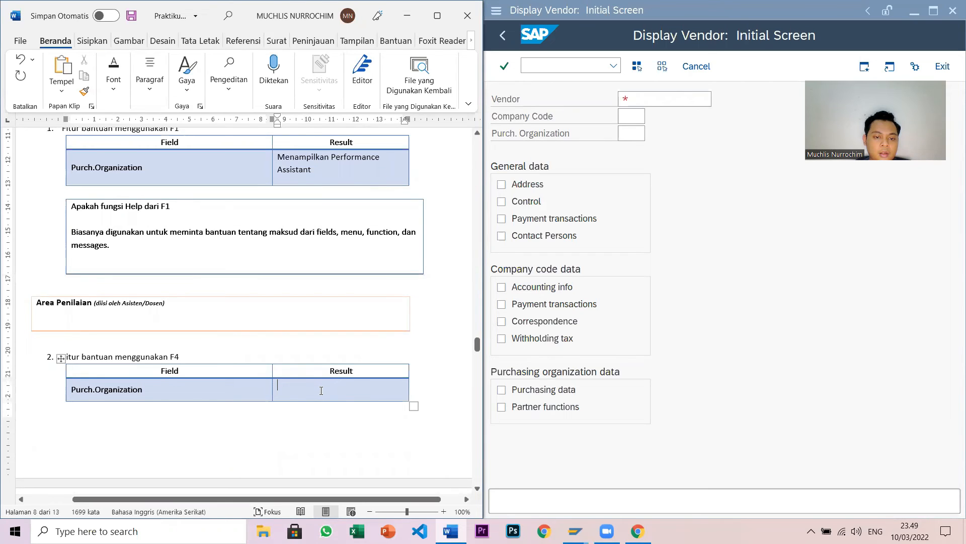
{"action": "left_click", "coordinate": [728, 210]}
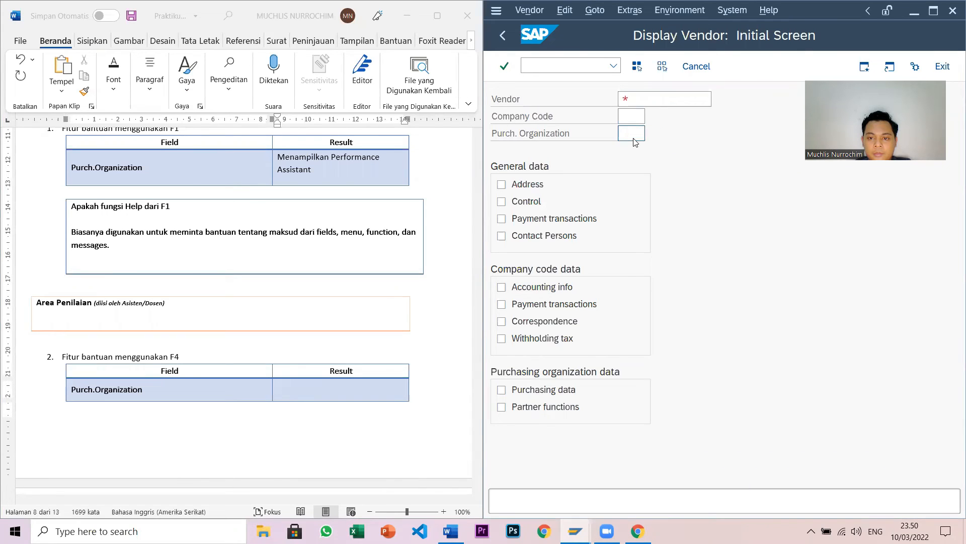
- Open Purch. Organization's F4 value range and write 'Menampilkan Value Range' in the F4 Result cell
{"action": "key", "text": "F4"}
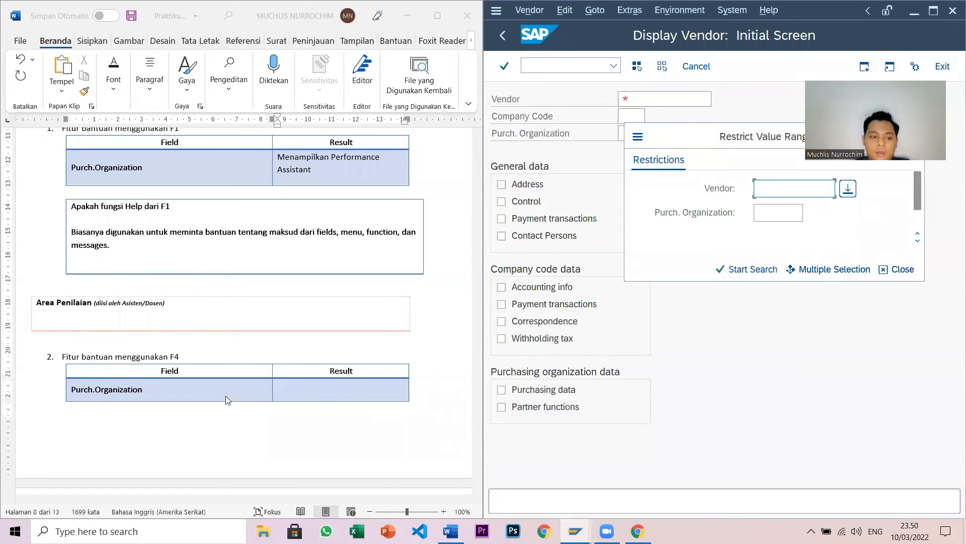
{"action": "left_click", "coordinate": [294, 390]}
{"action": "type", "text": "M"}
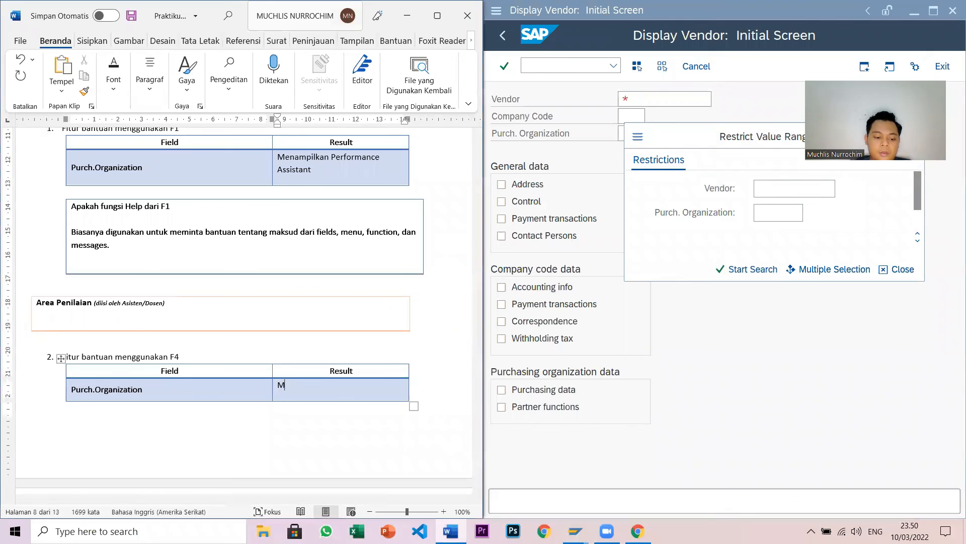
{"action": "type", "text": "M"}
{"action": "key", "text": "BackSpace"}
{"action": "type", "text": "enampilkan Value"}
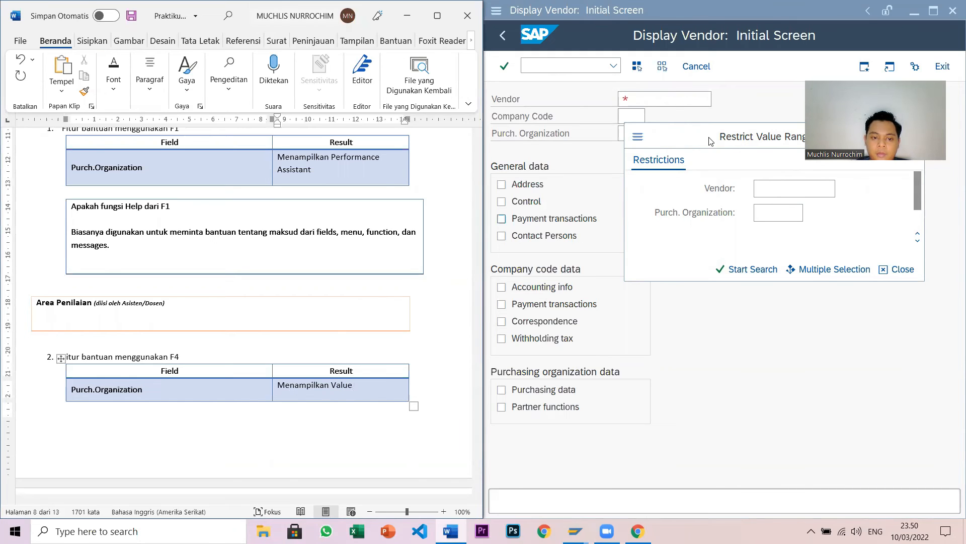
{"action": "left_click_drag", "start_coordinate": [710, 141], "coordinate": [663, 141]}
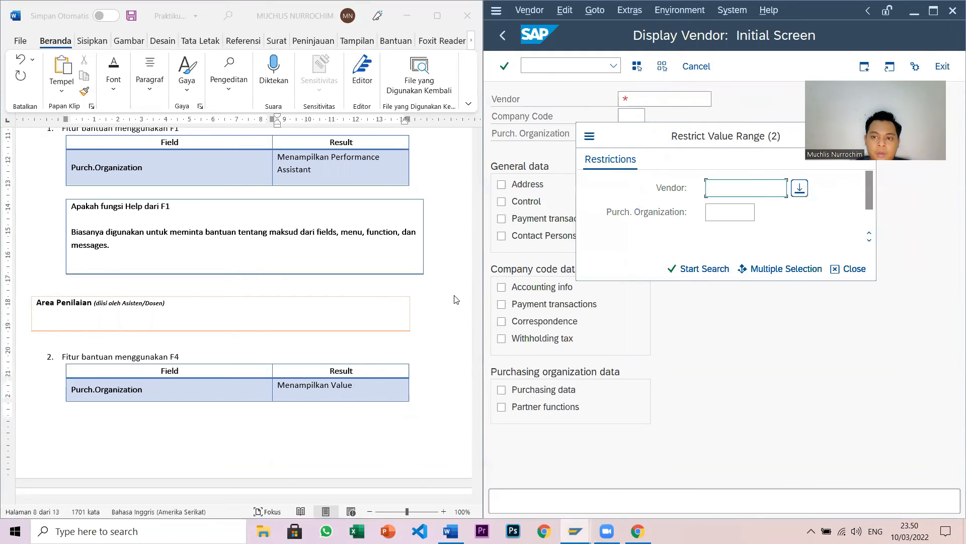
{"action": "left_click", "coordinate": [370, 387]}
{"action": "type", "text": "Rang"}
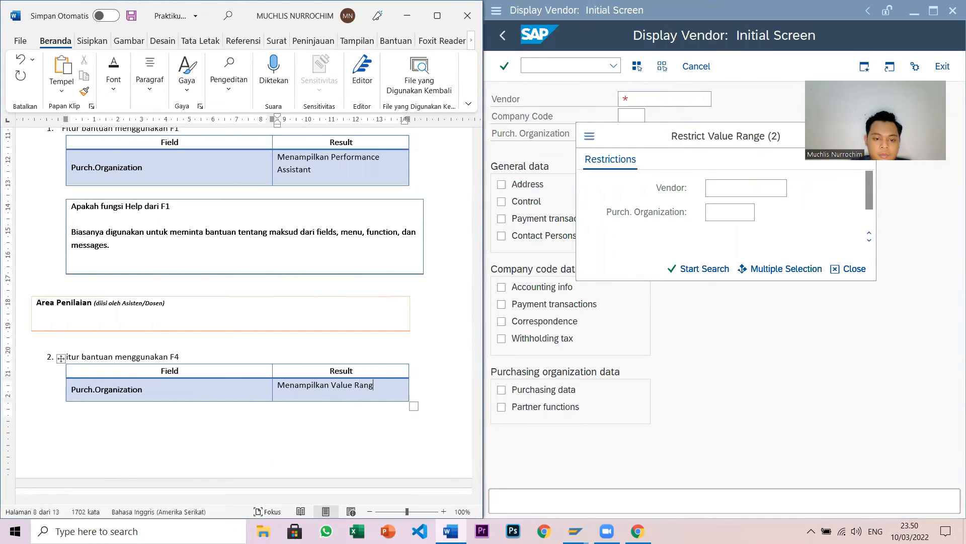
{"action": "type", "text": "epop-up"}
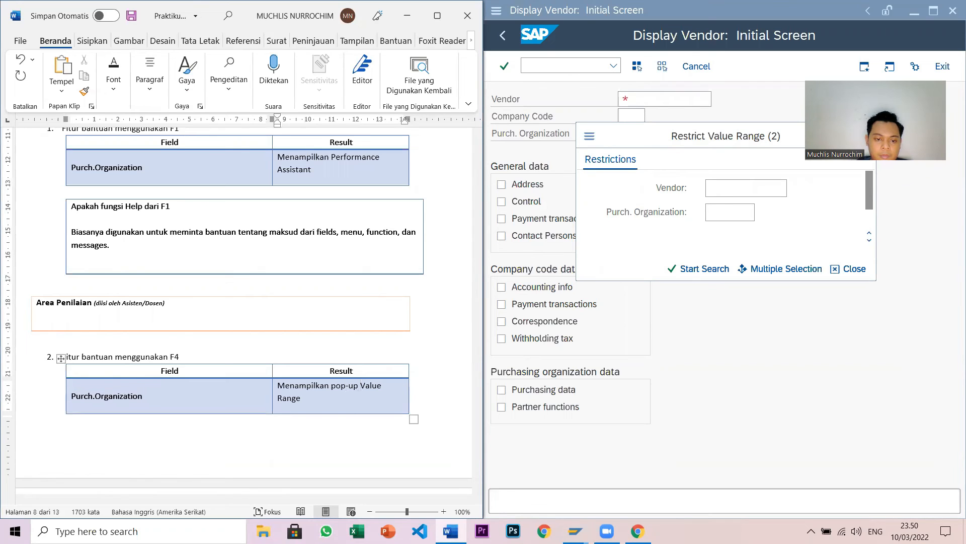
- Insert 'pop-up' into the F1 result and 'Restrict' into the F4 result
{"action": "left_click", "coordinate": [332, 162]}
{"action": "type", "text": "pop-"}
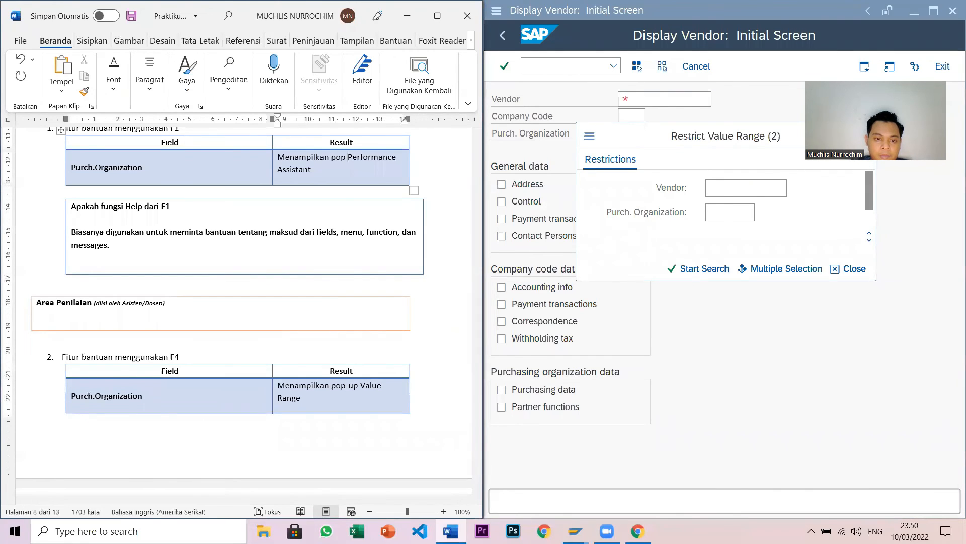
{"action": "type", "text": "up"}
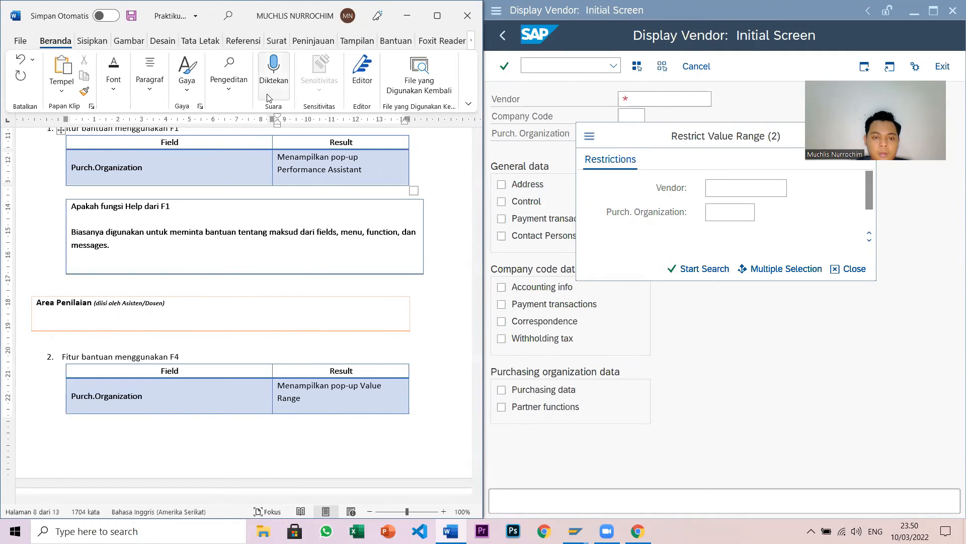
{"action": "scroll", "coordinate": [361, 260], "scroll_direction": "up", "scroll_amount": 1}
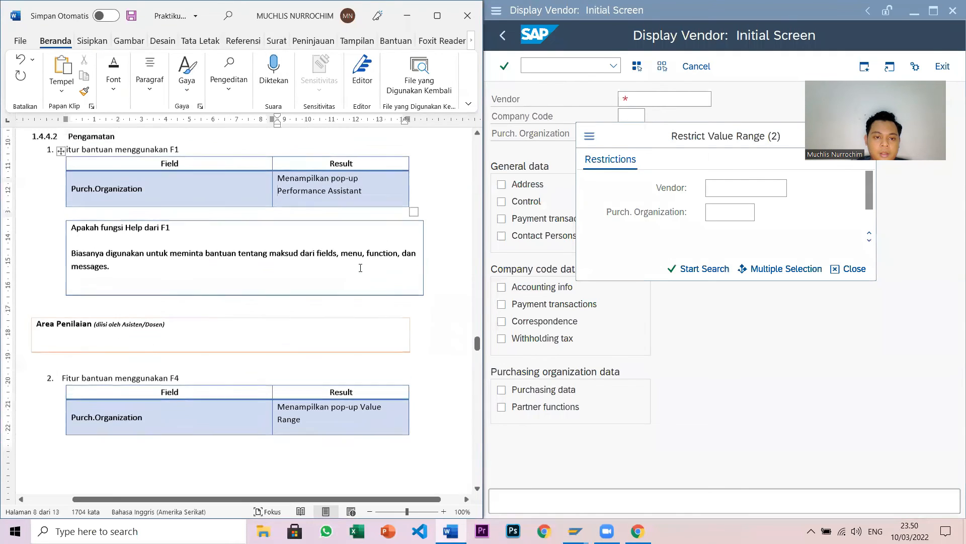
{"action": "scroll", "coordinate": [325, 286], "scroll_direction": "down", "scroll_amount": 3}
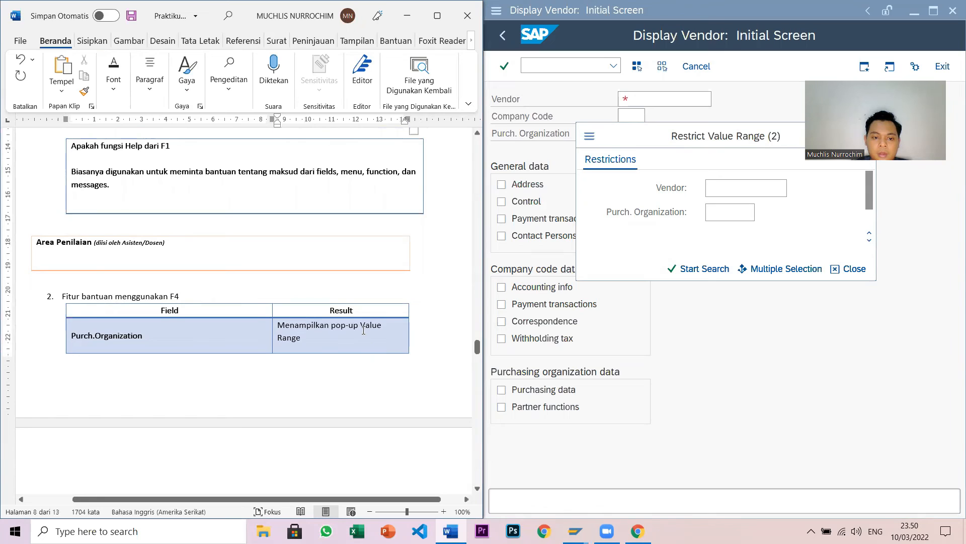
{"action": "type", "text": "Res"}
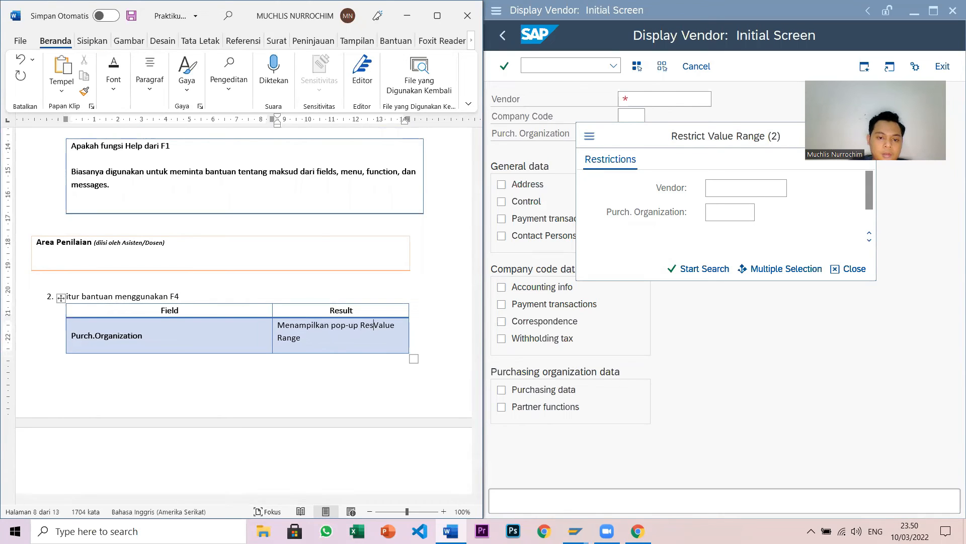
{"action": "type", "text": "trict"}
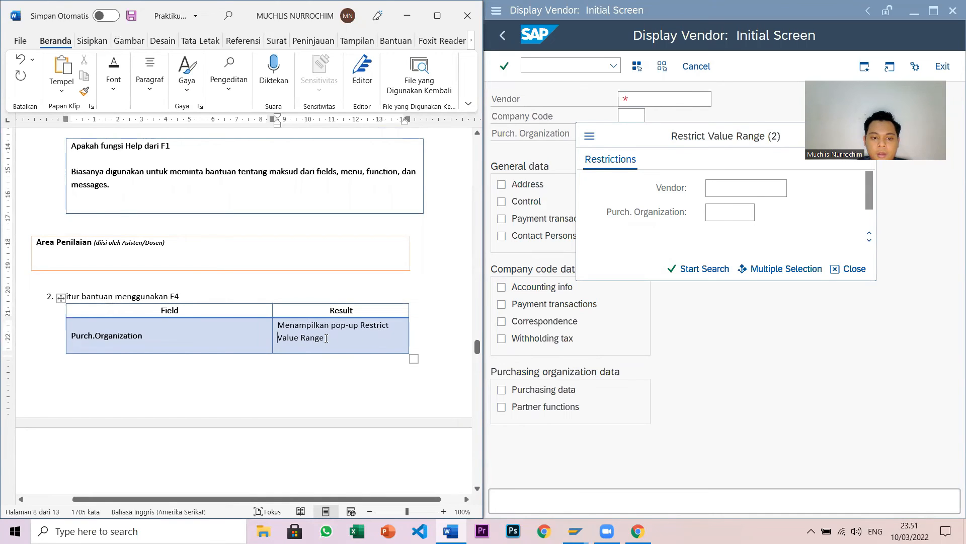
{"action": "scroll", "coordinate": [336, 342], "scroll_direction": "down", "scroll_amount": 6}
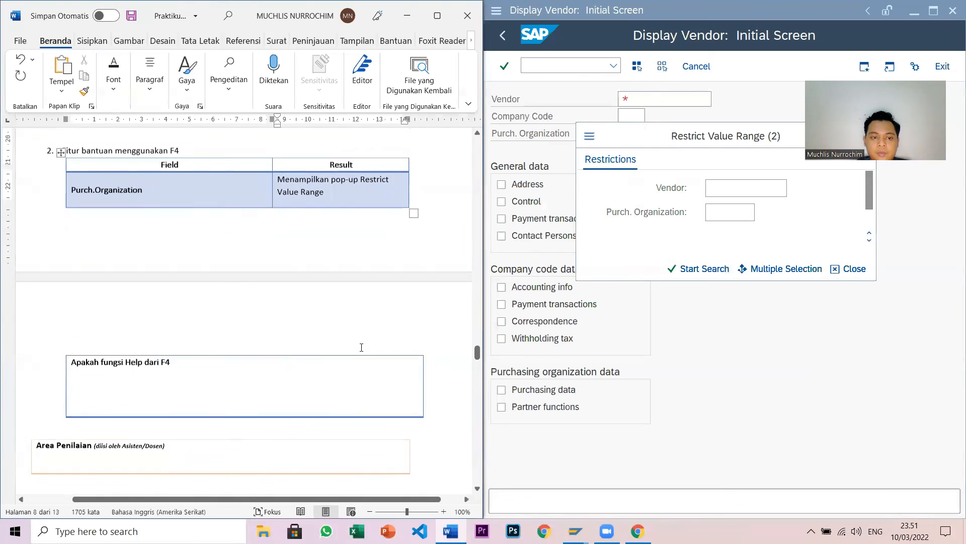
- Close SAP's Restrict Value Range pop-up
{"action": "left_click", "coordinate": [804, 337]}
{"action": "left_click_drag", "start_coordinate": [750, 136], "coordinate": [696, 173]}
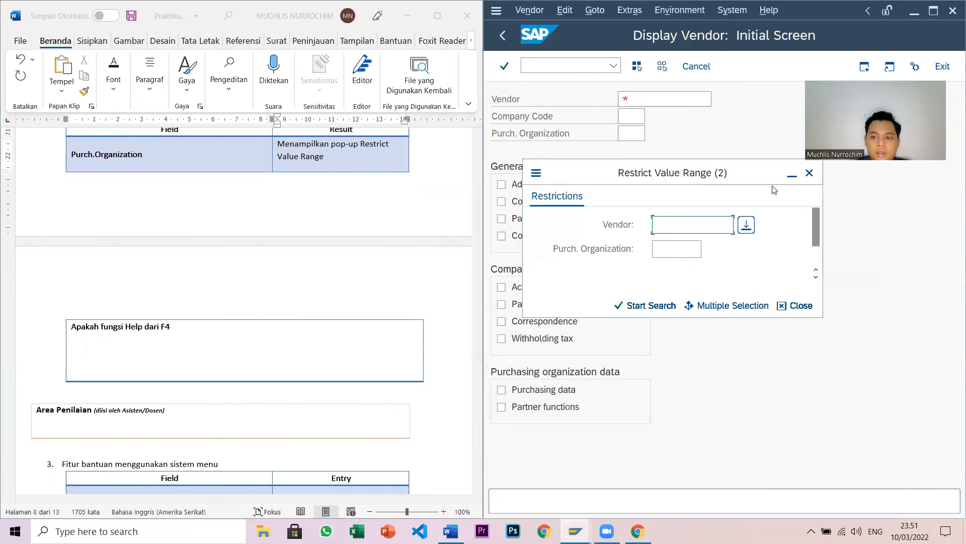
{"action": "left_click", "coordinate": [809, 173]}
{"action": "scroll", "coordinate": [307, 353], "scroll_direction": "down", "scroll_amount": 2}
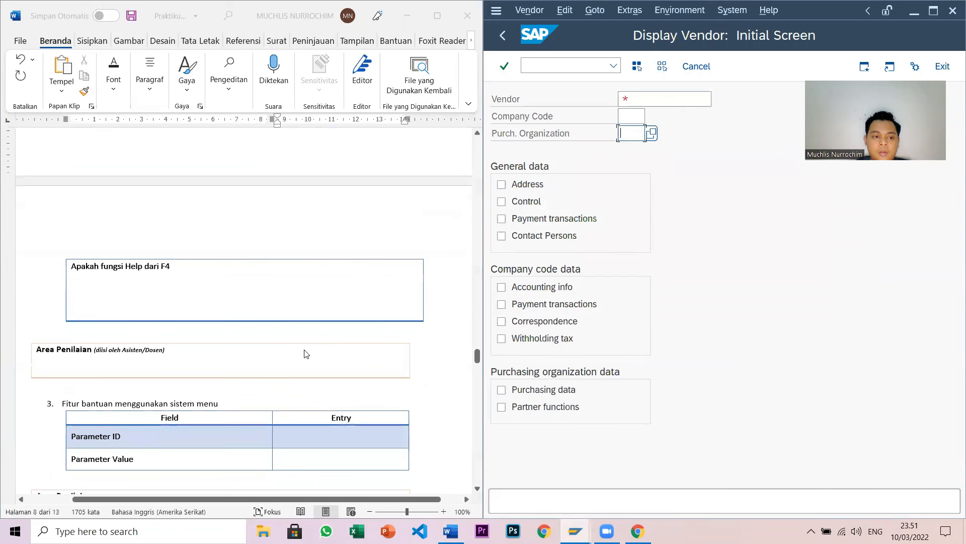
- Answer the F4 question: 'Digunakan untuk bantuan informasi mengenai possible entries/match code/pilihan-pilihan yang dapat dipilih pada field input.'
{"action": "left_click", "coordinate": [140, 292]}
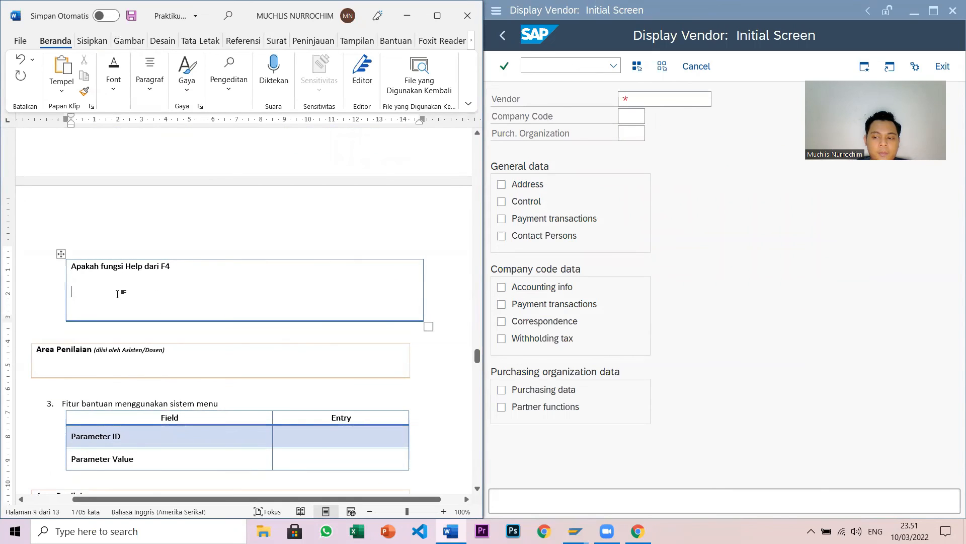
{"action": "type", "text": "digunkan"}
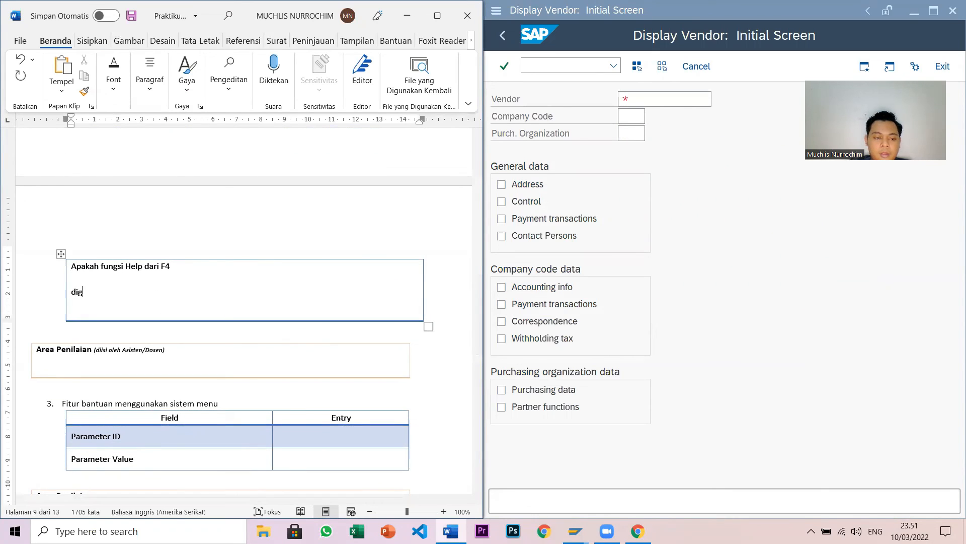
{"action": "key", "text": "BackSpace"}
{"action": "key", "text": "BackSpace"}
{"action": "key", "text": "BackSpace"}
{"action": "type", "text": "akan untuk bantuan informasi mengenai"}
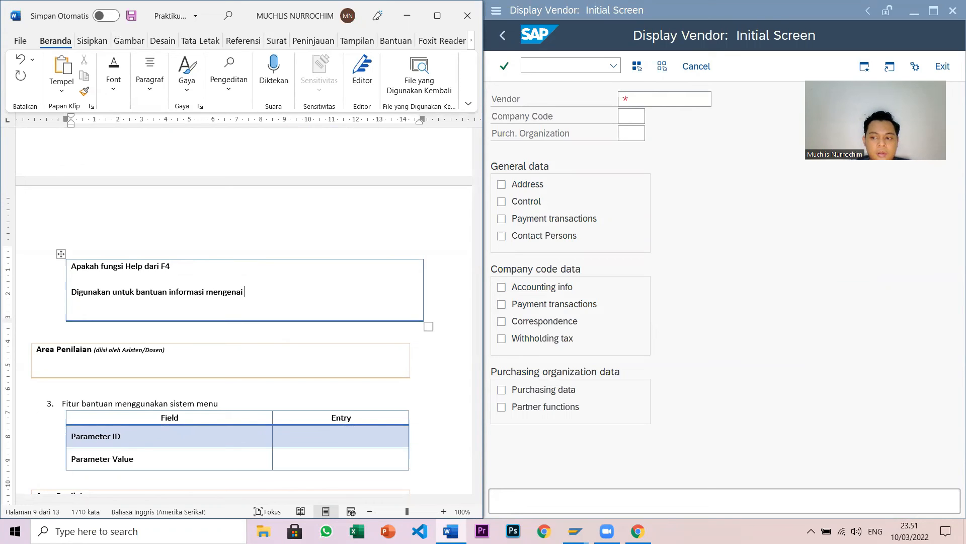
{"action": "type", "text": " possible entrei"}
{"action": "key", "text": "BackSpace"}
{"action": "type", "text": "ies"}
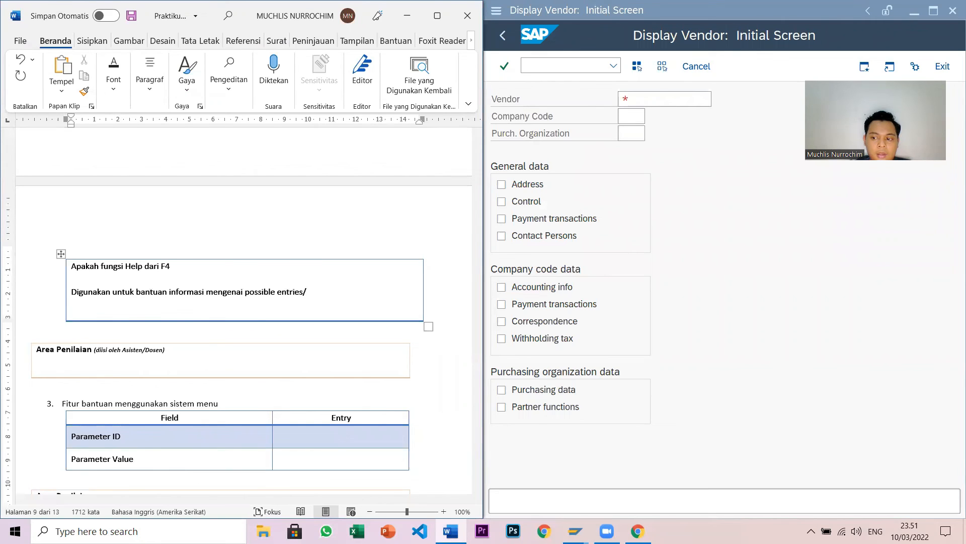
{"action": "type", "text": "/matc"}
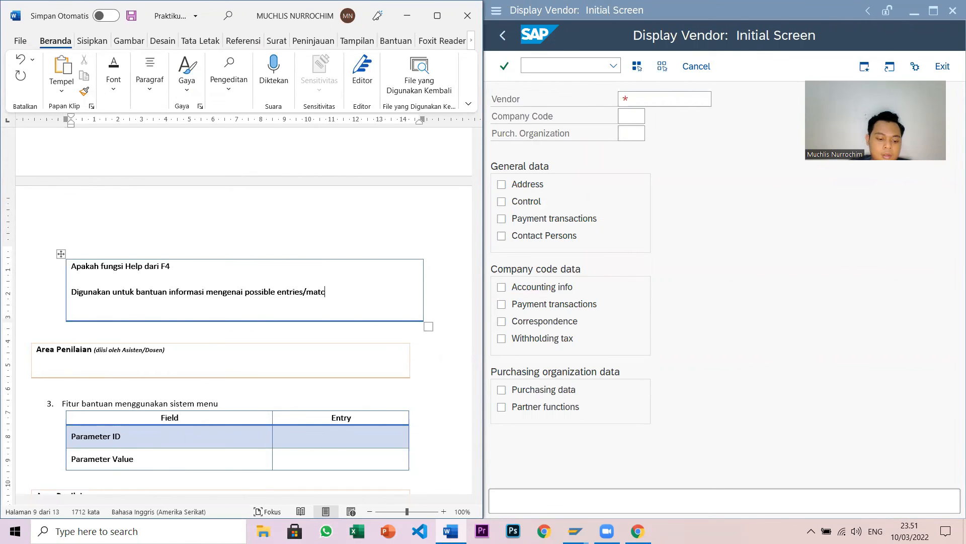
{"action": "type", "text": "h co"}
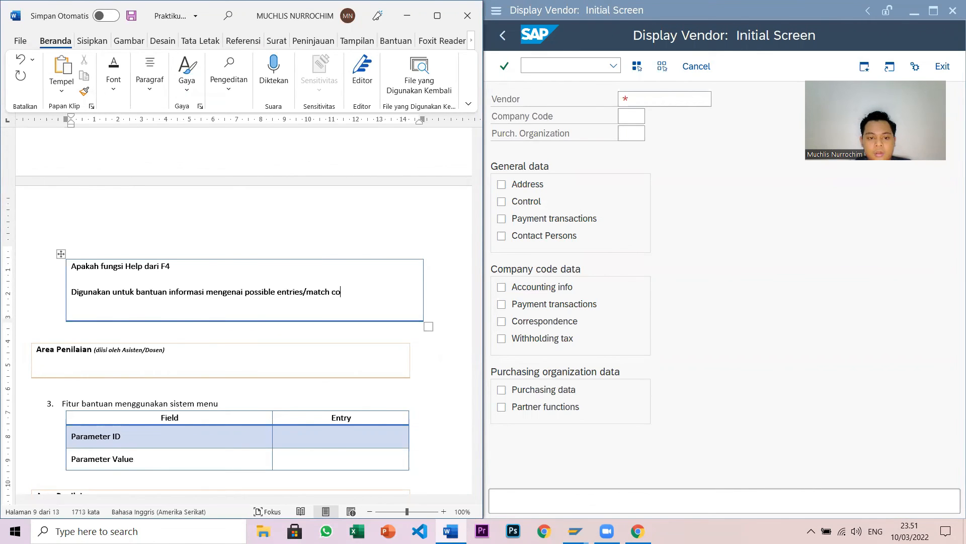
{"action": "type", "text": "de/pilihan-pilihan yang dapa"}
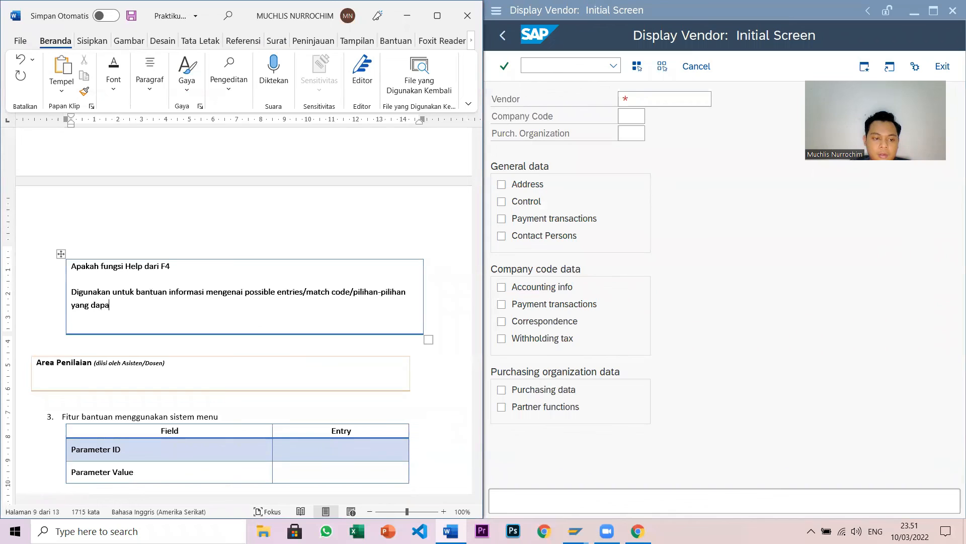
{"action": "type", "text": "t dipilih pada"}
{"action": "type", "text": "field input."}
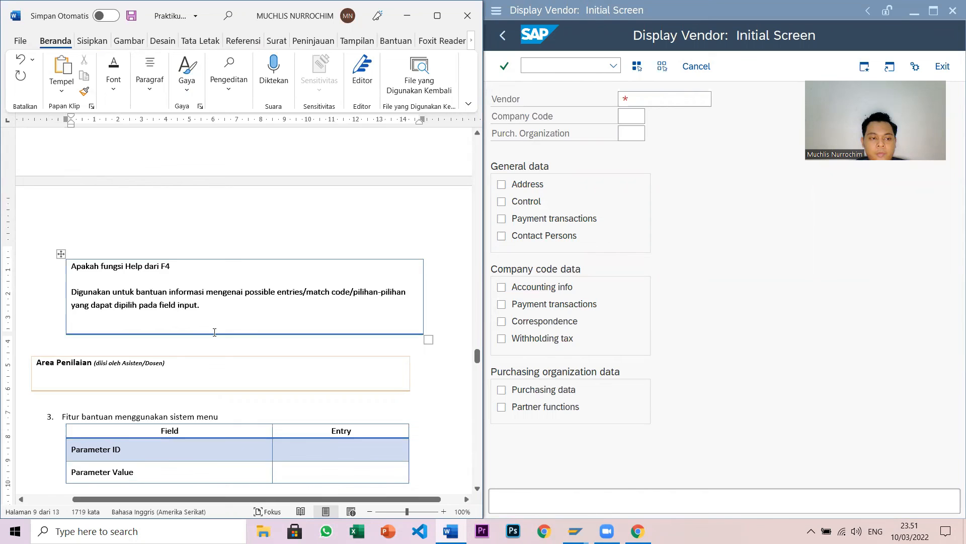
- Scroll down to exercise 3 and select the Parameter ID entry cell
{"action": "scroll", "coordinate": [214, 332], "scroll_direction": "up", "scroll_amount": 10}
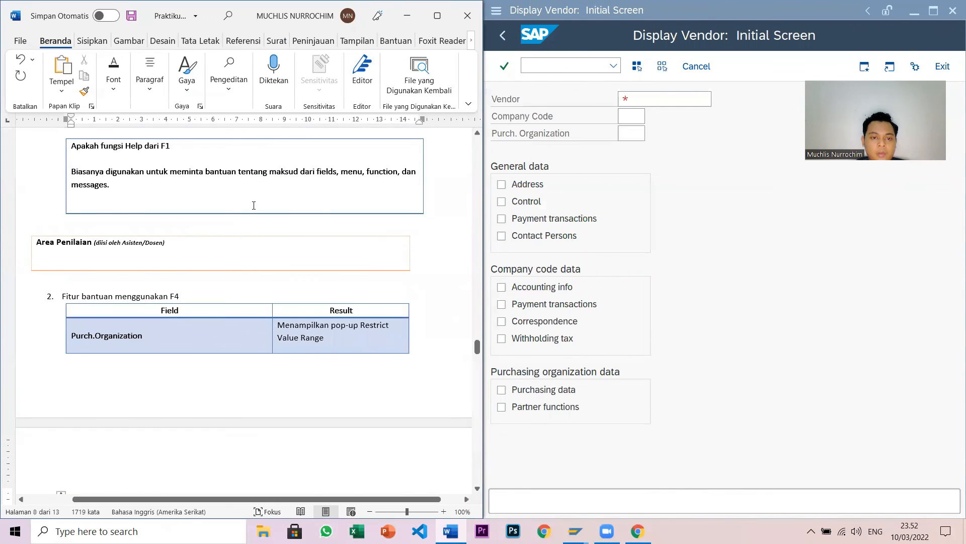
{"action": "scroll", "coordinate": [277, 205], "scroll_direction": "down", "scroll_amount": 10}
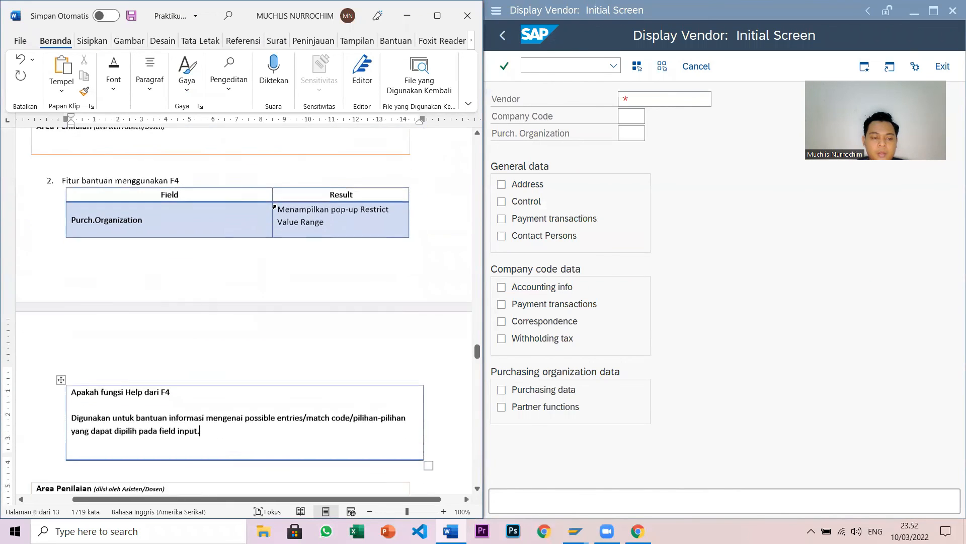
{"action": "scroll", "coordinate": [277, 205], "scroll_direction": "down", "scroll_amount": 2}
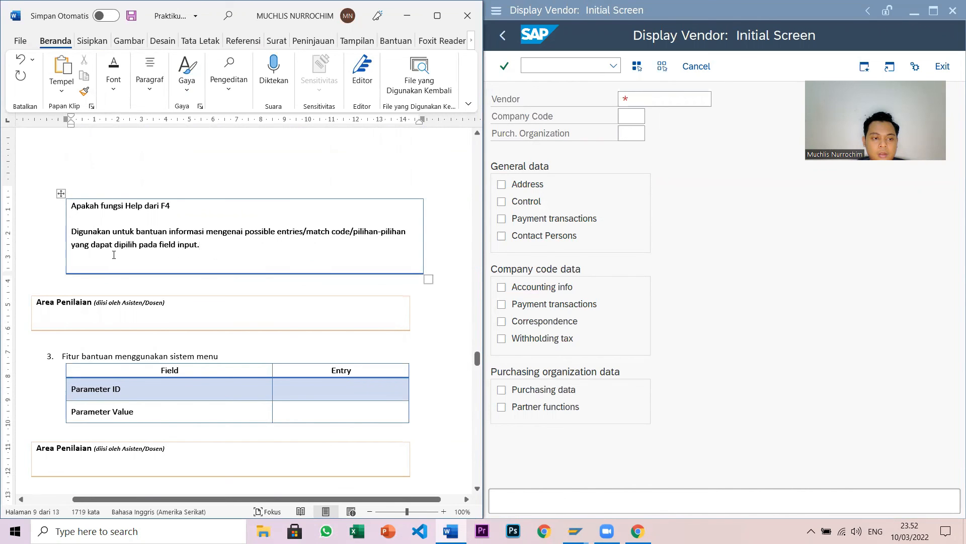
{"action": "scroll", "coordinate": [261, 278], "scroll_direction": "down", "scroll_amount": 3}
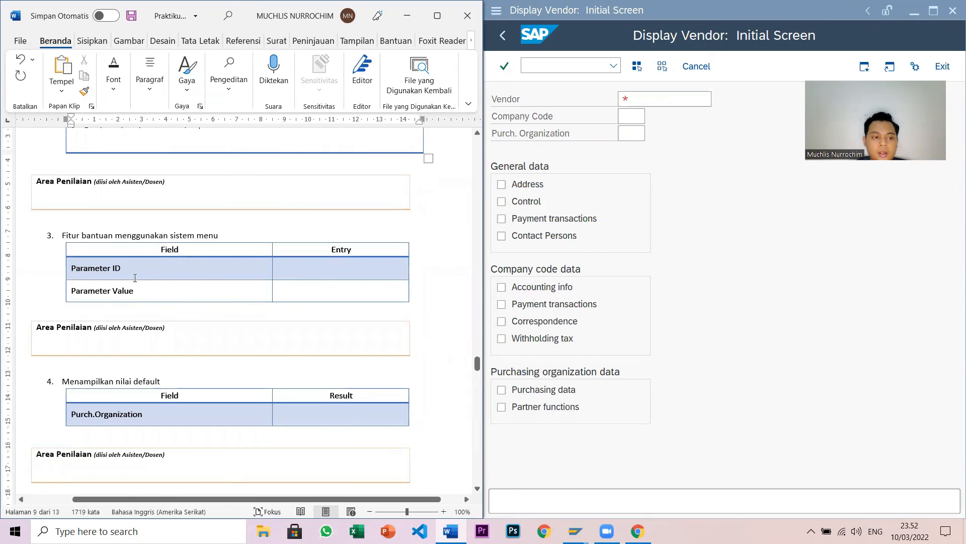
{"action": "left_click", "coordinate": [292, 271]}
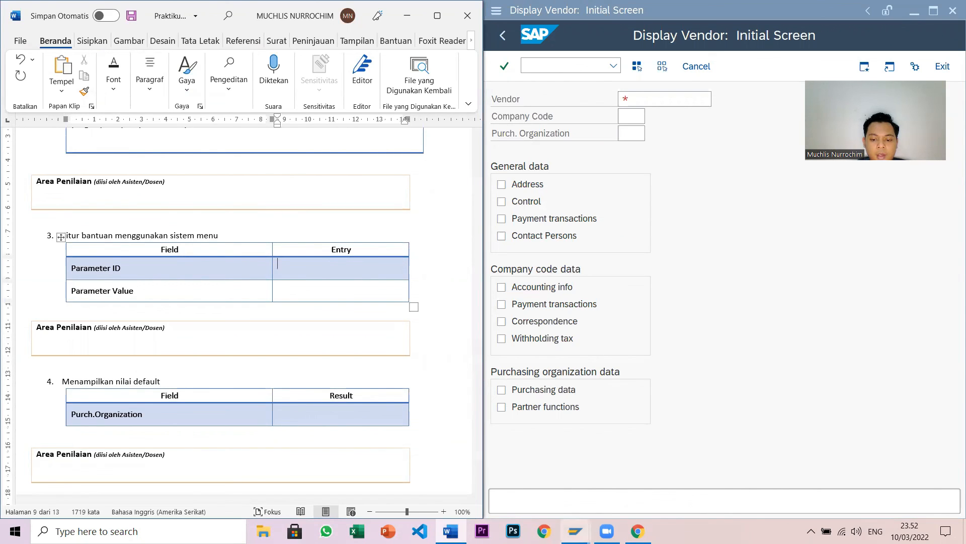
- Return SAP to Easy Access and collapse the Logistics menu tree
{"action": "left_click", "coordinate": [503, 41]}
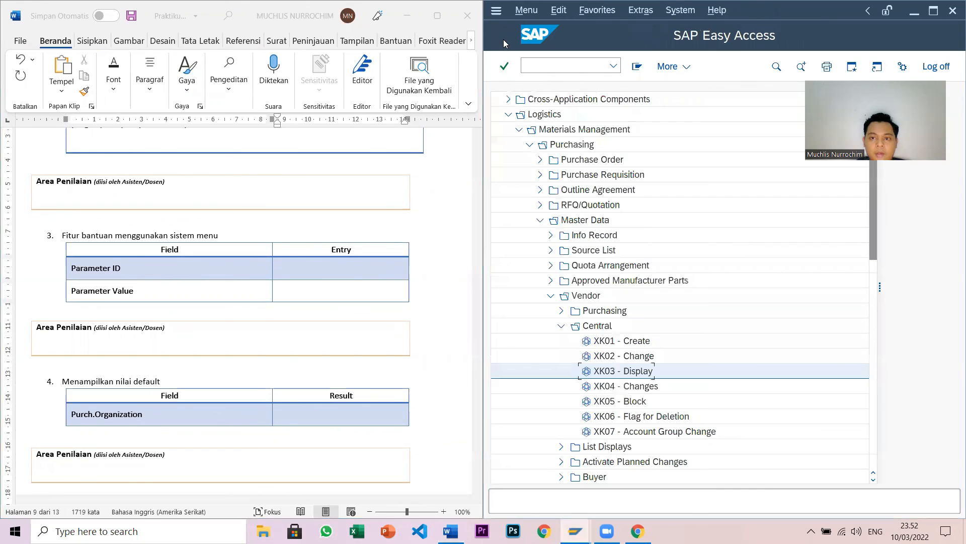
{"action": "scroll", "coordinate": [553, 292], "scroll_direction": "up", "scroll_amount": 3}
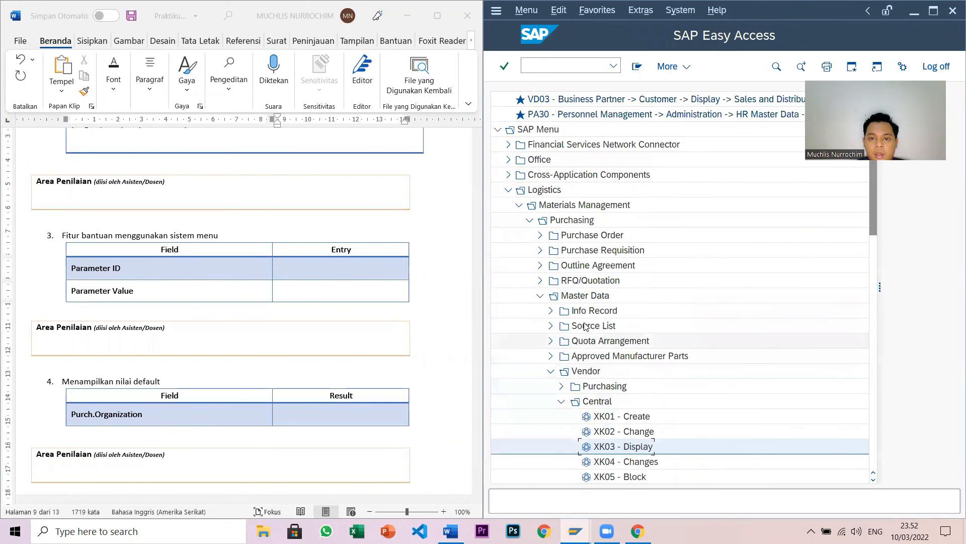
{"action": "left_click", "coordinate": [561, 431]}
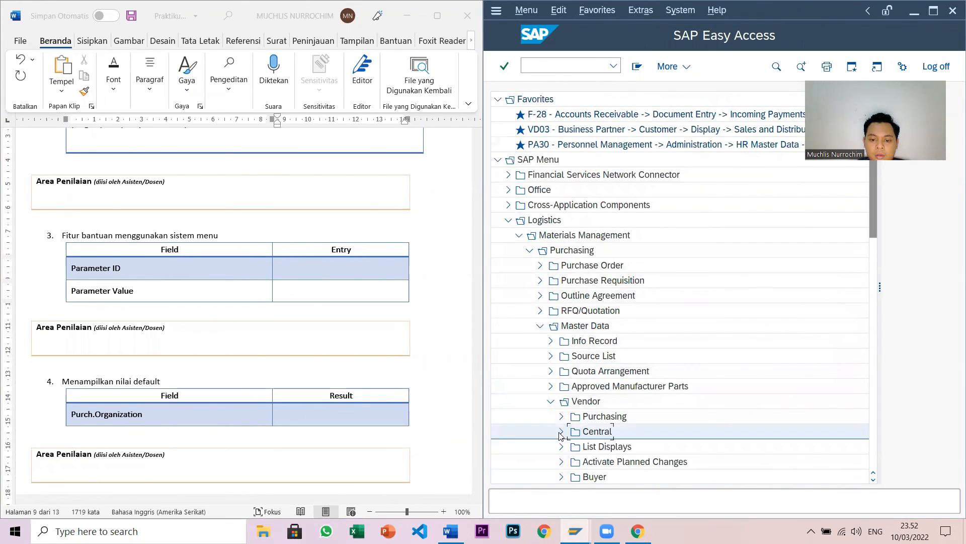
{"action": "left_click", "coordinate": [551, 401]}
{"action": "left_click", "coordinate": [540, 326]}
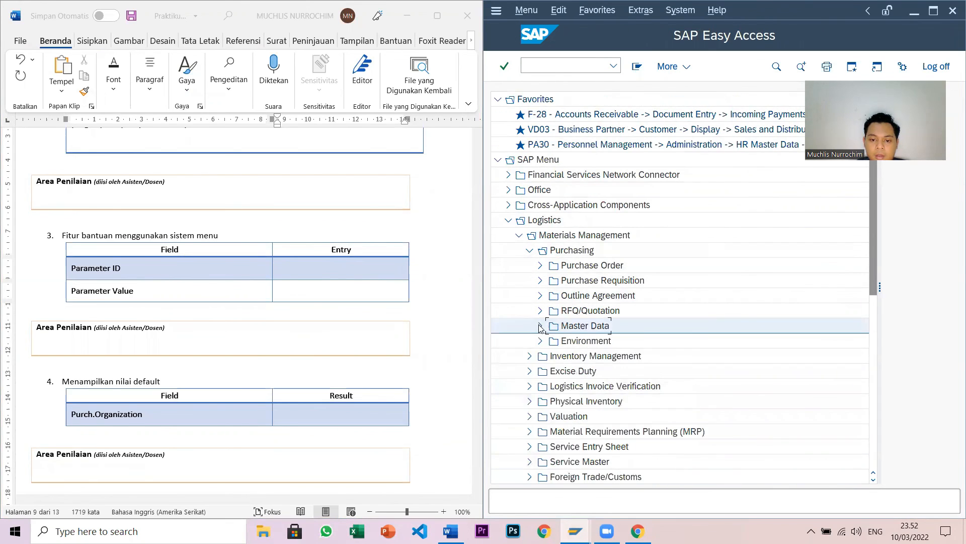
{"action": "left_click", "coordinate": [527, 250]}
{"action": "left_click", "coordinate": [519, 235]}
{"action": "left_click", "coordinate": [509, 220]}
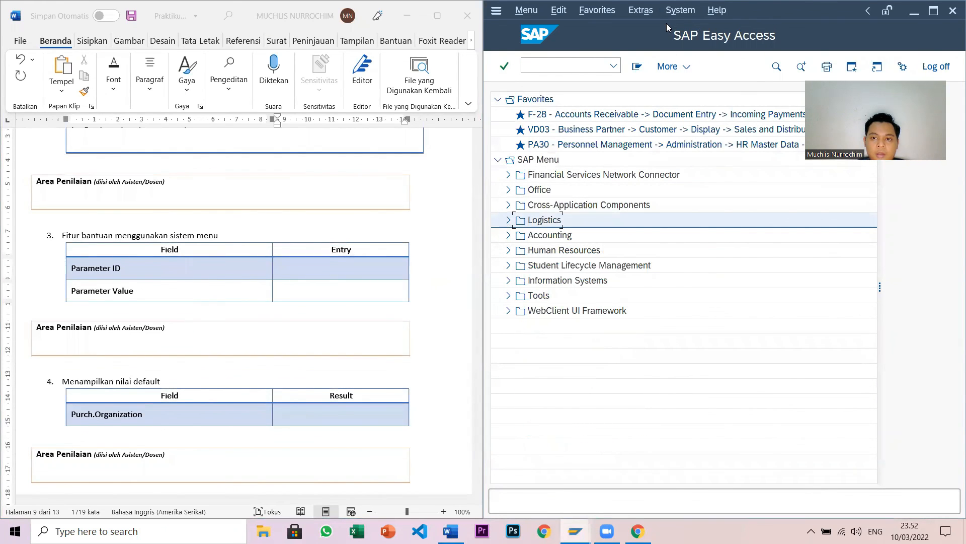
- Look up parameter 8AP = S in own user data, then return to Word
{"action": "left_click", "coordinate": [680, 10]}
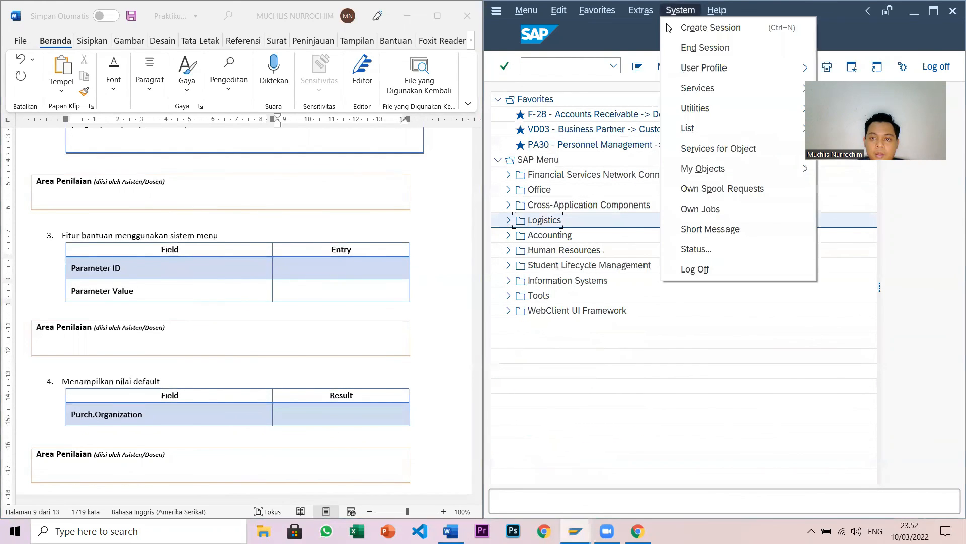
{"action": "mouse_move", "coordinate": [705, 68]}
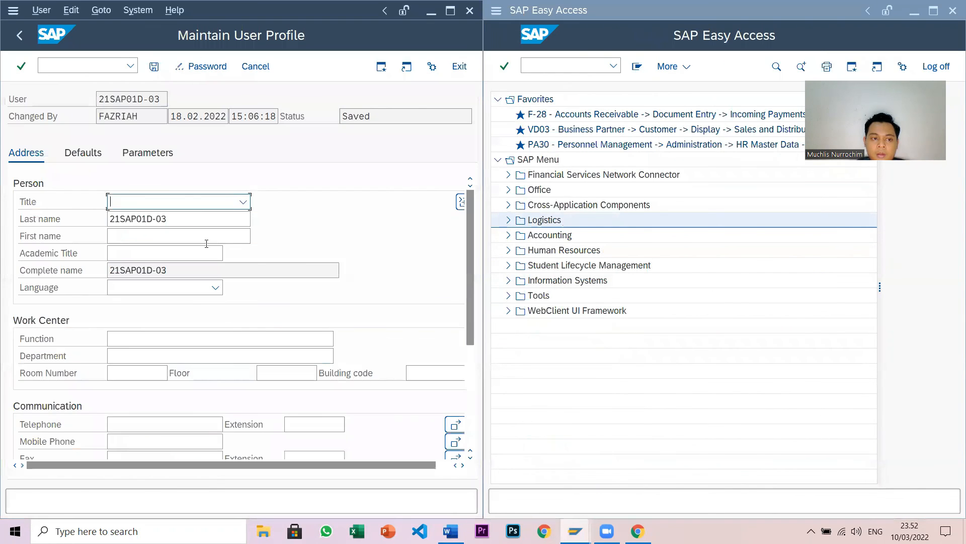
{"action": "left_click", "coordinate": [135, 160]}
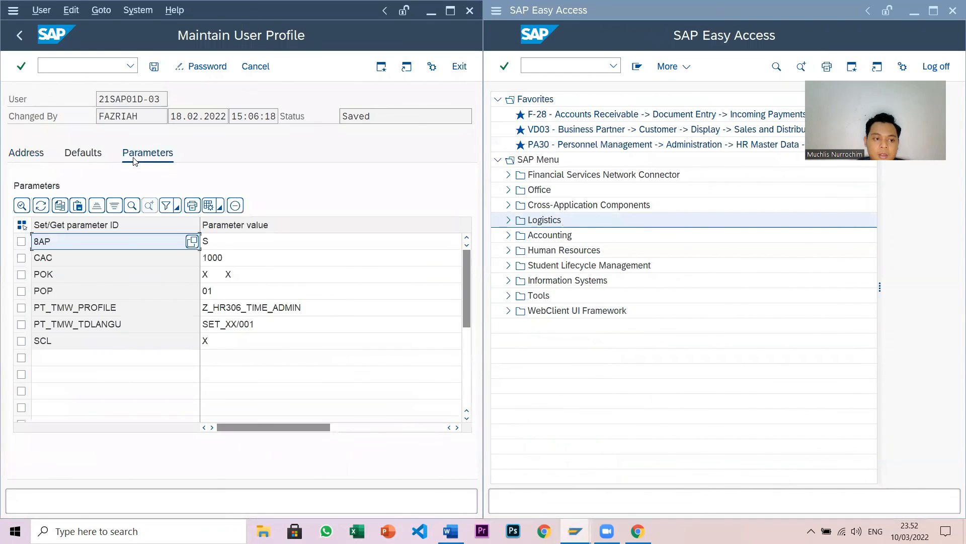
{"action": "left_click", "coordinate": [227, 244]}
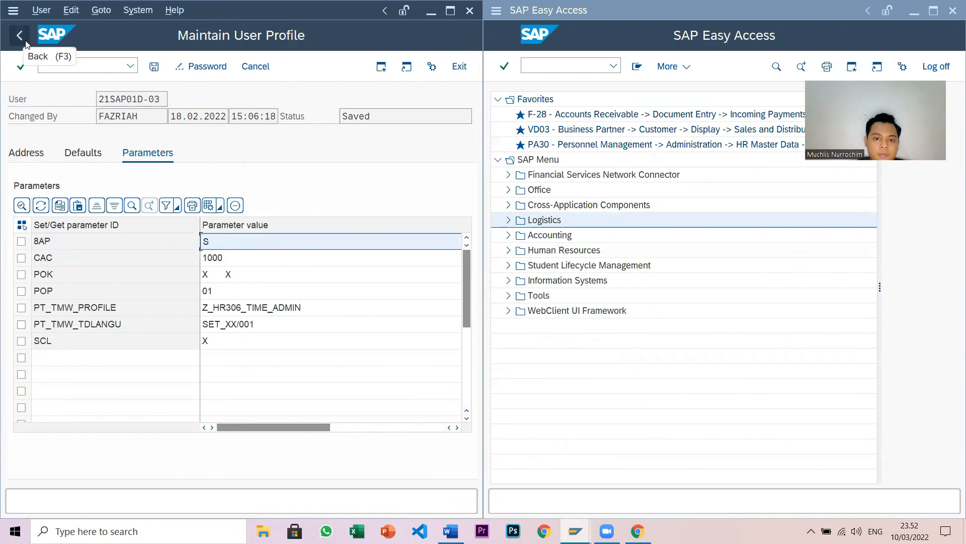
{"action": "left_click", "coordinate": [700, 297]}
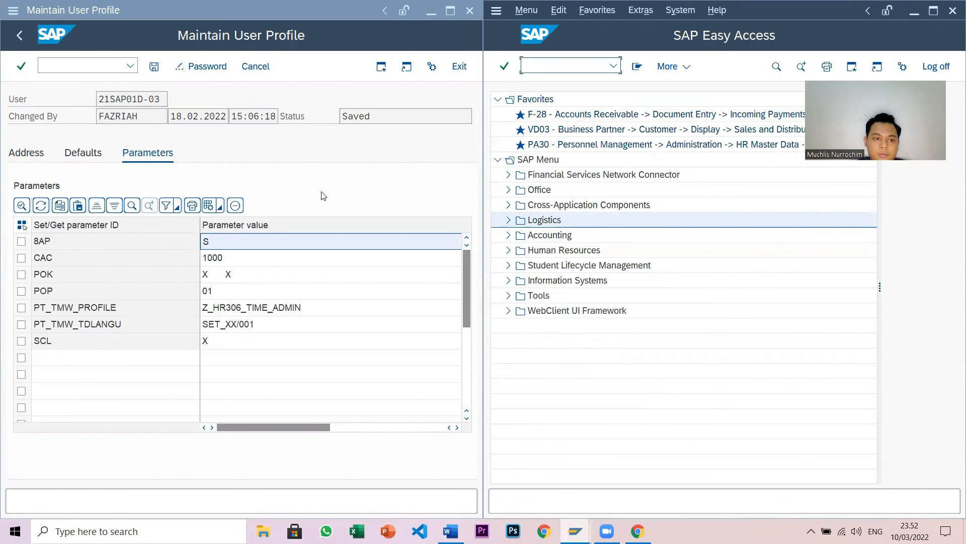
{"action": "left_click", "coordinate": [12, 35]}
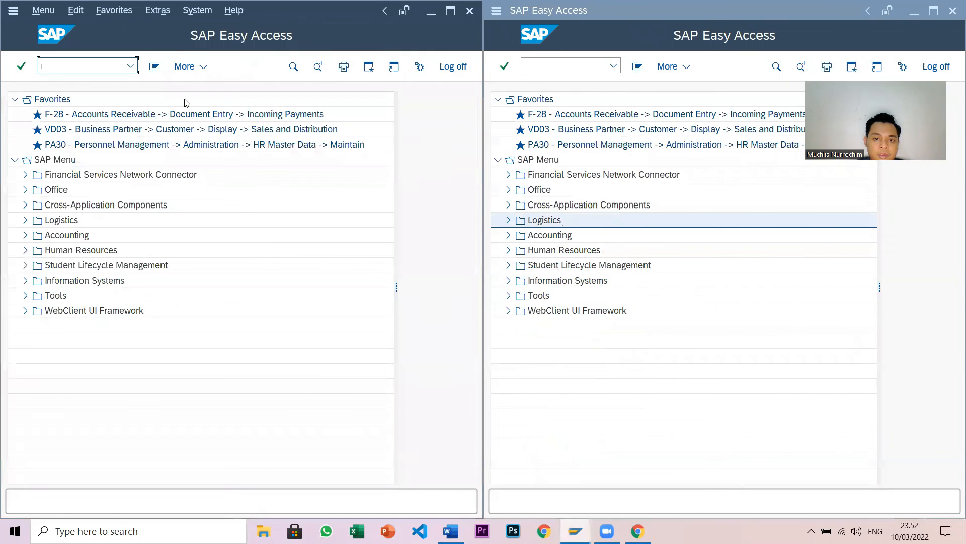
{"action": "left_click", "coordinate": [450, 531]}
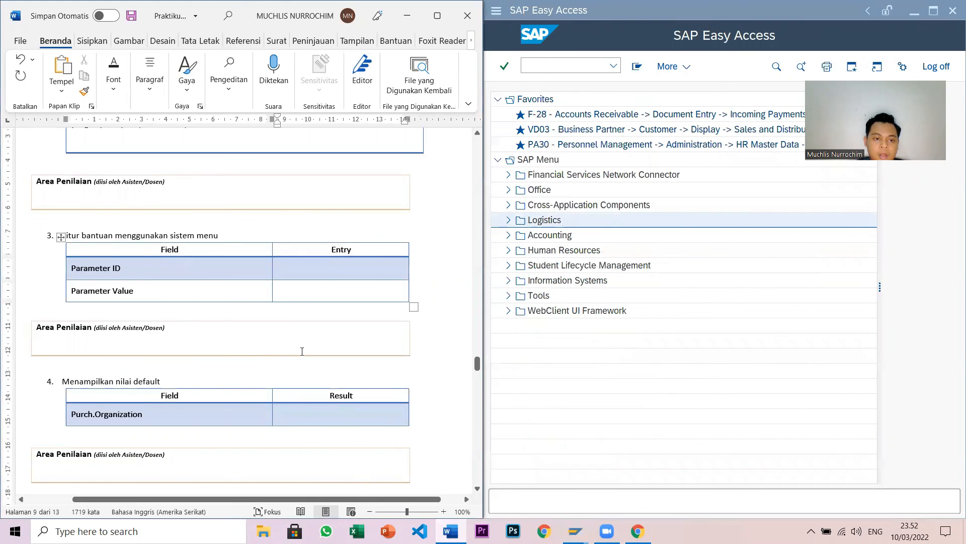
- Enter Parameter ID 8AP and Parameter Value S in the exercise 3 table
{"action": "type", "text": "8AP"}
{"action": "left_click", "coordinate": [327, 292]}
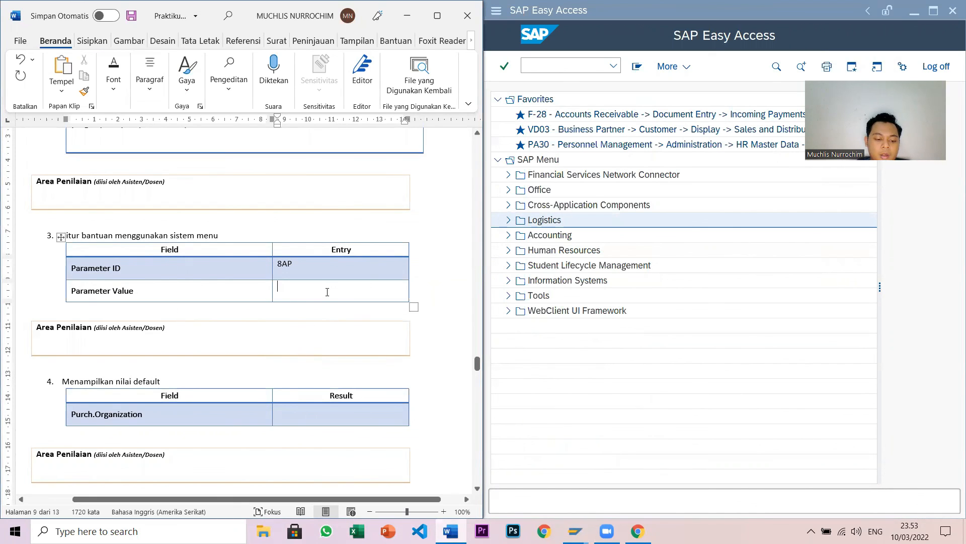
{"action": "type", "text": "S"}
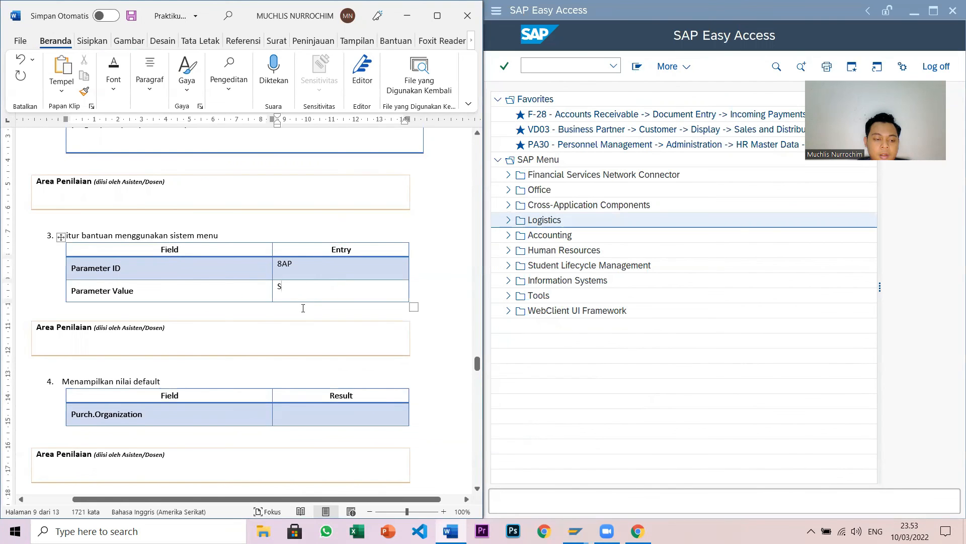
{"action": "scroll", "coordinate": [303, 308], "scroll_direction": "down", "scroll_amount": 2}
{"action": "left_click", "coordinate": [300, 353]}
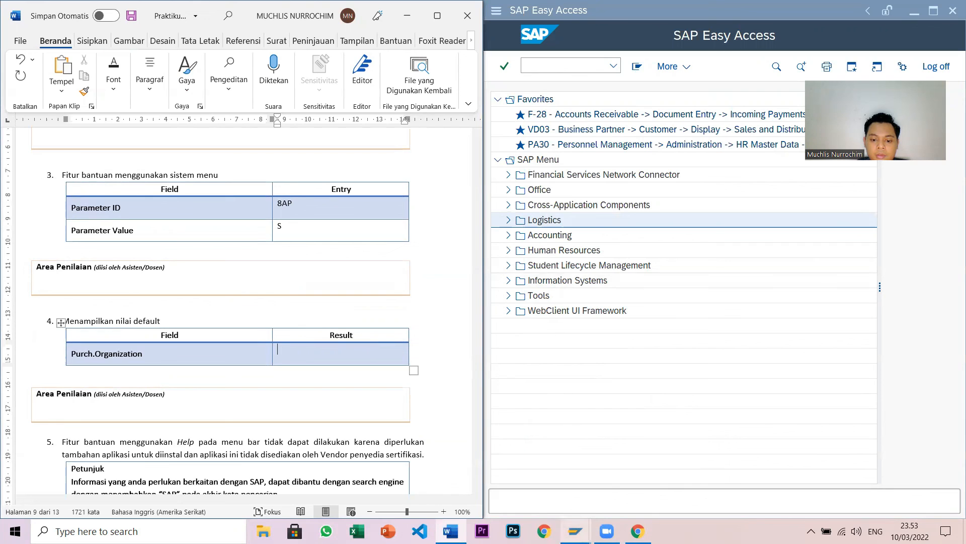
- Expand Logistics > Materials Management > Purchasing > Master Data > Vendor > Central and run XK03
{"action": "left_click", "coordinate": [508, 220]}
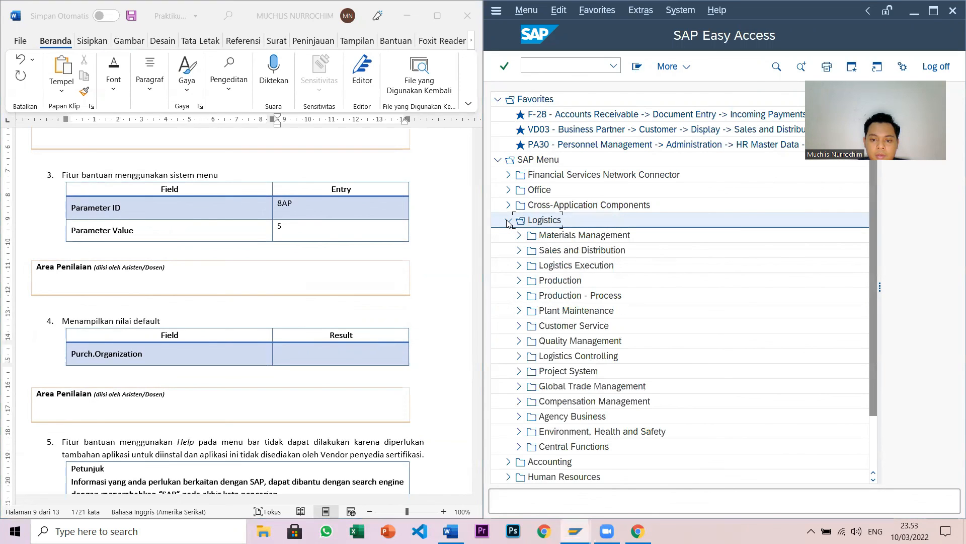
{"action": "left_click", "coordinate": [508, 220]}
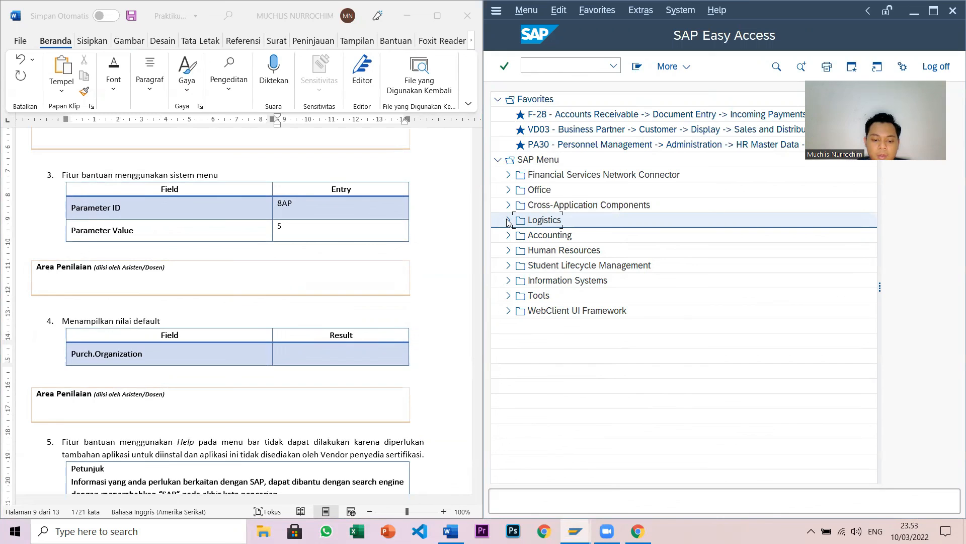
{"action": "left_click", "coordinate": [508, 220]}
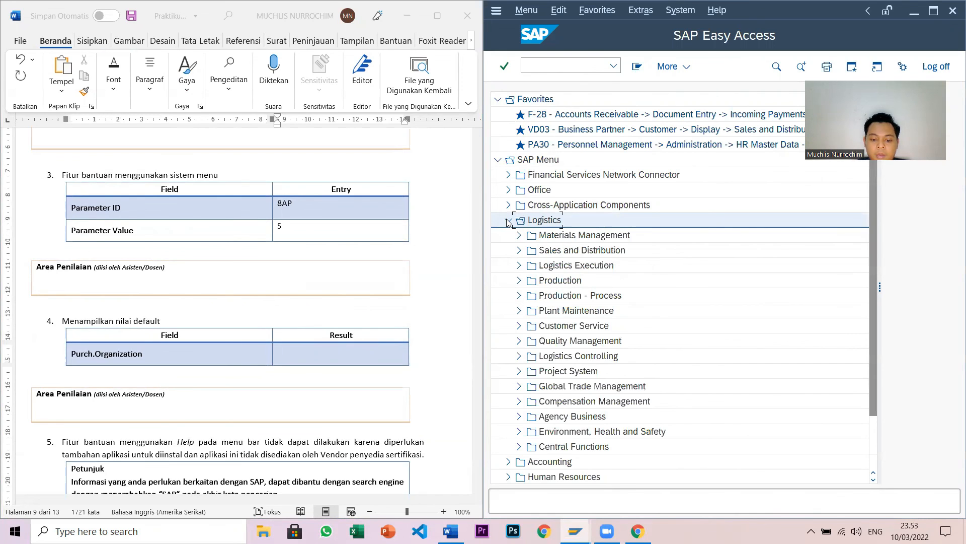
{"action": "left_click", "coordinate": [517, 235]}
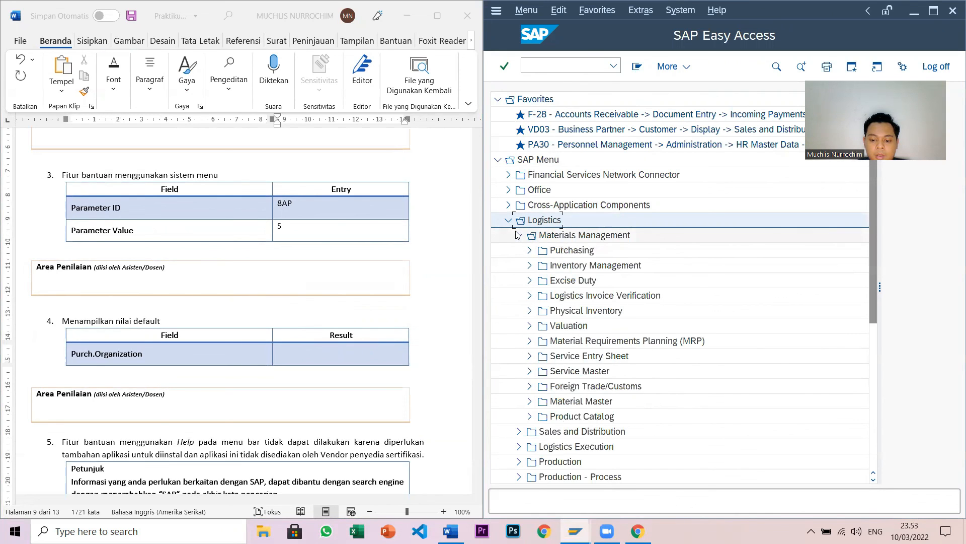
{"action": "left_click", "coordinate": [530, 251]}
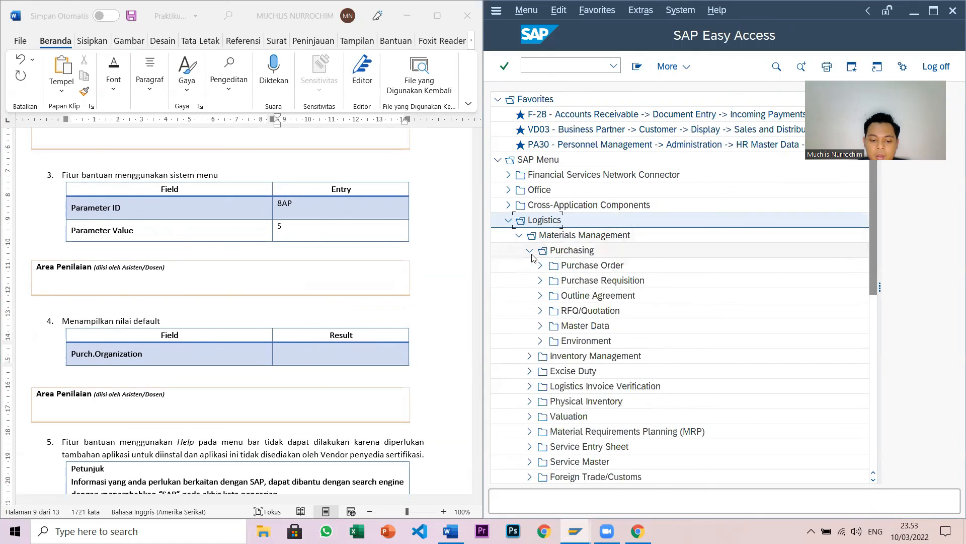
{"action": "left_click", "coordinate": [540, 325]}
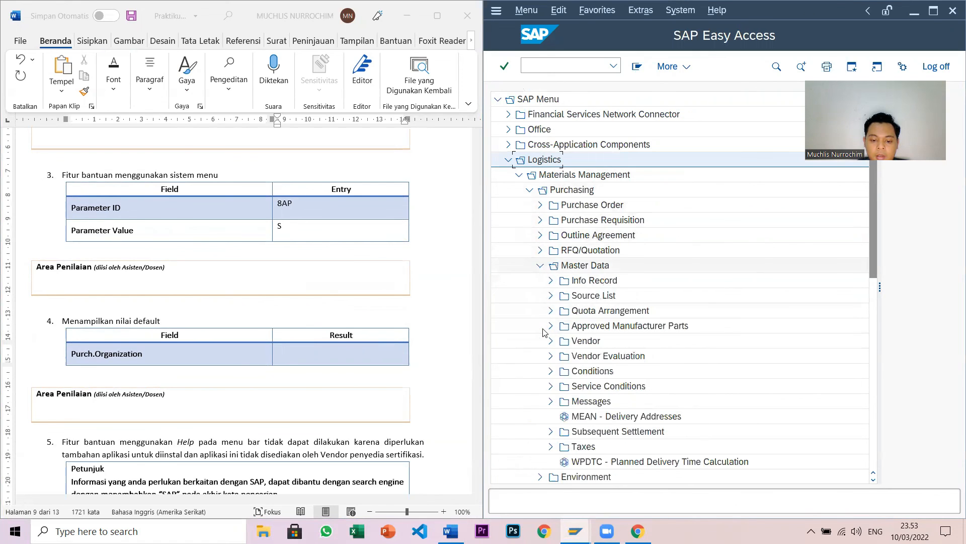
{"action": "left_click", "coordinate": [550, 342]}
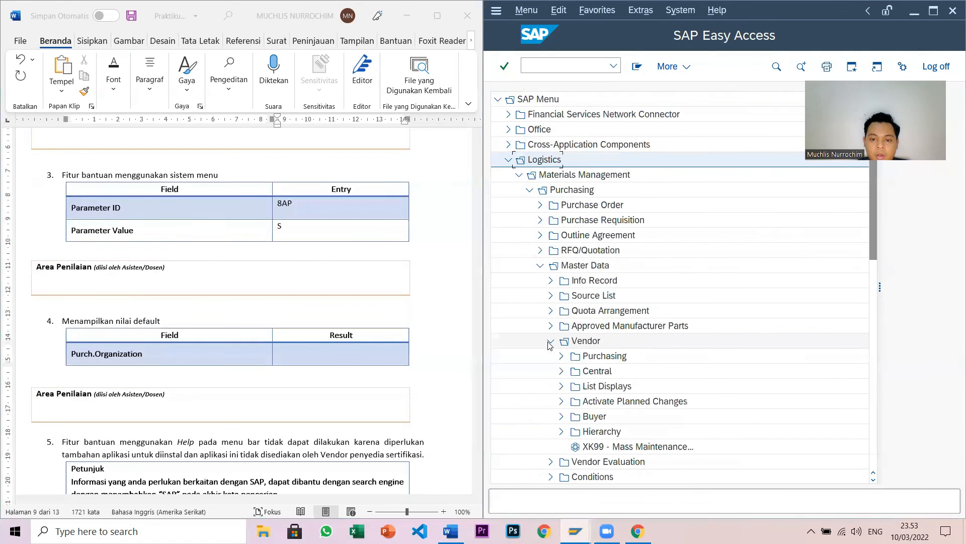
{"action": "left_click", "coordinate": [562, 371]}
{"action": "double_click", "coordinate": [586, 384]}
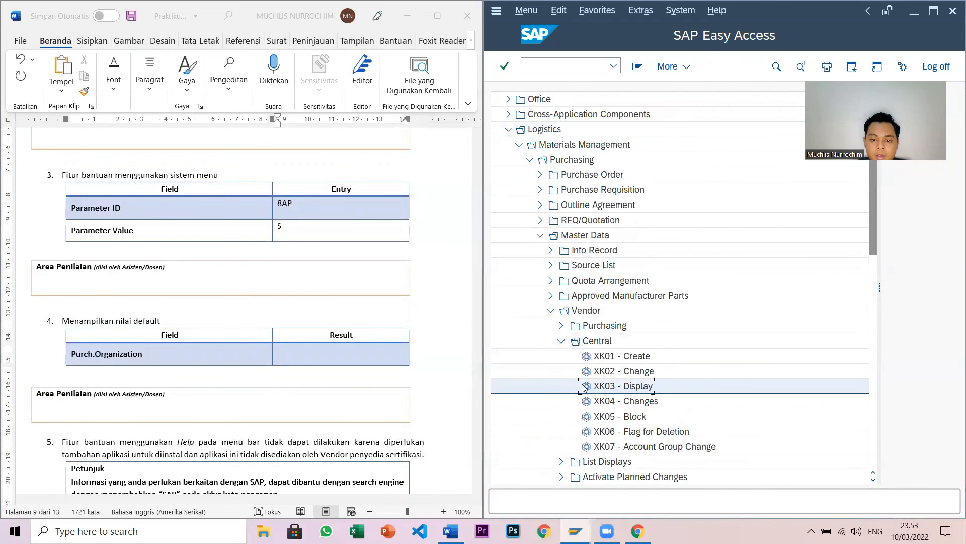
- Open the Purch. Organization value restrictions, showing a maximum of 500 hits
{"action": "left_click", "coordinate": [625, 139]}
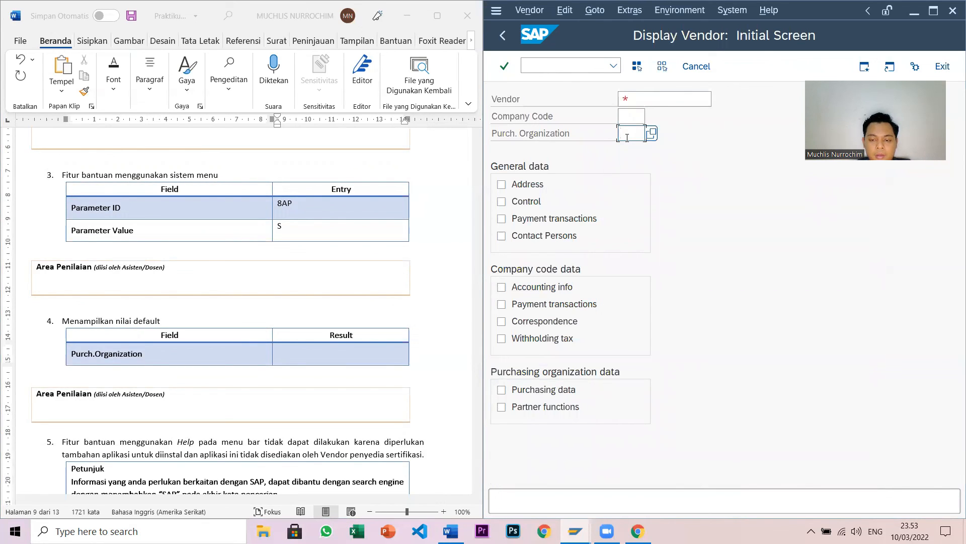
{"action": "key", "text": "F4"}
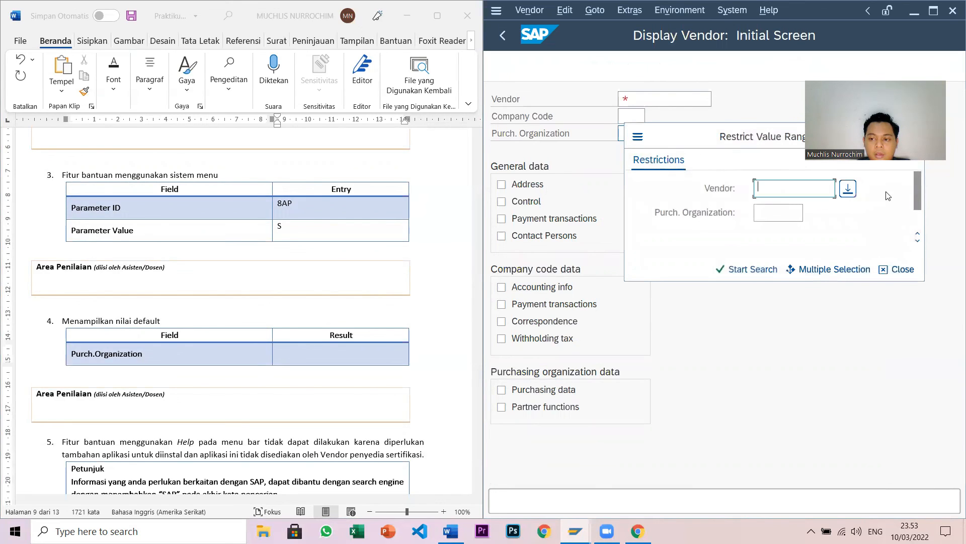
{"action": "scroll", "coordinate": [916, 195], "scroll_direction": "down", "scroll_amount": 2}
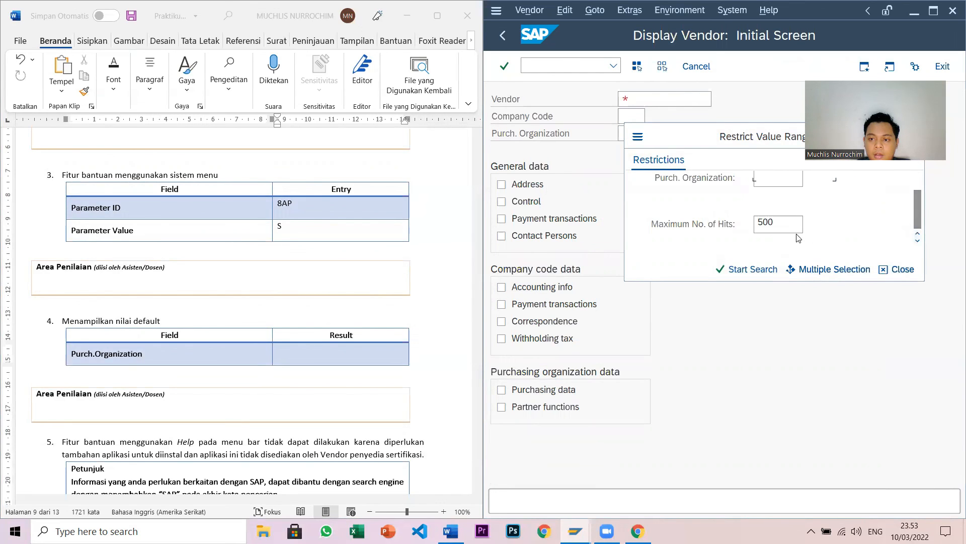
{"action": "left_click", "coordinate": [289, 352]}
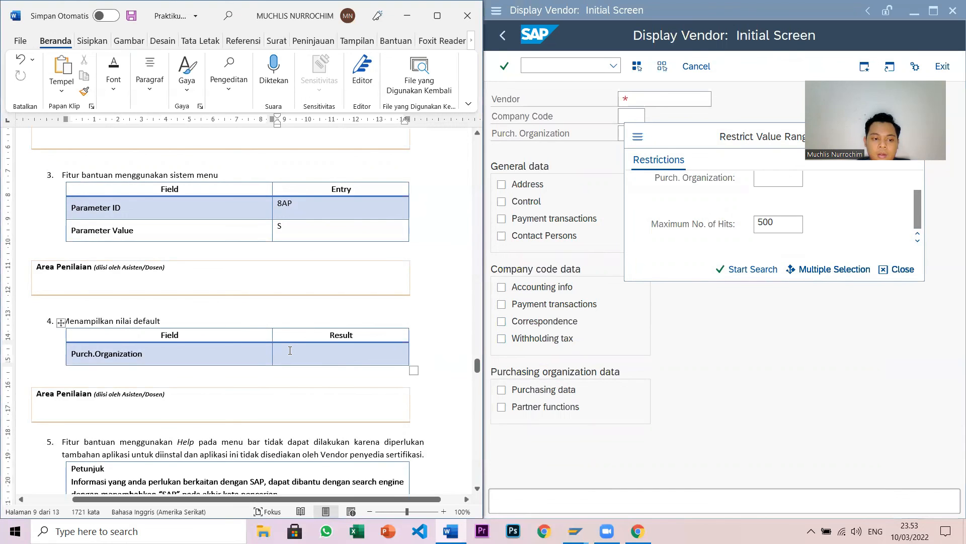
- Record 500 as the Purch.Organization result in the exercise 4 default-value table
{"action": "type", "text": "500"}
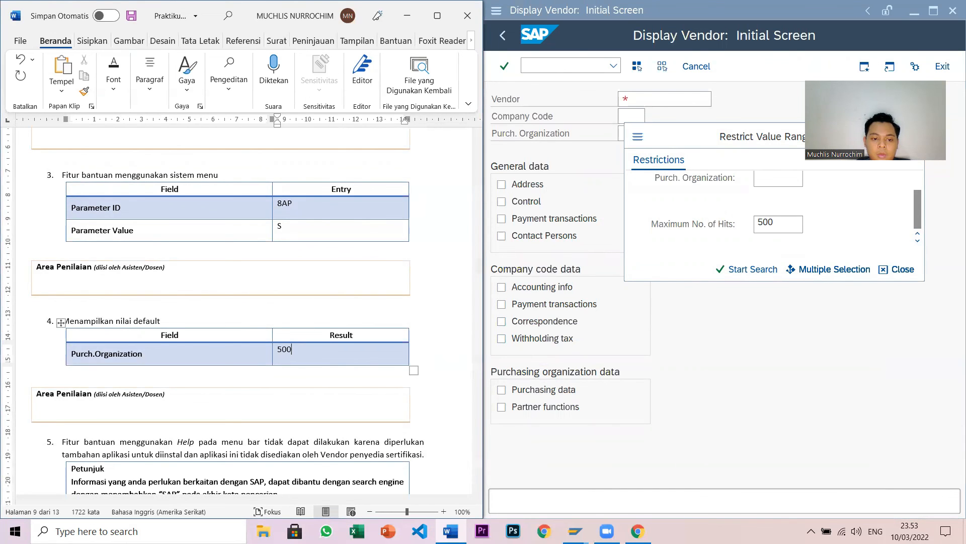
{"action": "scroll", "coordinate": [191, 365], "scroll_direction": "down", "scroll_amount": 10}
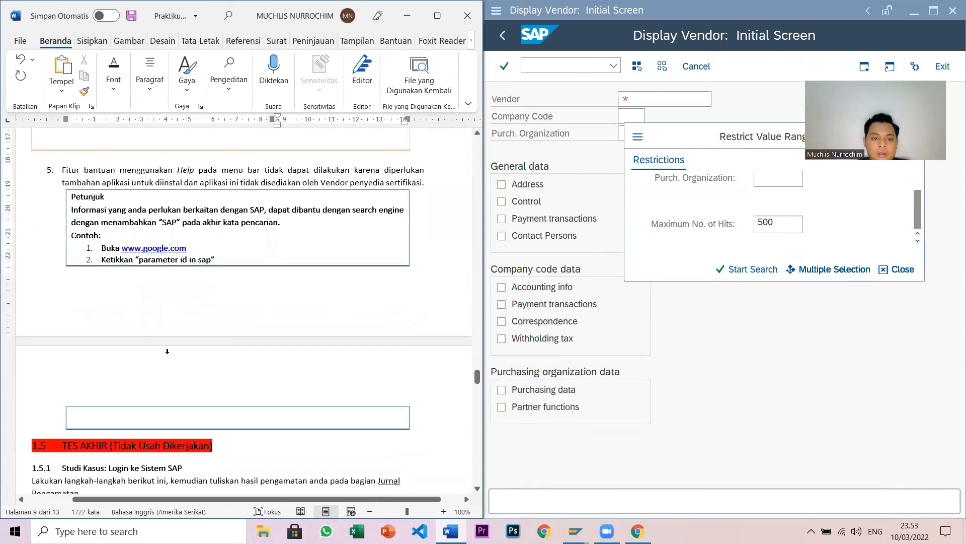
{"action": "left_click", "coordinate": [683, 371]}
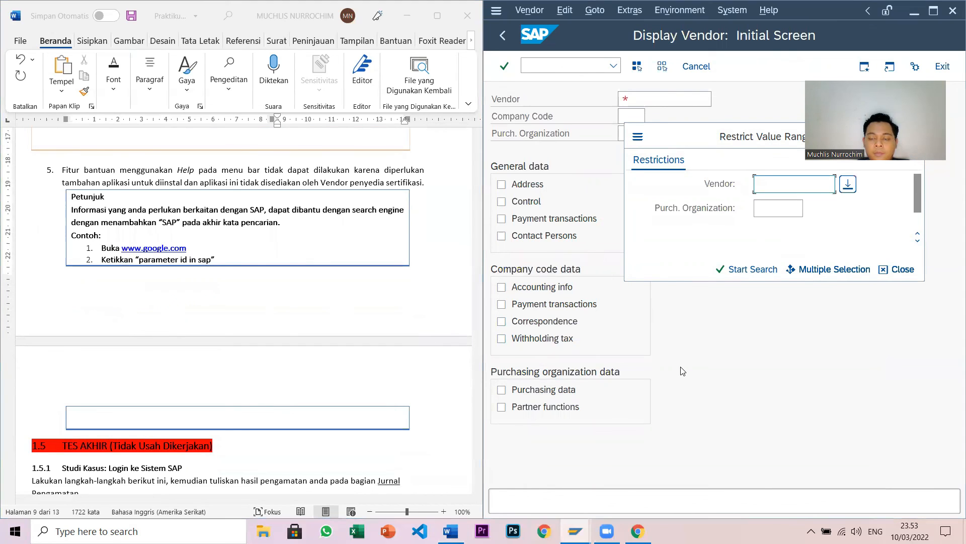